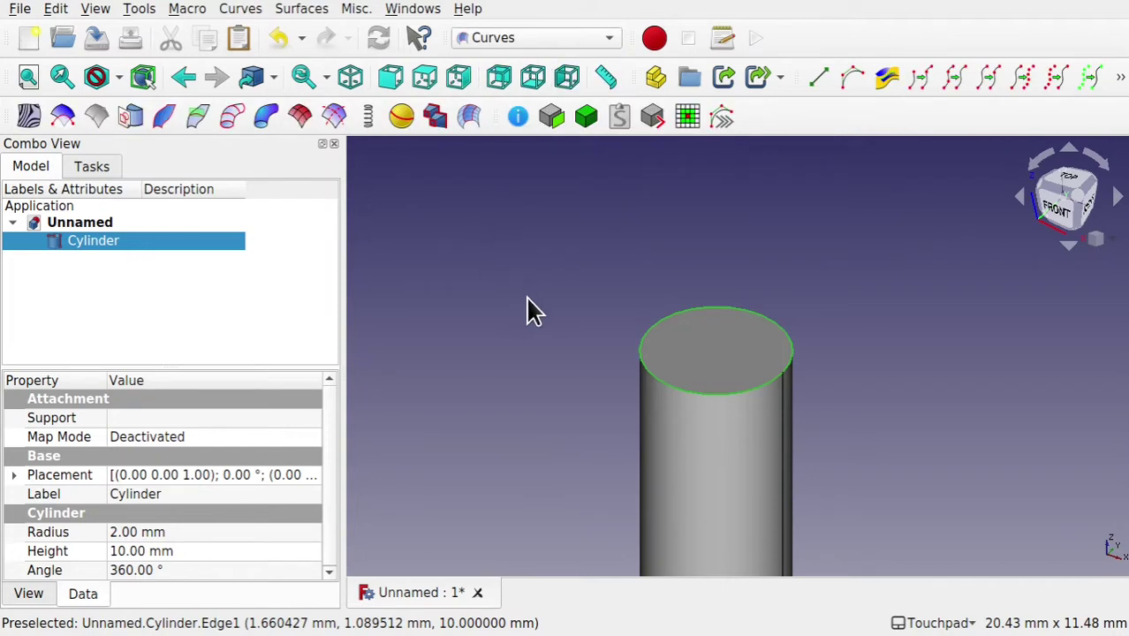
Select the circular top edge of the cylinder and create a Freehand BSpline attached to it
click(831, 378)
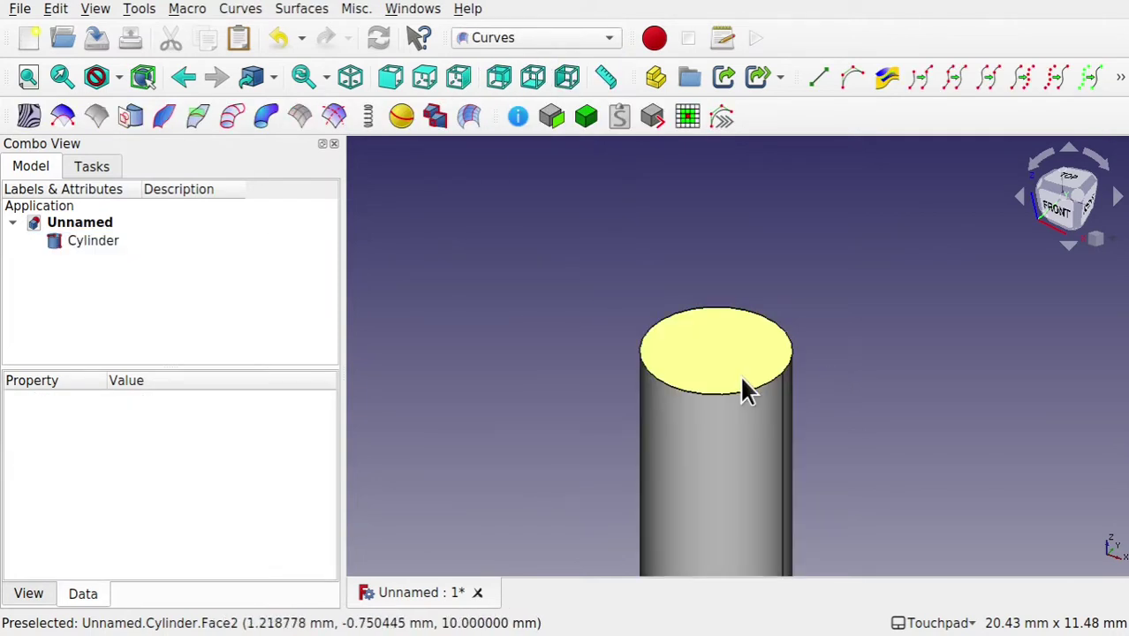
scroll(742, 393, up, 5)
scroll(742, 393, down, 3)
click(742, 393)
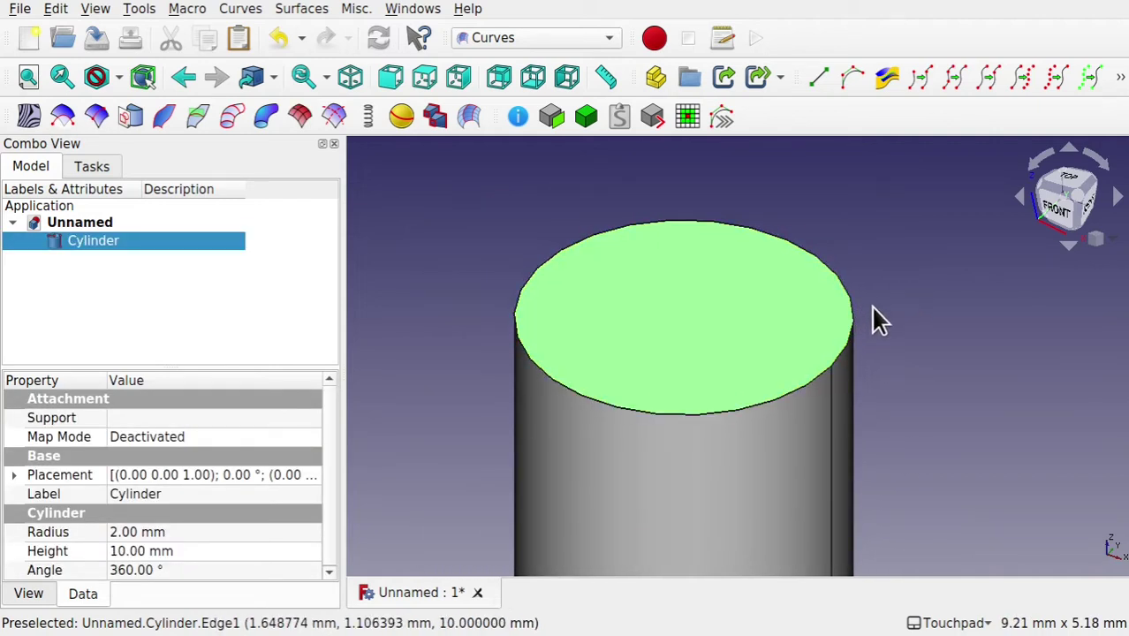
click(899, 307)
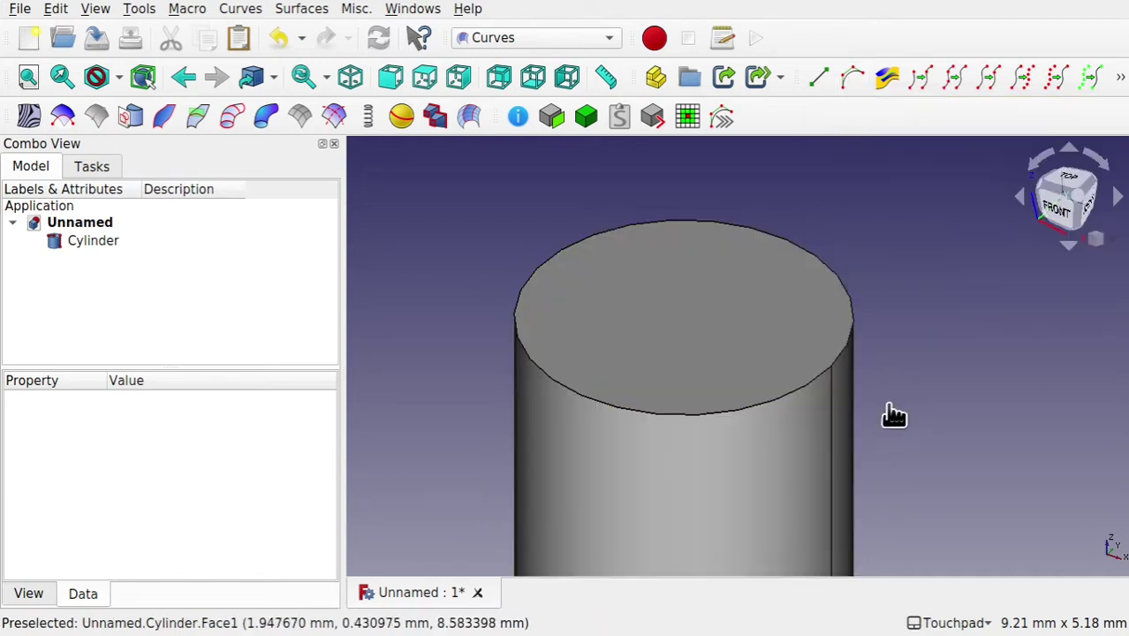
click(851, 313)
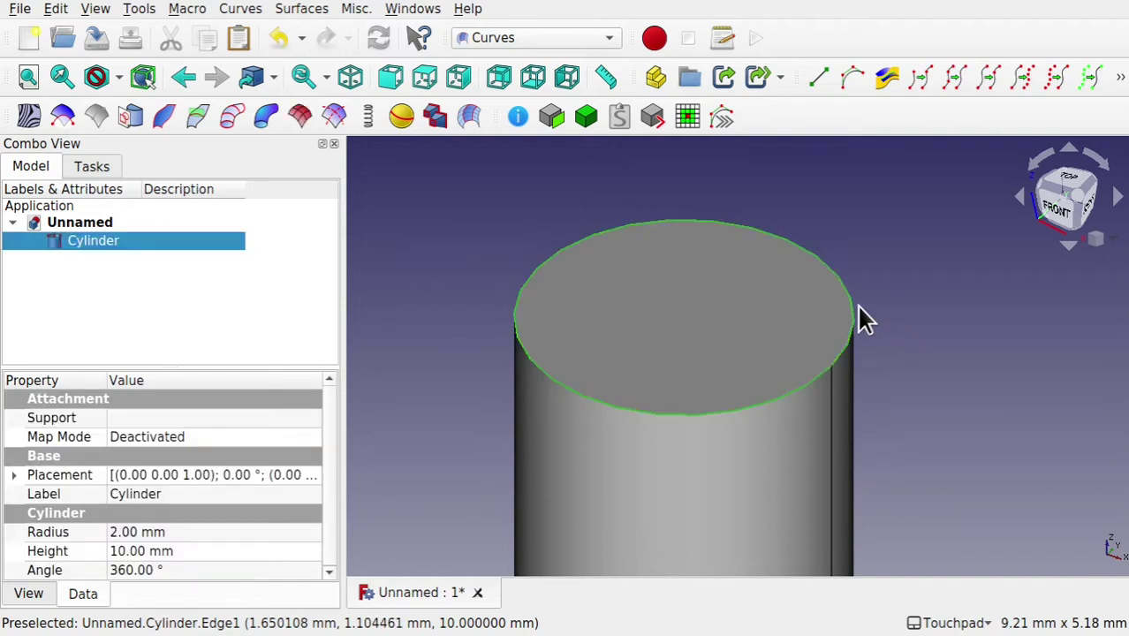
click(850, 80)
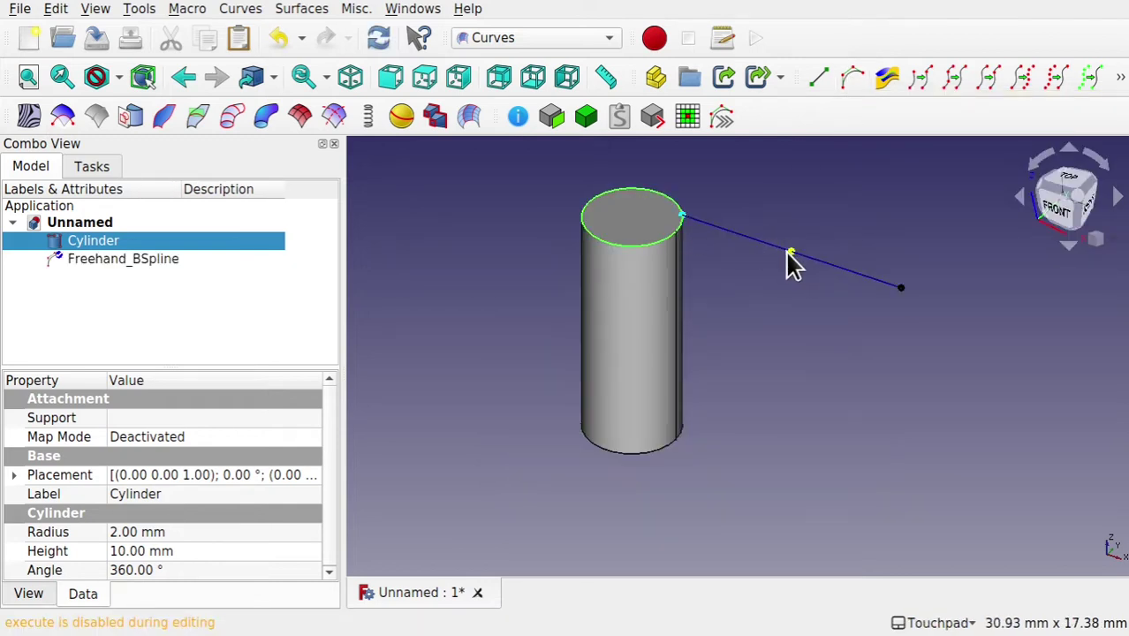
Shorten and bend the freehand B-spline by pulling its middle and end points closer to the cylinder, and finish editing
drag(783, 253, 724, 236)
drag(897, 287, 766, 242)
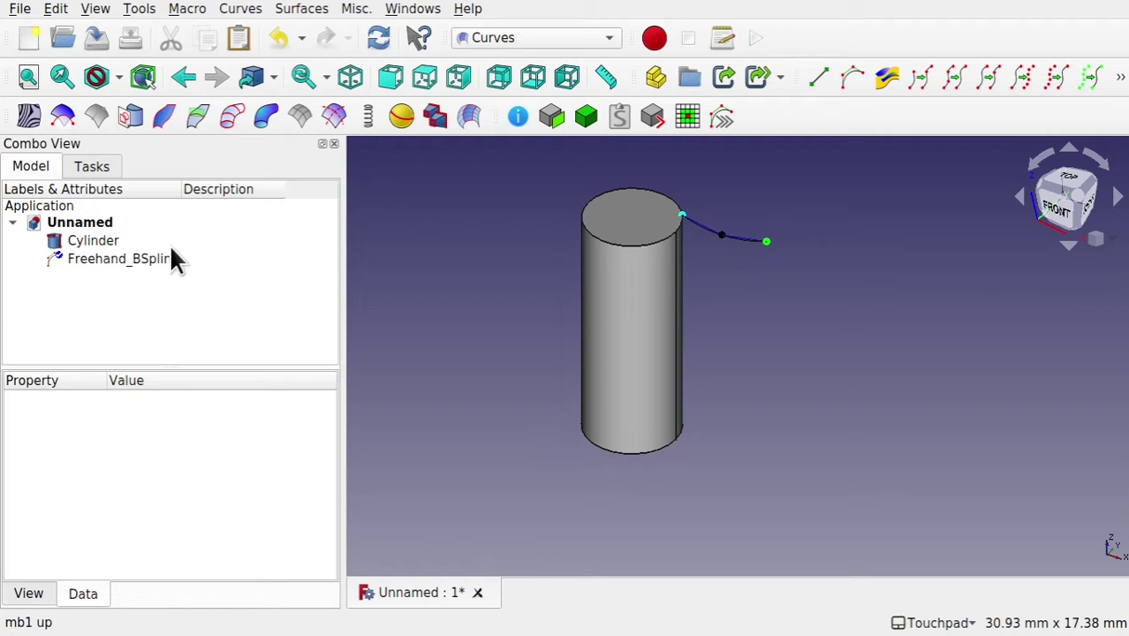
click(134, 258)
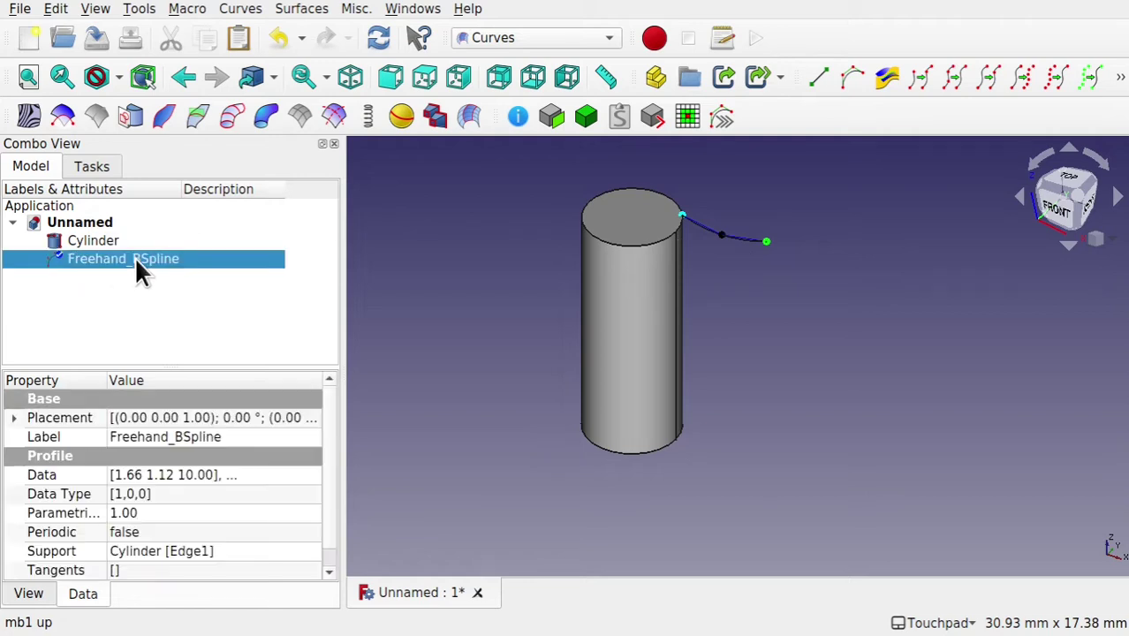
double_click(136, 257)
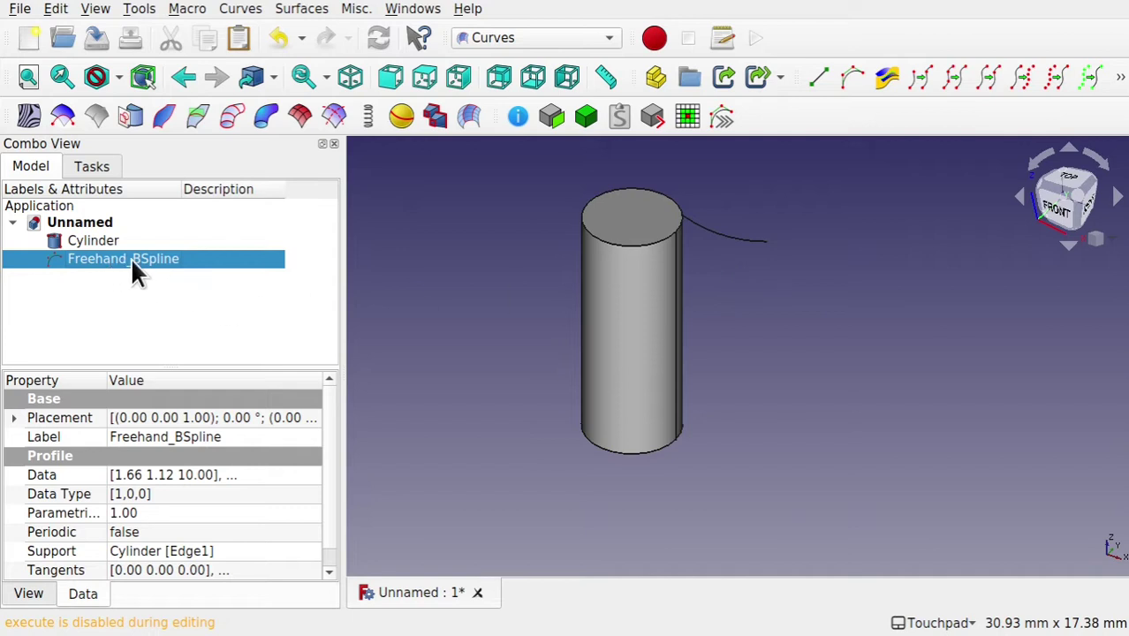
Edit the B-spline again and, in the top view, move its middle and end points so it runs radially outward from the cylinder
double_click(142, 259)
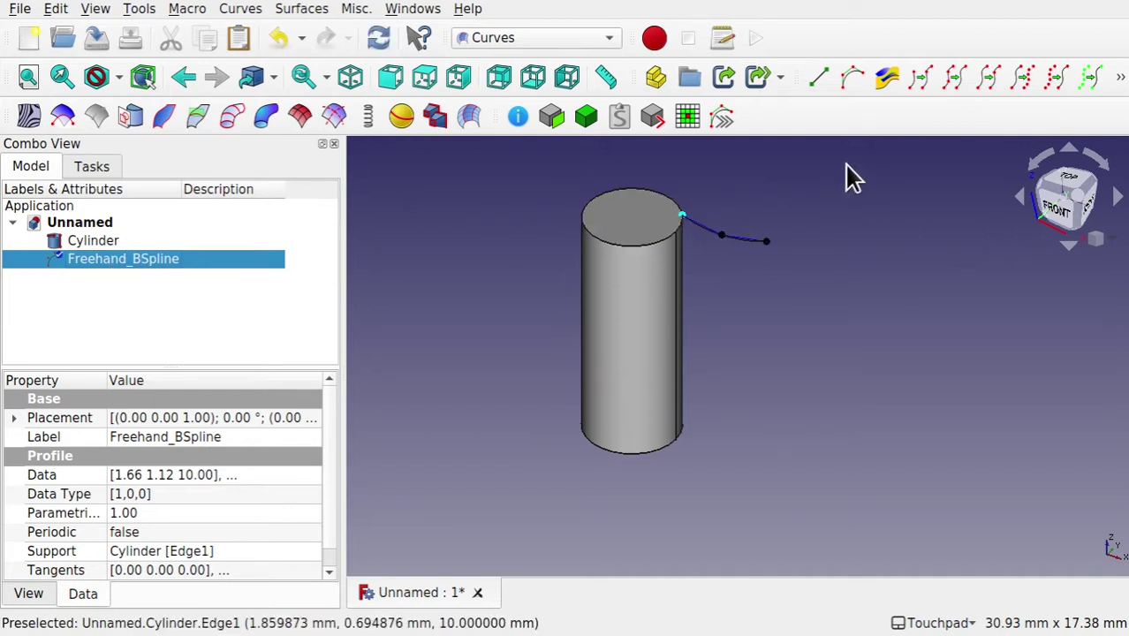
click(1069, 182)
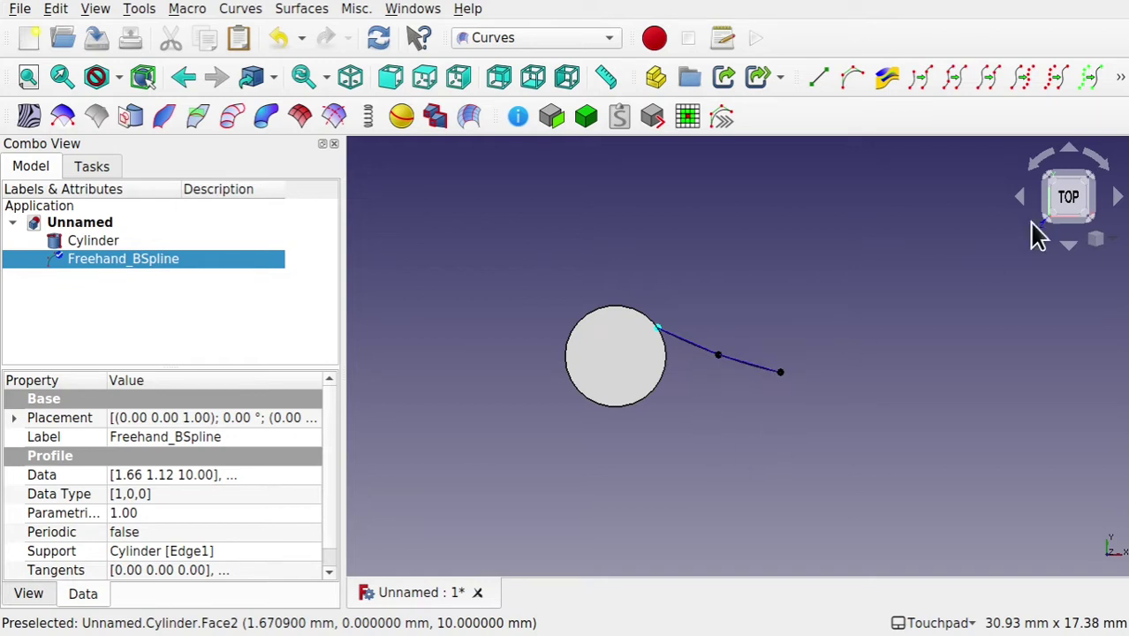
drag(717, 354, 681, 316)
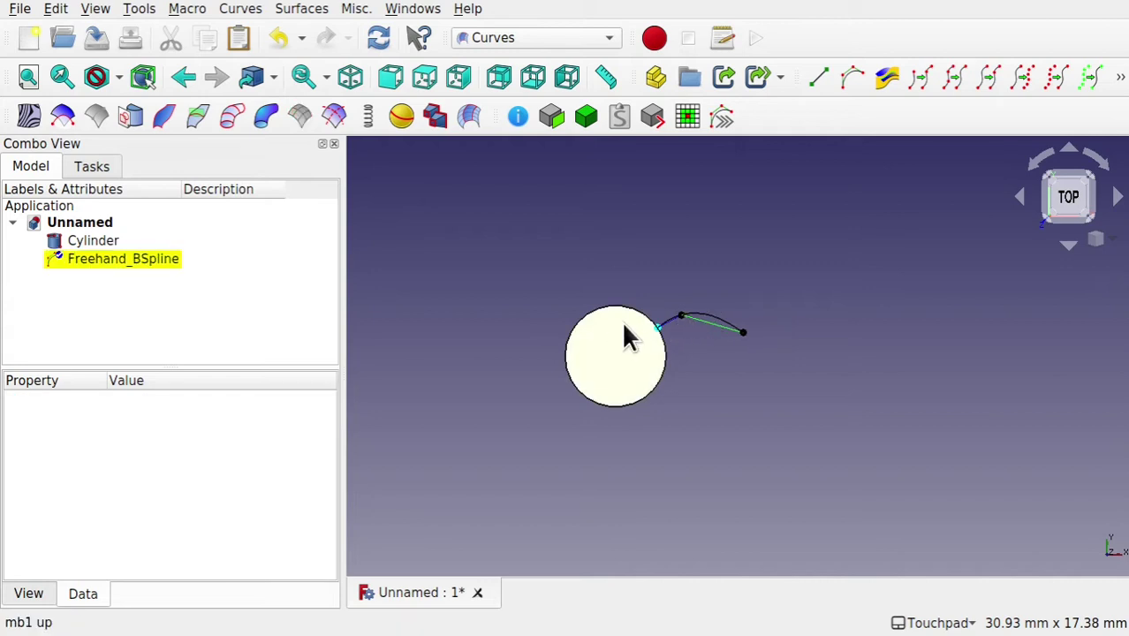
drag(743, 335, 707, 305)
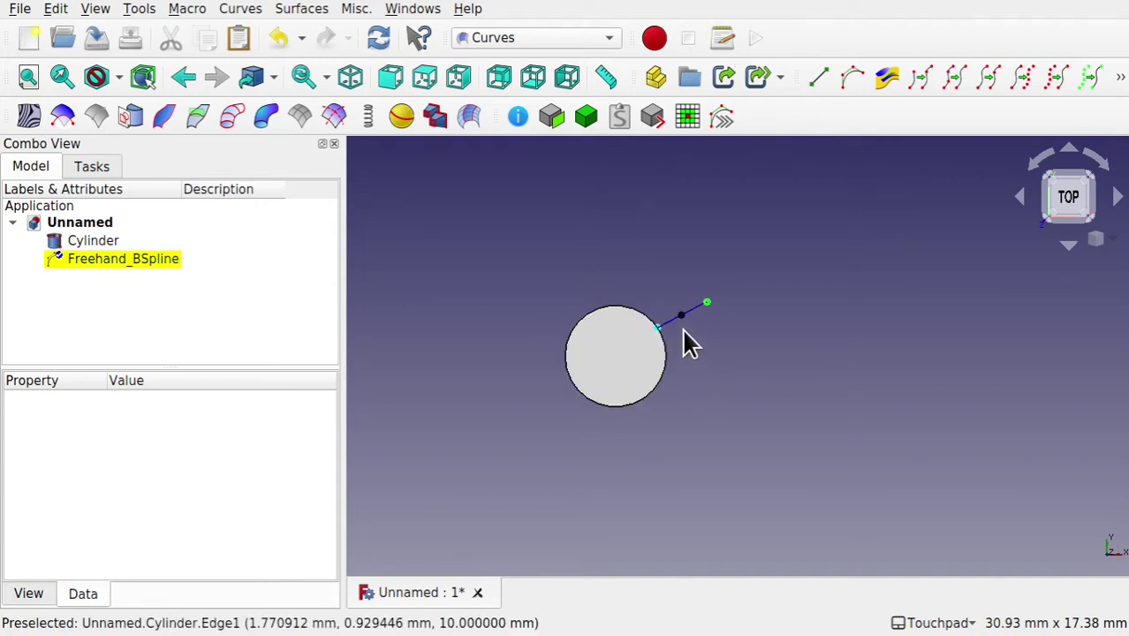
shift+drag(993, 380, 989, 353)
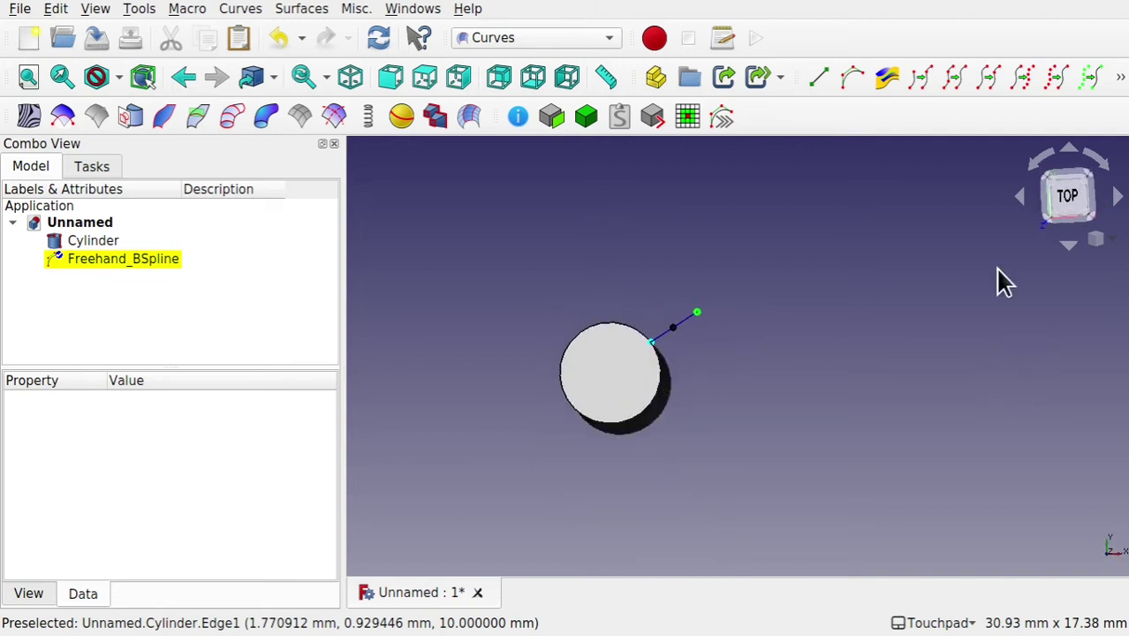
click(1066, 201)
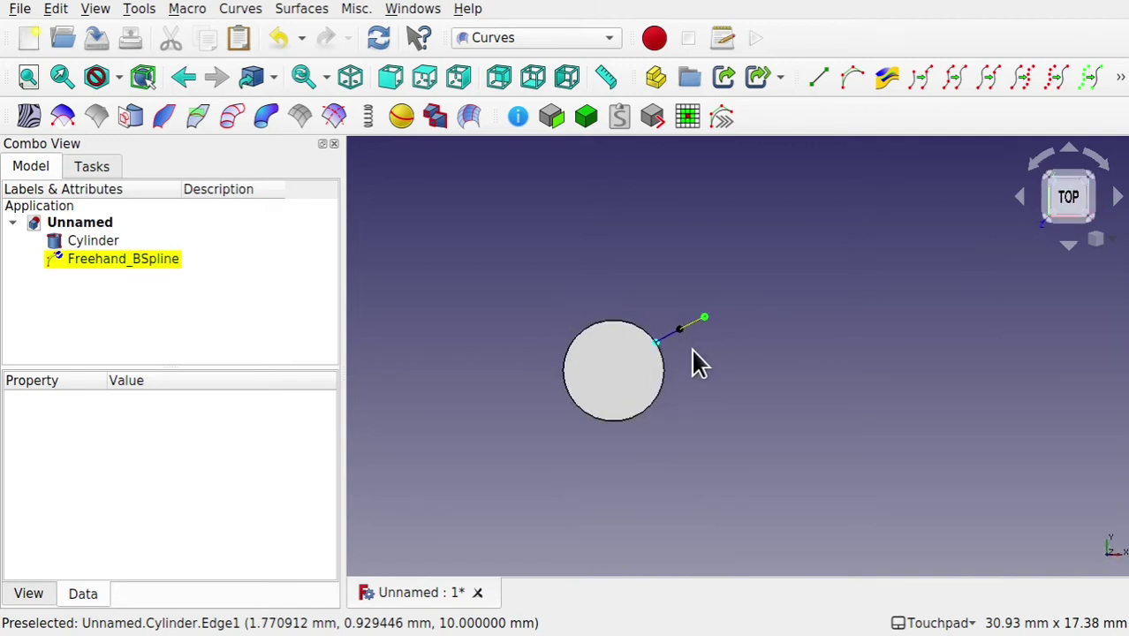
drag(681, 340, 686, 322)
In the front view, move the B-spline's middle point outward to form an upward-flaring curve, and finish editing
middle_drag(682, 412, 646, 296)
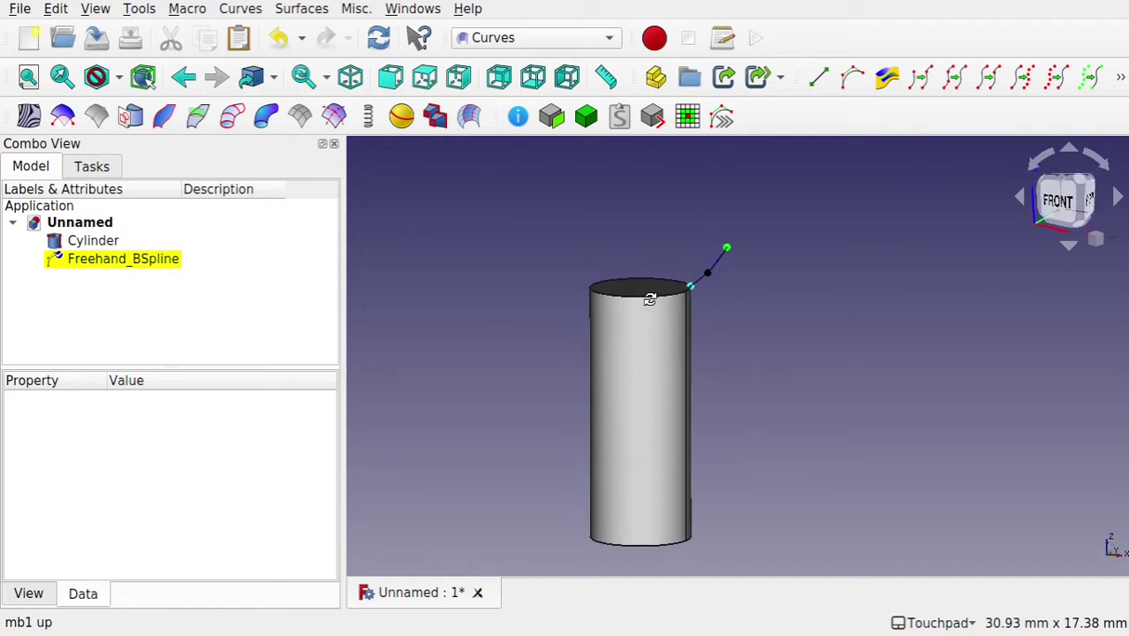
click(1054, 212)
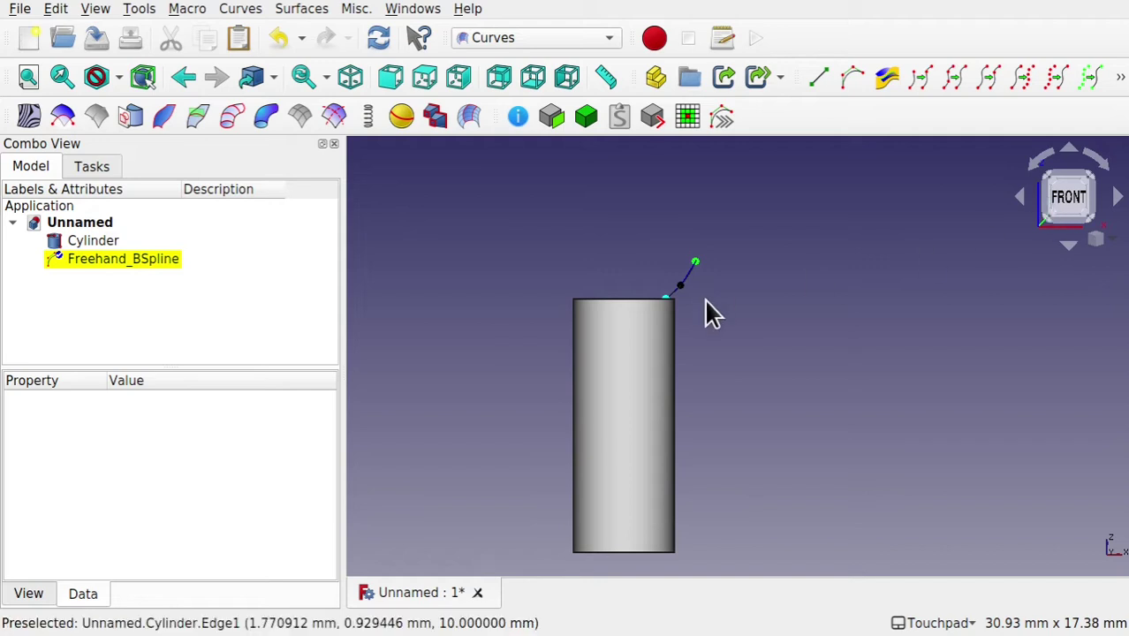
drag(679, 285, 708, 287)
scroll(696, 301, up, 3)
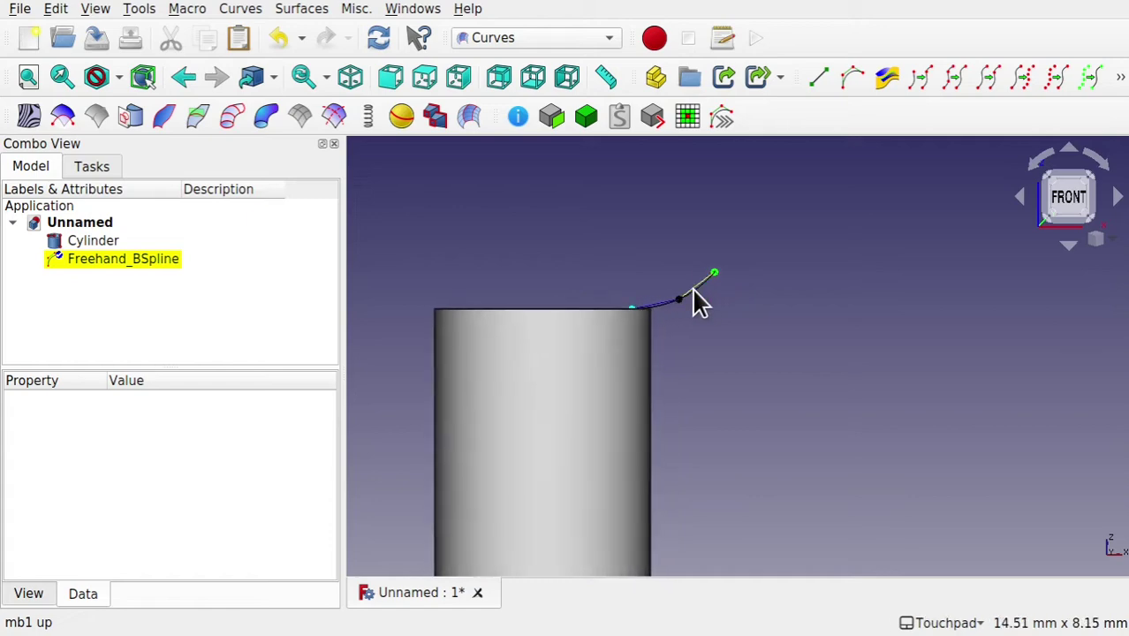
scroll(694, 289, up, 1)
mouse_move(655, 223)
middle_down()
mouse_move(663, 263)
mouse_move(728, 230)
mouse_move(730, 245)
mouse_move(608, 207)
mouse_move(655, 252)
mouse_move(642, 213)
mouse_move(656, 237)
middle_up()
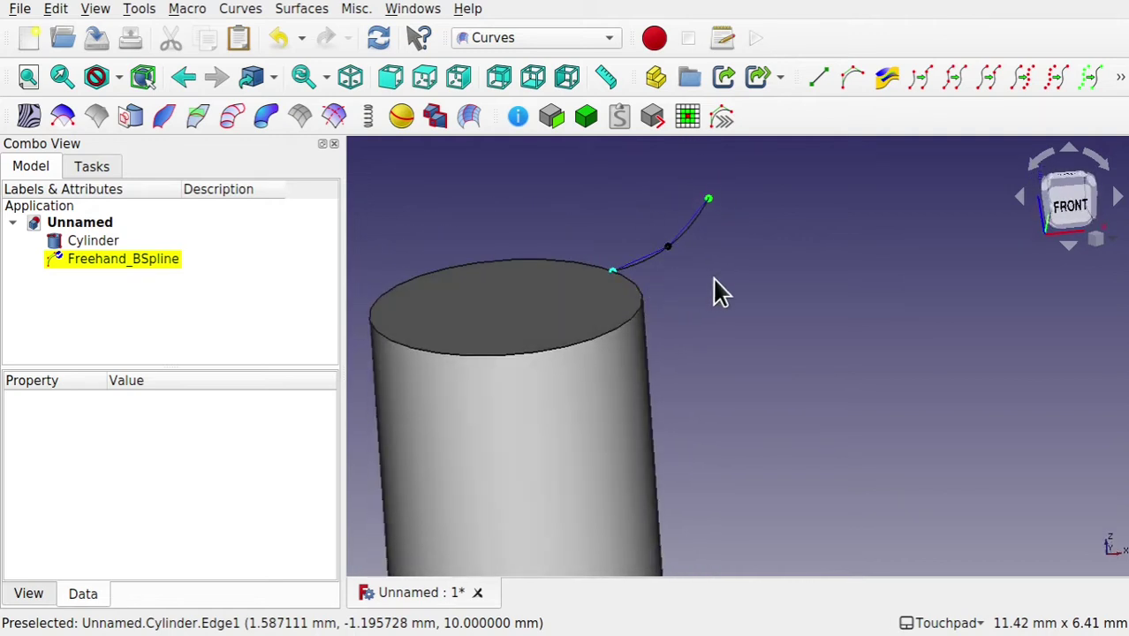
click(137, 265)
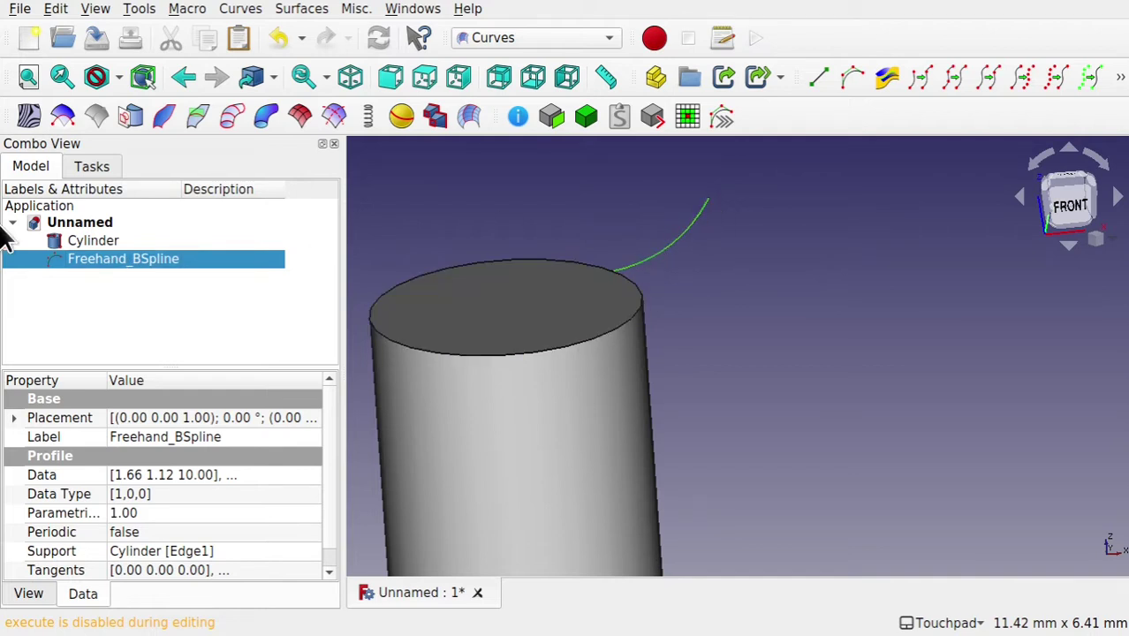
double_click(88, 264)
double_click(160, 261)
Create a sweep profile from the edge of the freehand B-spline
middle_drag(769, 226, 673, 239)
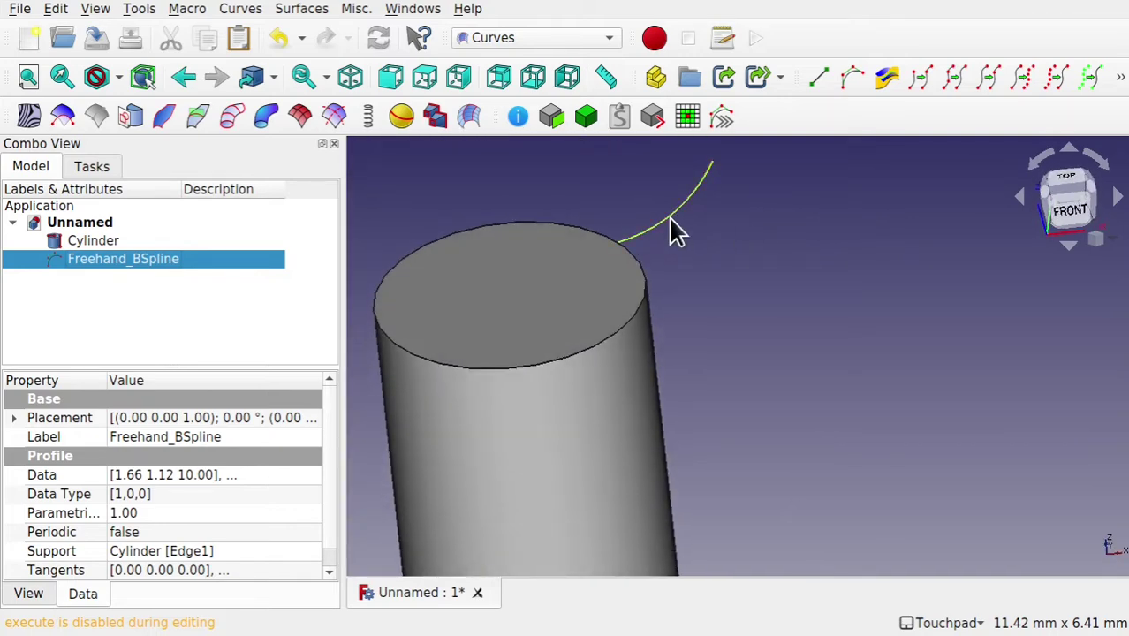
click(747, 228)
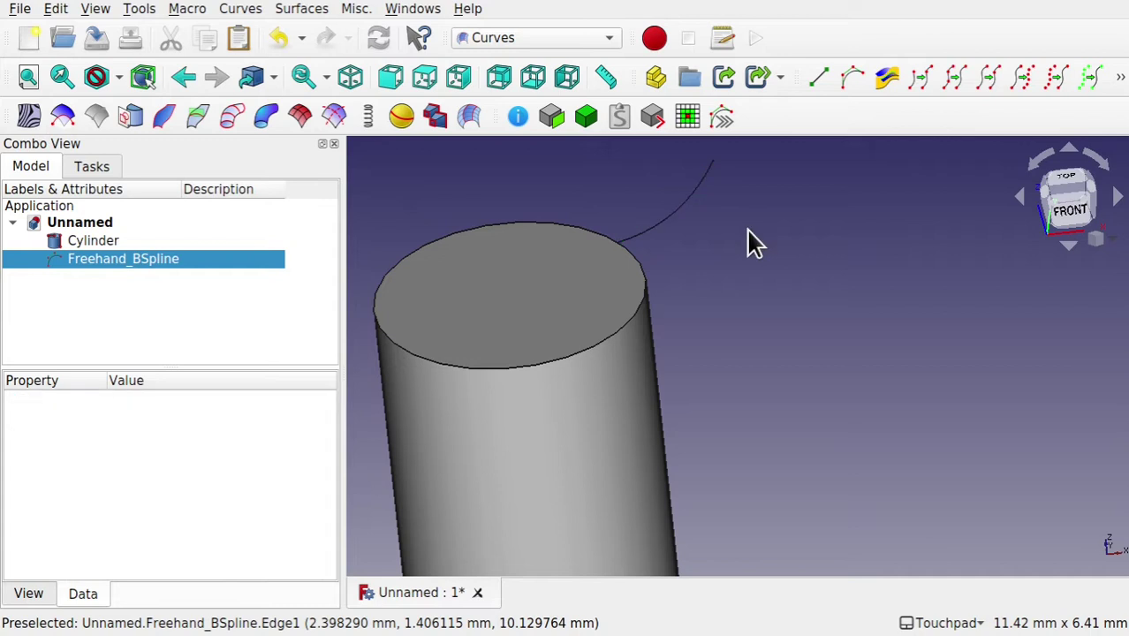
click(682, 223)
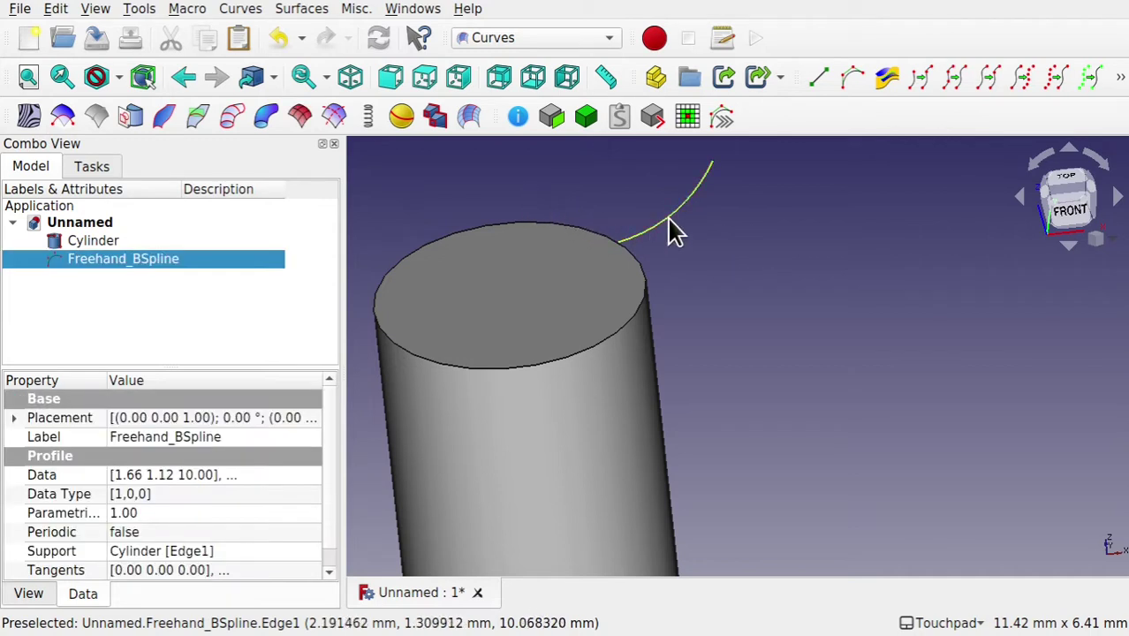
click(789, 247)
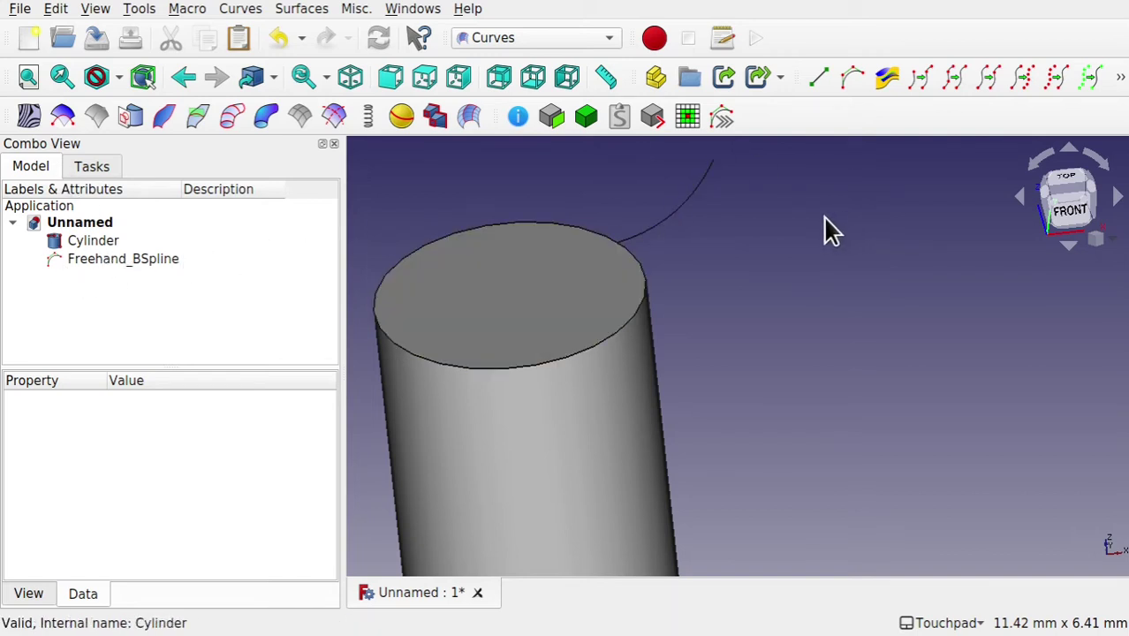
click(680, 225)
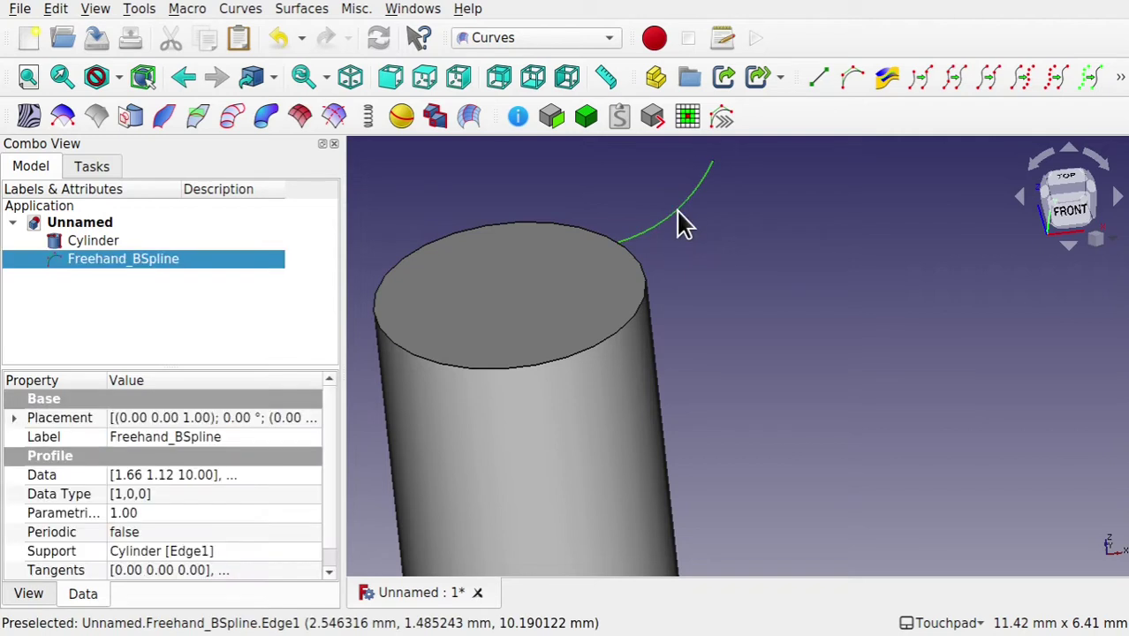
click(233, 118)
click(78, 279)
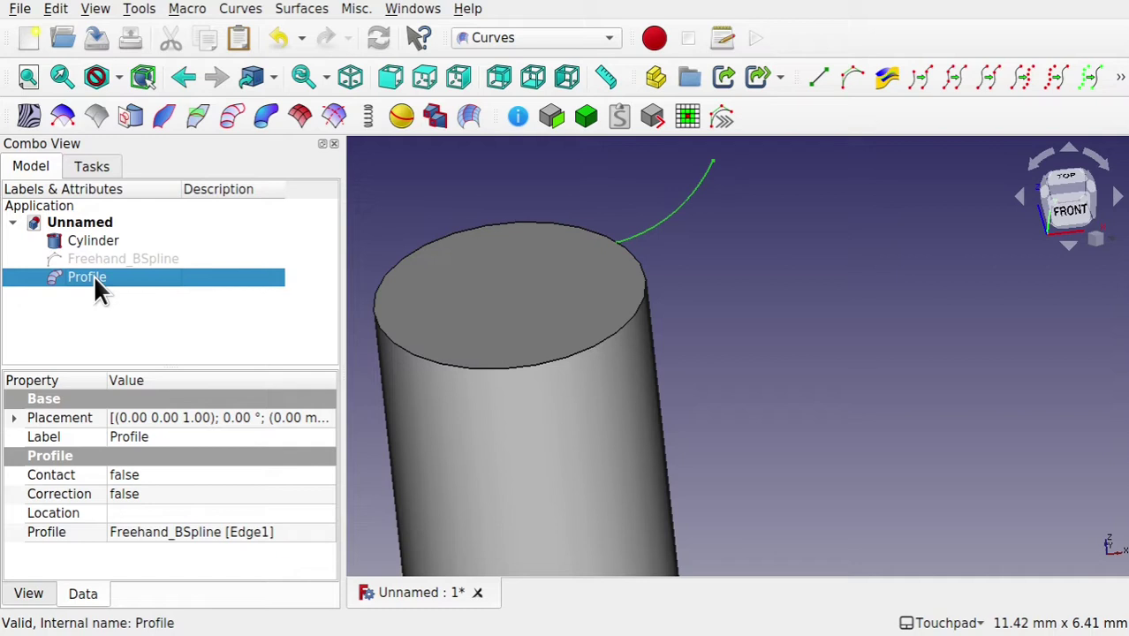
Create a pipe shell by sweeping the profile along the circular top edge of the cylinder
click(678, 232)
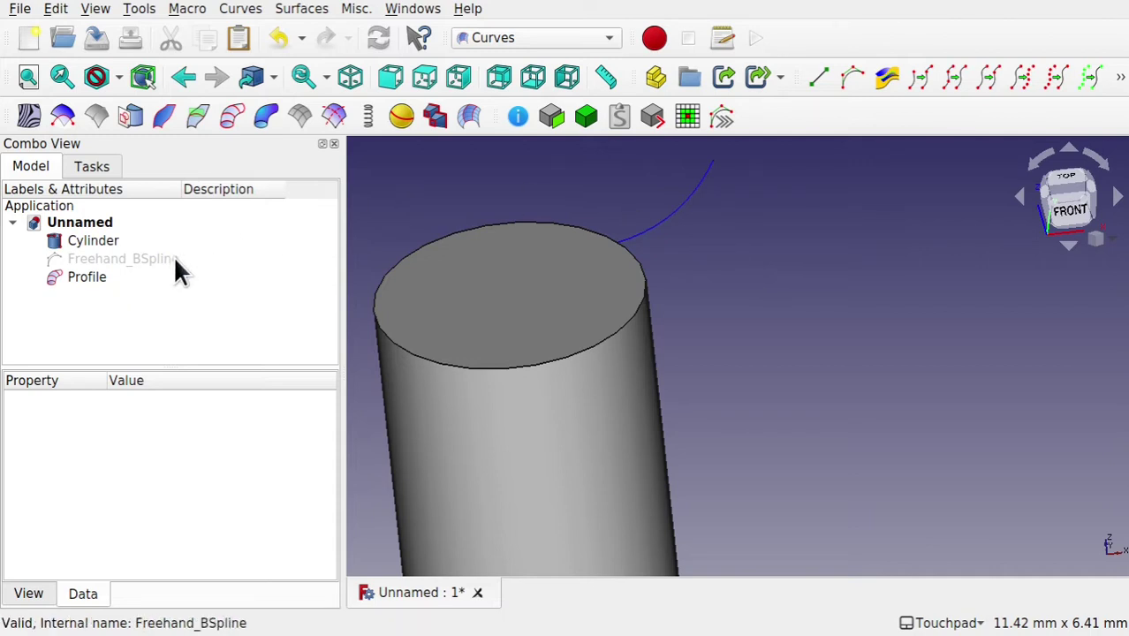
click(87, 280)
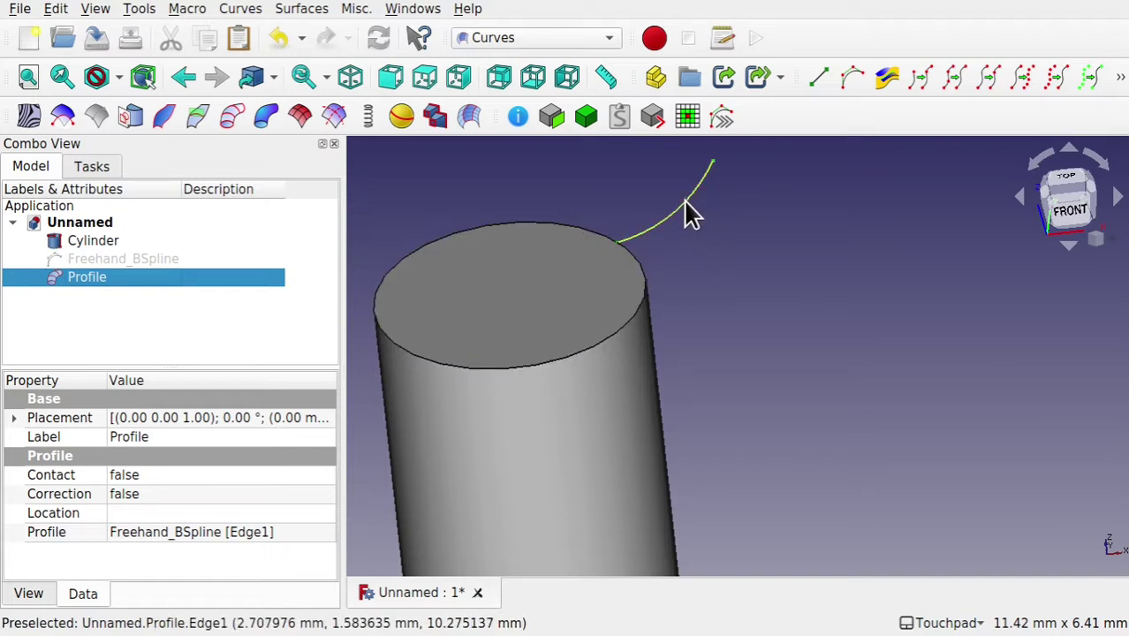
ctrl+click(526, 225)
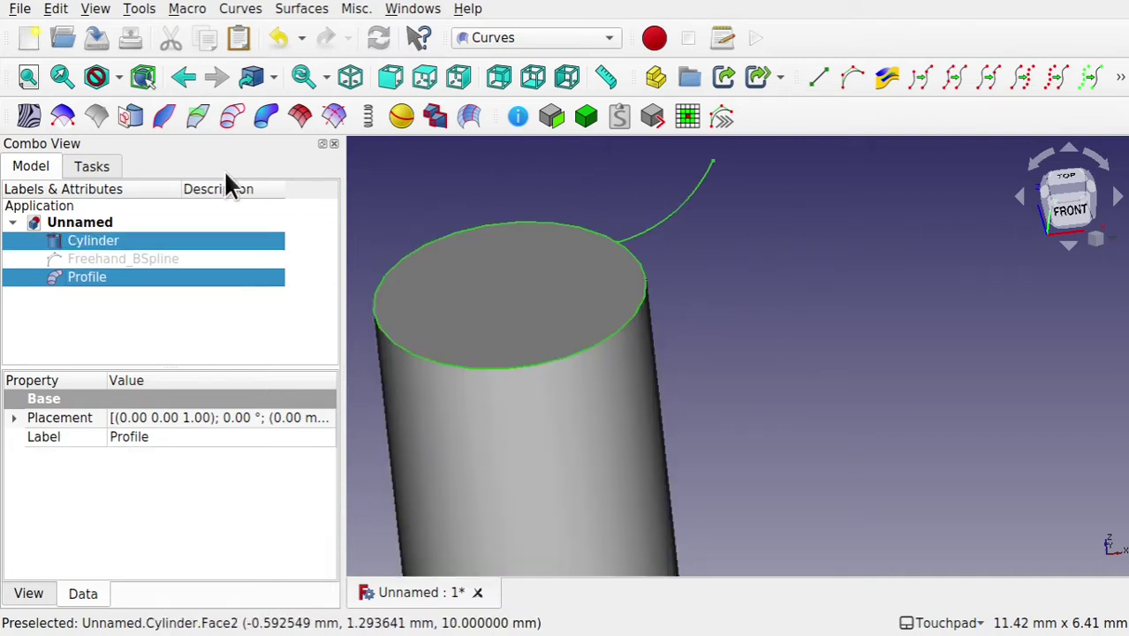
click(263, 117)
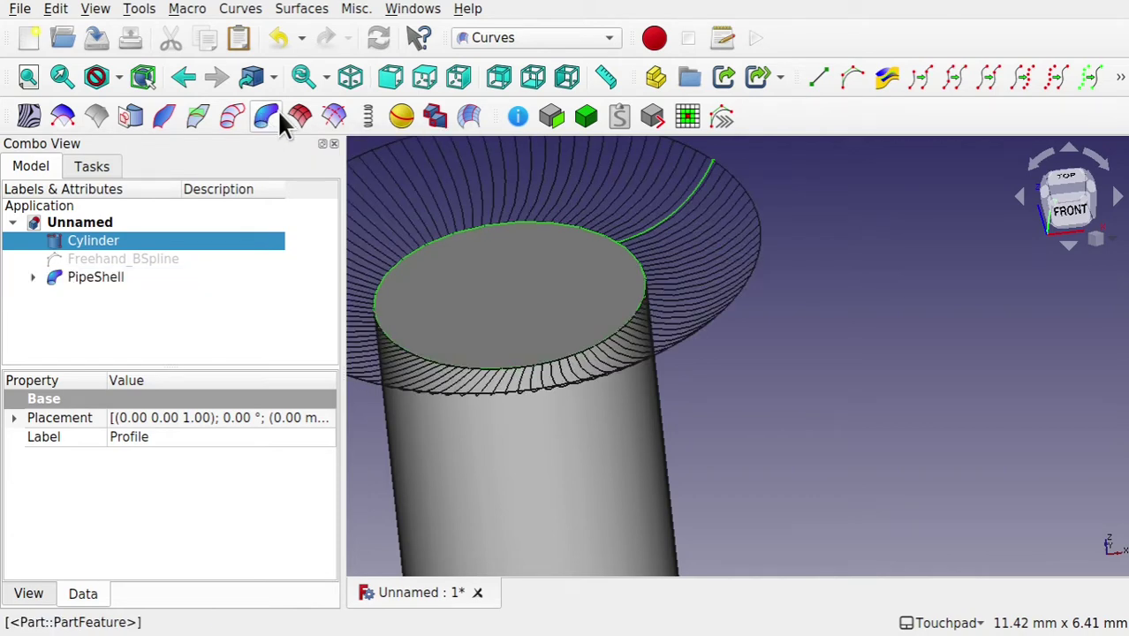
shift+drag(572, 255, 609, 320)
scroll(609, 320, down, 3)
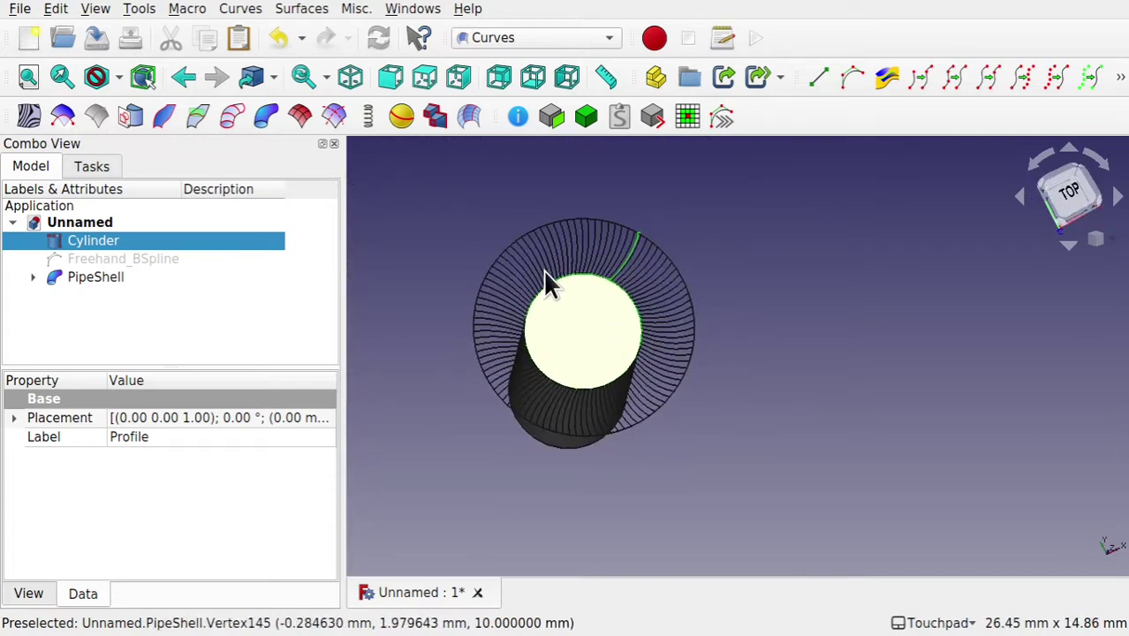
scroll(569, 333, up, 3)
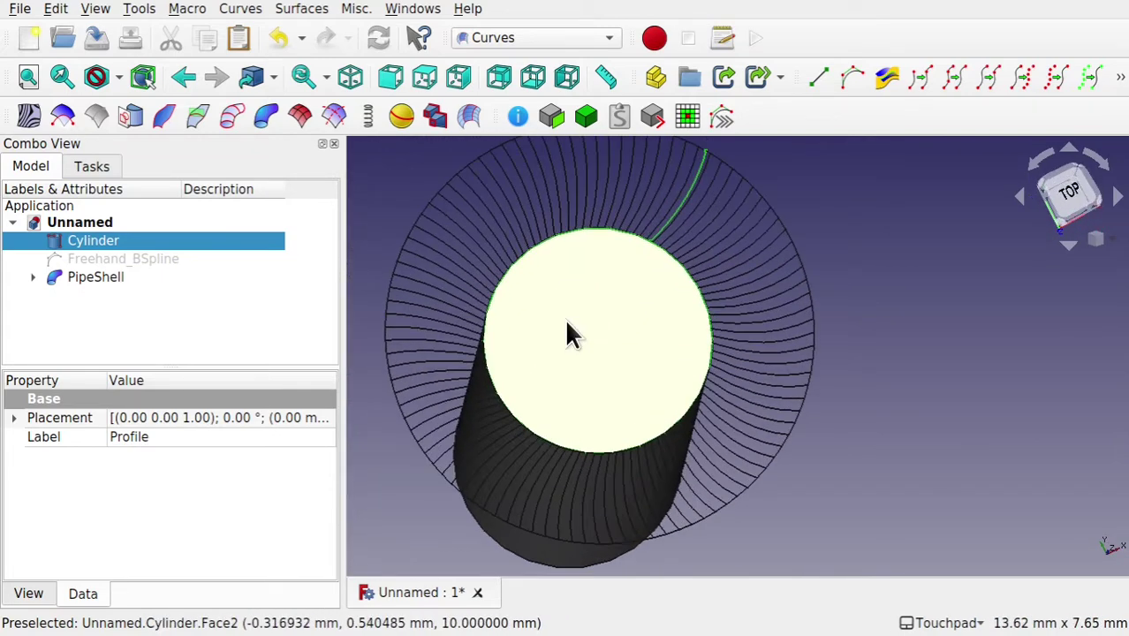
Try Frenet as the pipe shell's Mode and switch it to FixedTrihedron
click(110, 281)
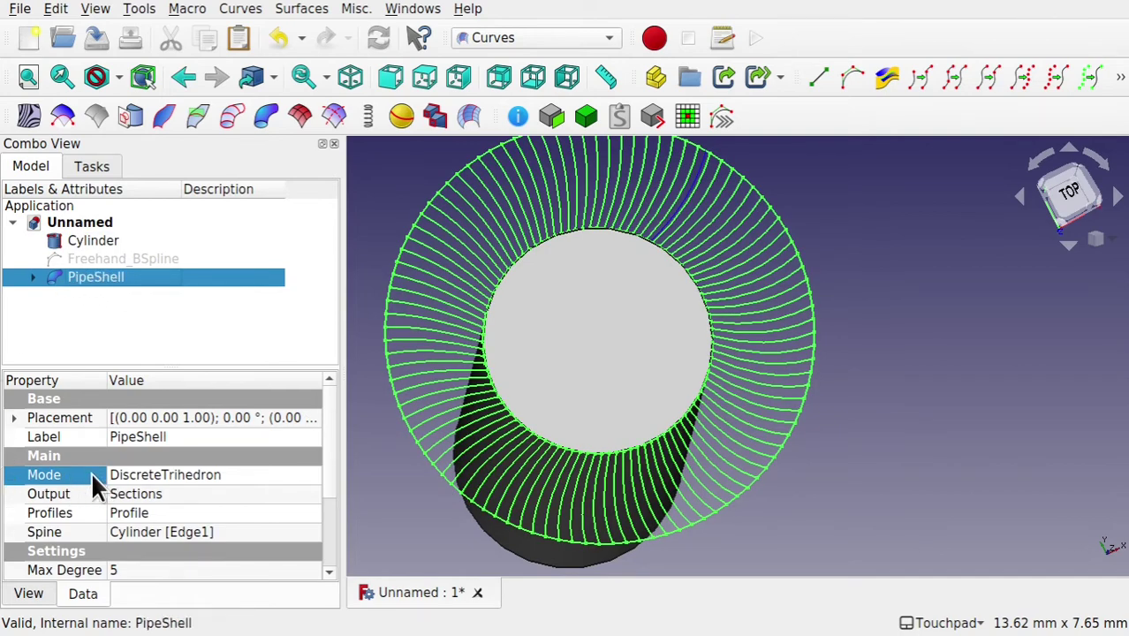
click(227, 475)
click(227, 475)
click(193, 456)
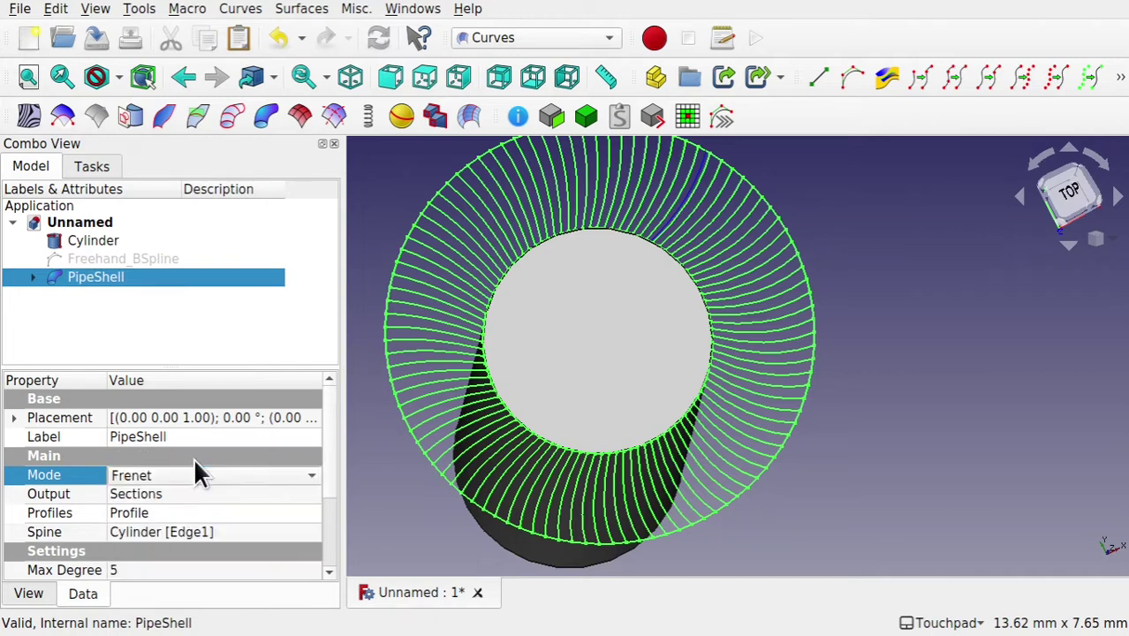
click(196, 488)
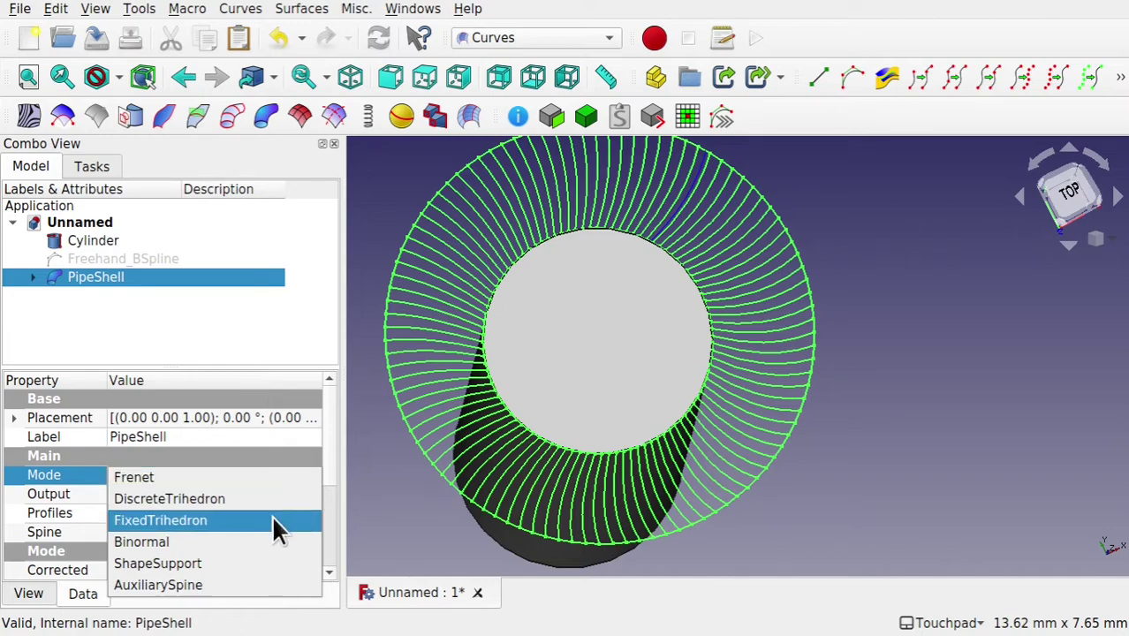
click(273, 521)
shift+drag(606, 413, 583, 411)
Set the pipe shell's Mode to DiscreteTrihedron and inspect the swept sections around the cylinder
click(228, 477)
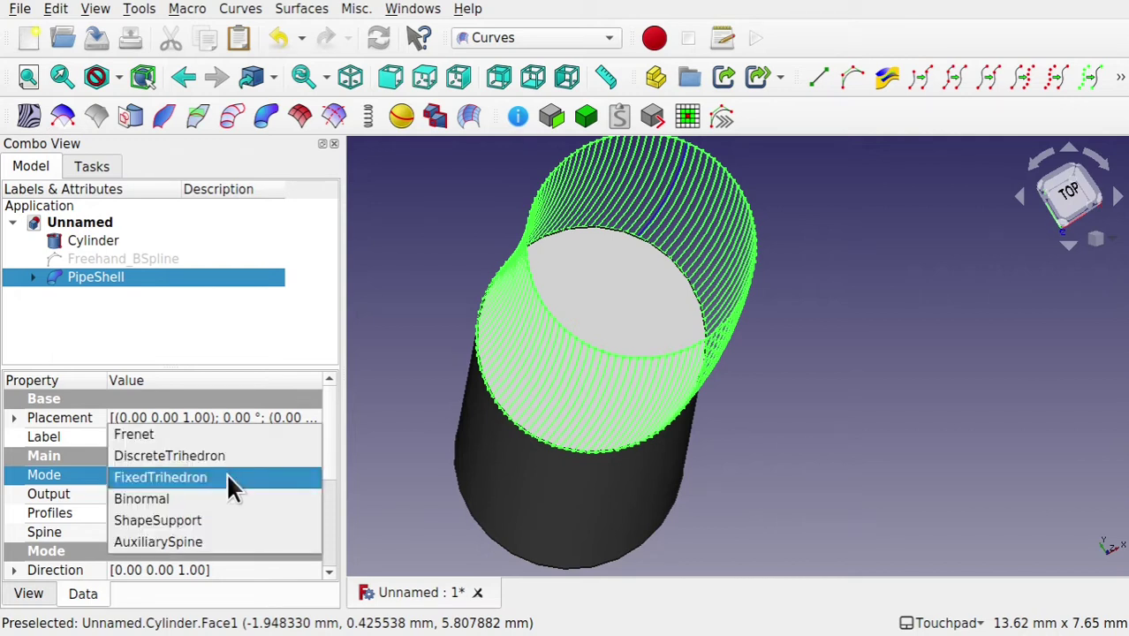
click(183, 452)
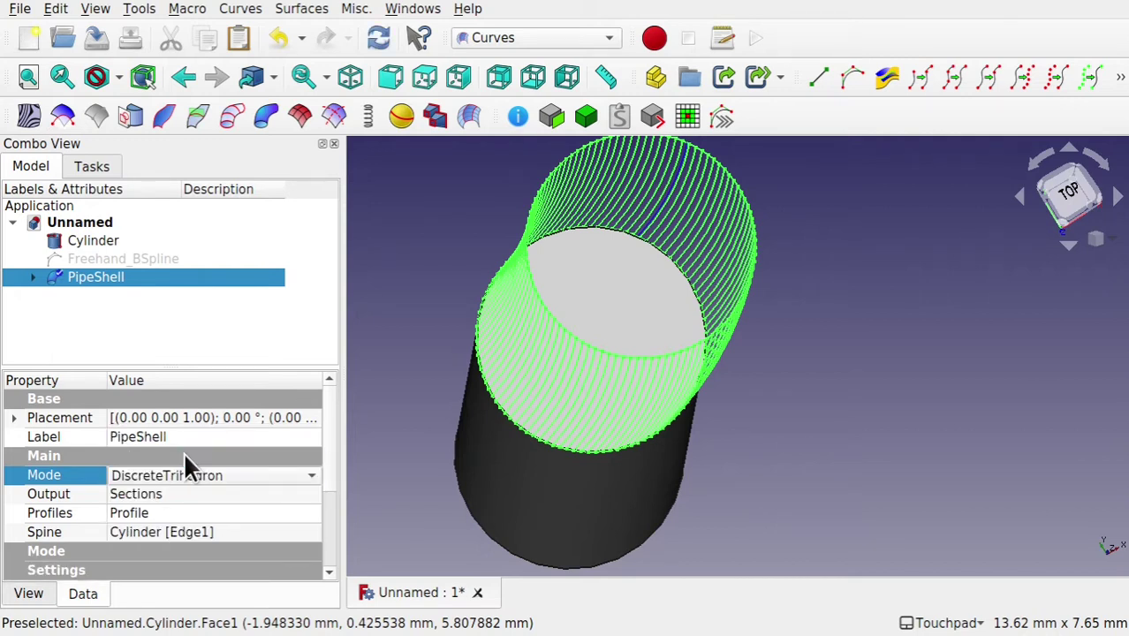
alt+drag(428, 358, 694, 381)
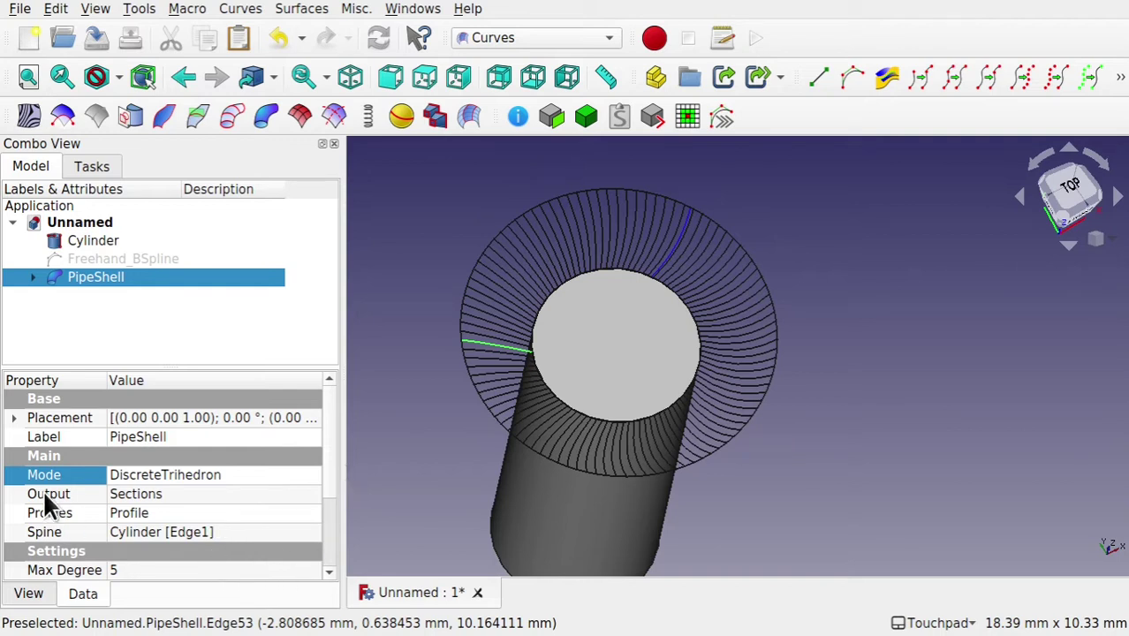
Change the pipe shell's Output to Surface and inspect the flared surface around the cylinder's top
click(184, 491)
click(183, 491)
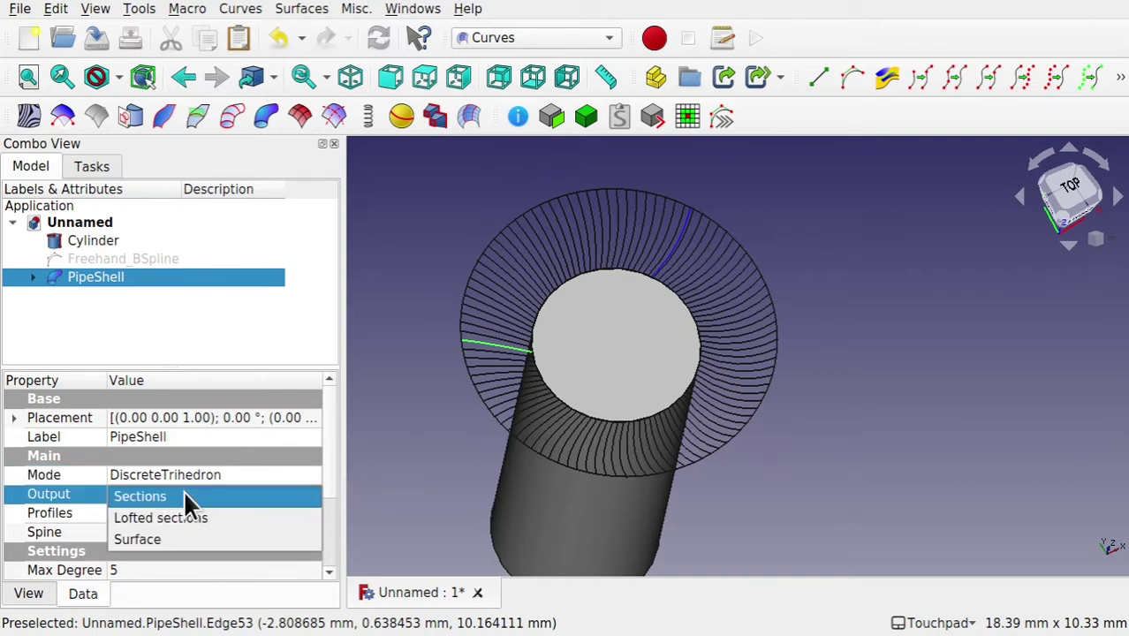
click(181, 537)
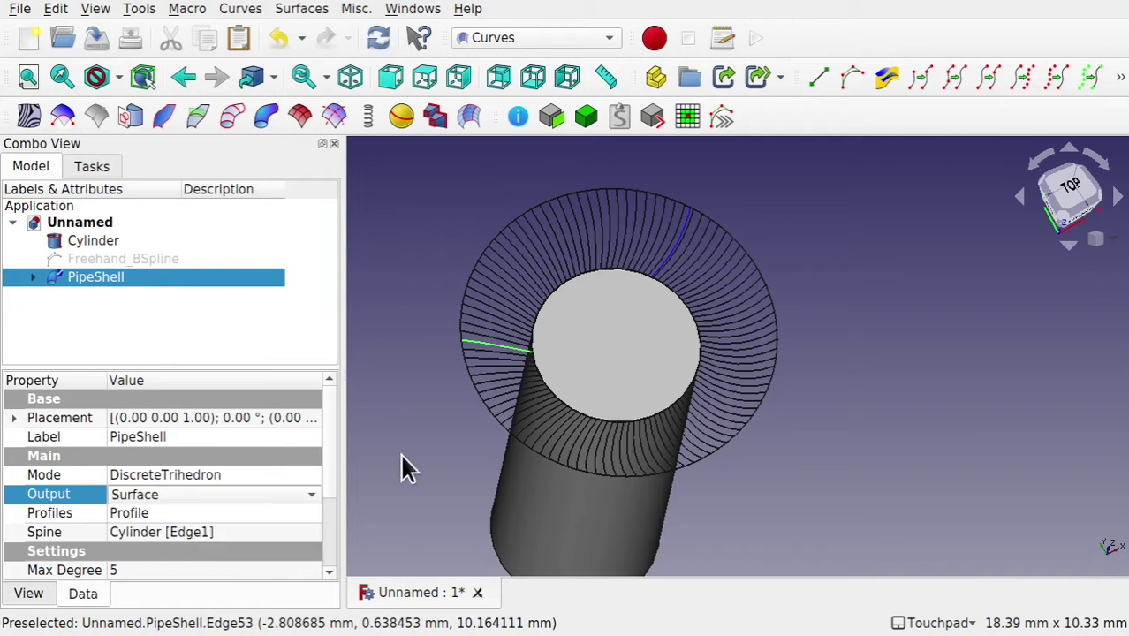
click(399, 458)
mouse_move(403, 461)
alt+mouse_down()
mouse_move(600, 401)
mouse_move(728, 321)
mouse_move(521, 416)
alt+mouse_up()
click(70, 277)
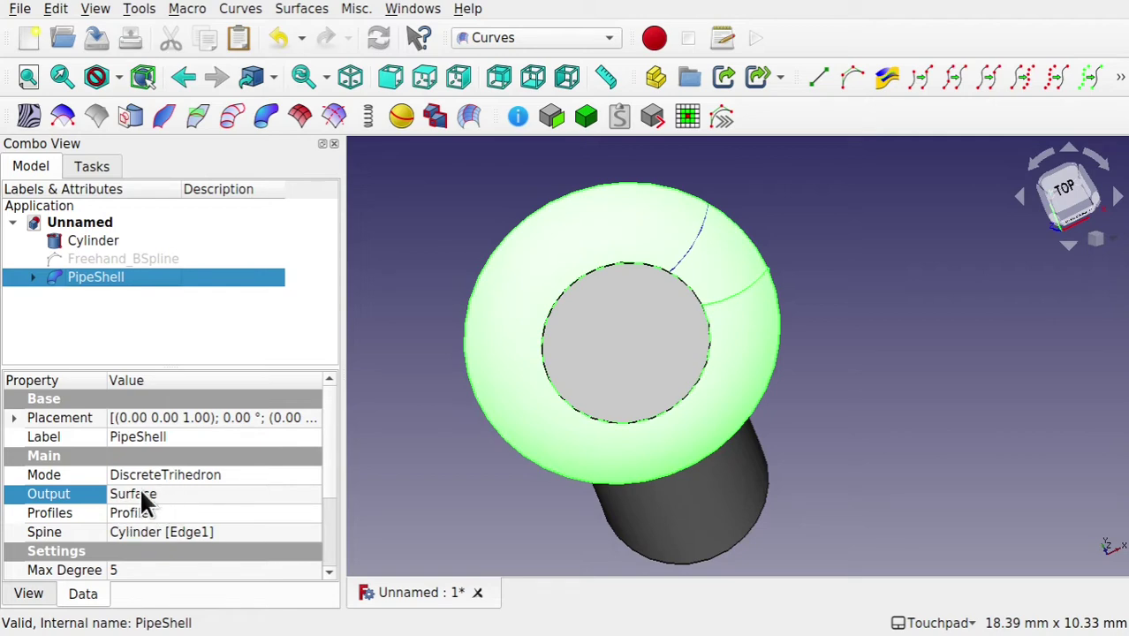
alt+drag(632, 383, 712, 316)
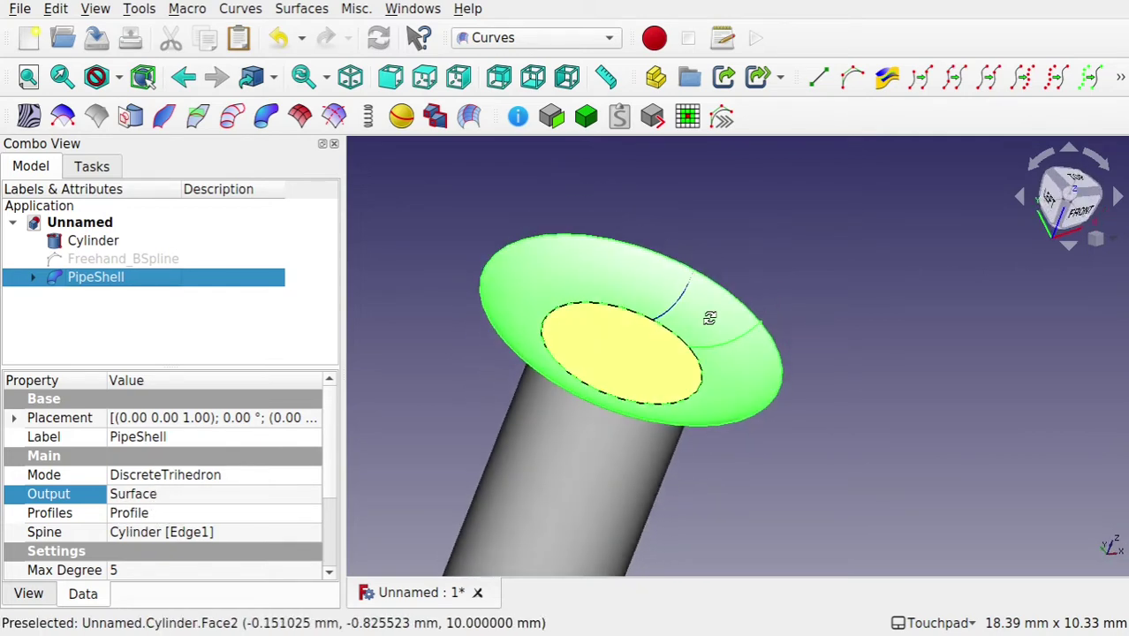
In the Part workbench, start a 3D offset of the pipe shell with Fill offset enabled
click(527, 41)
click(481, 276)
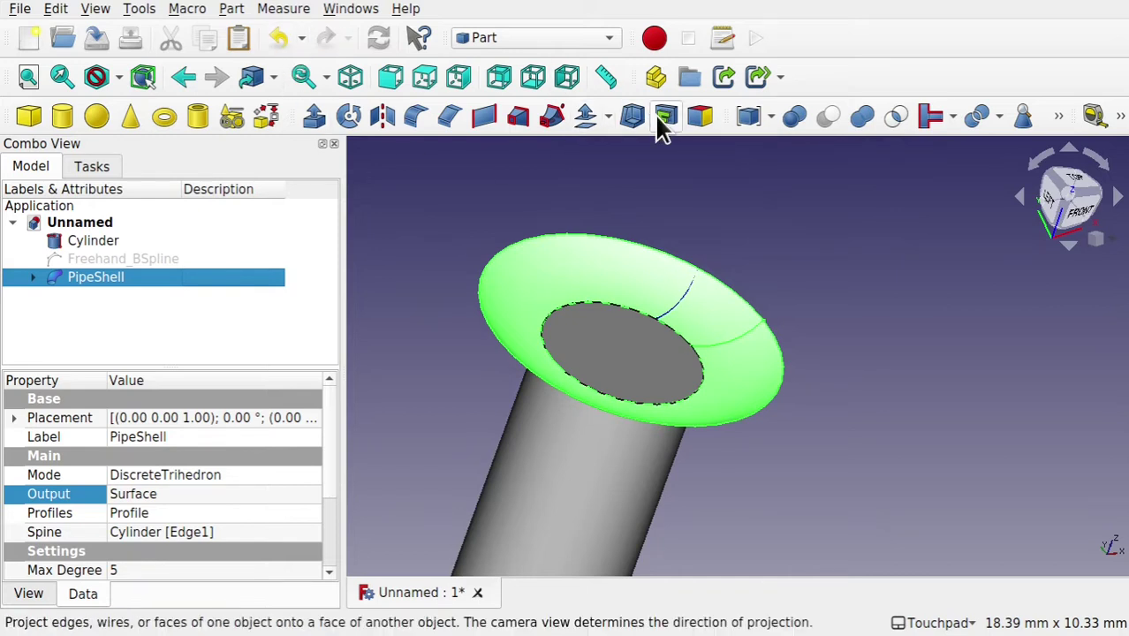
click(609, 117)
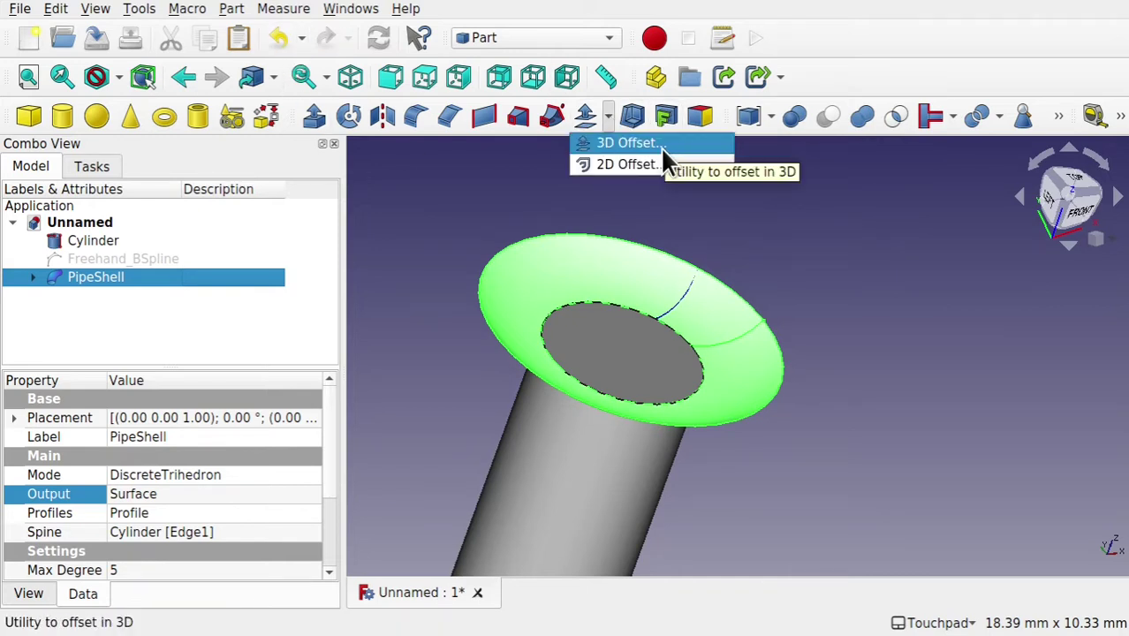
click(227, 10)
click(227, 11)
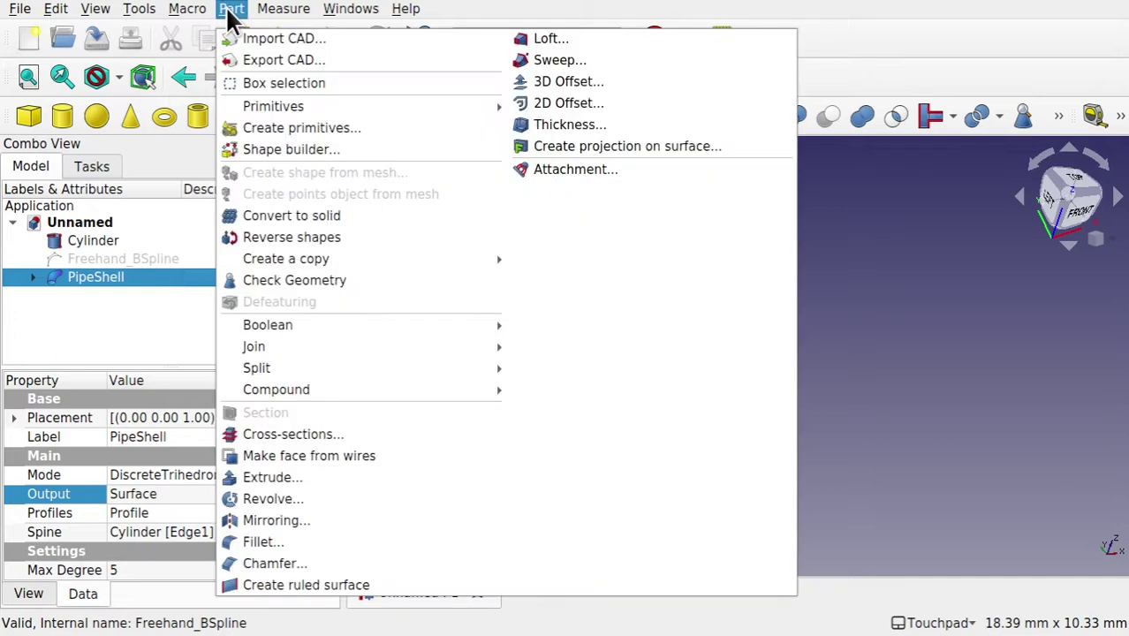
click(555, 84)
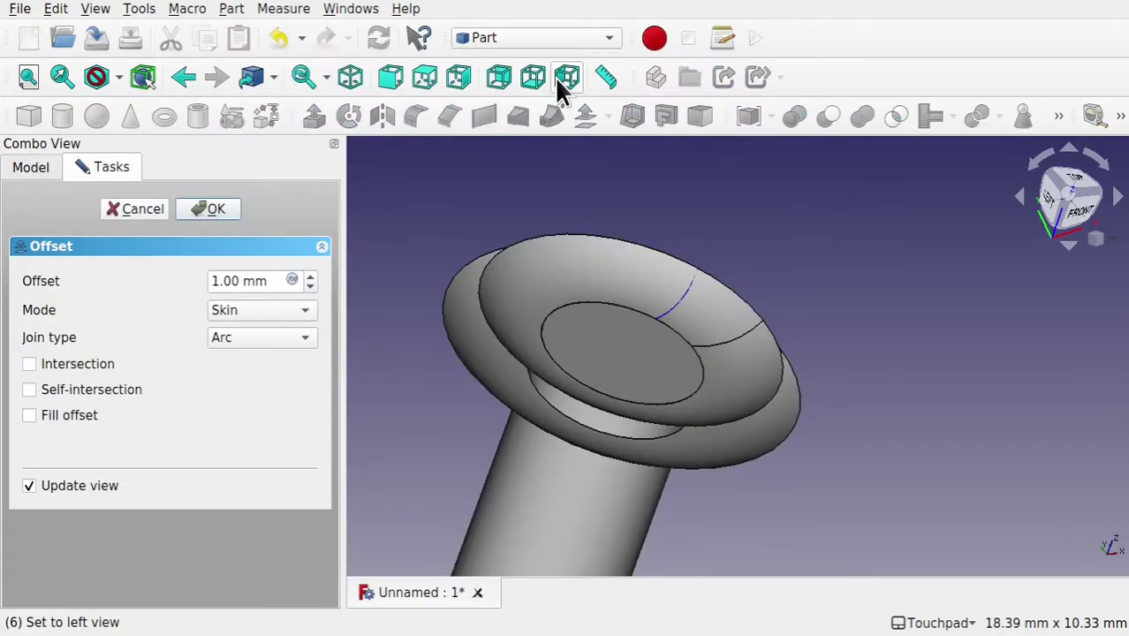
alt+drag(499, 391, 557, 385)
click(66, 415)
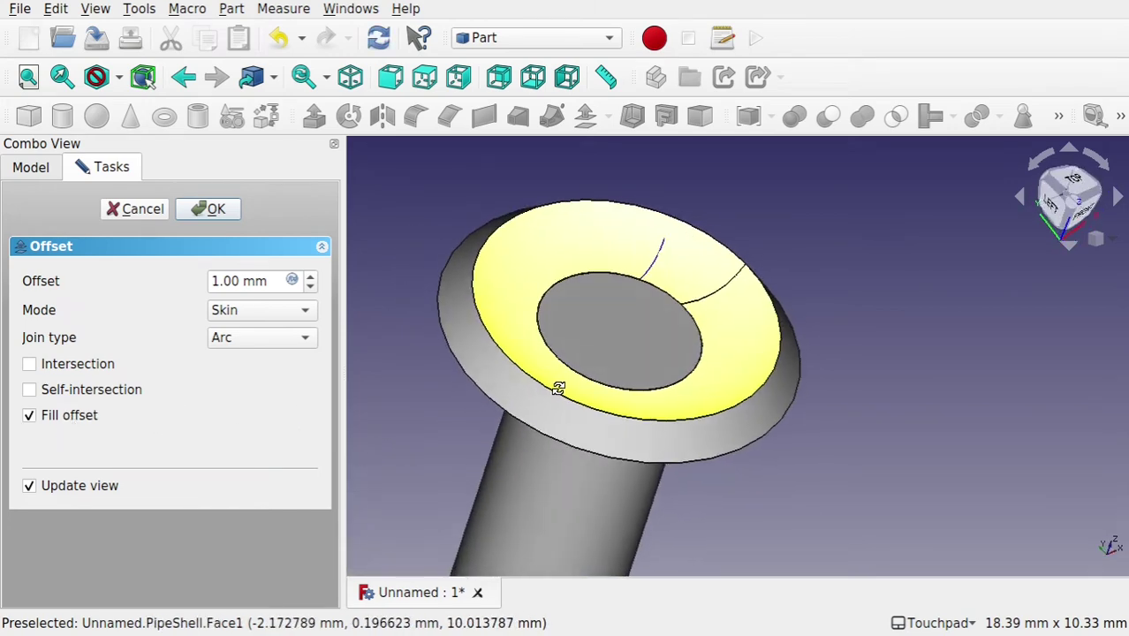
Set the pipe shell's offset distance to 0.1 mm and inspect the thin rim
drag(270, 281, 216, 281)
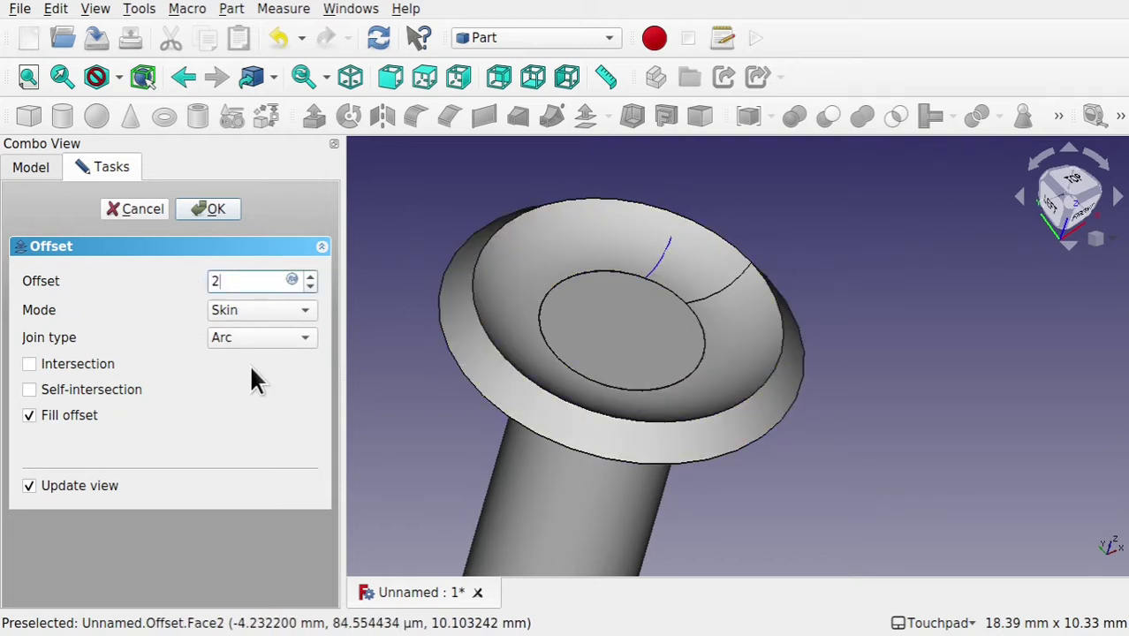
text(2)
key(BackSpace)
text(0.1)
shift+drag(469, 405, 556, 376)
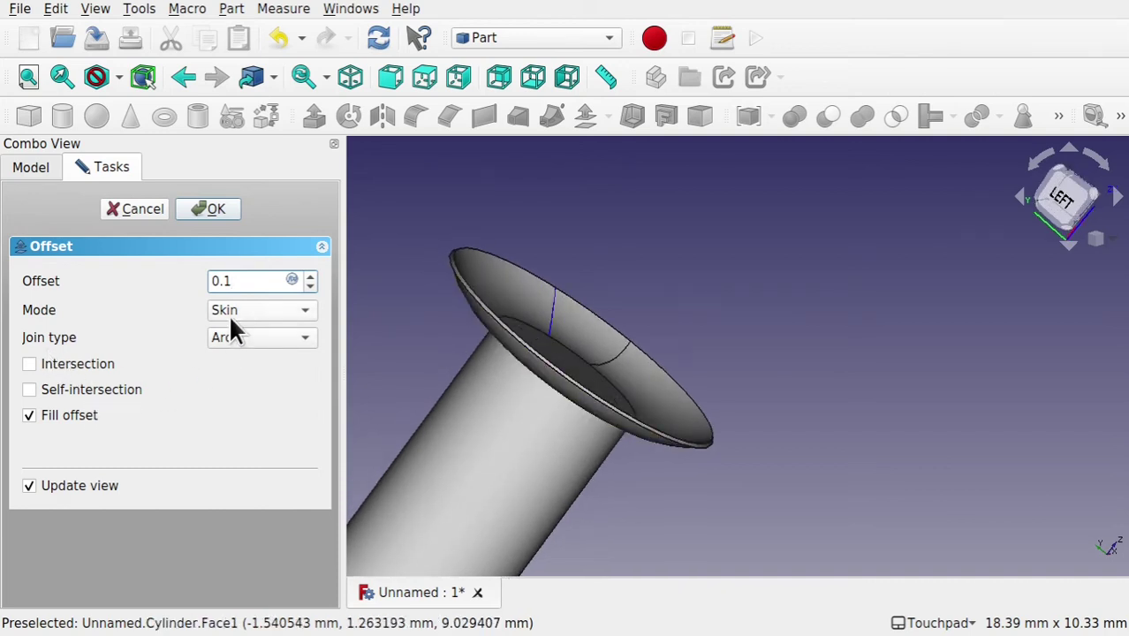
Set the offset's mode to Pipe, reverse its distance to -0.1 mm, and create the offset
click(269, 311)
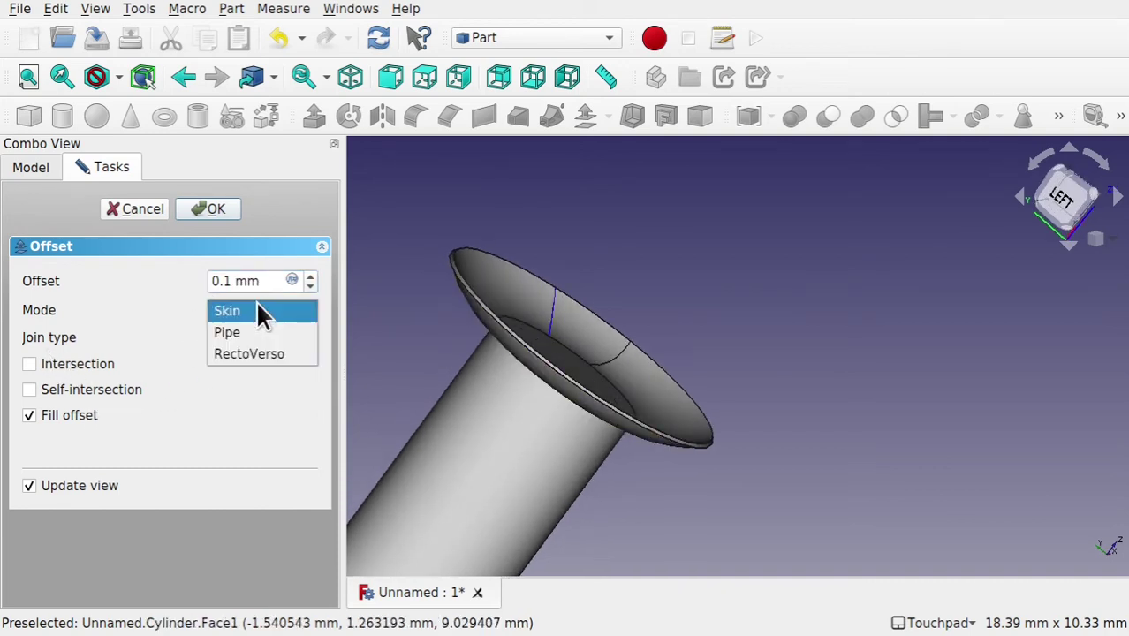
click(245, 333)
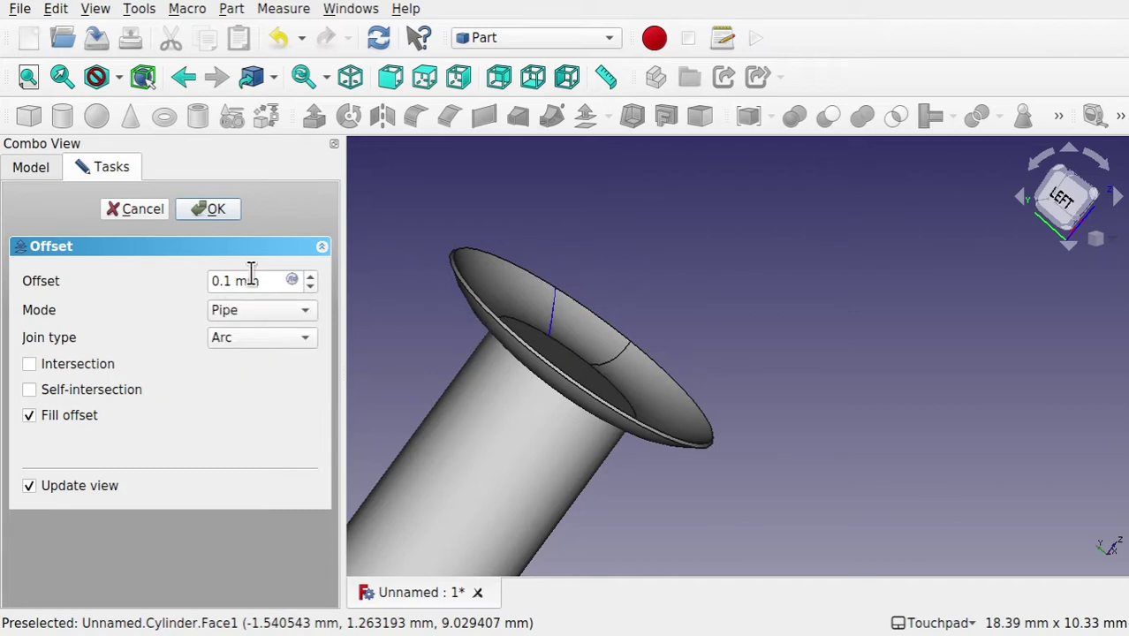
click(217, 280)
text(-)
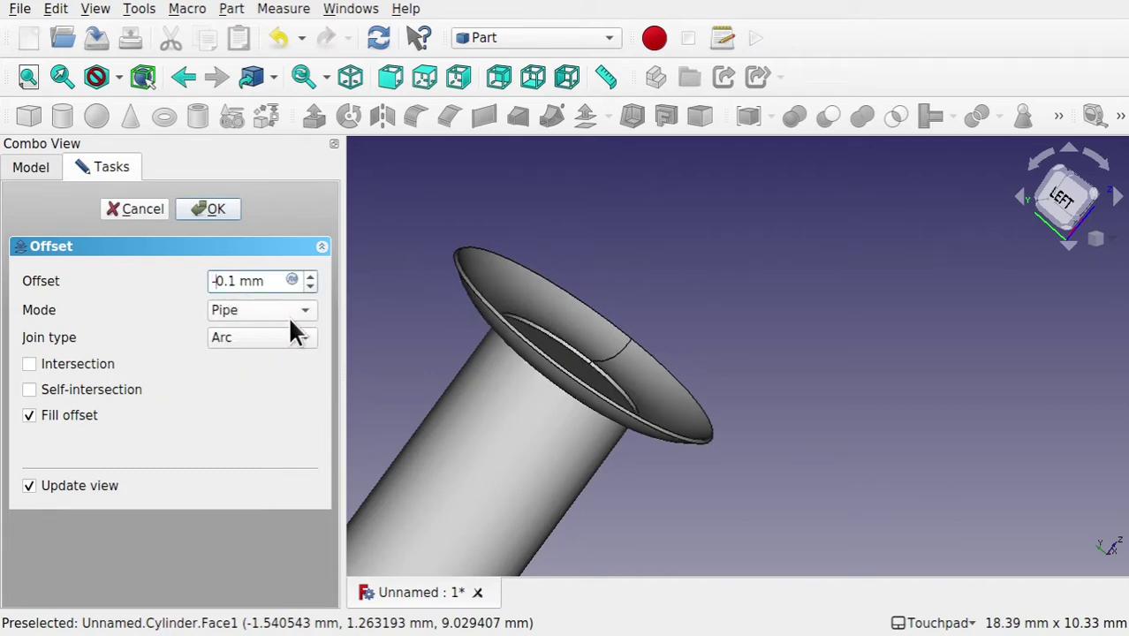
shift+drag(669, 307, 553, 365)
click(210, 210)
shift+drag(373, 202, 629, 207)
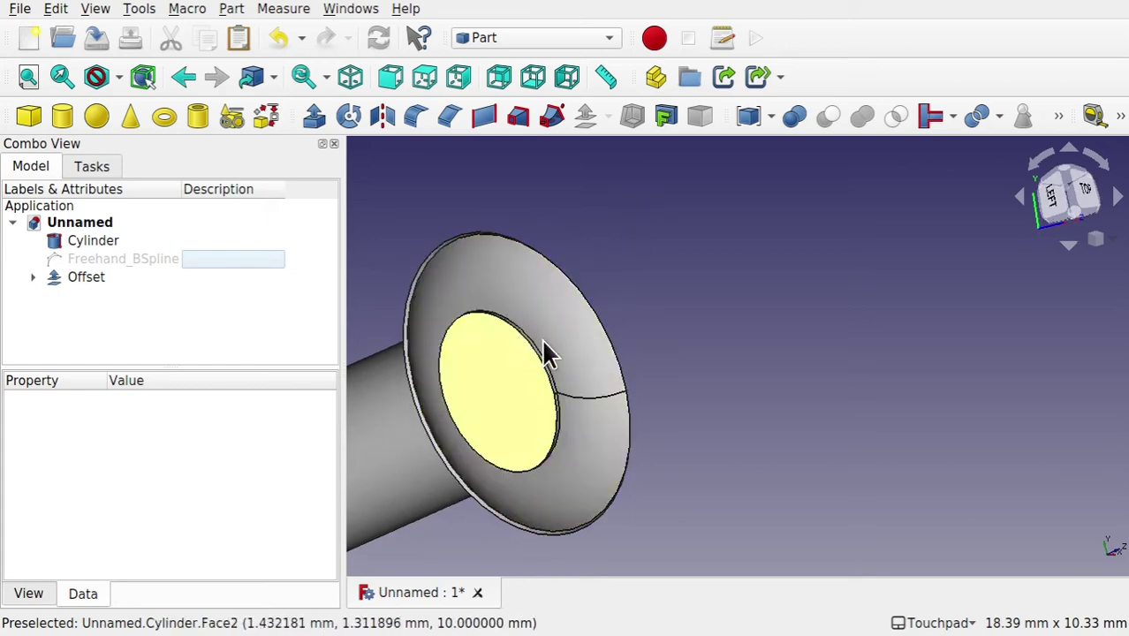
Delete the offset and the pipe shell from the model, keeping the sweep profile
scroll(544, 340, down, 4)
shift+drag(474, 371, 723, 464)
scroll(618, 385, up, 5)
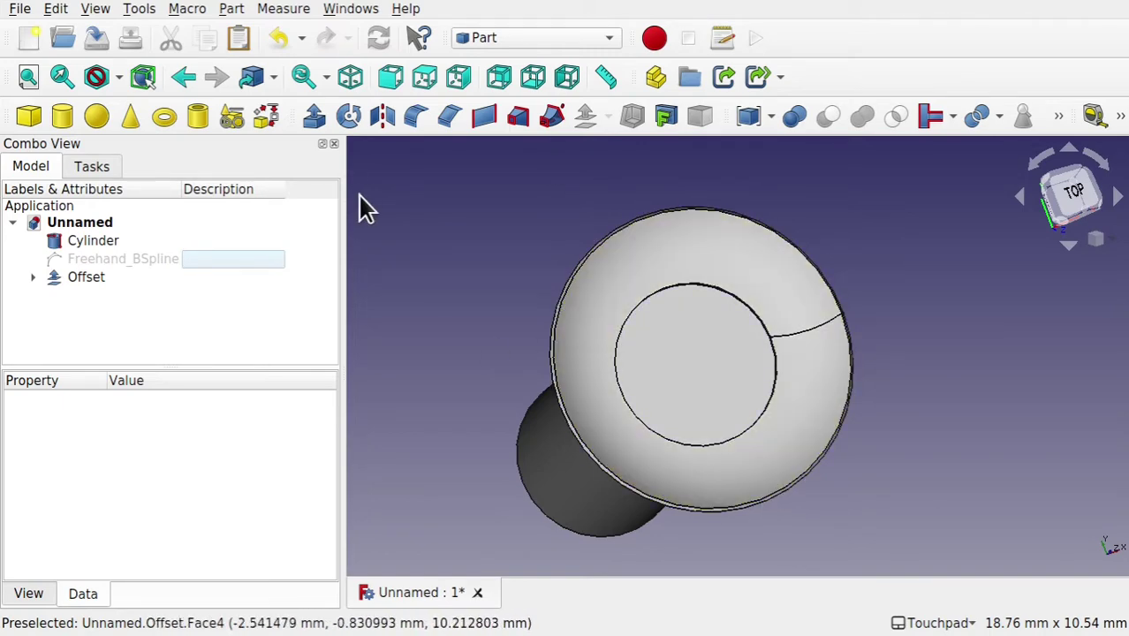
click(80, 277)
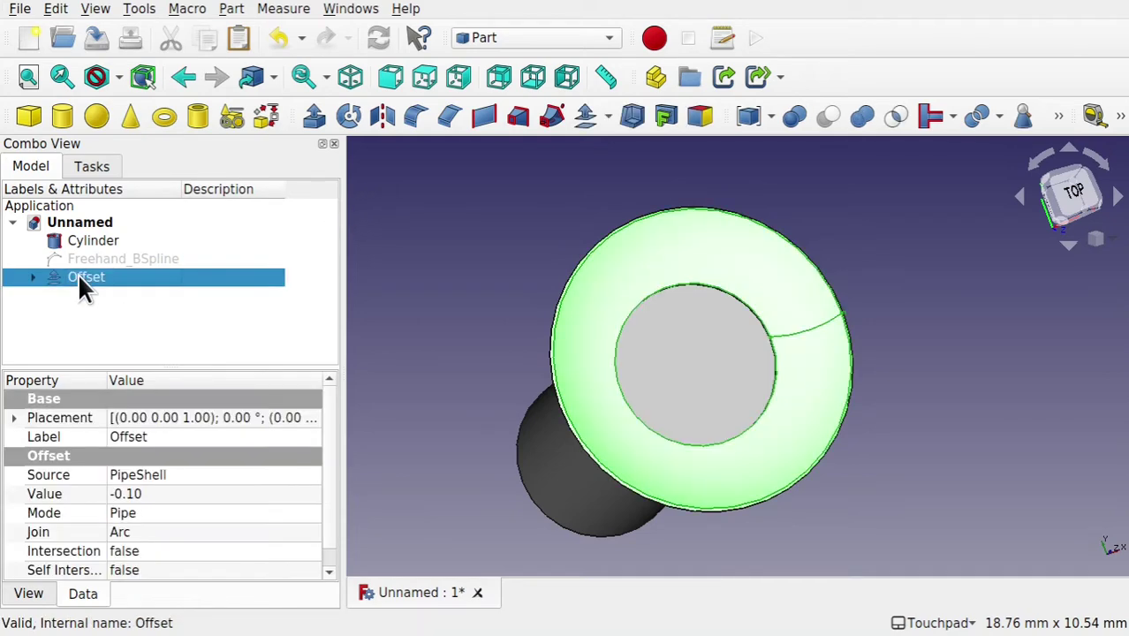
key(Delete)
click(103, 279)
key(Delete)
Check the remaining sweep profile, return to the Curves workbench, and show the model from the top
click(87, 276)
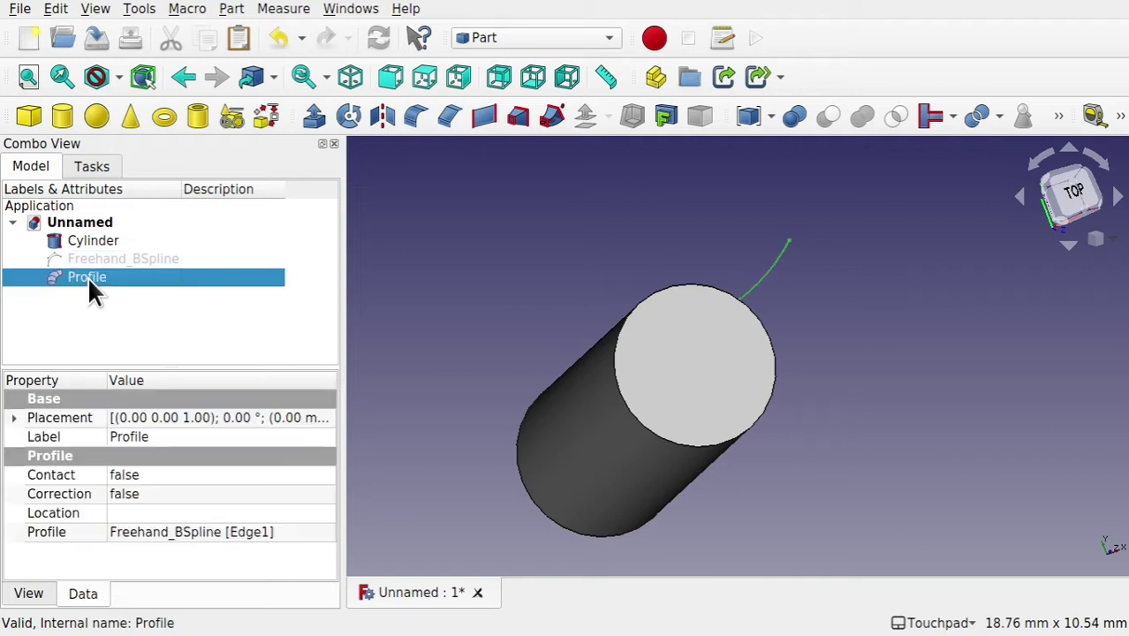
alt+drag(784, 297, 760, 295)
scroll(748, 299, up, 4)
click(811, 308)
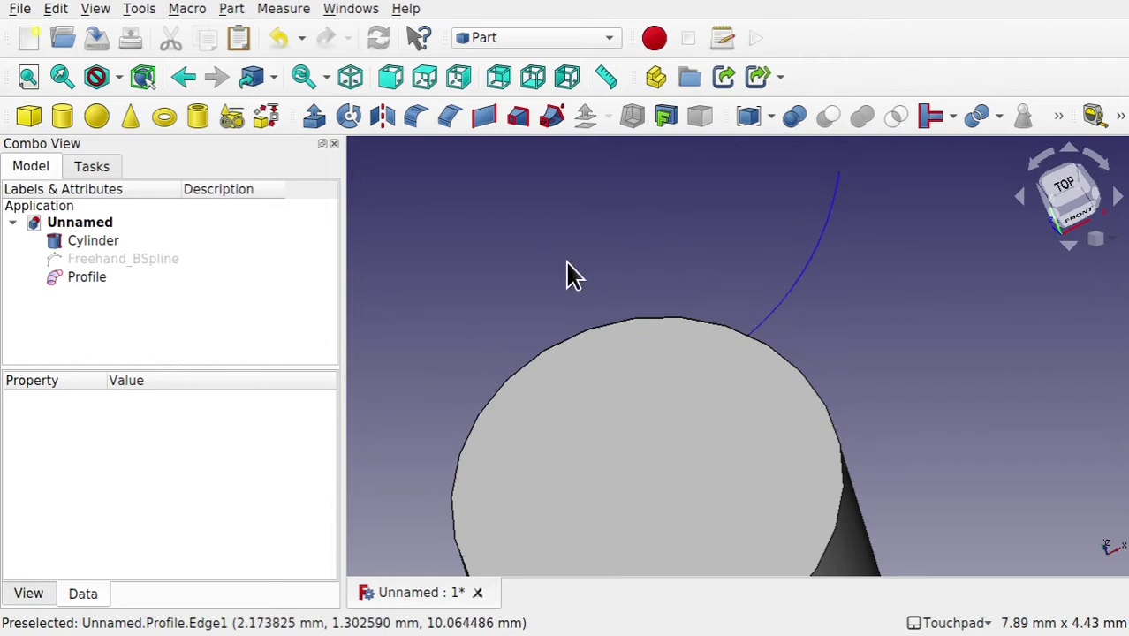
click(536, 40)
click(543, 57)
scroll(556, 261, down, 3)
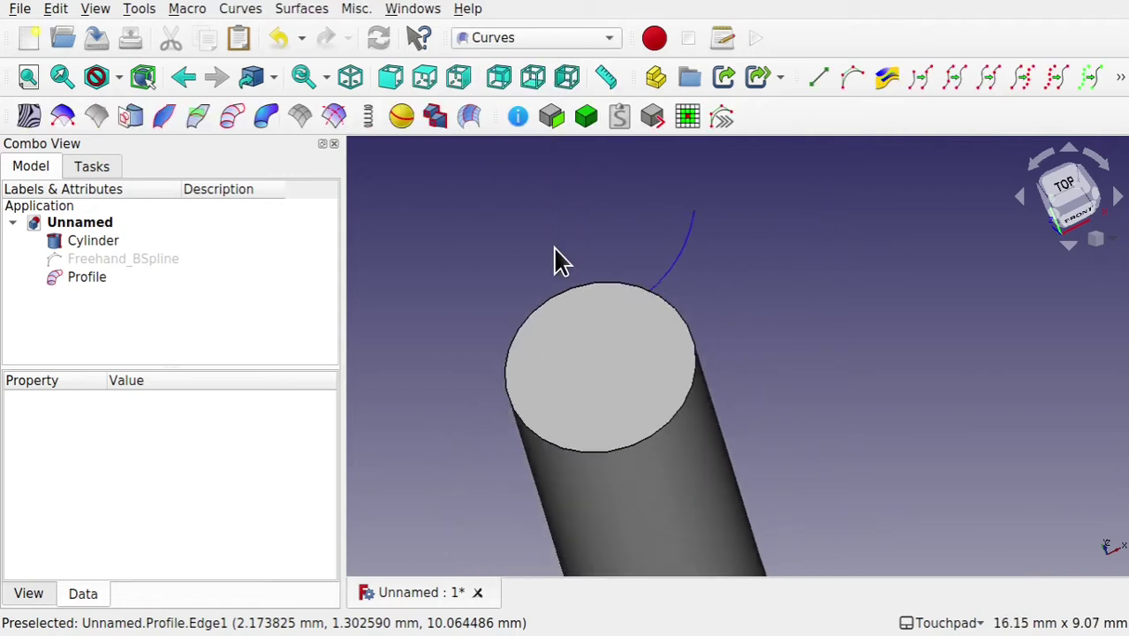
click(1069, 196)
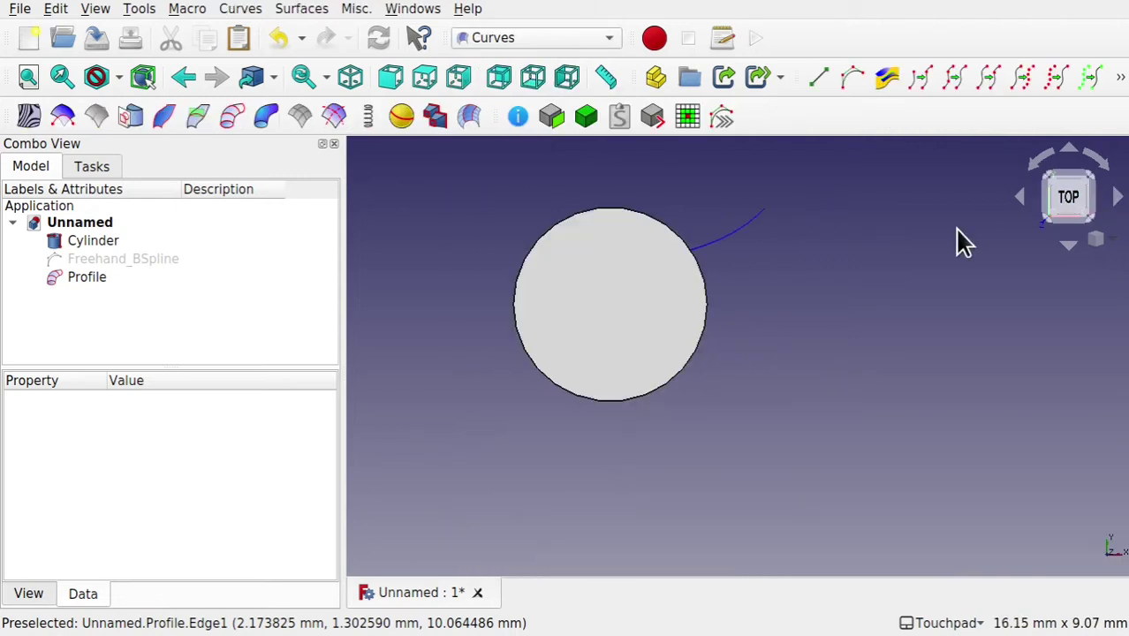
click(850, 76)
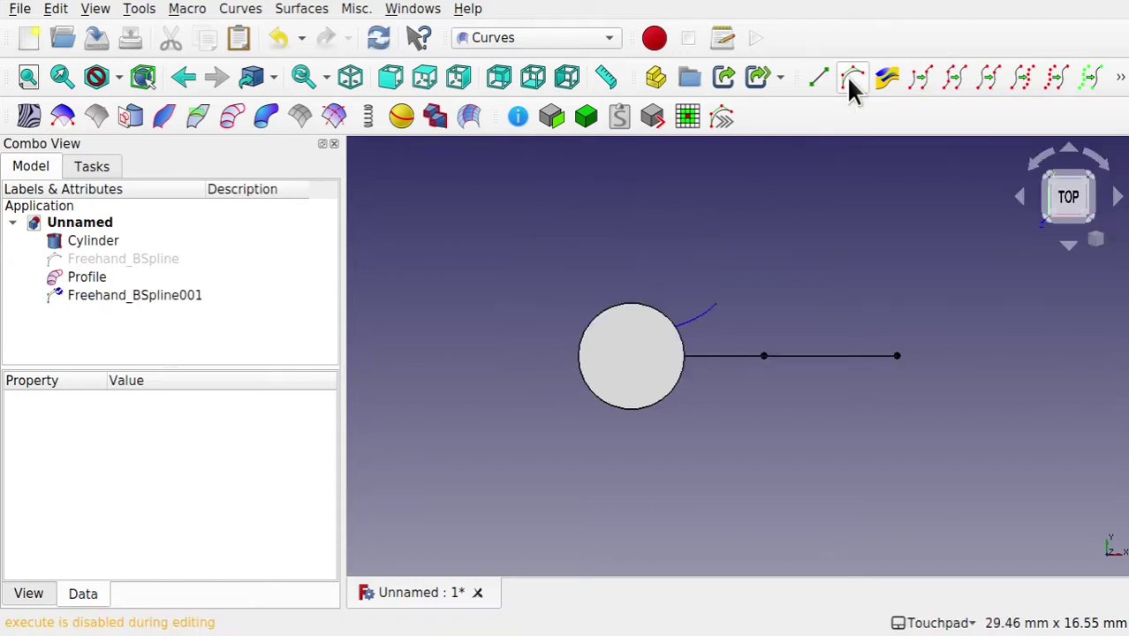
shift+drag(785, 378, 745, 391)
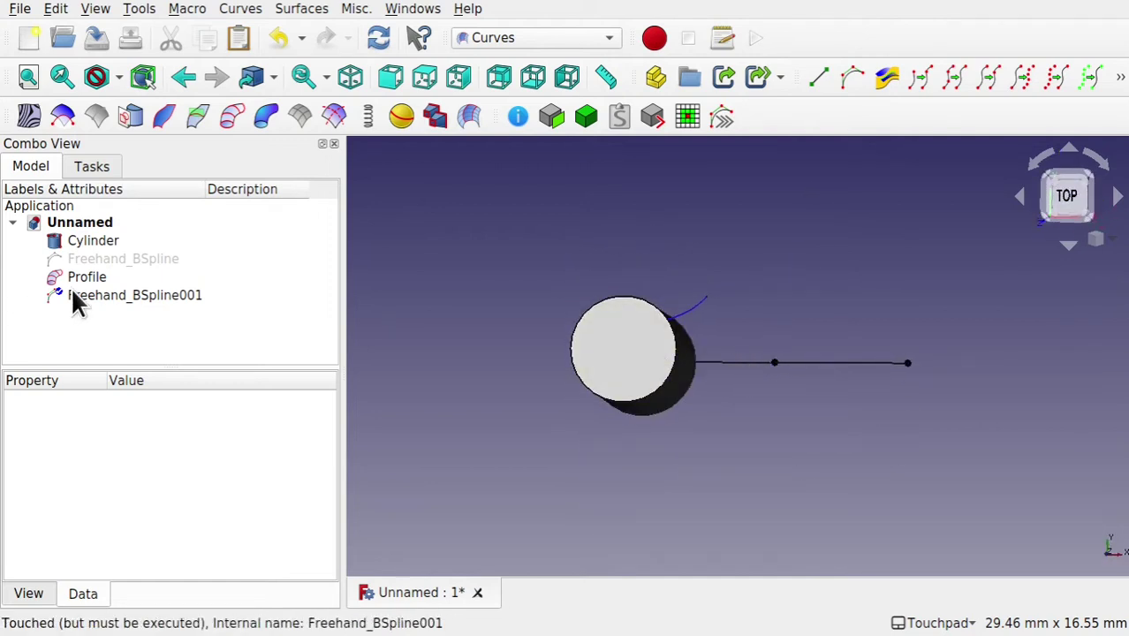
click(137, 298)
double_click(117, 294)
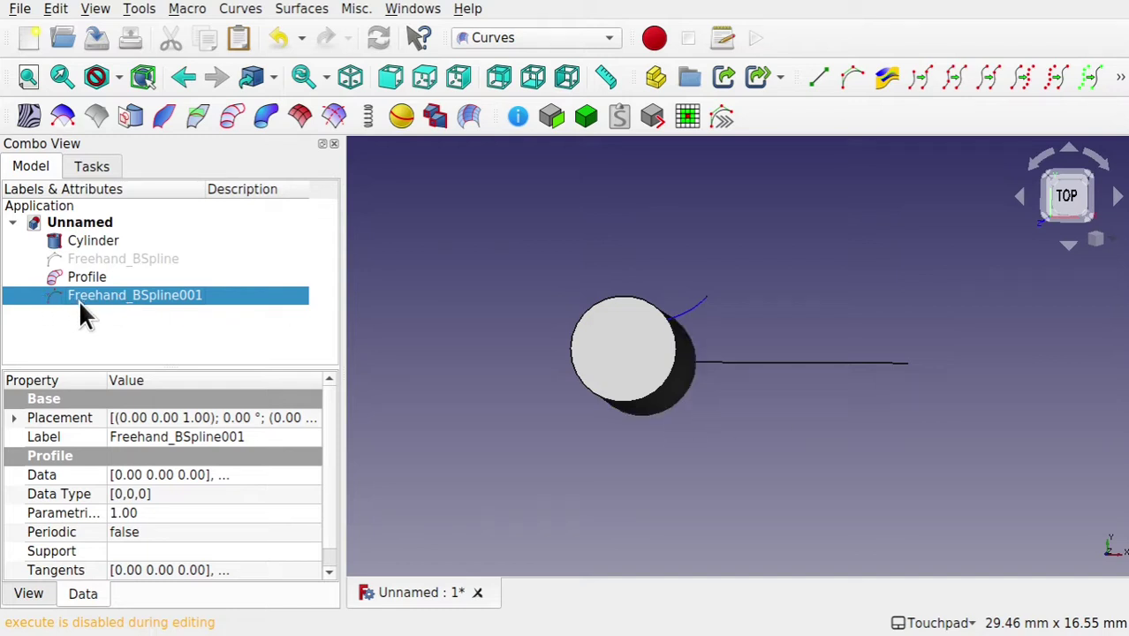
key(Delete)
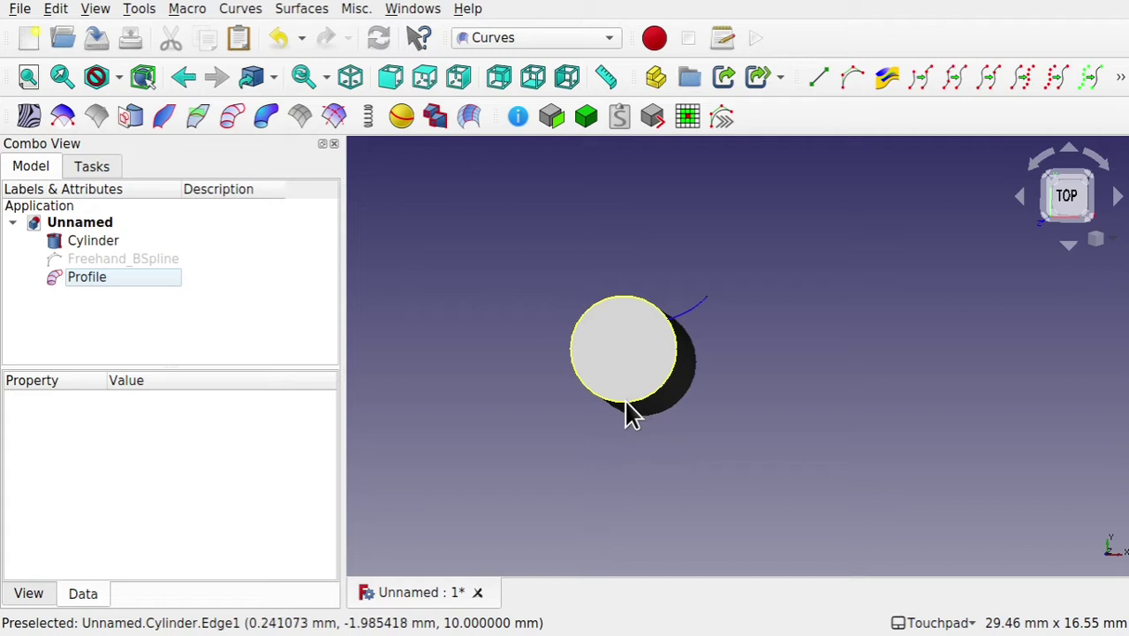
Create a second freehand B-spline attached to the cylinder's circular top edge on its negative Y side
scroll(611, 402, up, 5)
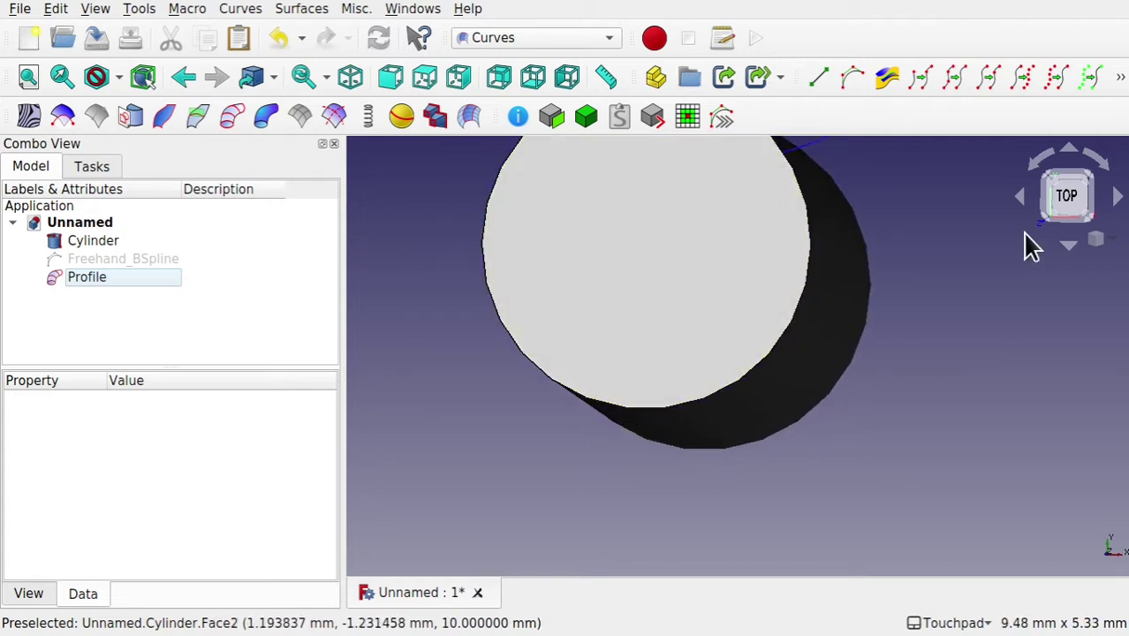
click(1067, 196)
click(657, 424)
click(847, 78)
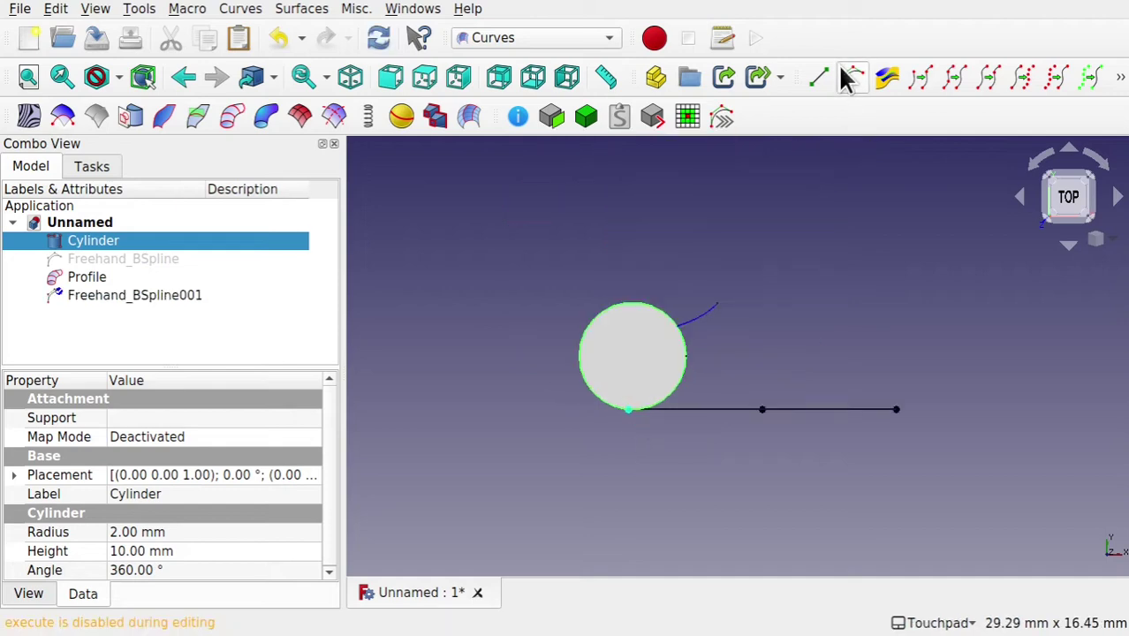
middle_drag(744, 201, 700, 456)
click(1069, 209)
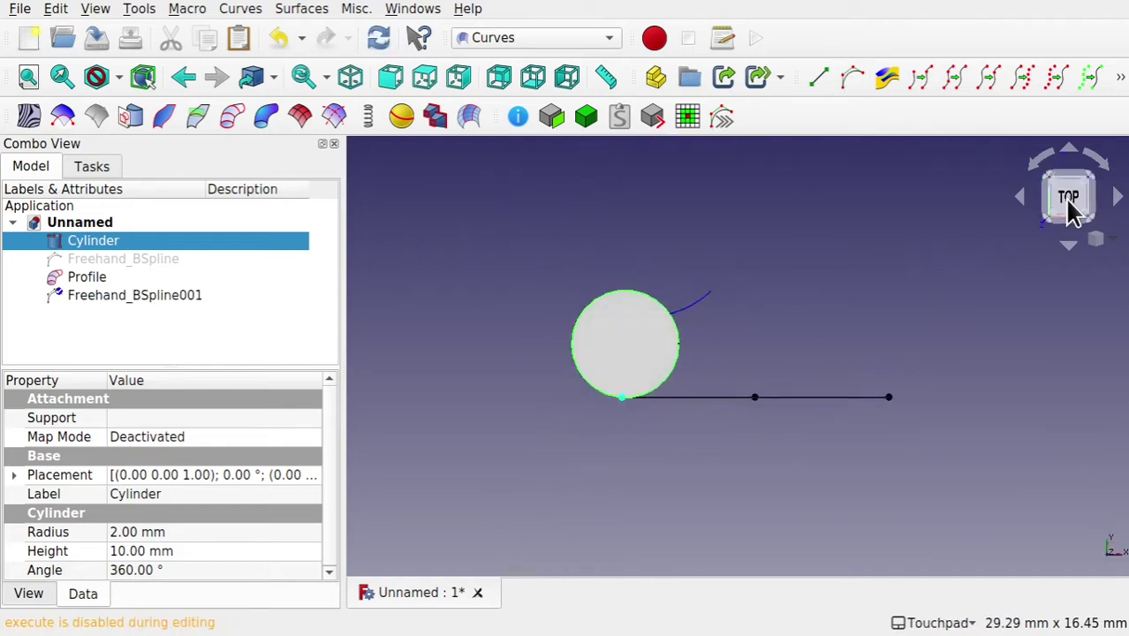
In the top view, move the second B-spline's middle and end points straight outward along negative Y, and finish editing
mouse_move(755, 397)
mouse_down()
mouse_move(629, 449)
mouse_move(621, 428)
mouse_up()
drag(887, 401, 621, 448)
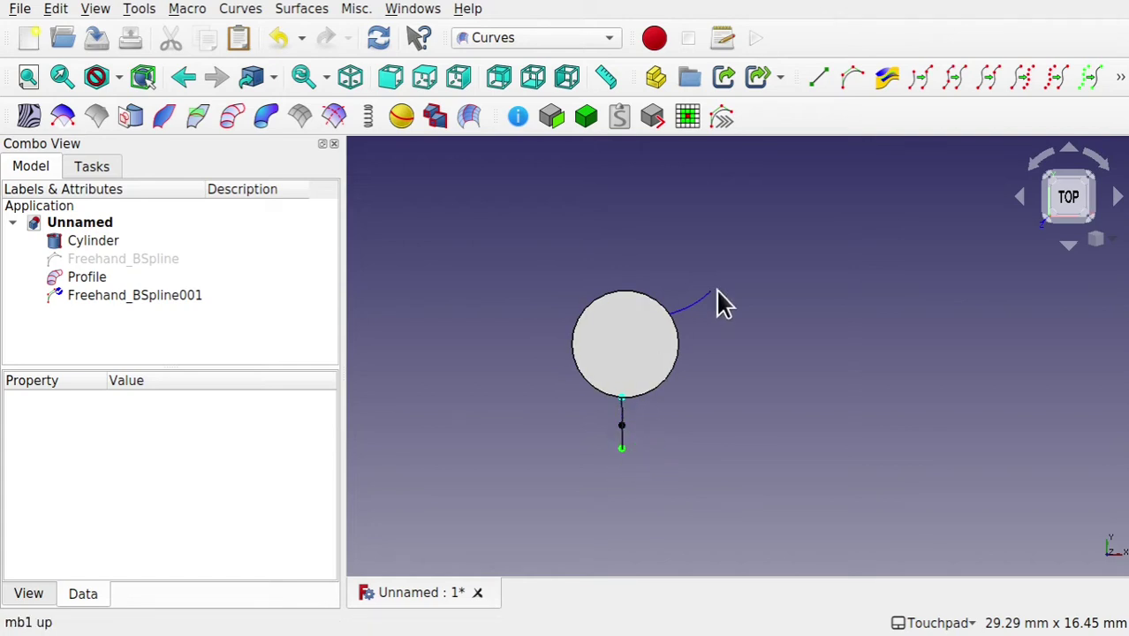
click(623, 448)
drag(622, 448, 624, 453)
click(176, 297)
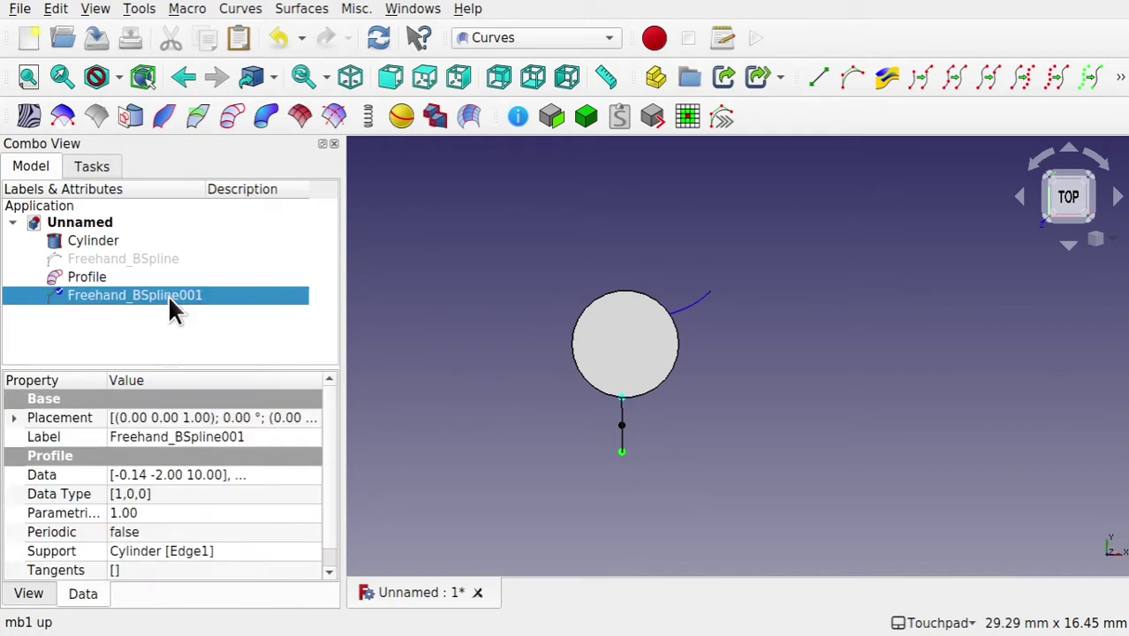
double_click(168, 294)
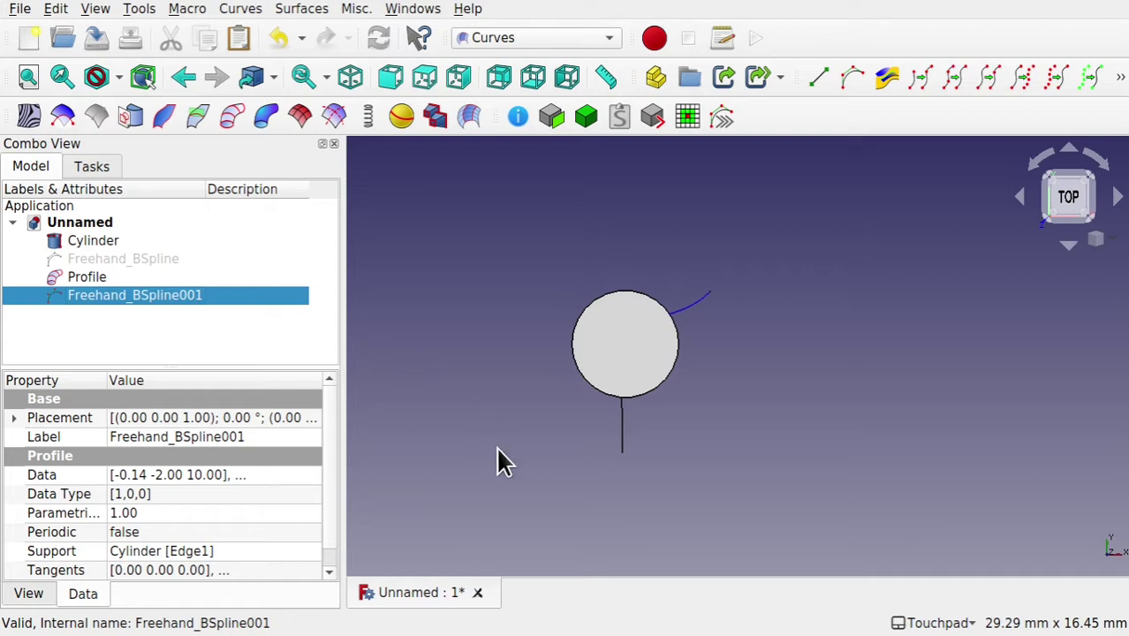
shift+drag(626, 447, 777, 353)
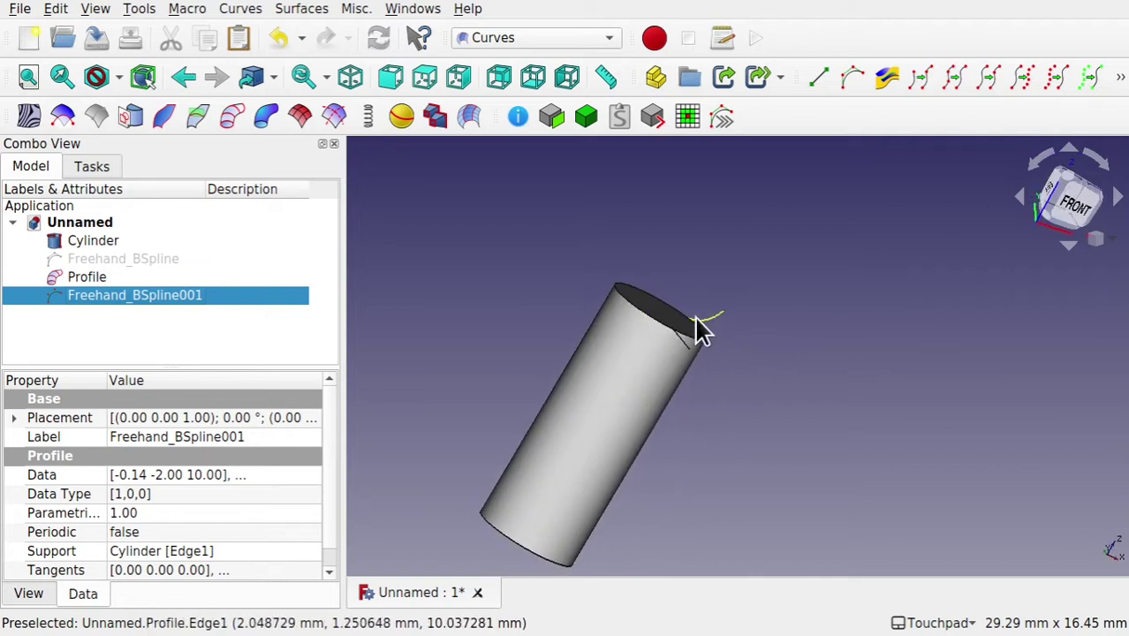
In the right side view, raise the second B-spline's outer end point slightly above the cylinder's top face and finish editing
shift+drag(712, 332, 669, 369)
shift+drag(751, 355, 637, 332)
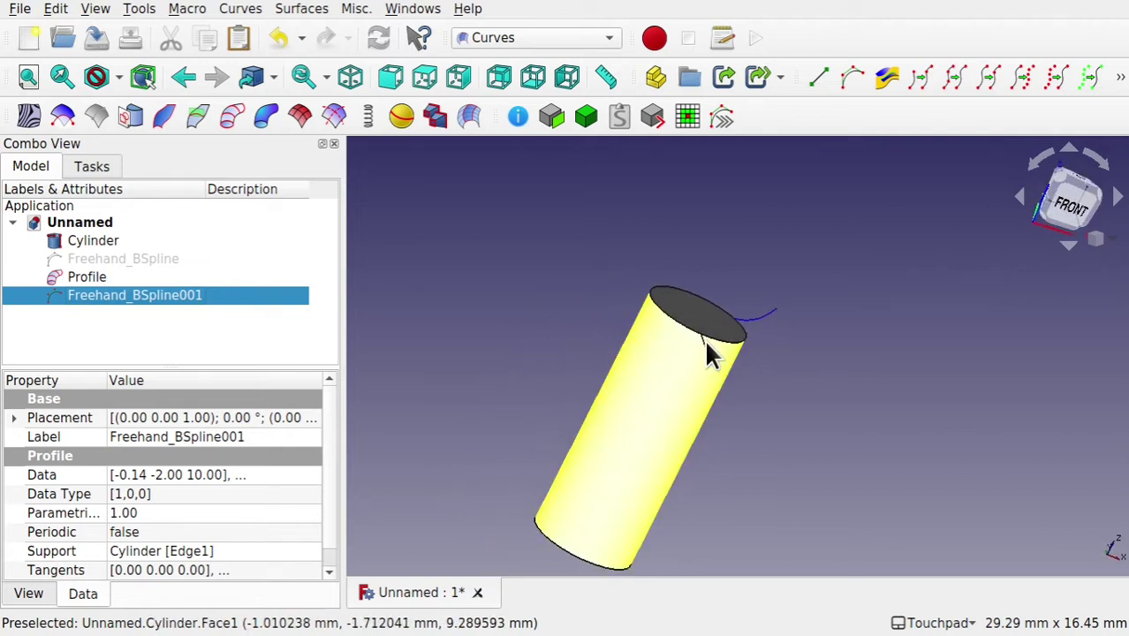
shift+drag(783, 327, 534, 307)
click(1076, 205)
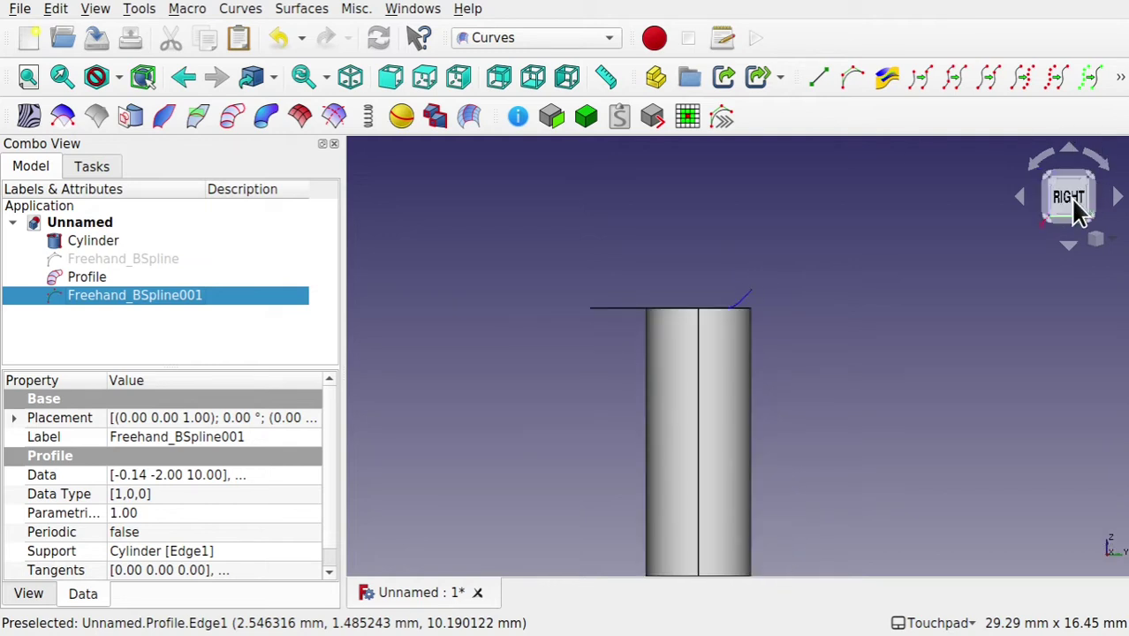
double_click(157, 294)
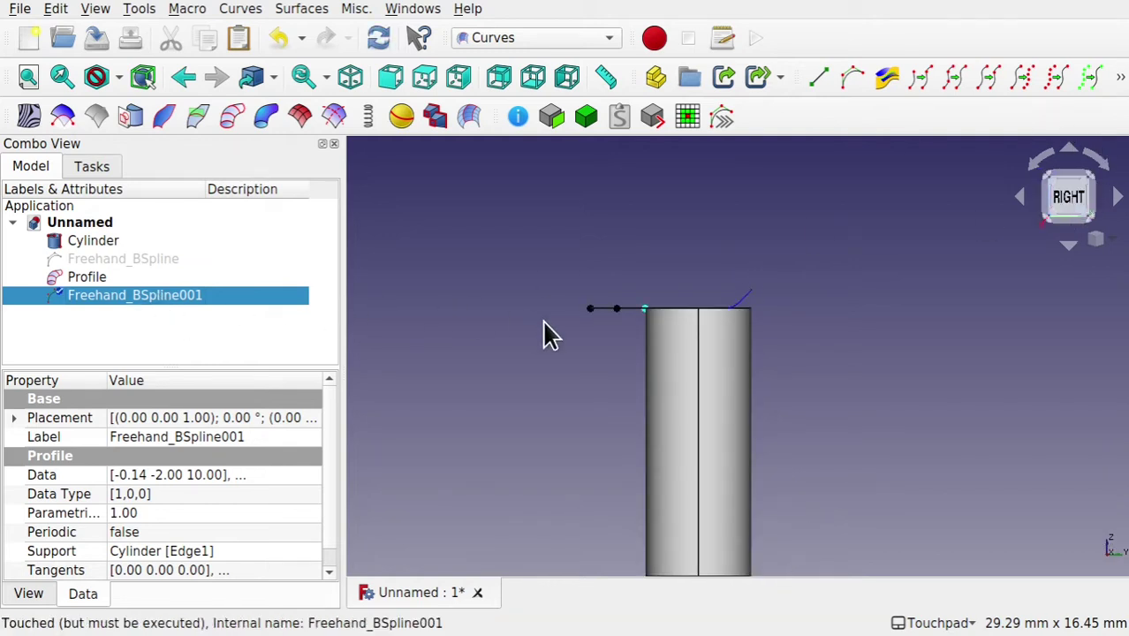
drag(591, 314, 588, 302)
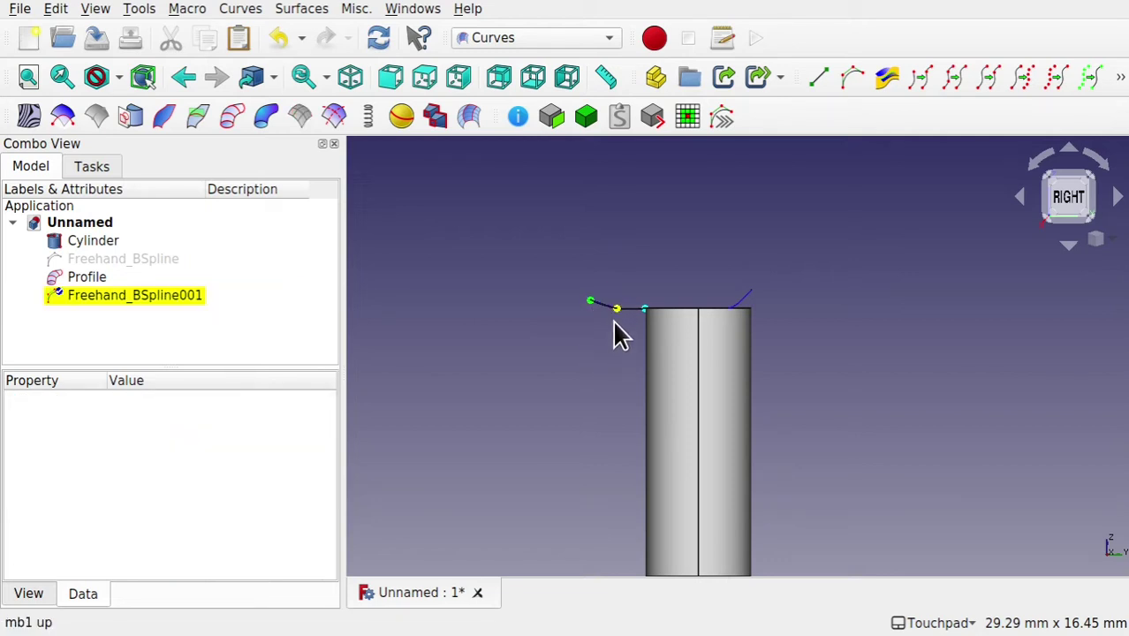
click(617, 310)
click(174, 303)
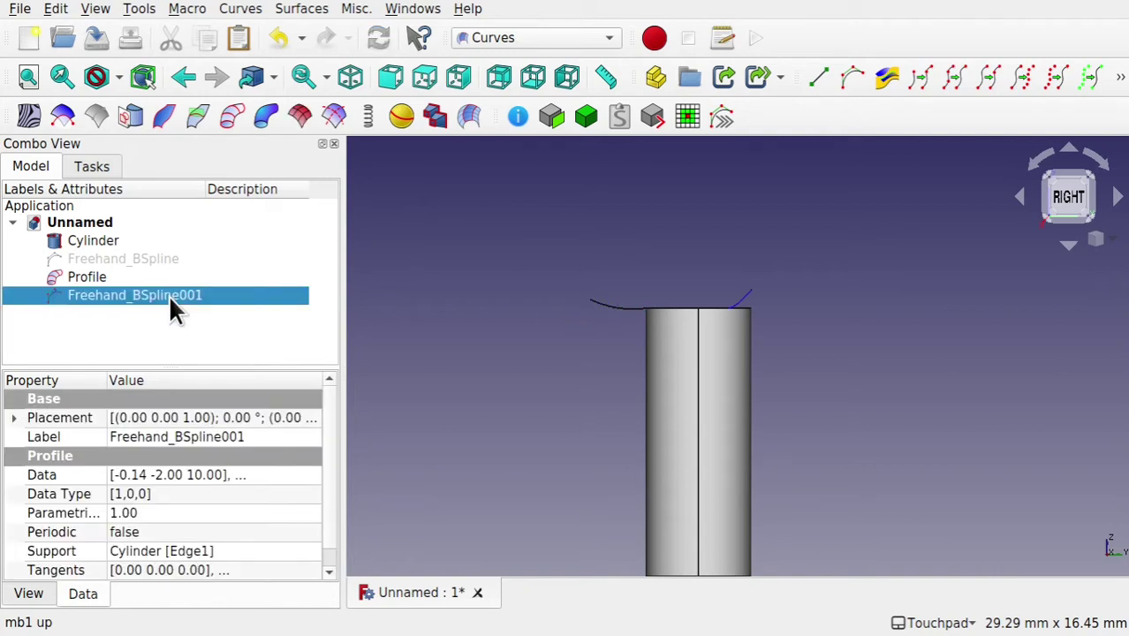
click(515, 276)
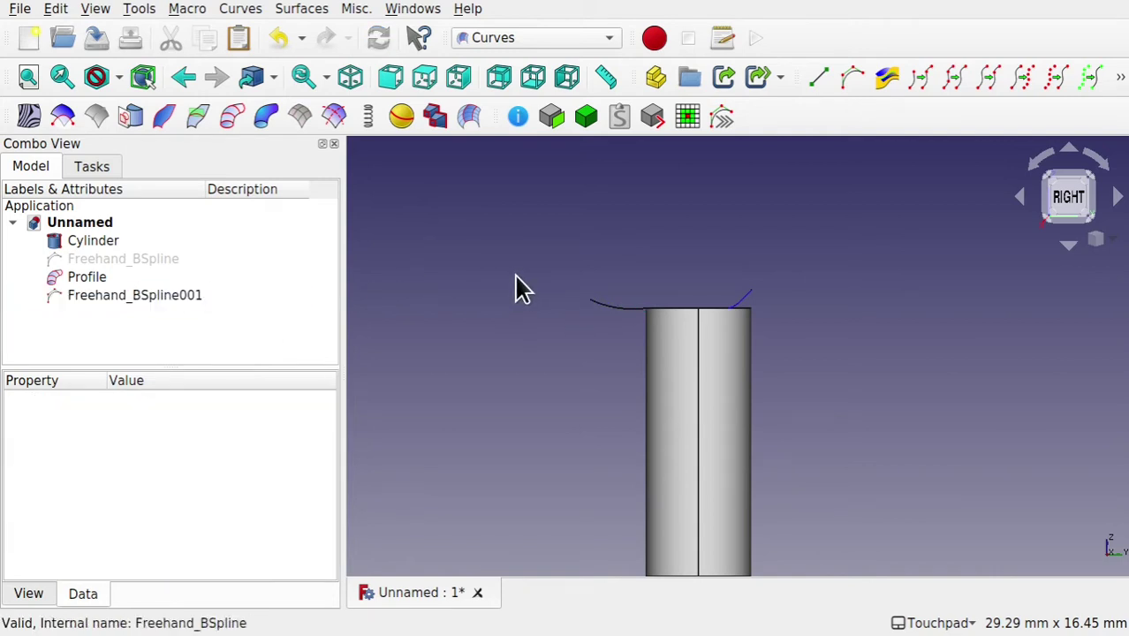
Create a sweep profile from the second freehand B-spline
alt+drag(635, 265, 660, 280)
scroll(653, 289, up, 5)
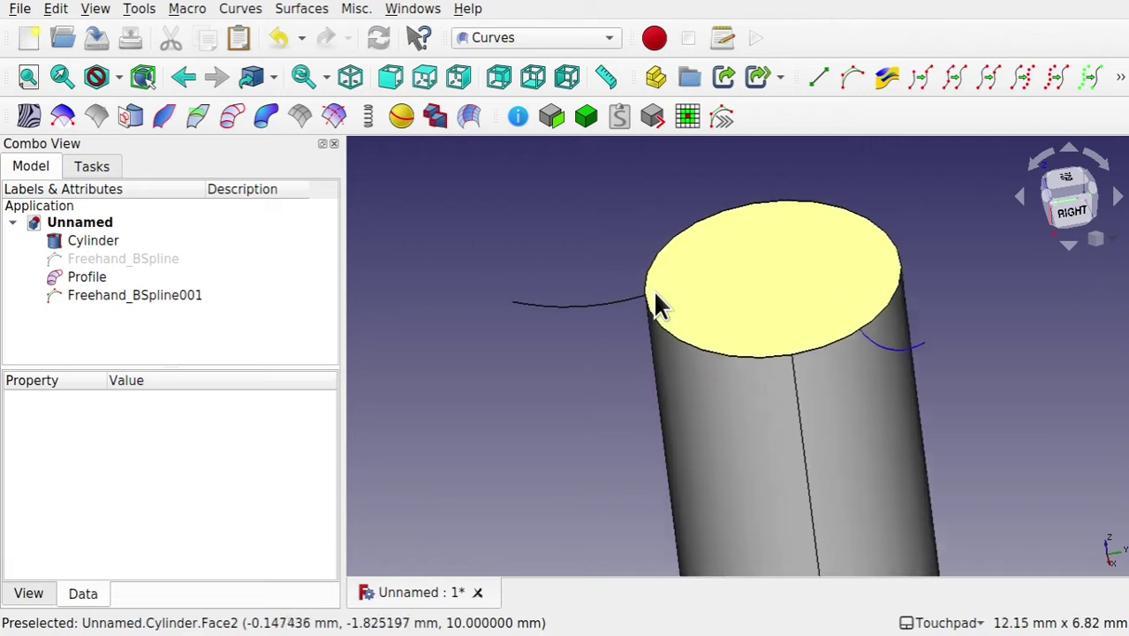
mouse_move(704, 301)
alt+mouse_down()
mouse_move(698, 248)
mouse_move(678, 268)
alt+mouse_up()
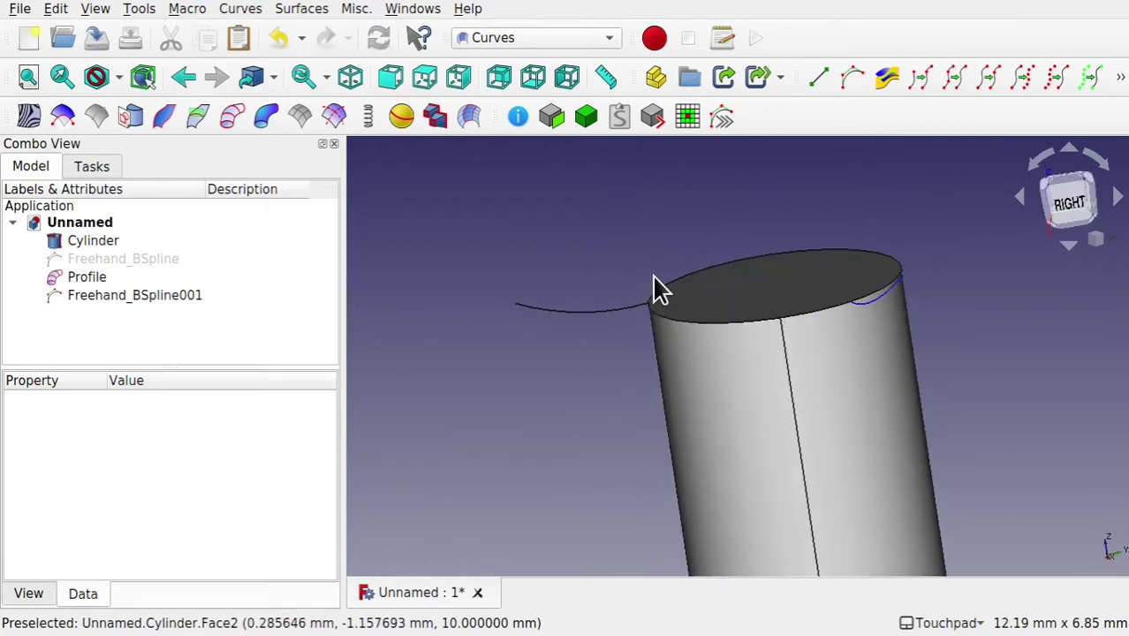
click(582, 311)
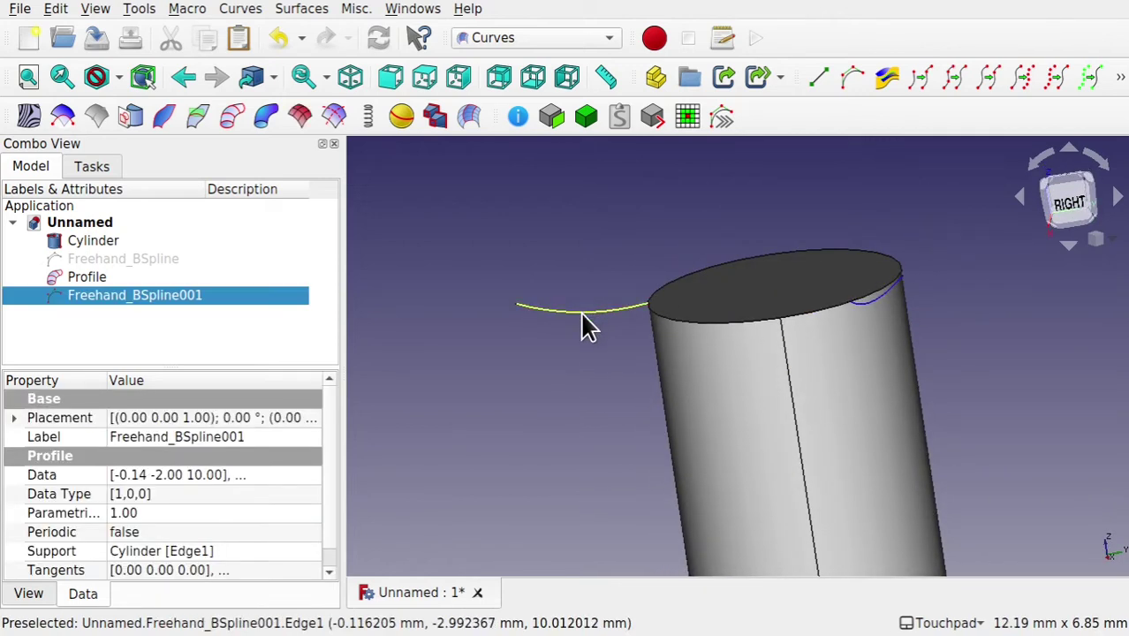
click(227, 118)
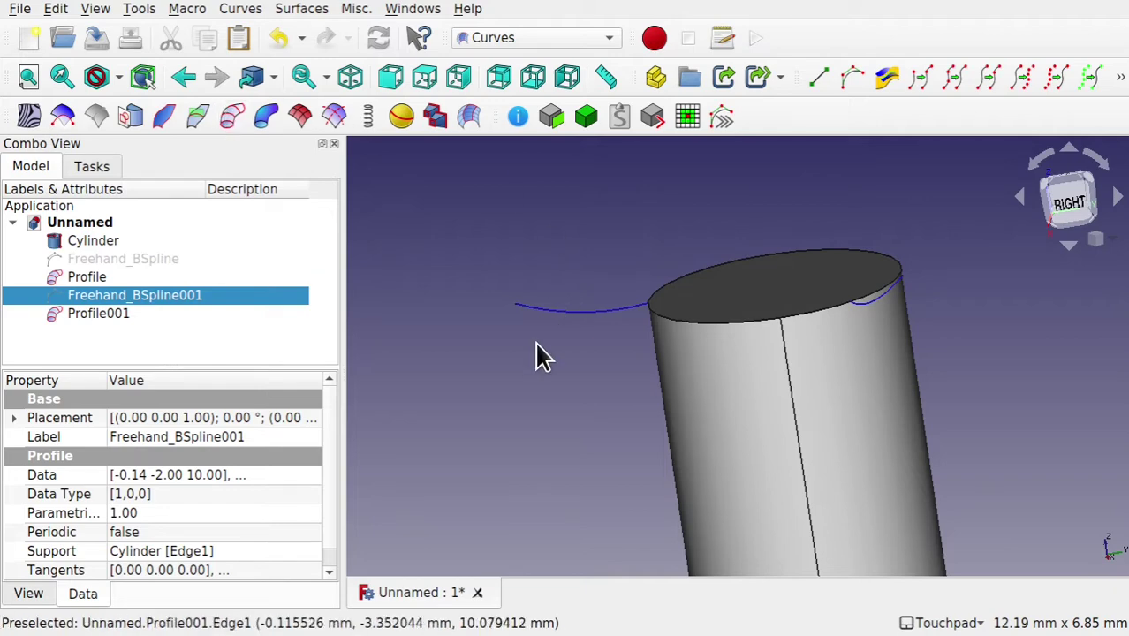
shift+drag(541, 356, 589, 327)
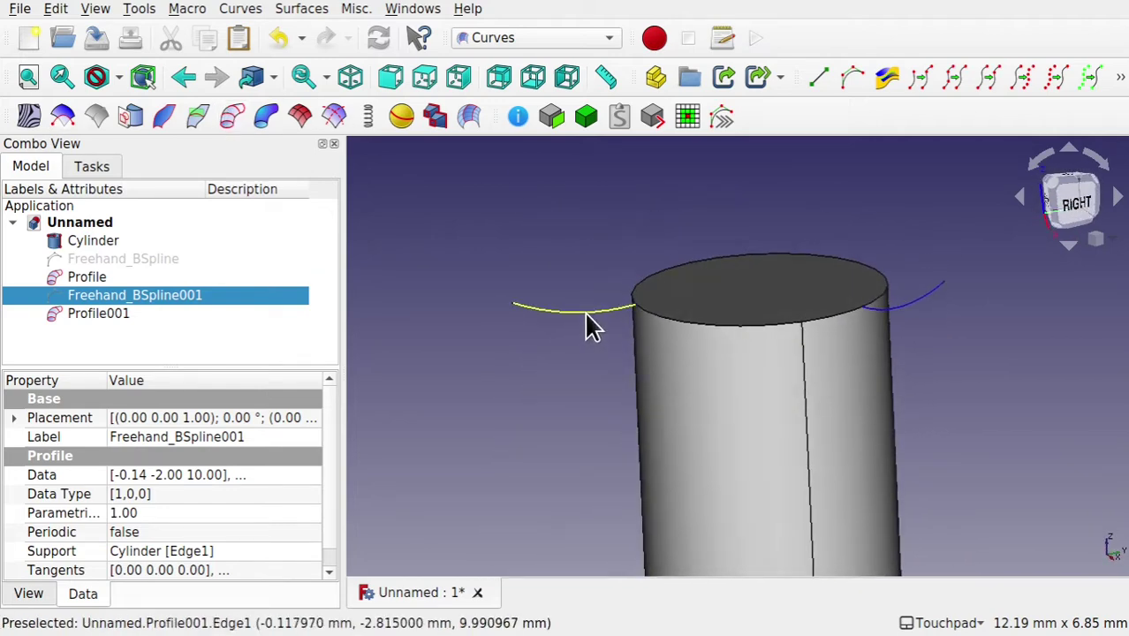
click(501, 365)
shift+drag(489, 360, 635, 237)
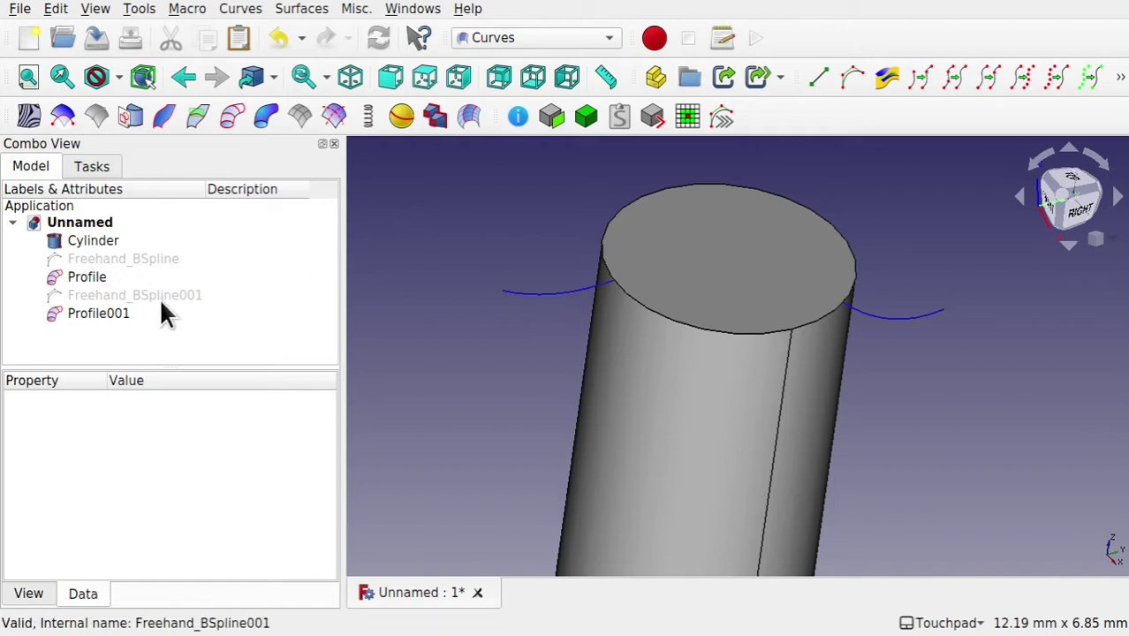
Create a pipe shell from both sweep profiles along the cylinder's circular top edge
click(92, 275)
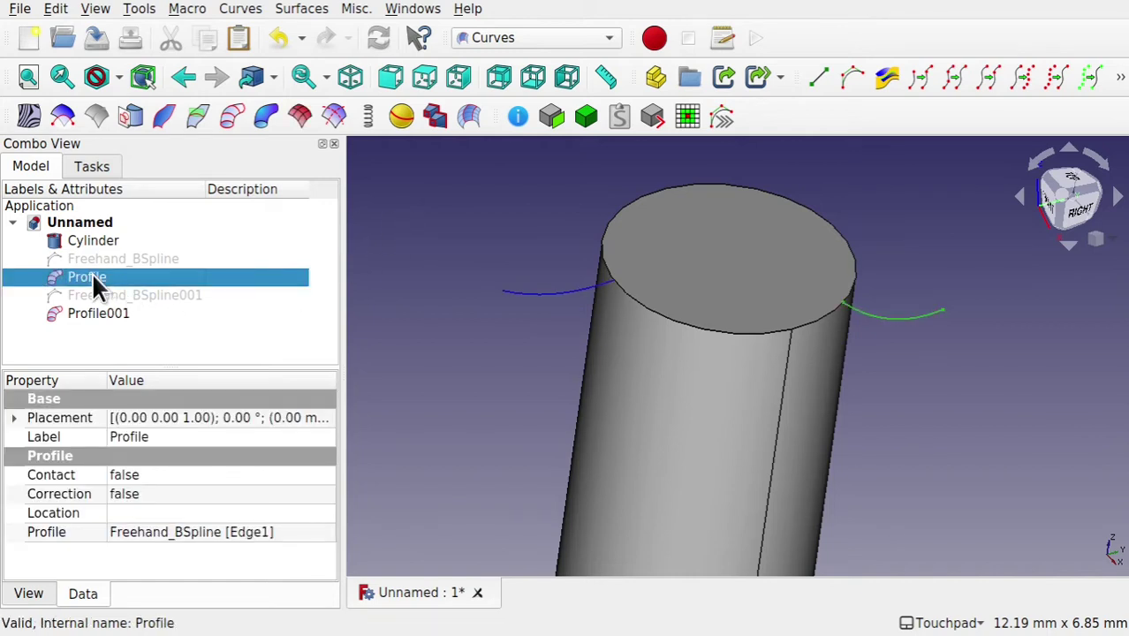
ctrl+click(106, 311)
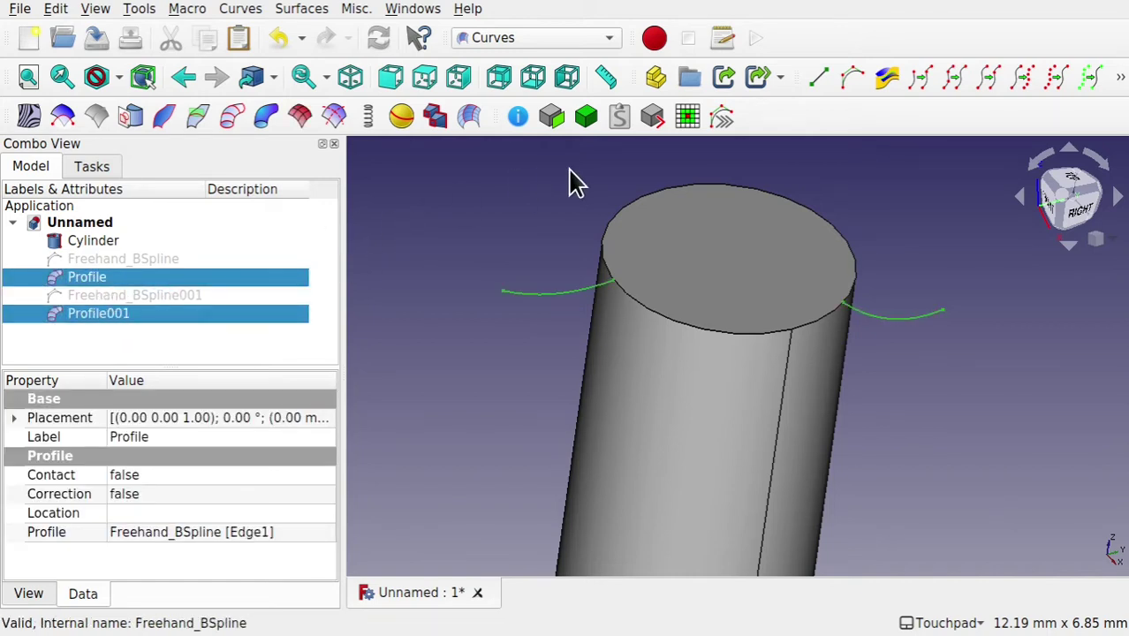
ctrl+click(642, 194)
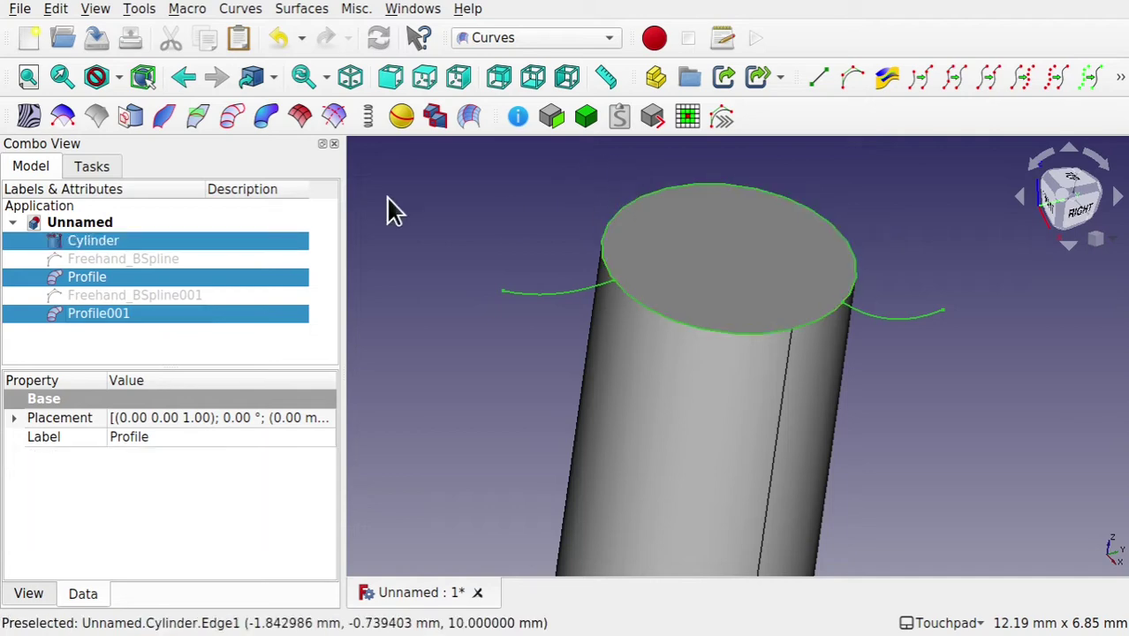
click(263, 118)
middle_drag(499, 172, 743, 362)
scroll(648, 326, down, 6)
scroll(648, 325, up, 2)
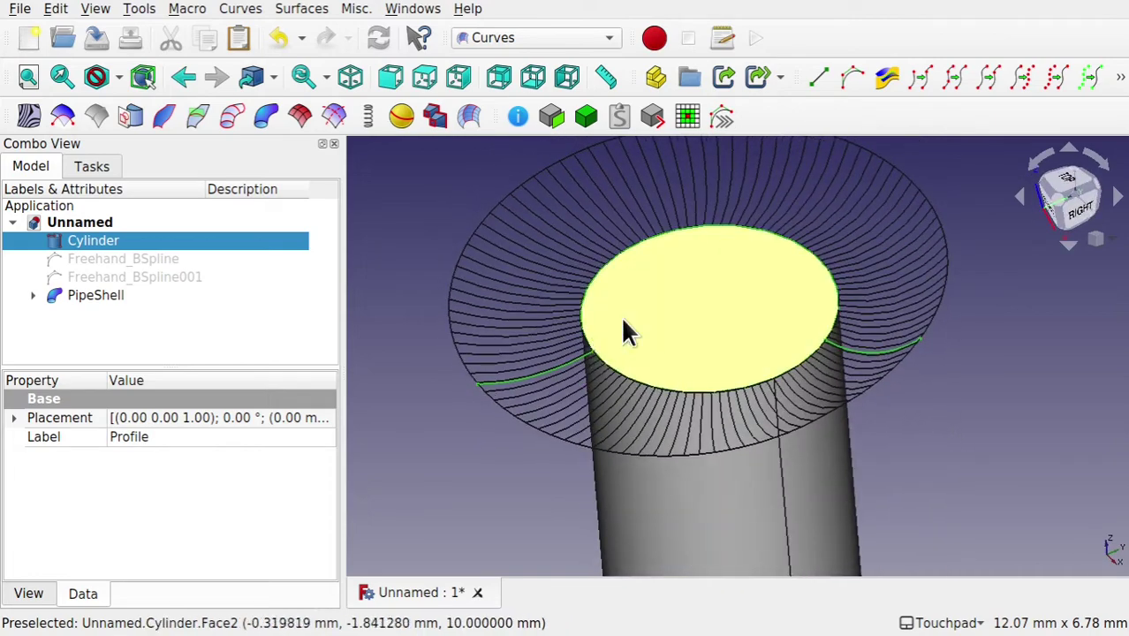
middle_drag(831, 189, 688, 263)
click(409, 264)
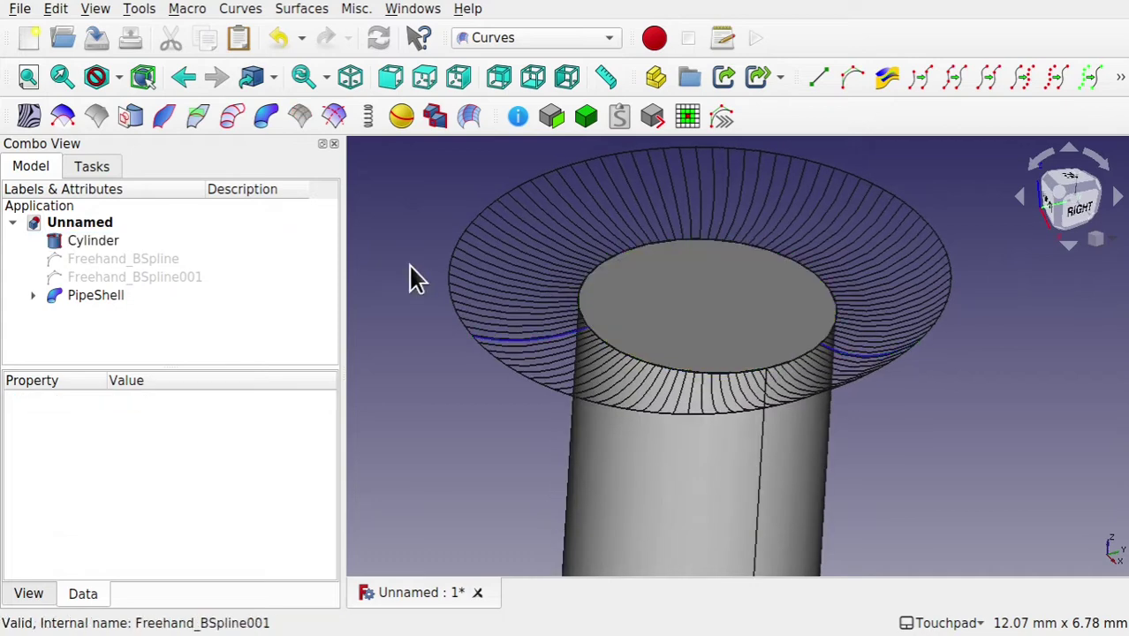
Set the pipe shell's output to Surface
click(99, 298)
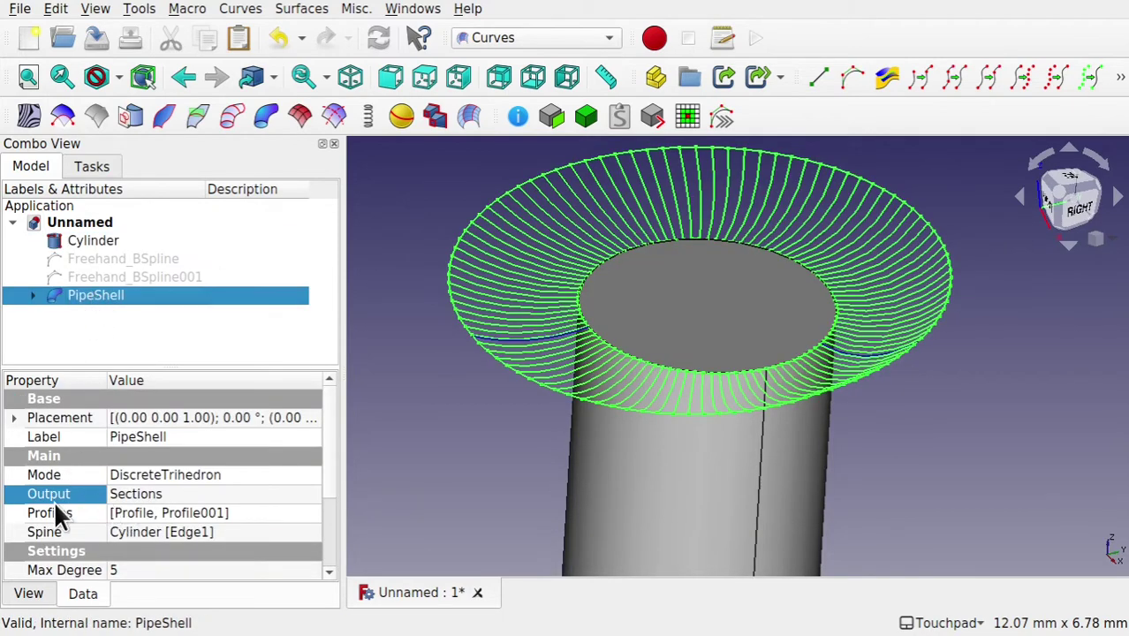
click(180, 496)
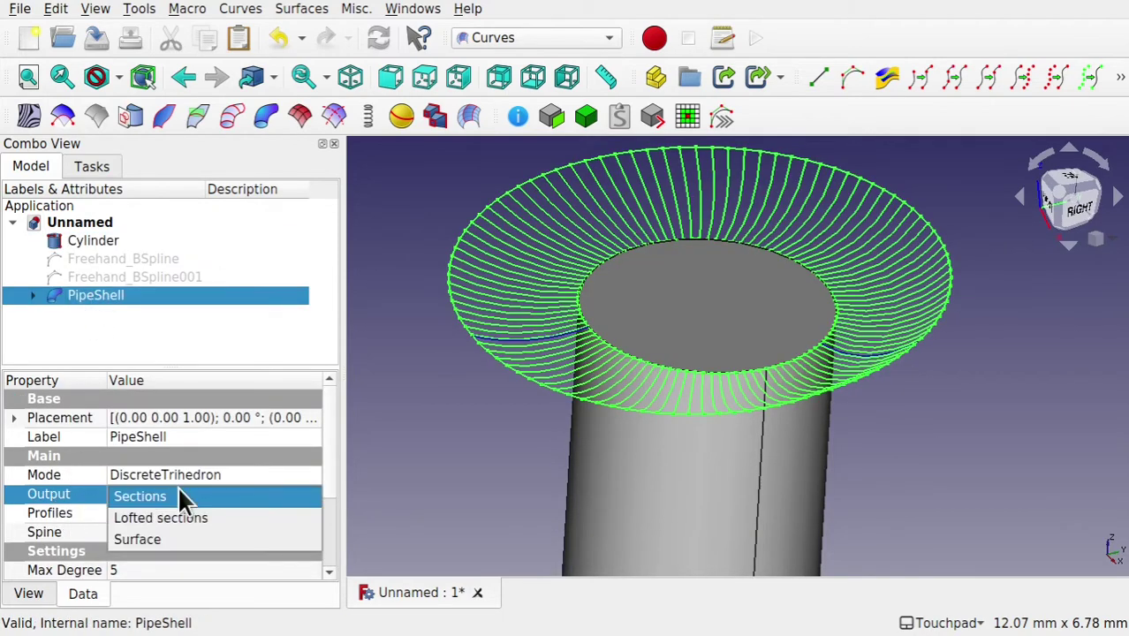
click(206, 538)
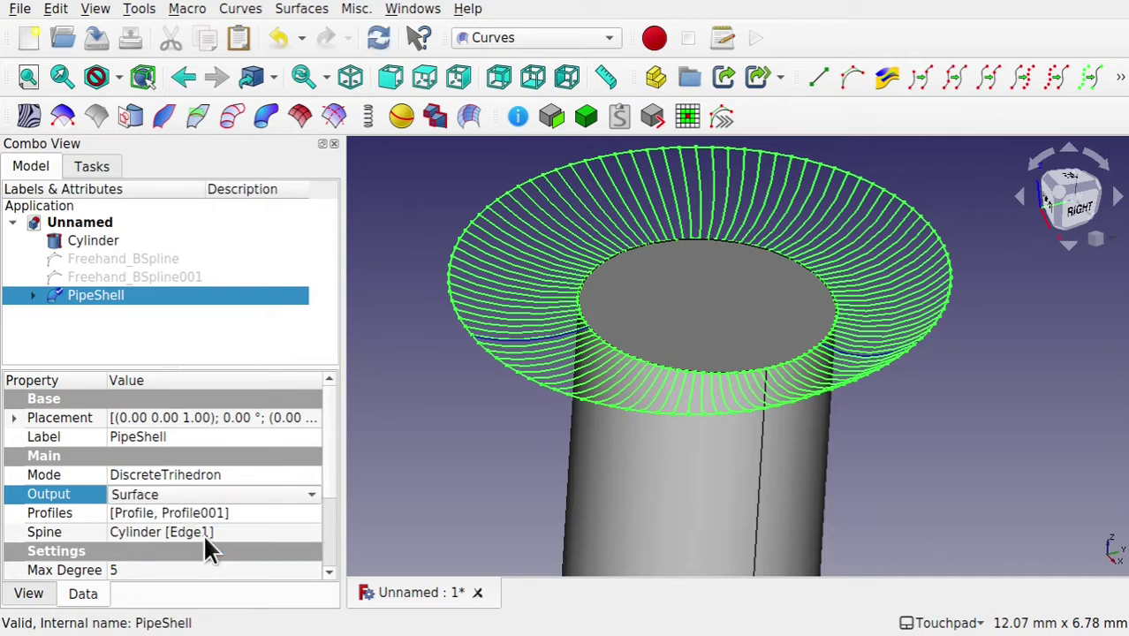
click(403, 446)
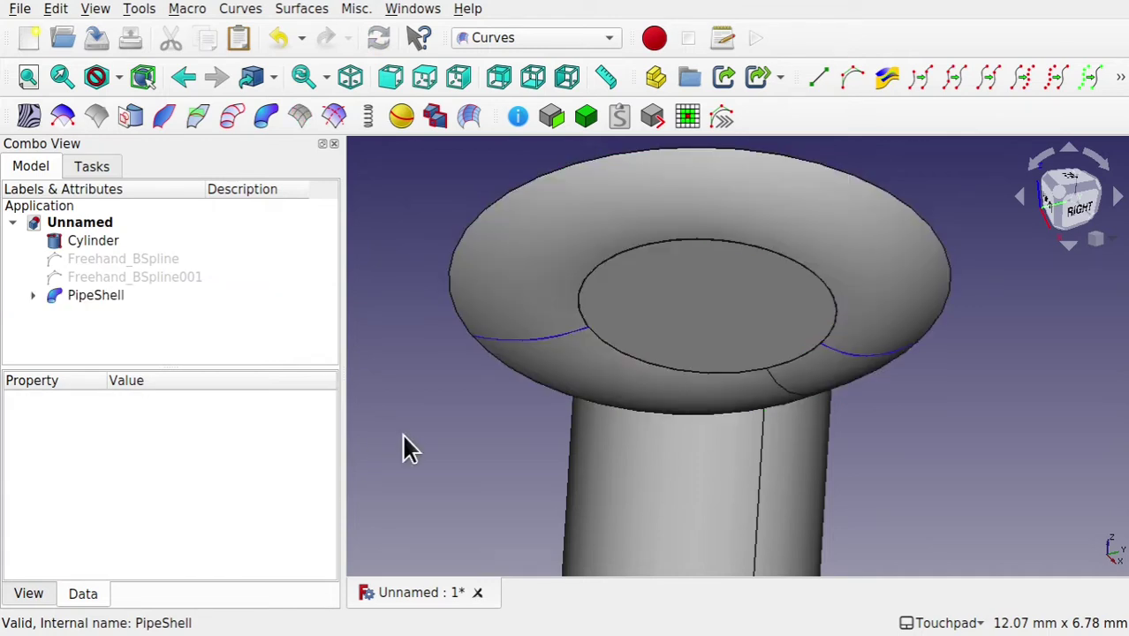
Try Lofted sections as the pipe shell's output
click(80, 300)
click(199, 493)
click(186, 473)
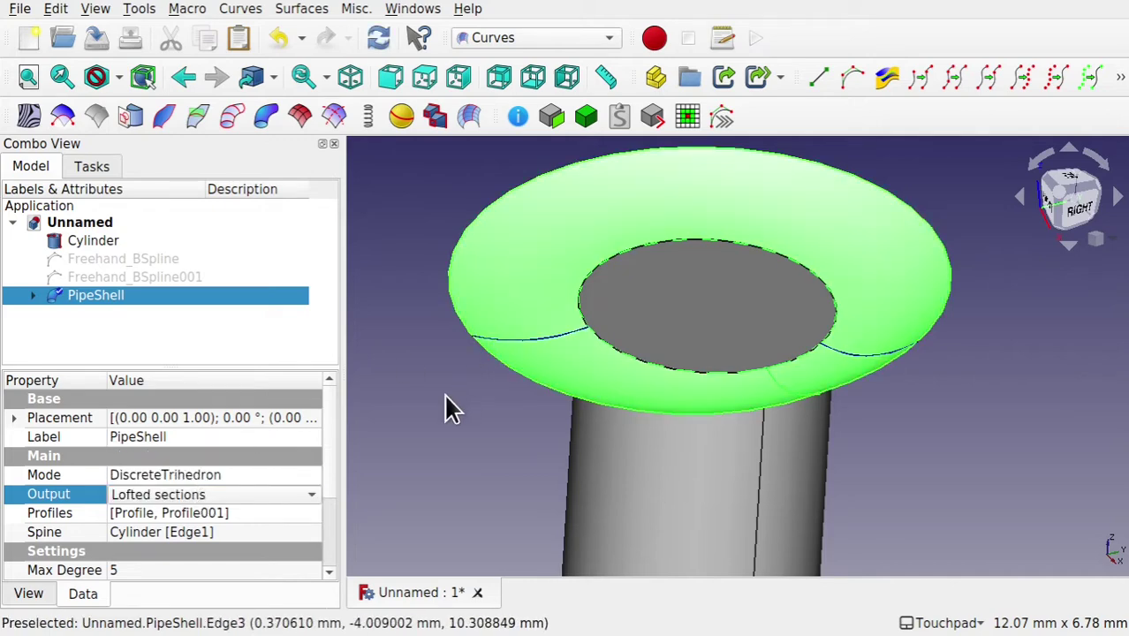
click(448, 408)
Set the pipe shell's Solid property to true
click(87, 302)
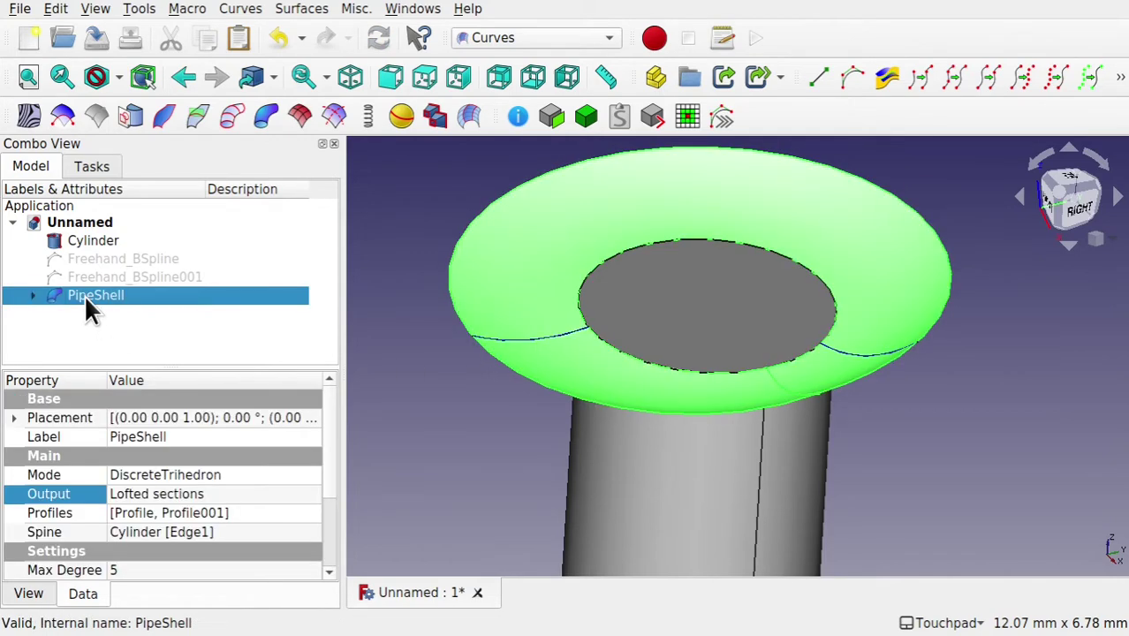
drag(325, 448, 313, 550)
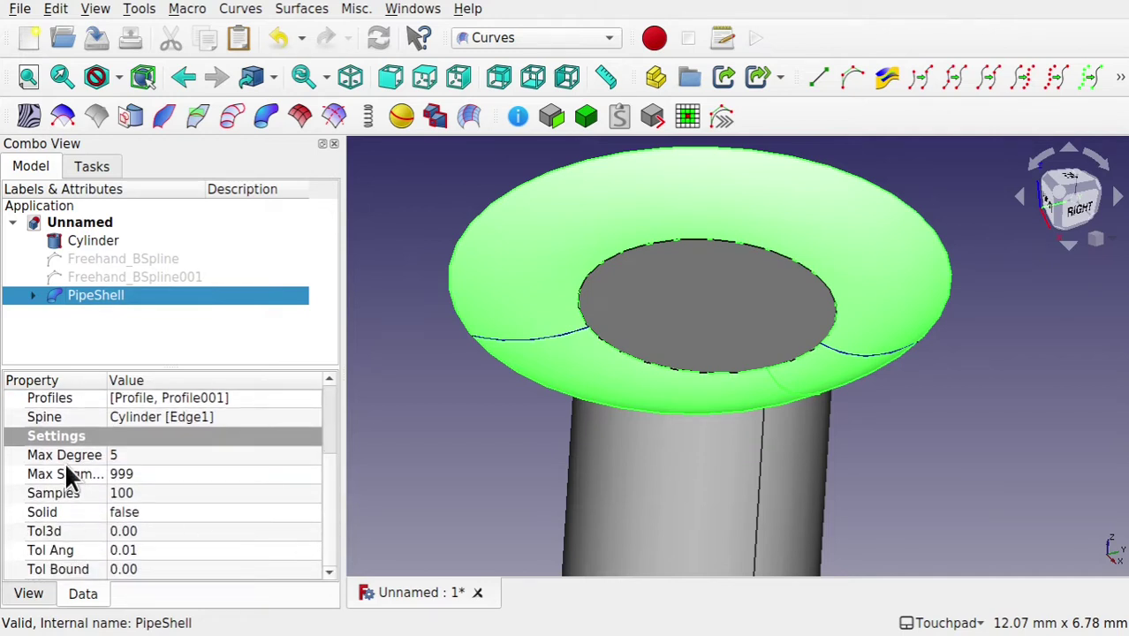
click(179, 516)
click(191, 512)
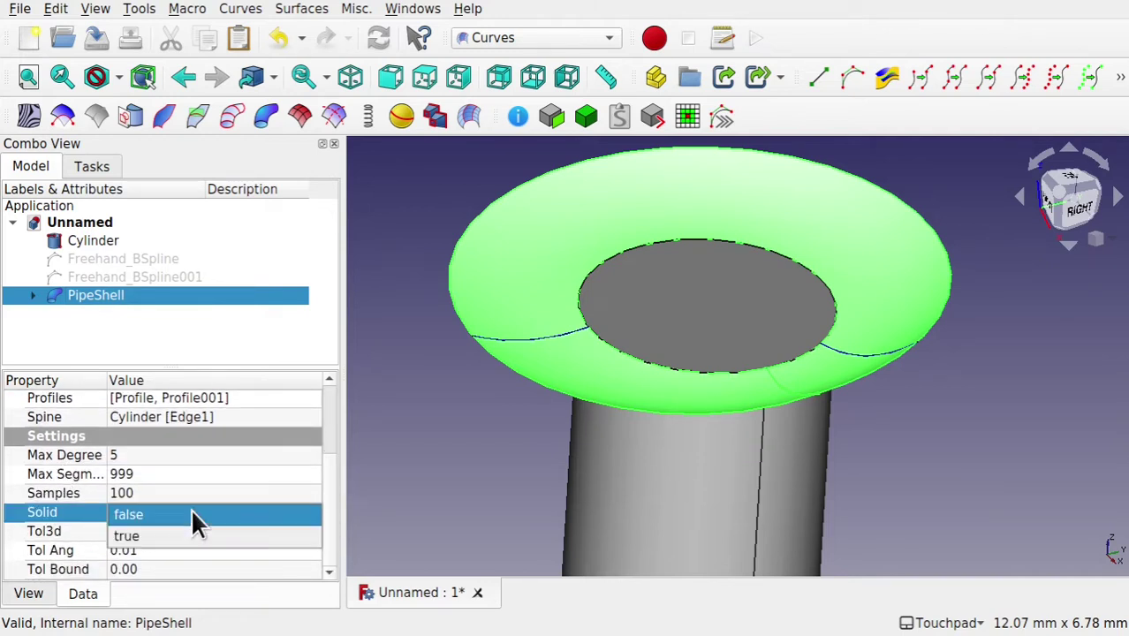
click(177, 536)
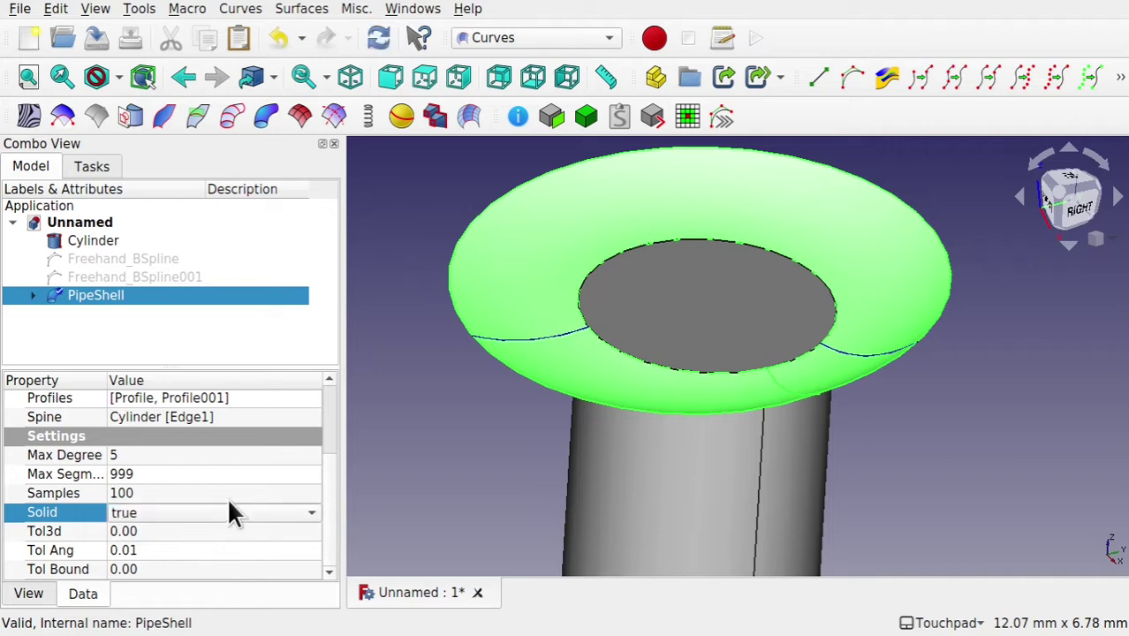
click(389, 462)
mouse_move(549, 416)
middle_down()
mouse_move(657, 378)
mouse_move(546, 384)
mouse_move(562, 457)
mouse_move(537, 424)
mouse_move(556, 409)
mouse_move(549, 417)
middle_up()
Switch the pipe shell's output from Lofted sections back to Surface and inspect the flared rim
click(94, 295)
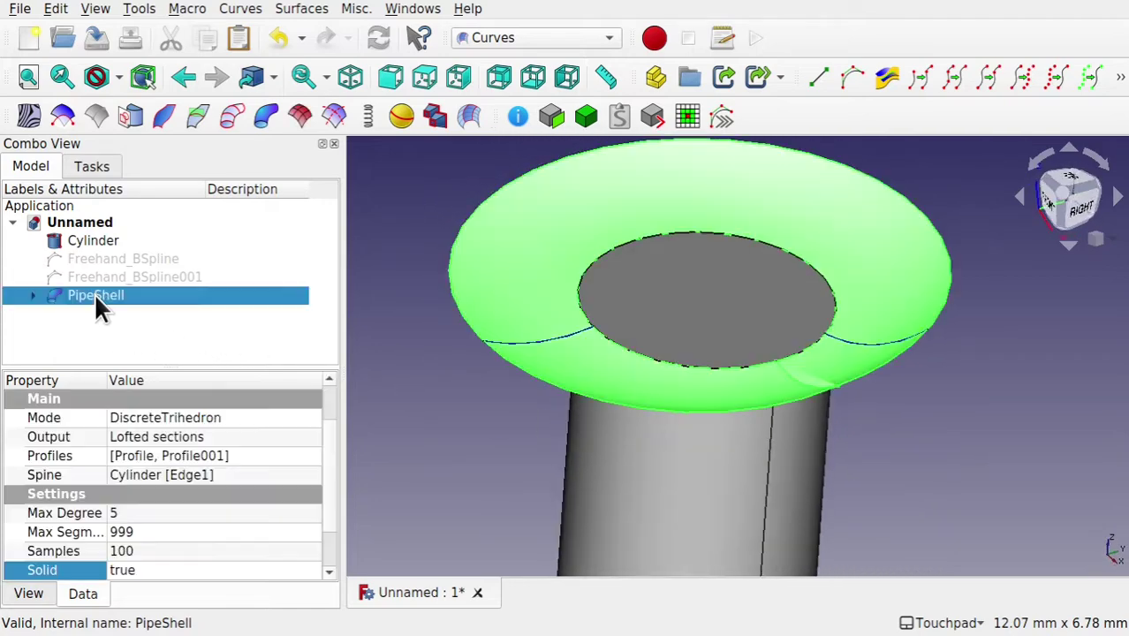
click(225, 429)
click(224, 429)
click(196, 460)
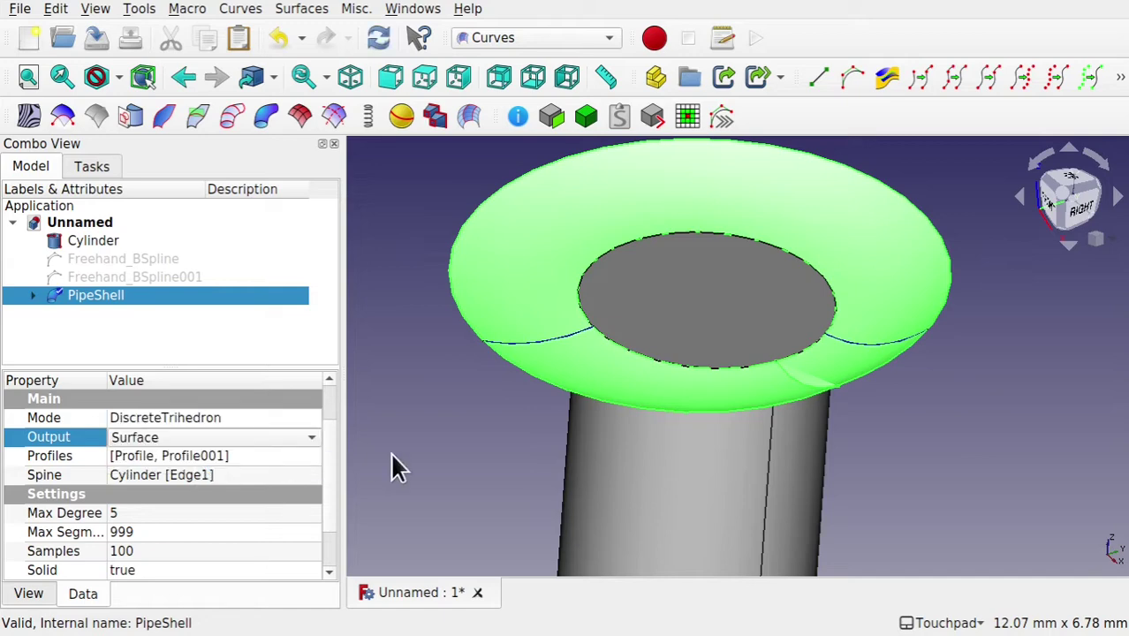
click(390, 452)
mouse_move(390, 451)
middle_down()
mouse_move(662, 362)
mouse_move(637, 391)
mouse_move(537, 398)
mouse_move(505, 383)
mouse_move(509, 399)
middle_up()
click(81, 295)
middle_drag(459, 371, 497, 357)
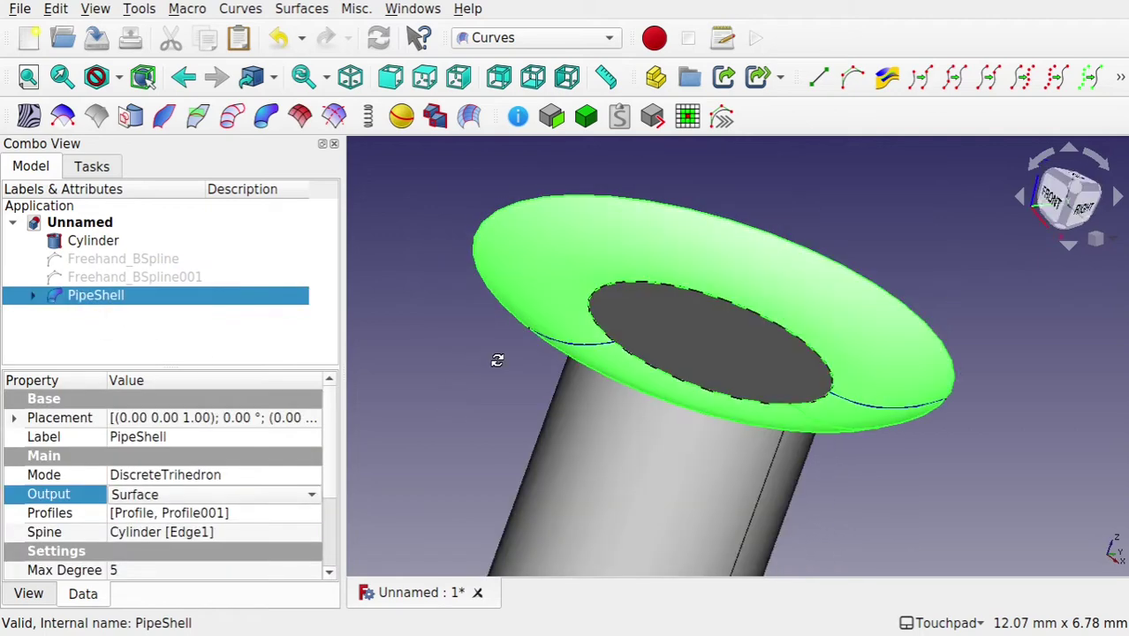
Switch to the Part workbench and start an offset of the pipe shell surface
click(540, 28)
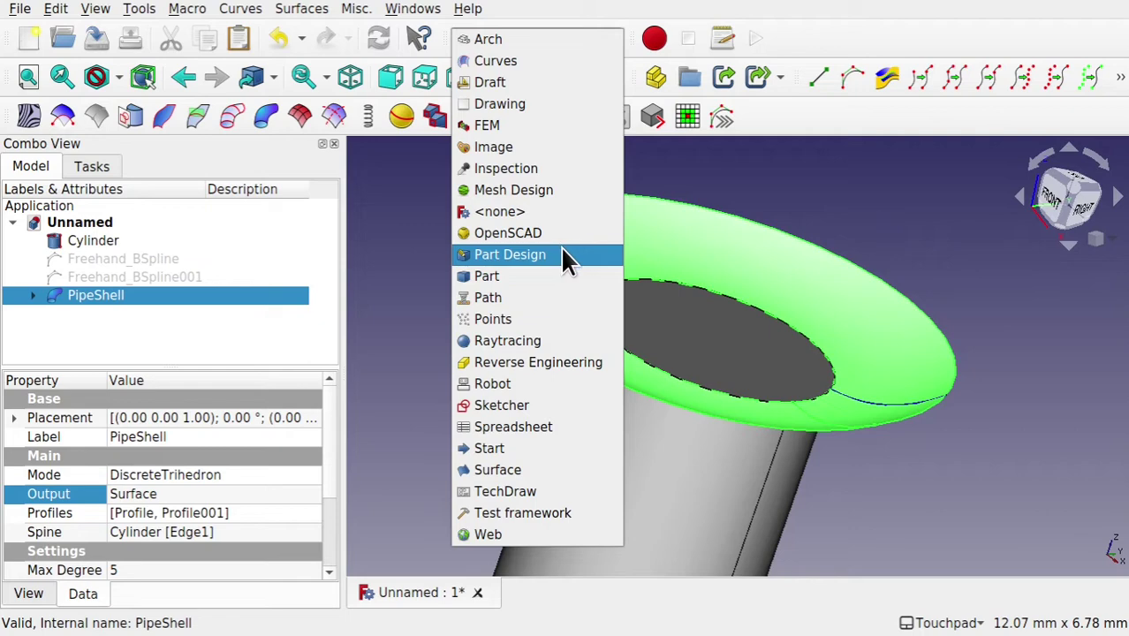
click(562, 252)
click(502, 37)
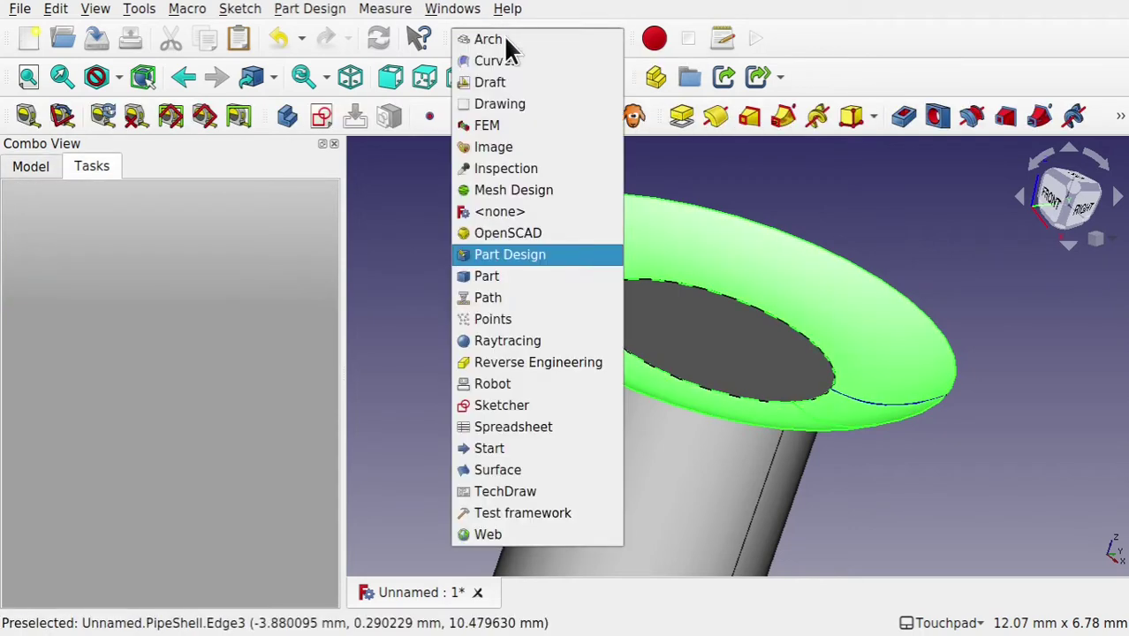
click(517, 278)
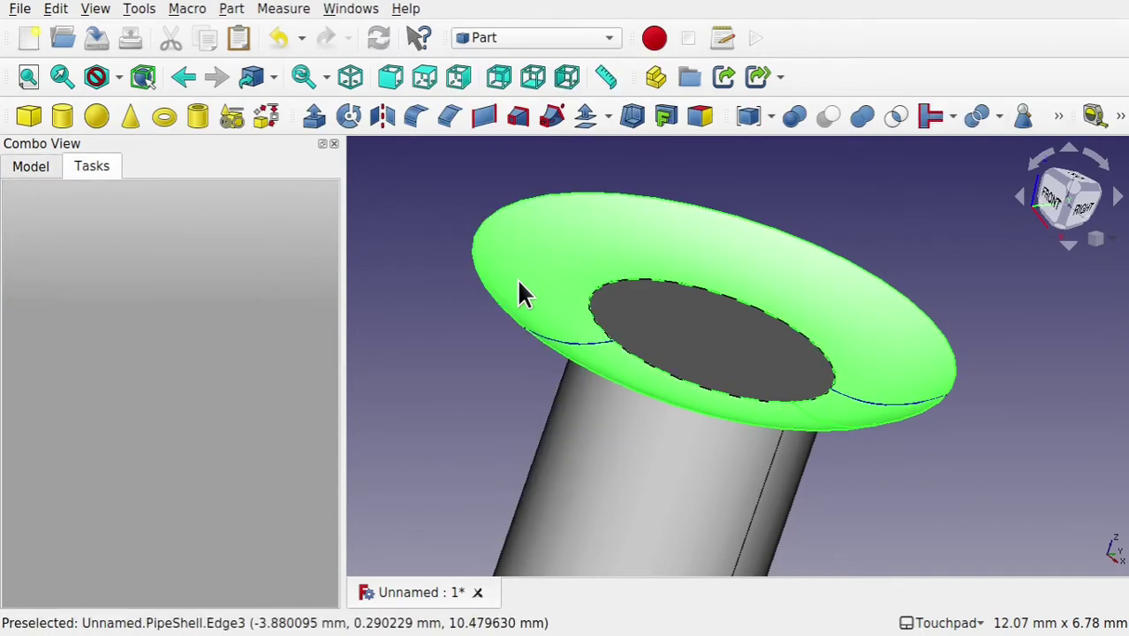
click(519, 248)
click(584, 117)
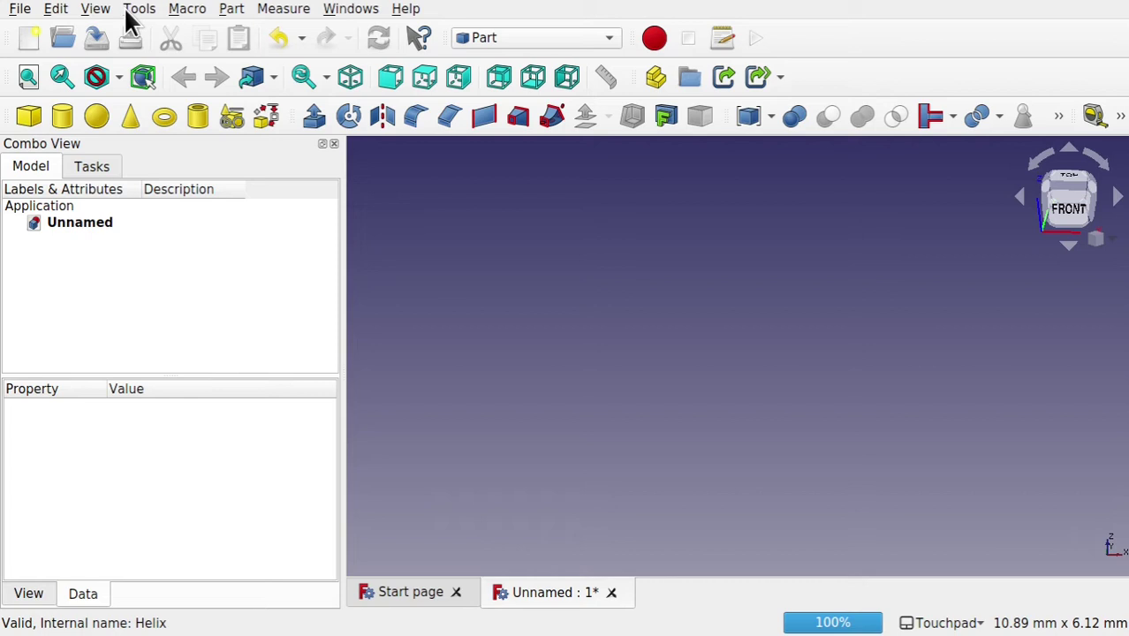
Create a right-handed helix primitive with 1 mm pitch, 2 mm height, 1 mm radius and 0° angle
click(231, 9)
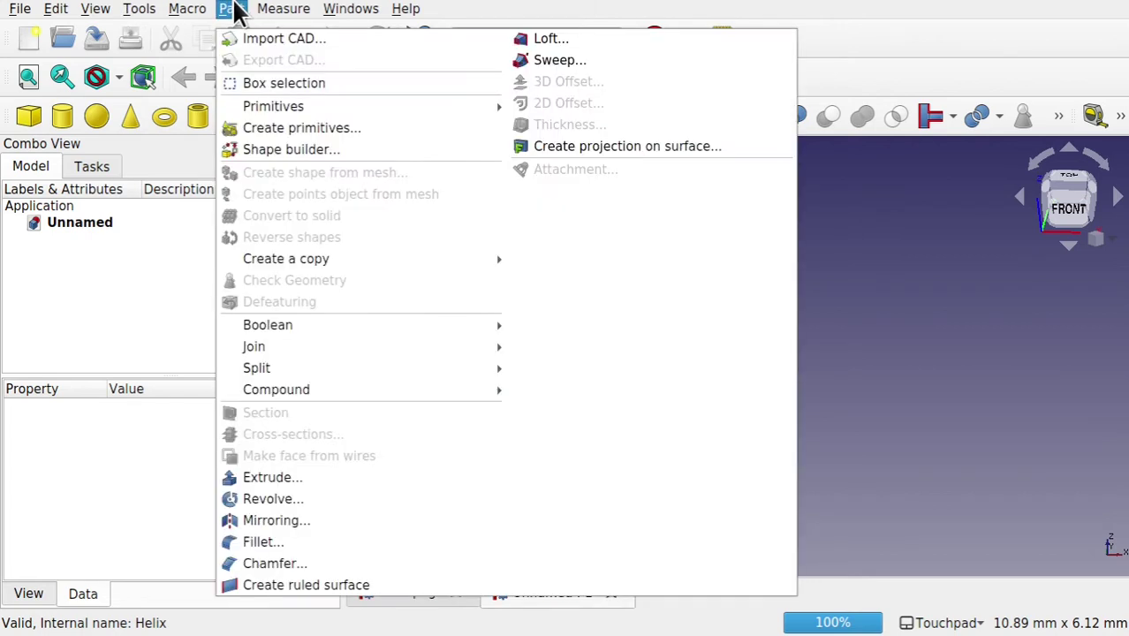
click(332, 129)
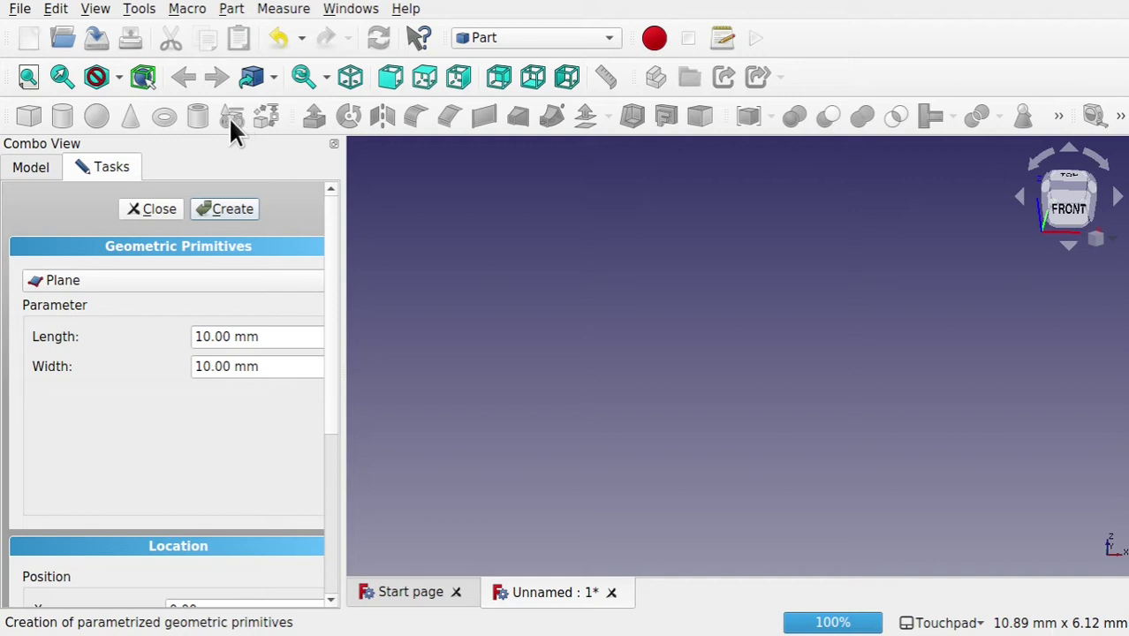
click(116, 277)
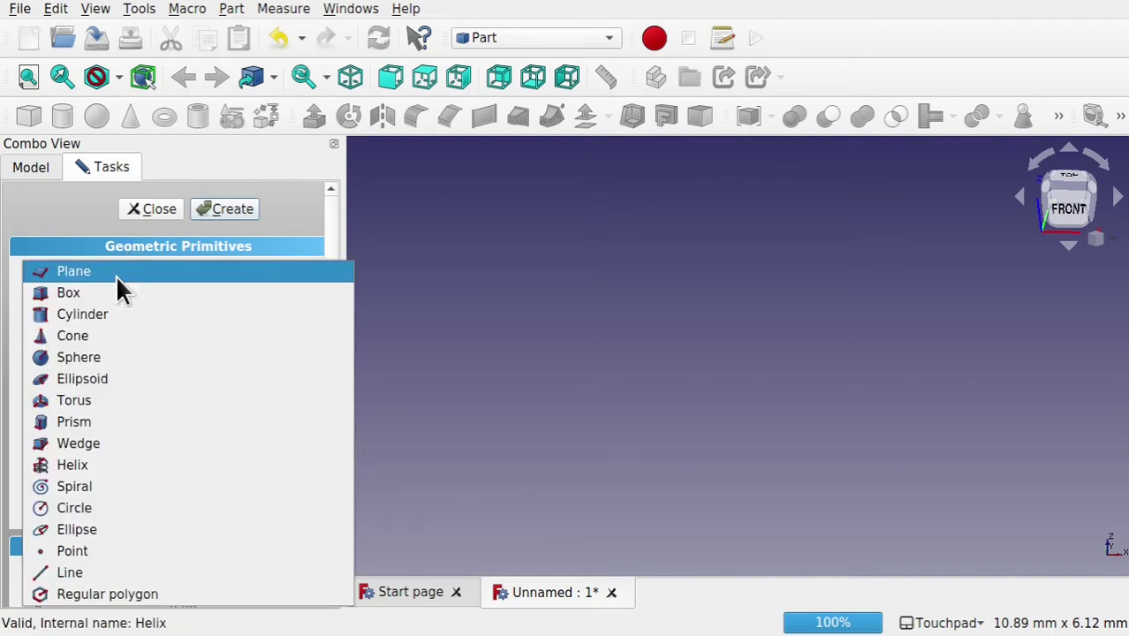
click(111, 465)
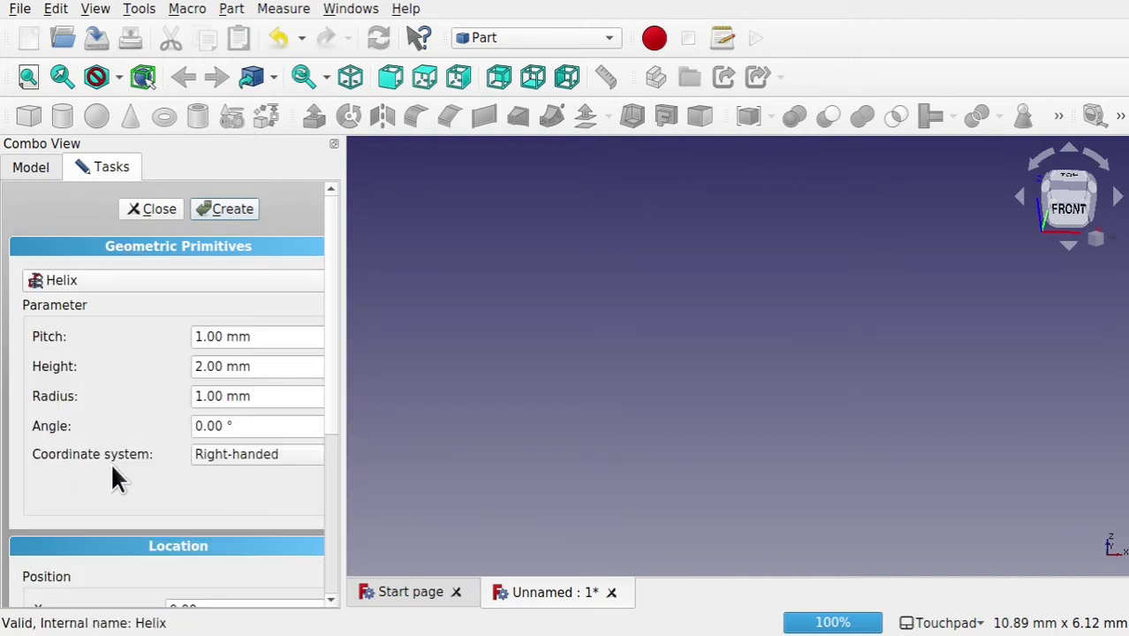
click(216, 209)
click(155, 210)
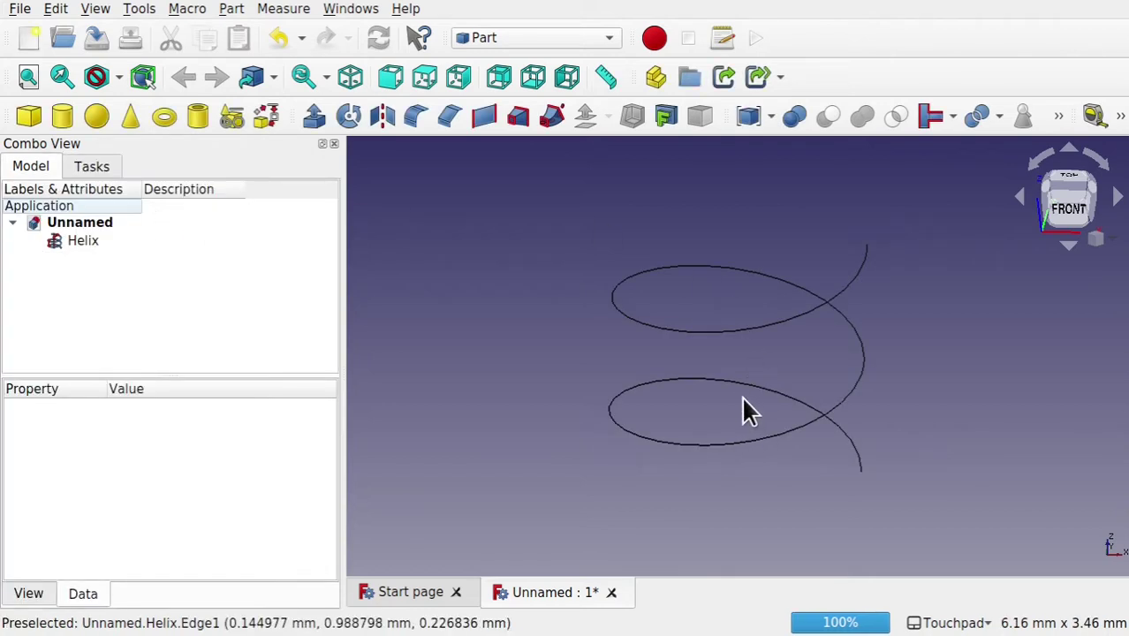
Set the helix's angle to 5.5°
click(74, 243)
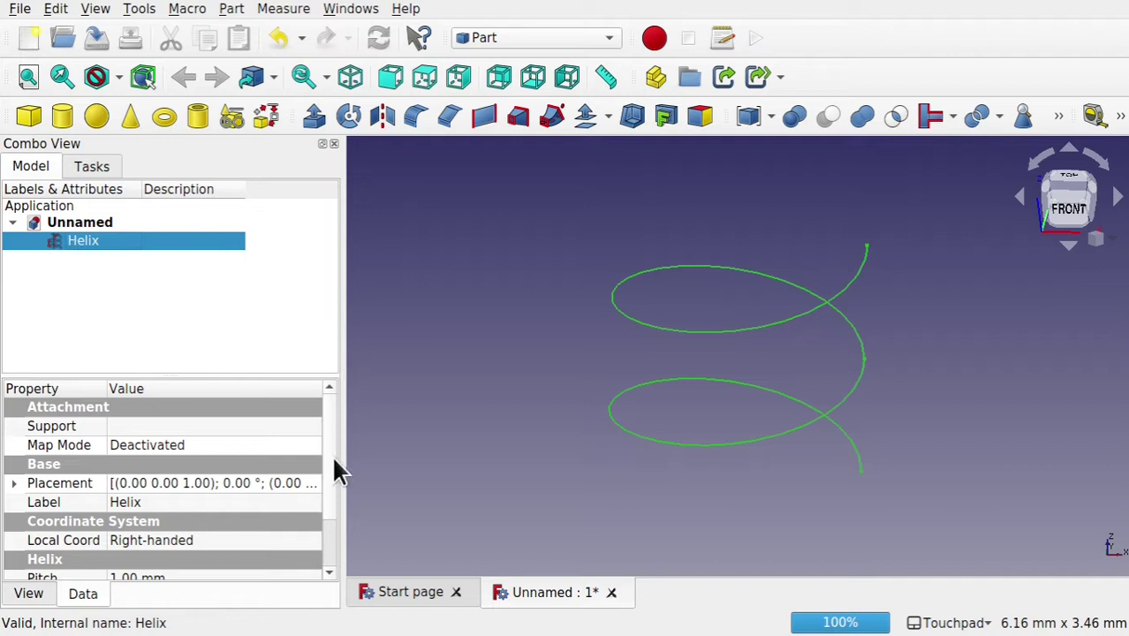
drag(327, 439, 326, 495)
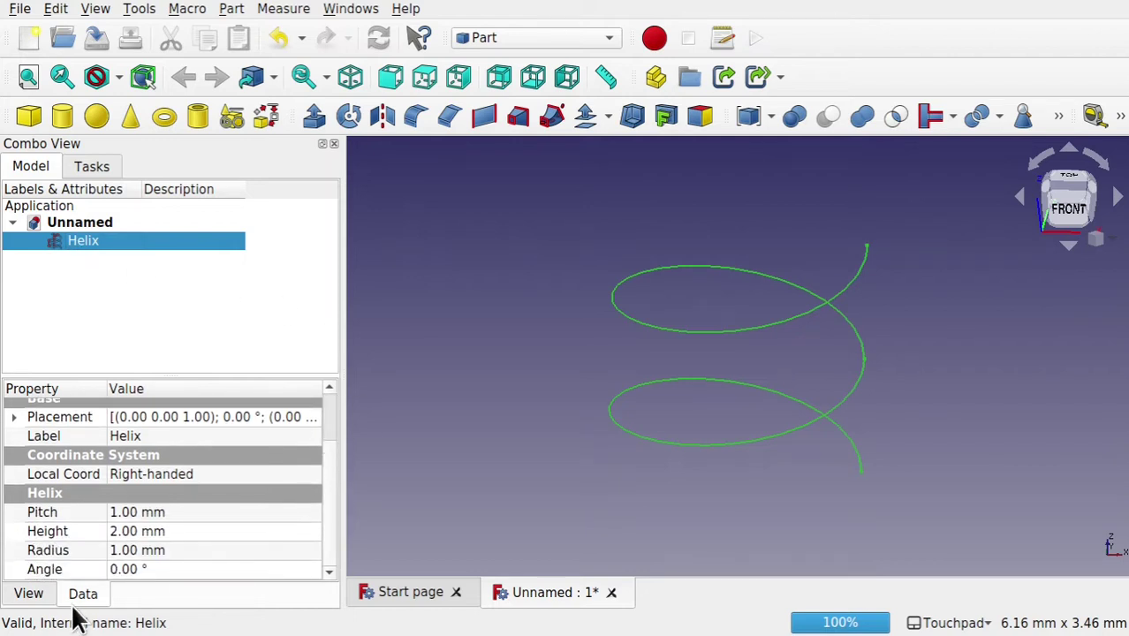
click(180, 570)
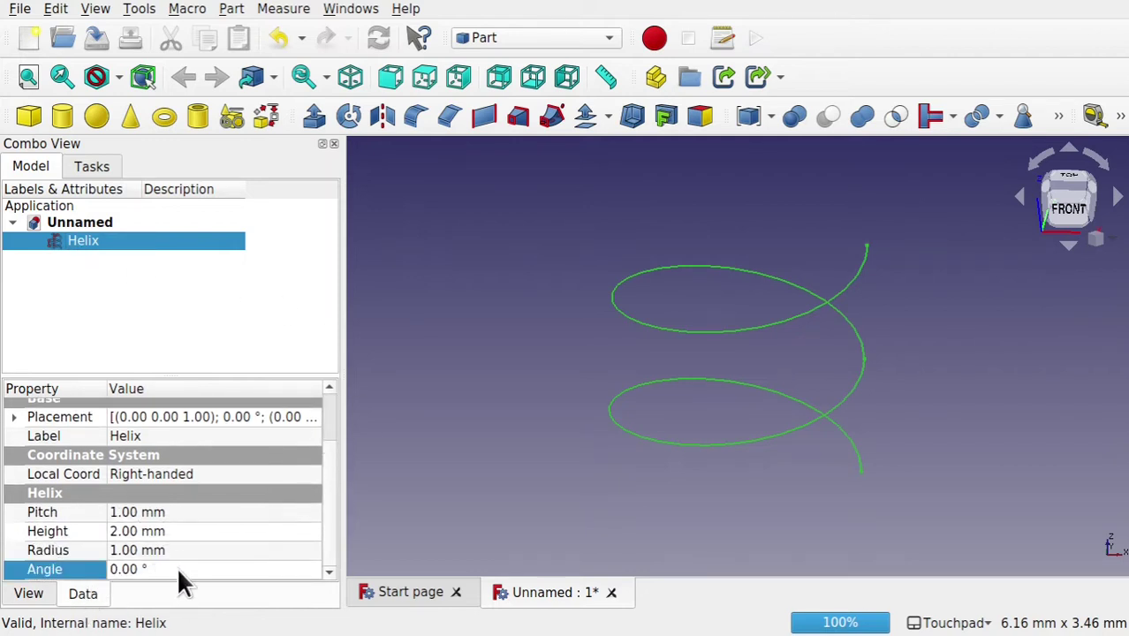
scroll(180, 570, up, 20)
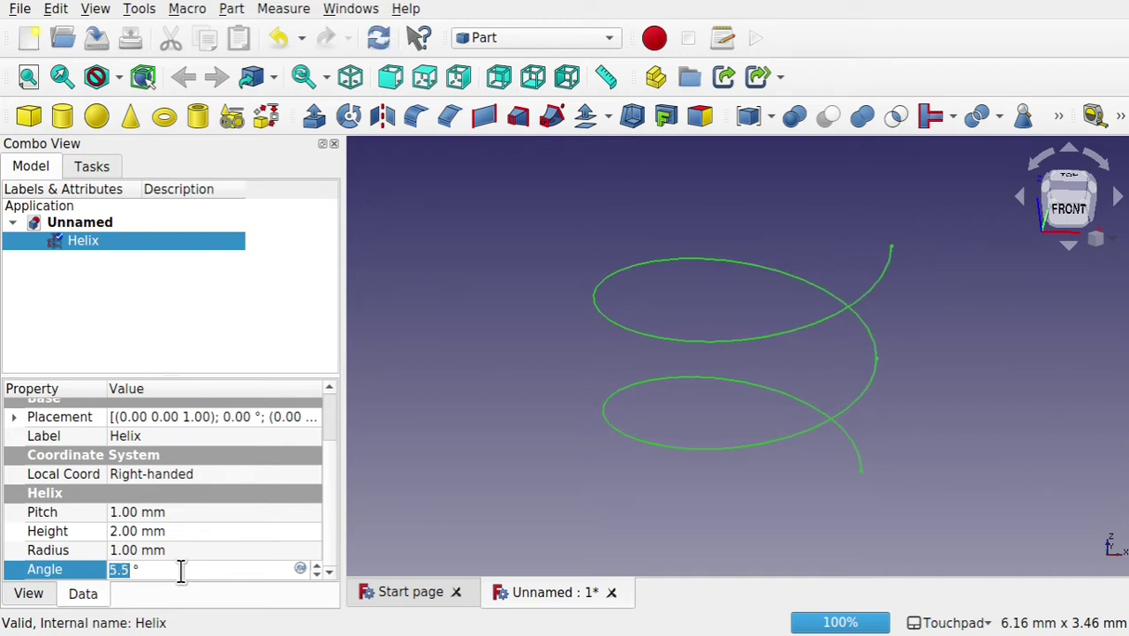
click(514, 448)
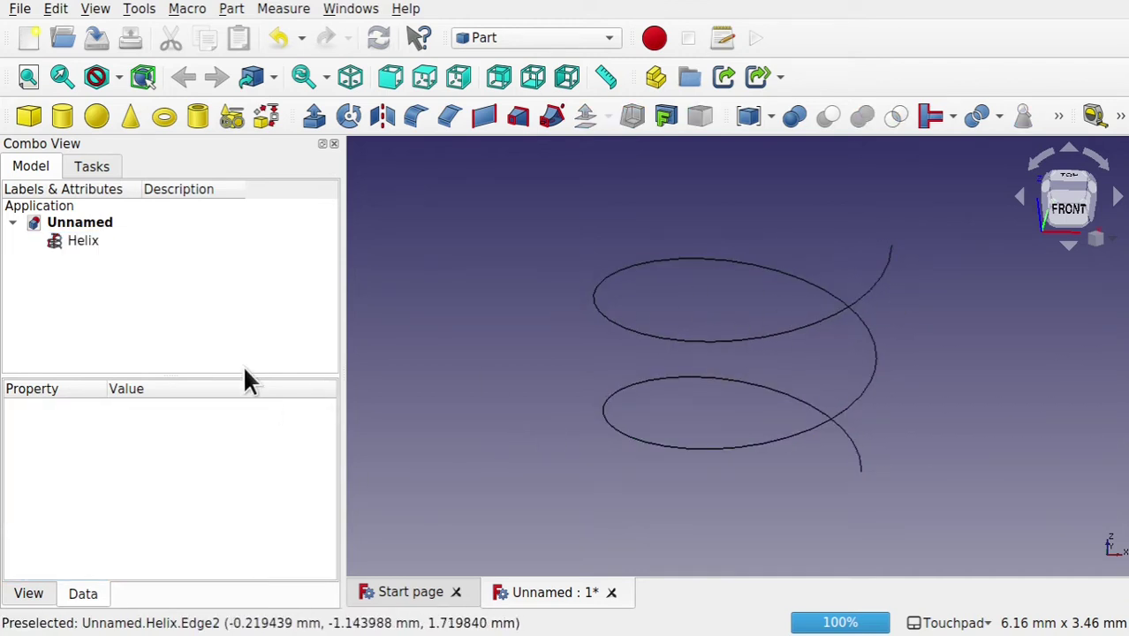
Set the helix's pitch to 0.7 mm
click(75, 246)
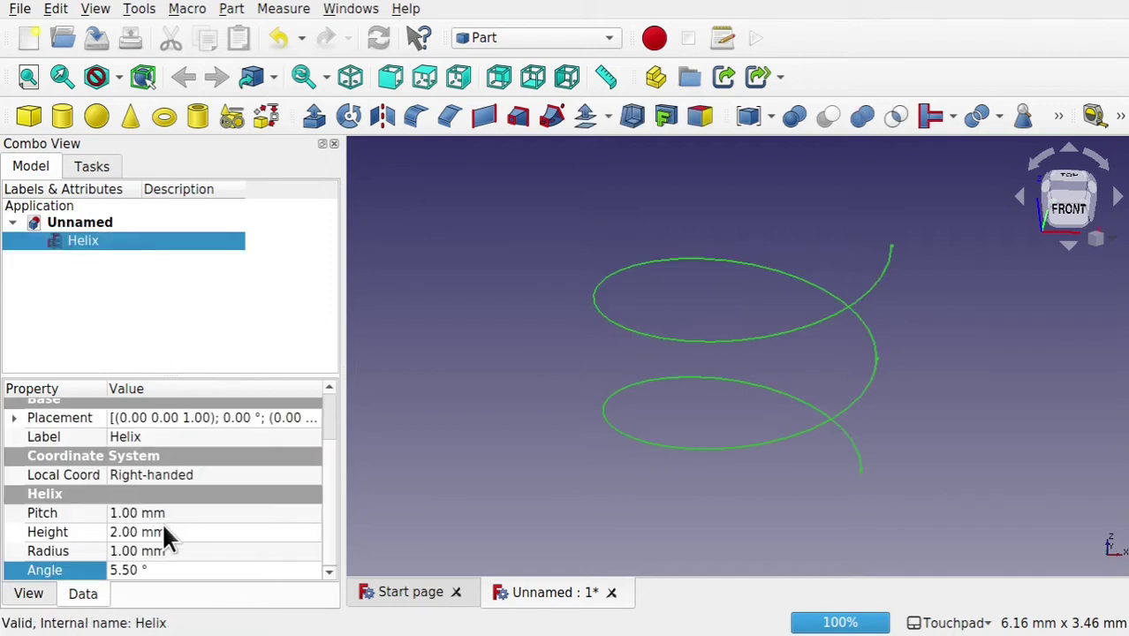
click(139, 513)
scroll(147, 514, up, 1)
scroll(147, 514, down, 6)
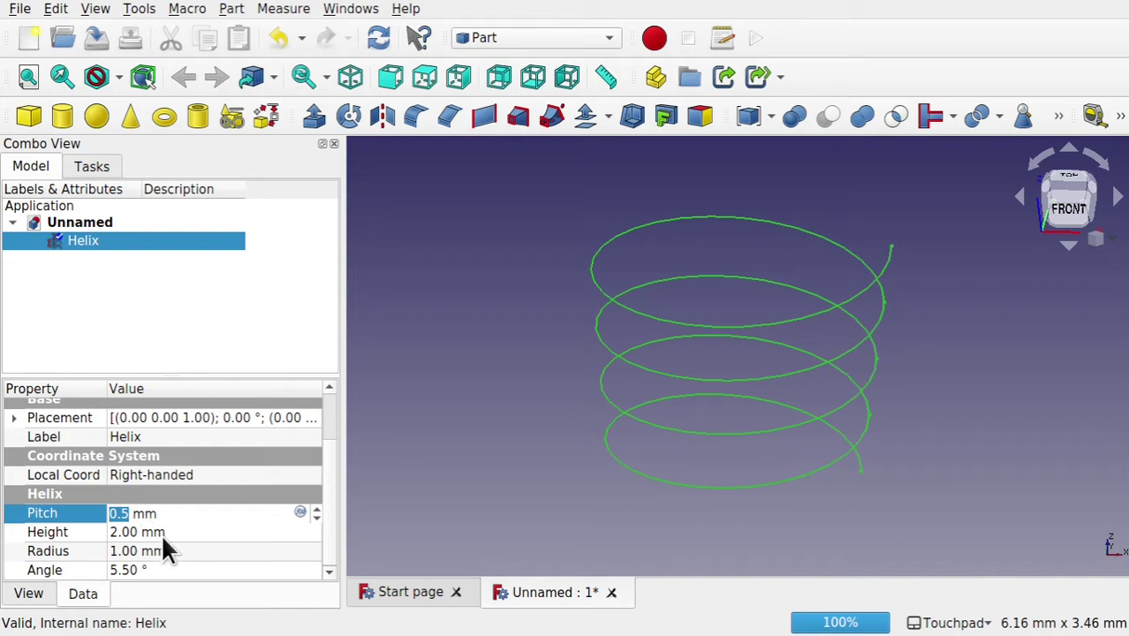
scroll(252, 497, up, 2)
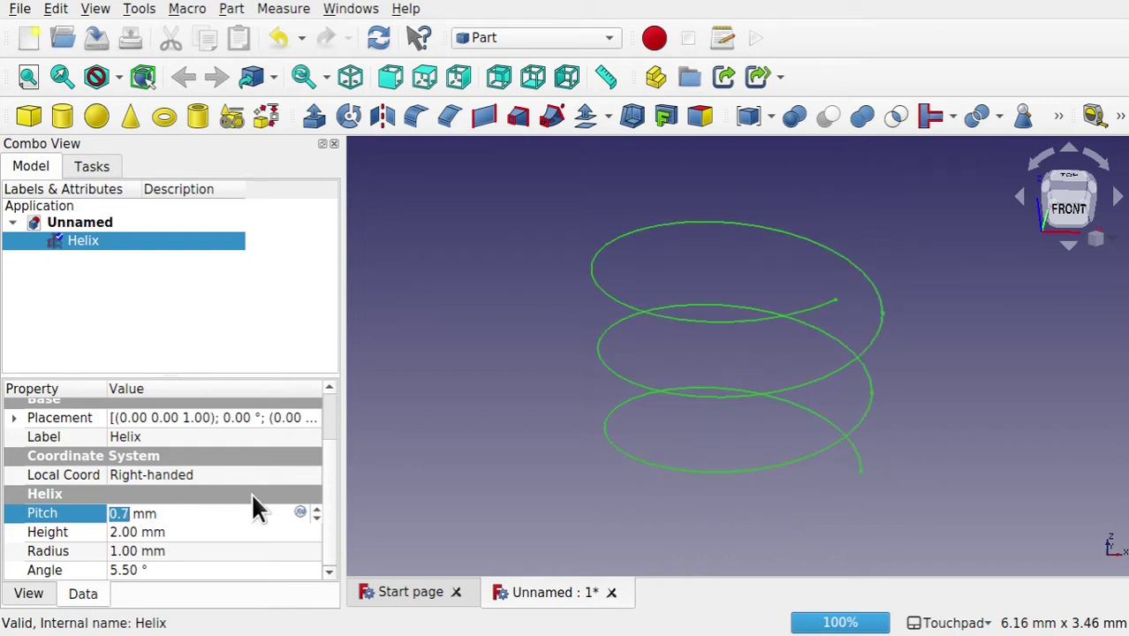
Set the helix's height to 2.3 mm and its radius to 1.7 mm
click(181, 533)
scroll(181, 533, up, 1)
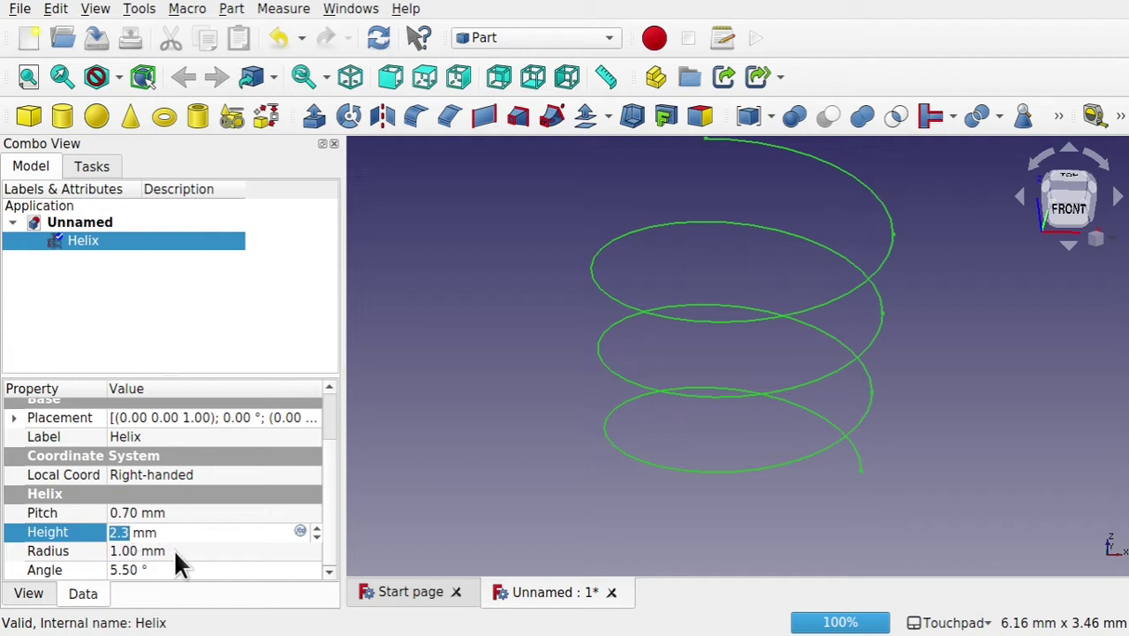
click(176, 550)
scroll(178, 551, up, 7)
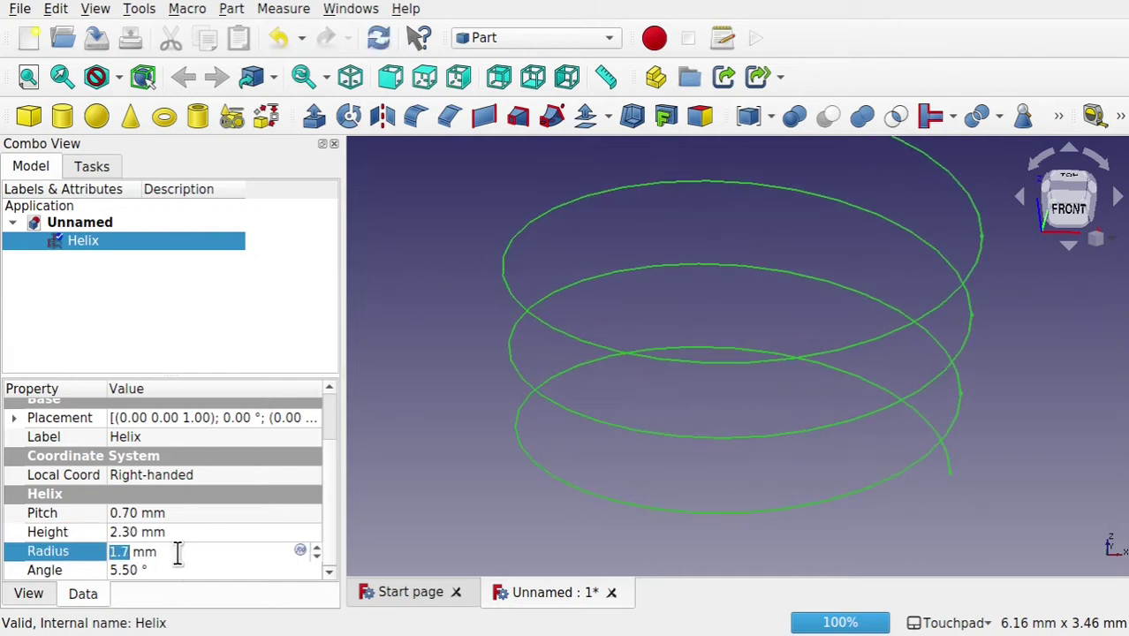
Set the helix's angle to 18.7° and deselect the helix
click(197, 569)
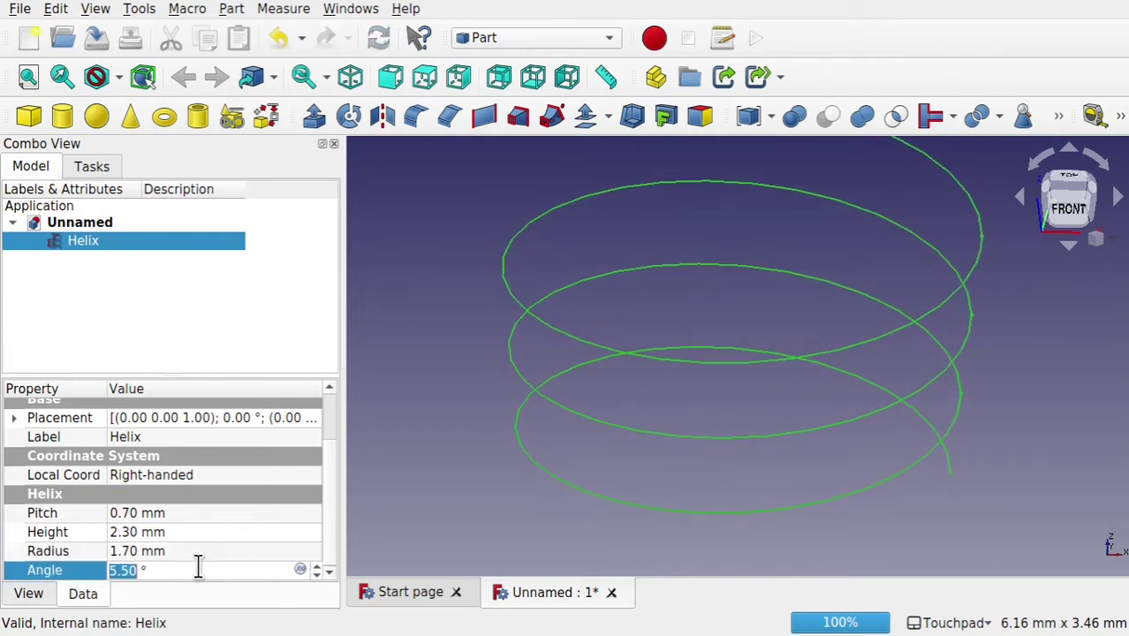
scroll(197, 570, up, 20)
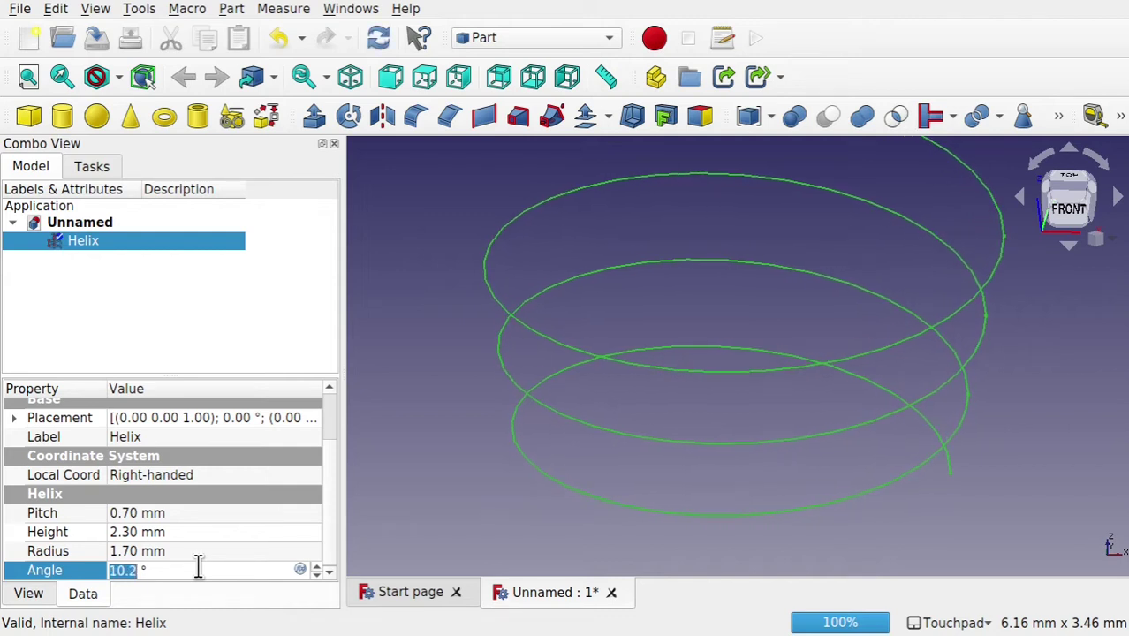
scroll(198, 570, up, 20)
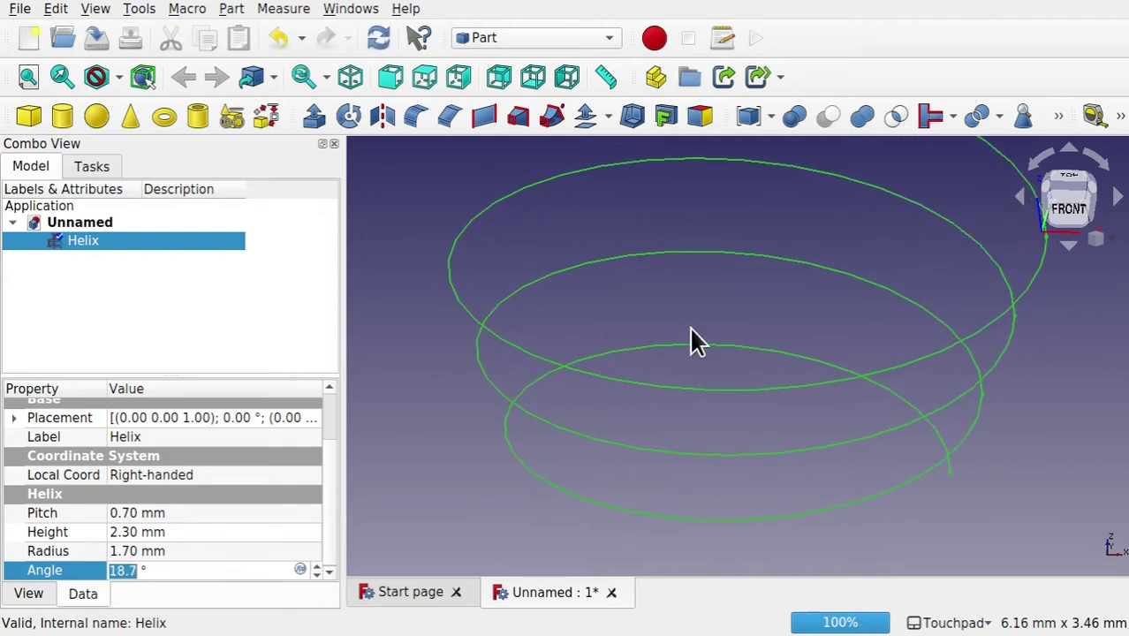
scroll(702, 321, down, 5)
scroll(702, 320, up, 4)
alt+drag(702, 320, 693, 348)
click(900, 483)
alt+drag(850, 445, 727, 404)
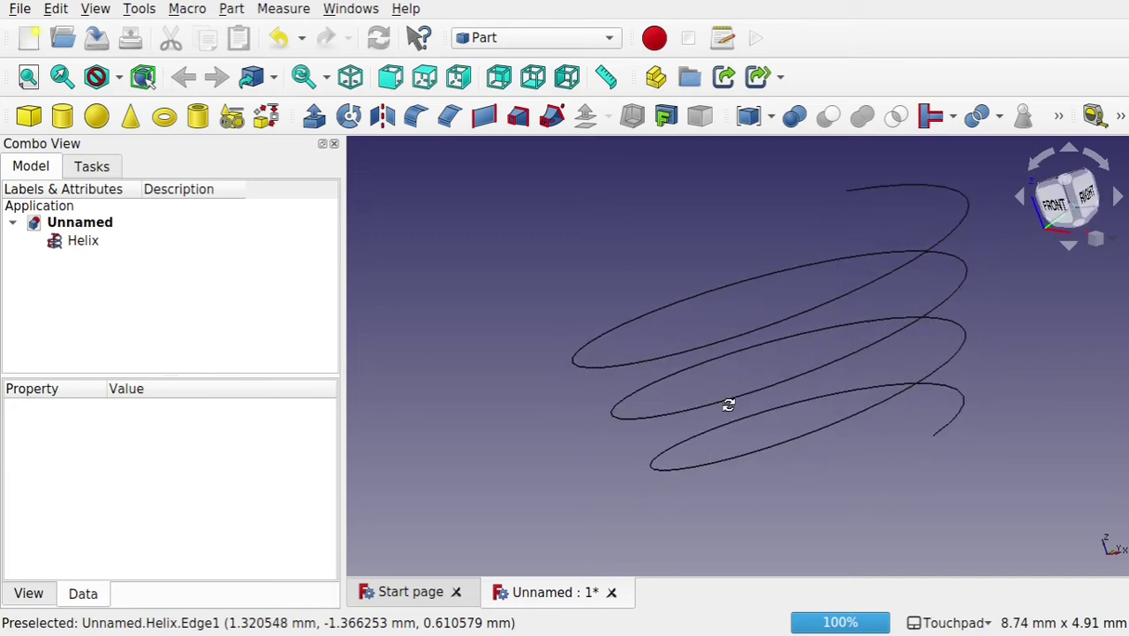
Switch to the Curves workbench and set the helix's point size to 9
click(523, 38)
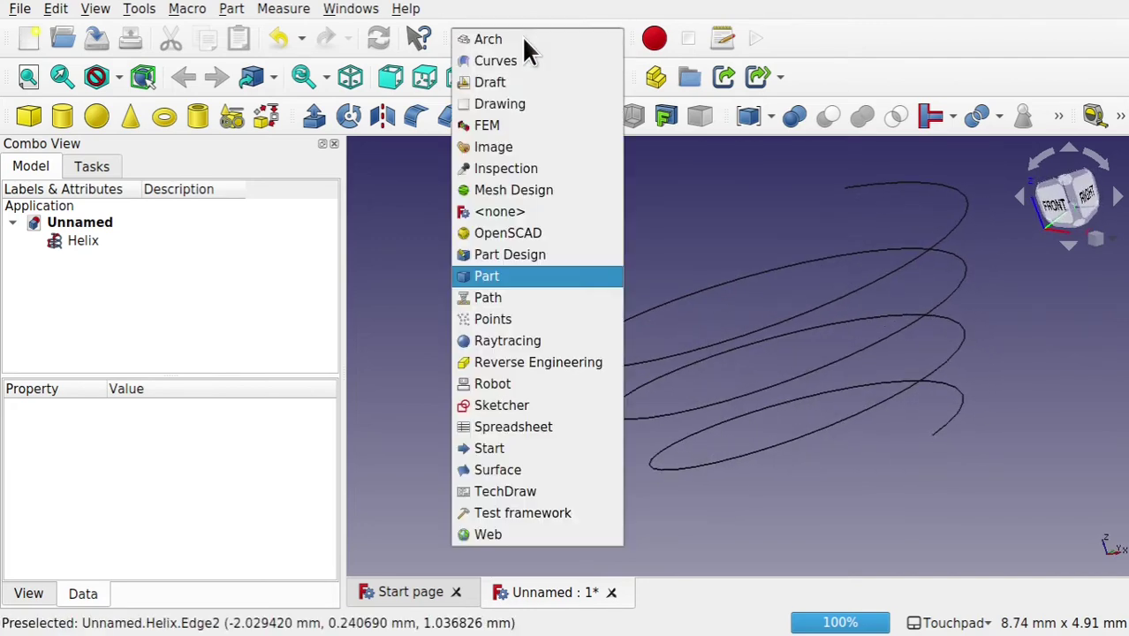
click(518, 60)
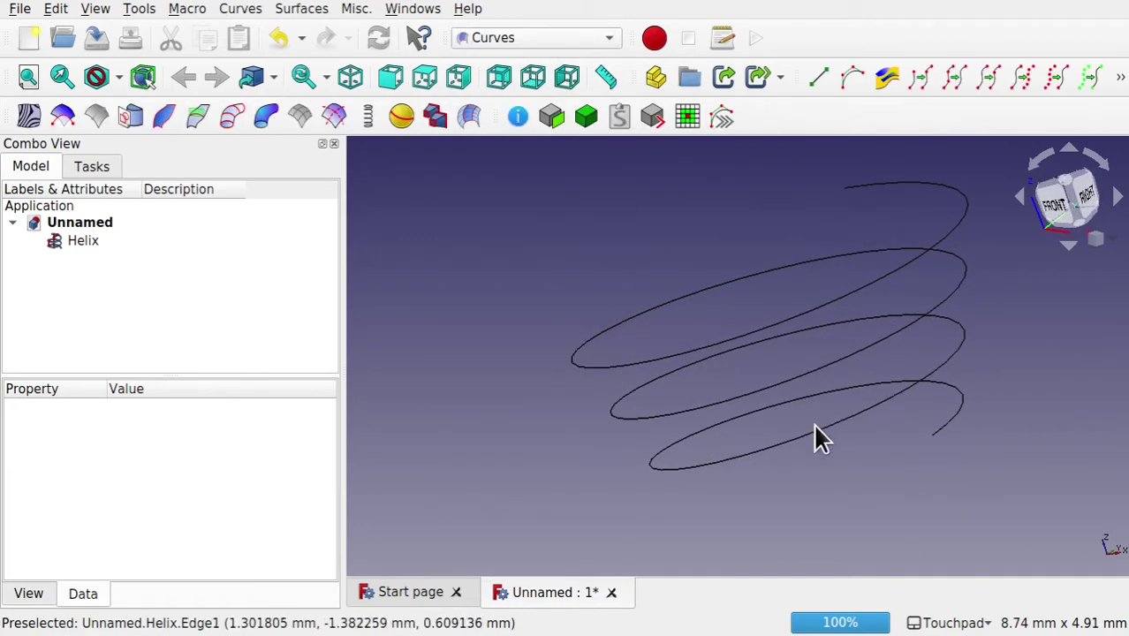
click(78, 242)
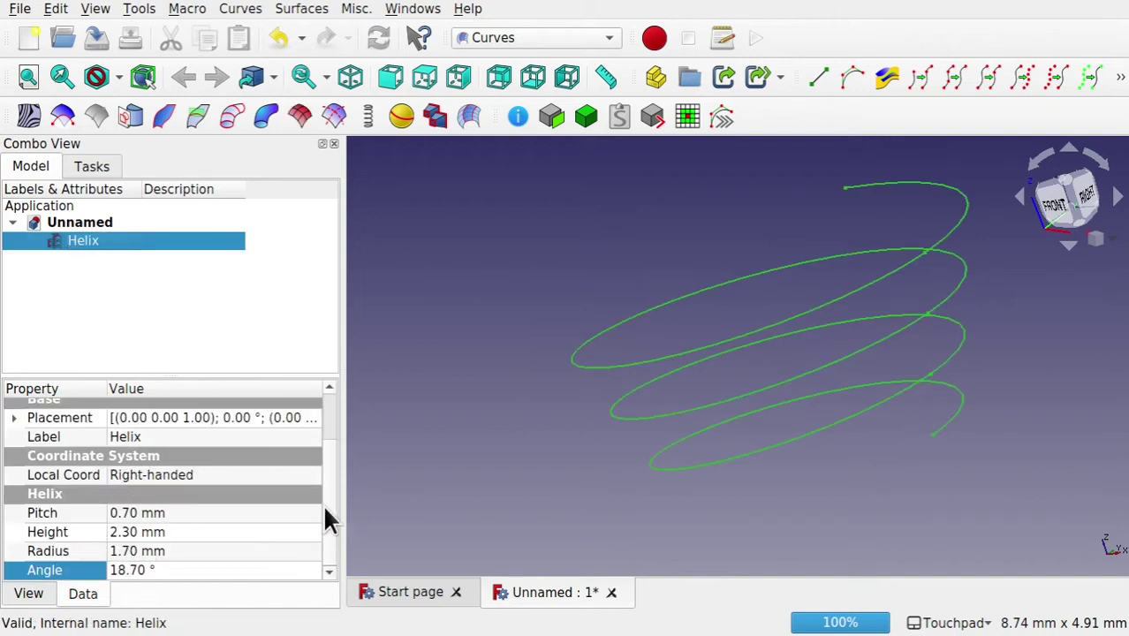
mouse_move(328, 491)
mouse_down()
mouse_move(326, 420)
mouse_move(325, 500)
mouse_up()
click(29, 594)
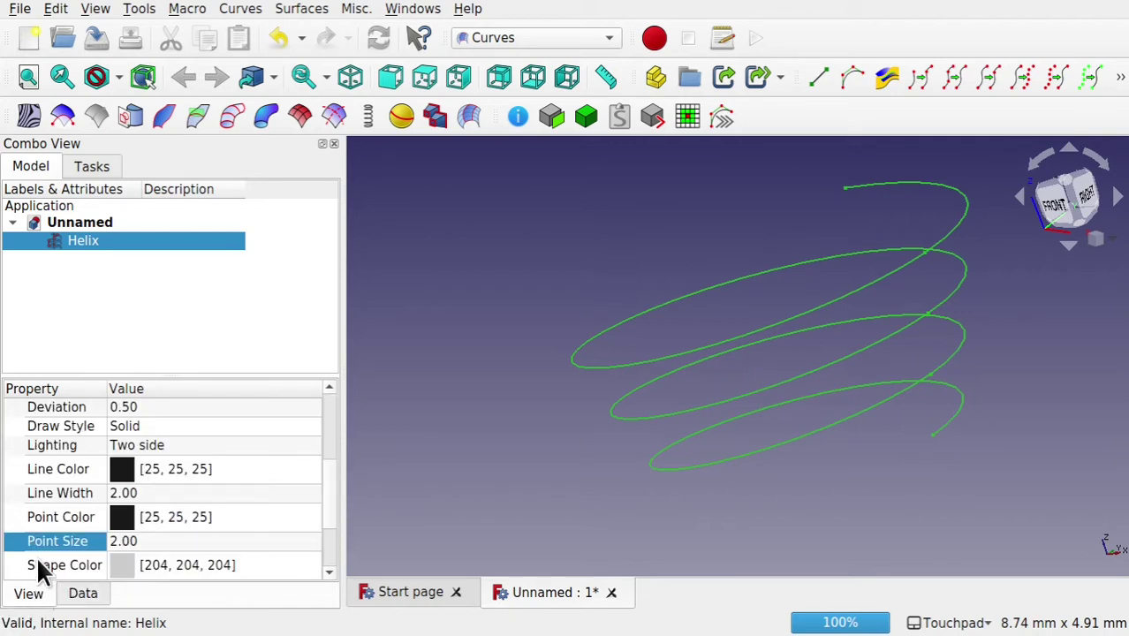
drag(332, 515, 295, 553)
click(172, 521)
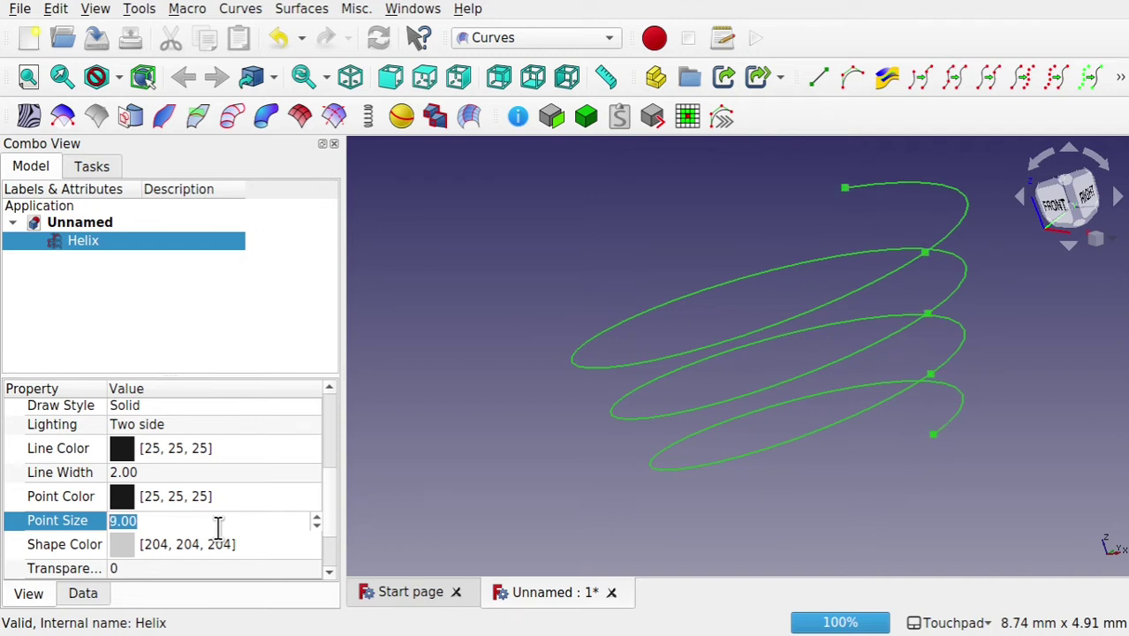
click(832, 550)
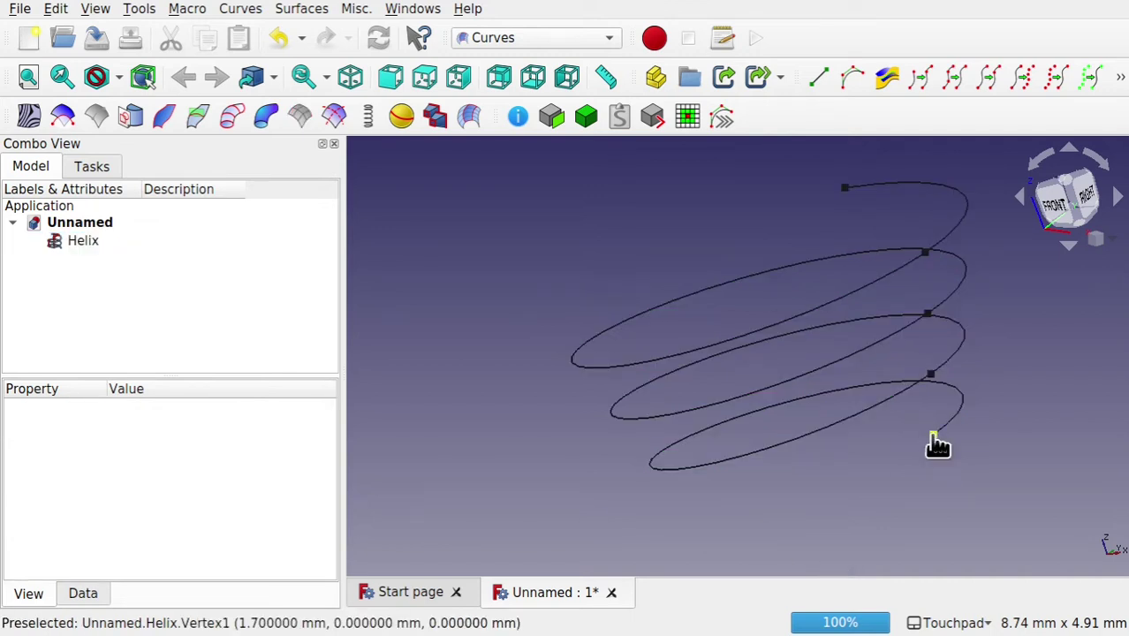
Create a Freehand BSpline from the helix's lower end vertex, oriented to the rear view
click(931, 433)
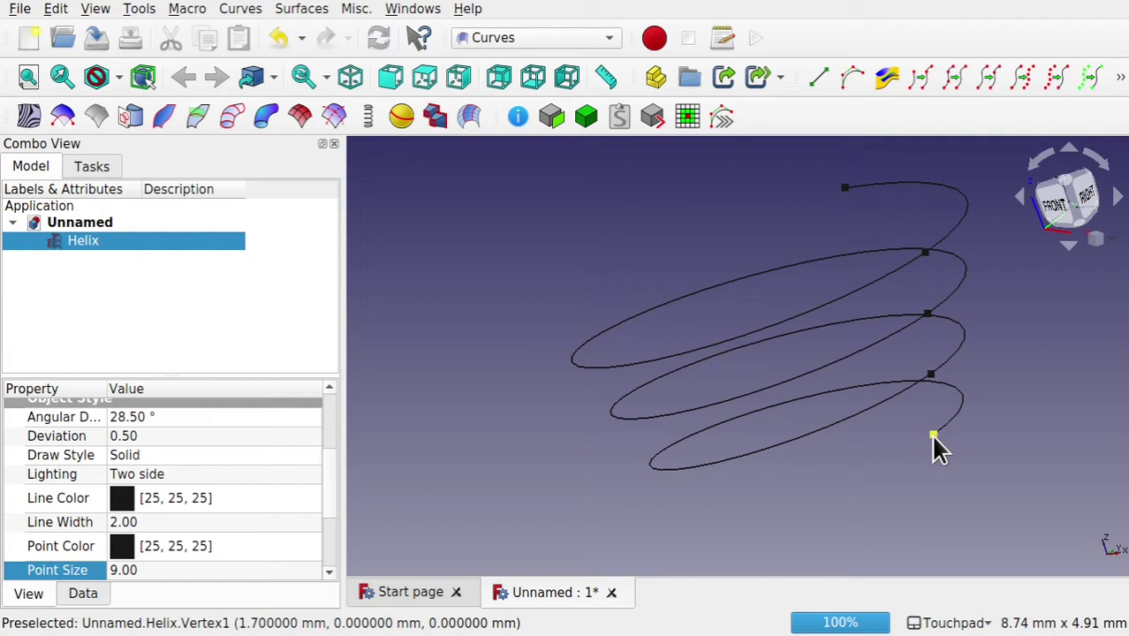
click(1083, 205)
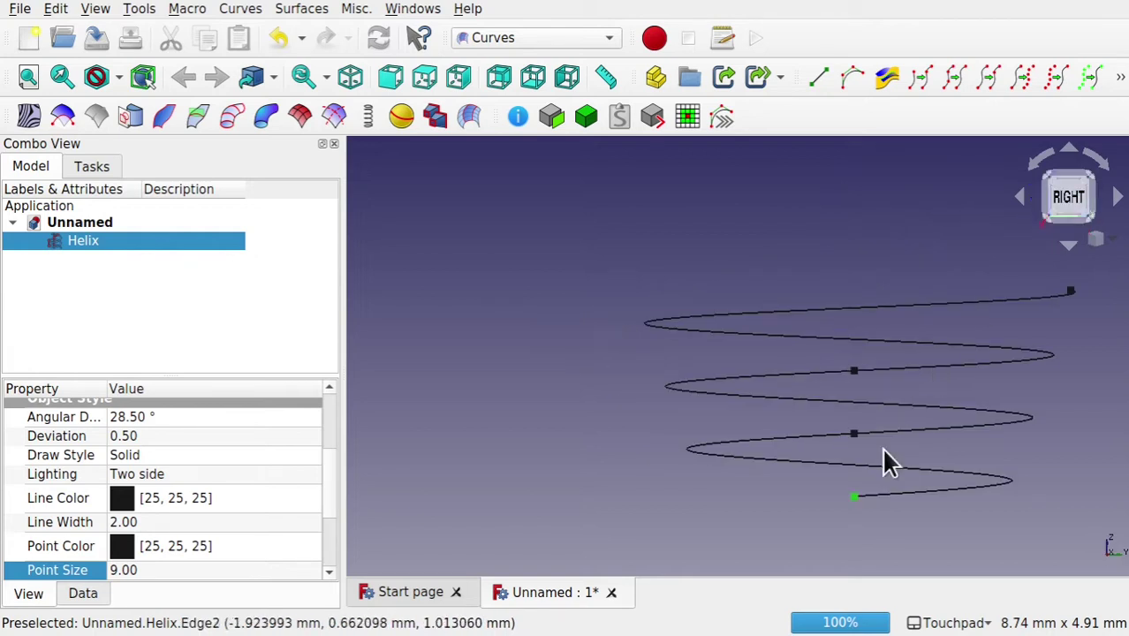
alt+drag(880, 466, 761, 444)
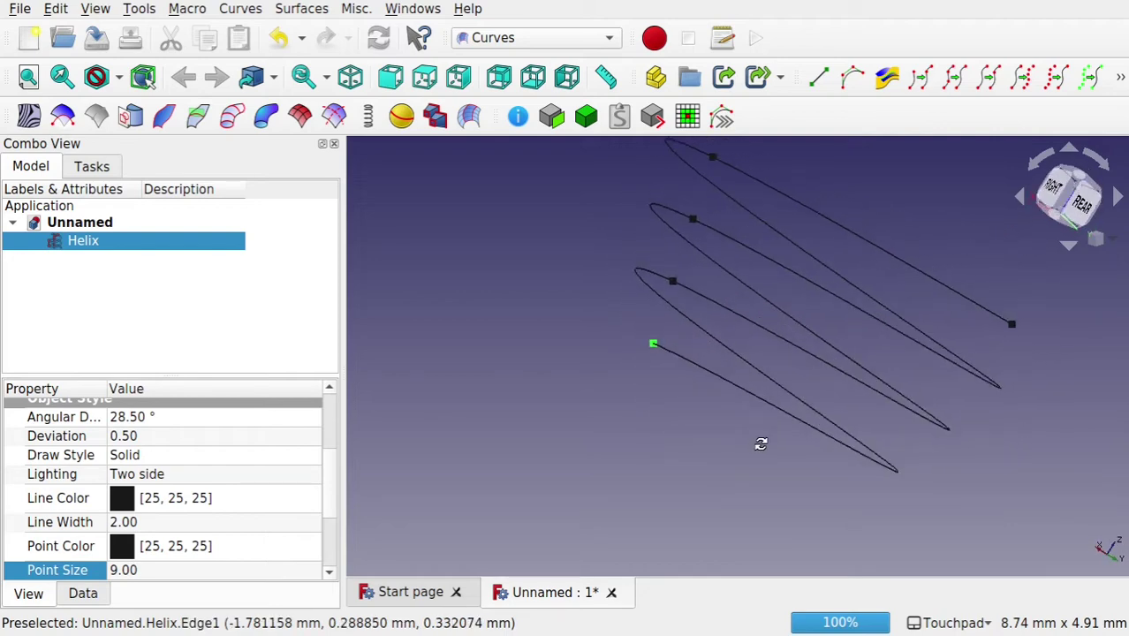
click(1078, 206)
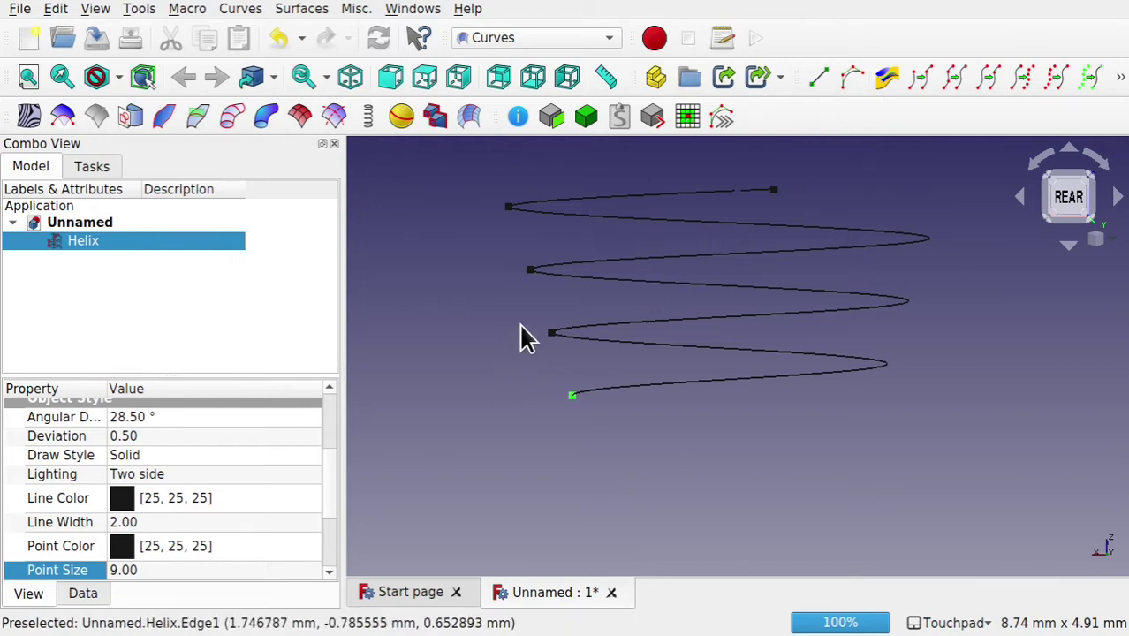
click(571, 396)
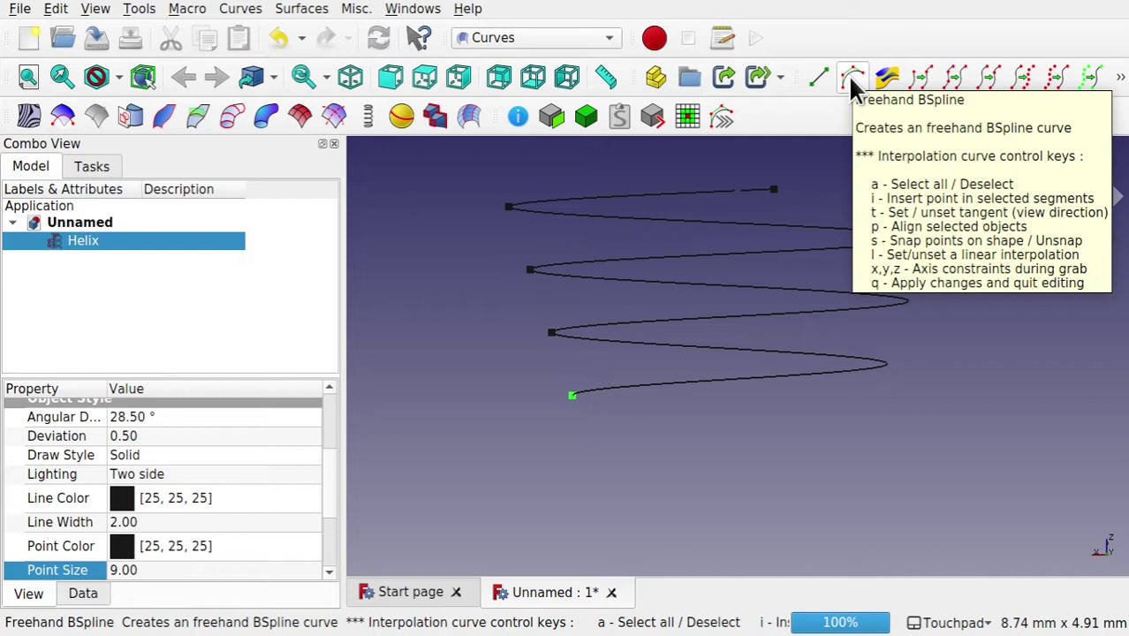
click(853, 82)
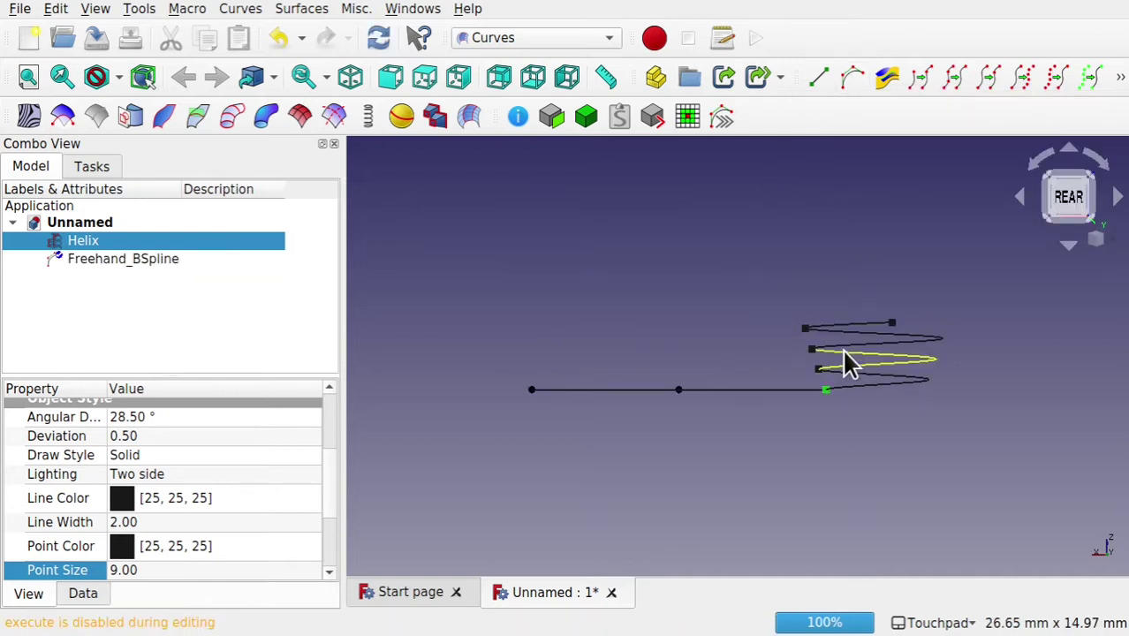
Reshape the freehand B-spline into a small U-shaped arc beside the helix's lower end vertex and finish editing it
drag(677, 388, 804, 394)
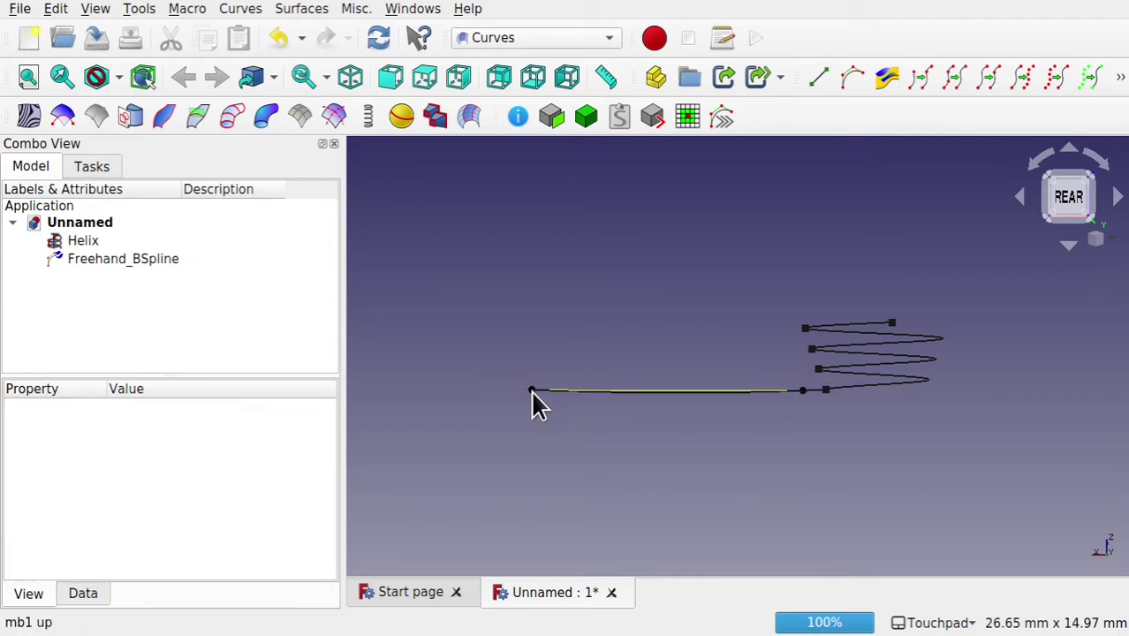
drag(531, 392, 889, 389)
scroll(801, 398, up, 8)
drag(704, 378, 871, 390)
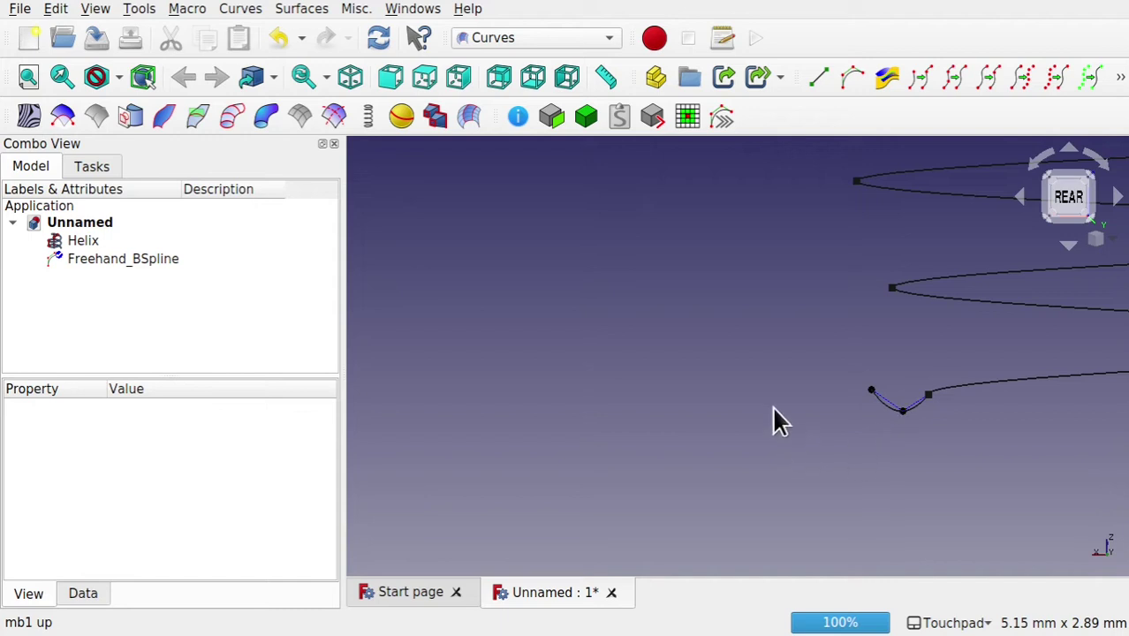
click(121, 259)
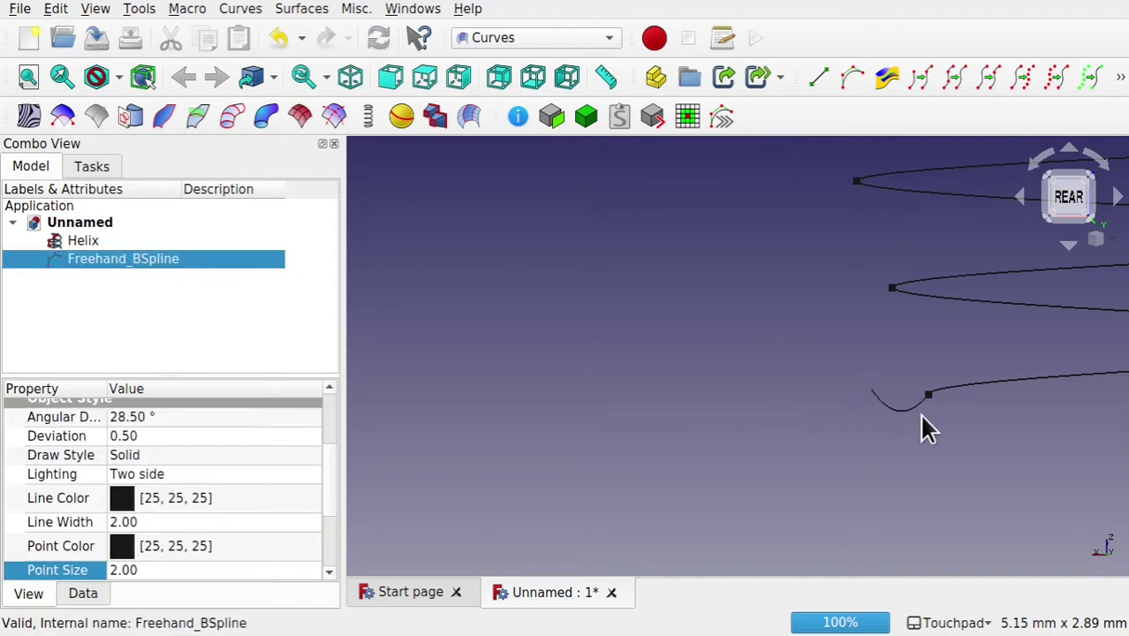
click(817, 423)
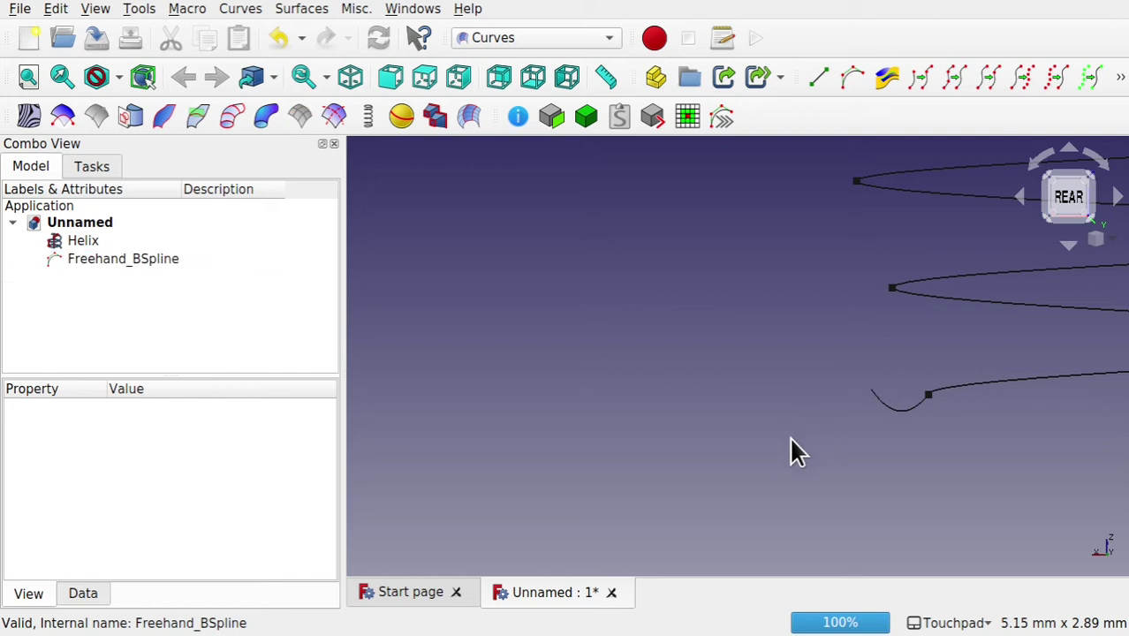
Create a pipe shell profile from the edge of the freehand B-spline
mouse_move(838, 352)
alt+mouse_down()
mouse_move(806, 416)
mouse_move(839, 333)
mouse_move(839, 345)
alt+mouse_up()
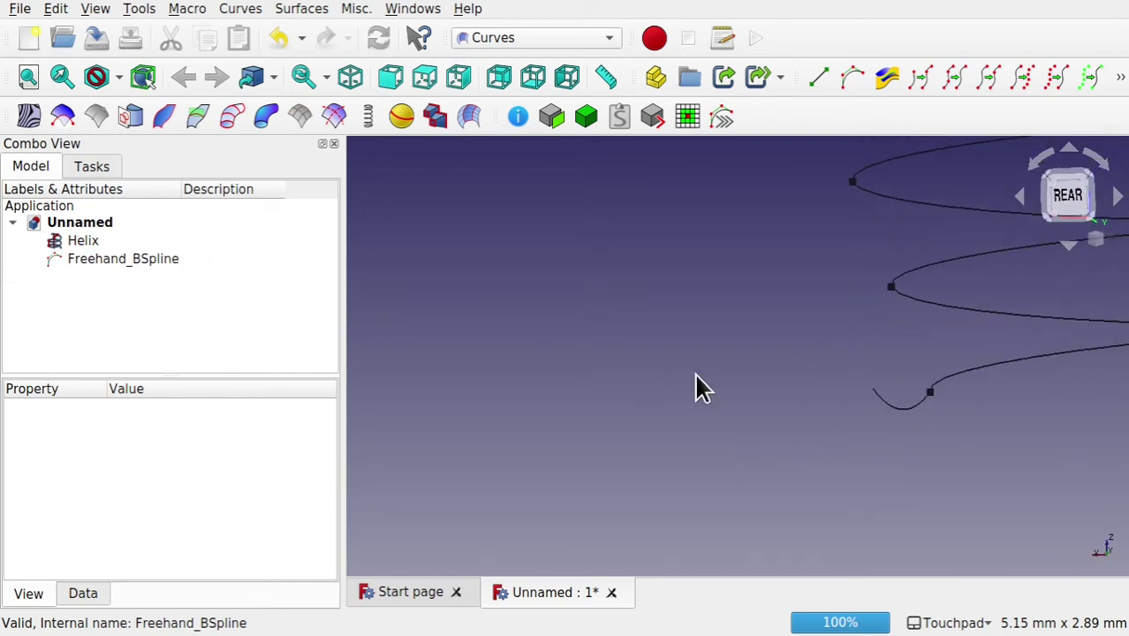
click(908, 421)
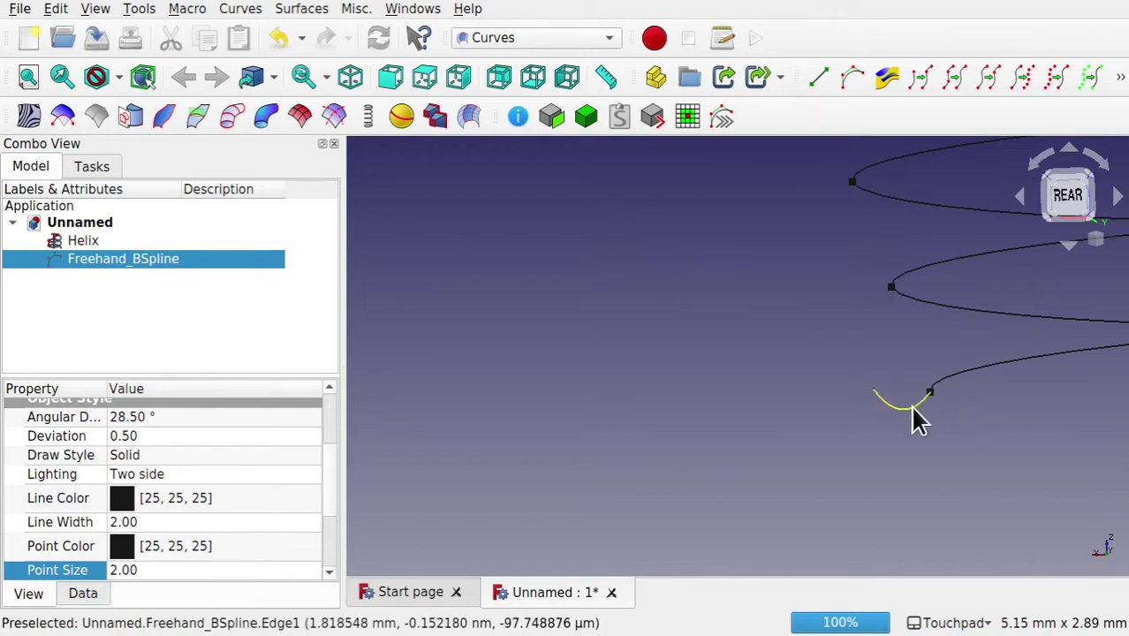
click(231, 120)
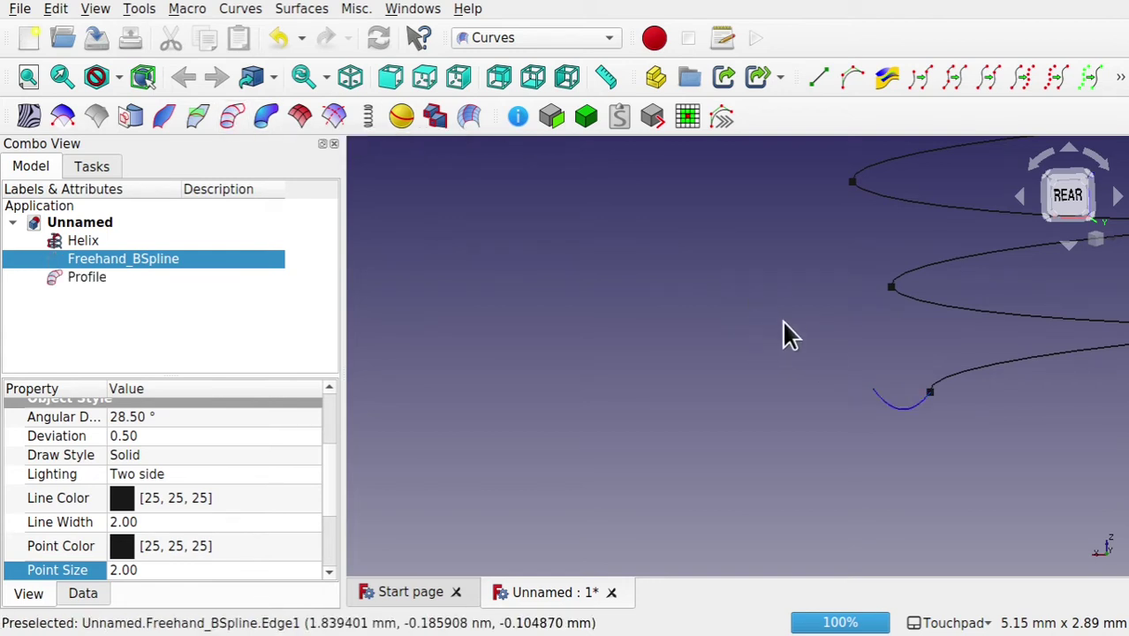
Create a PipeShell that sweeps the profile along the edges of the helix
shift+middle_drag(821, 327, 576, 373)
scroll(732, 372, down, 1)
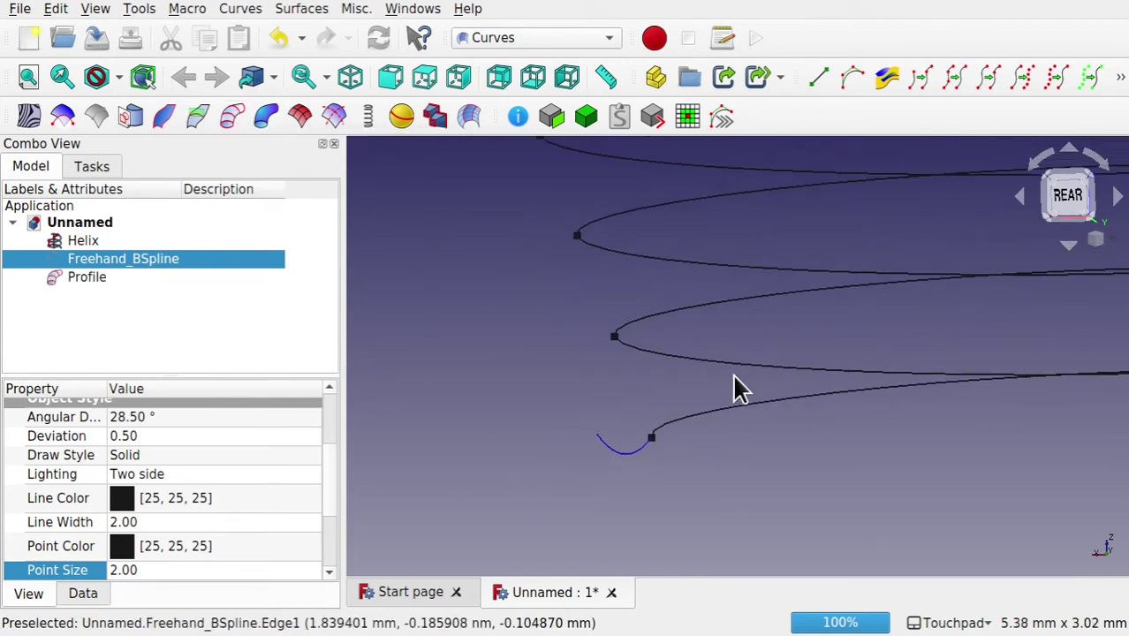
scroll(734, 380, down, 5)
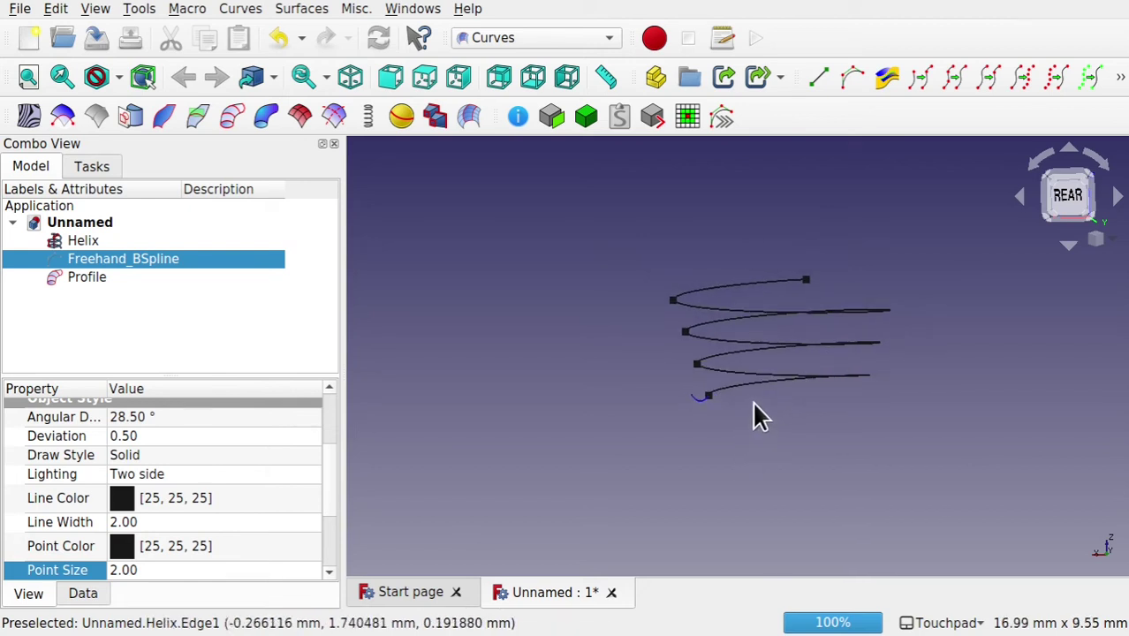
mouse_move(753, 408)
alt+middle_down()
mouse_move(793, 390)
mouse_move(764, 403)
alt+middle_up()
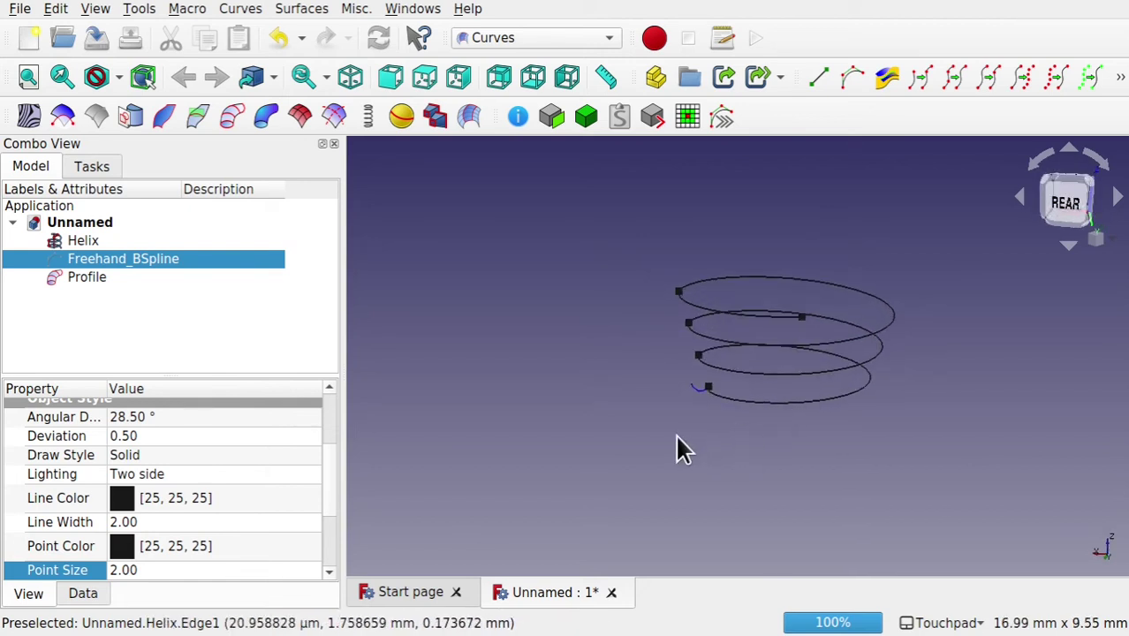
click(89, 281)
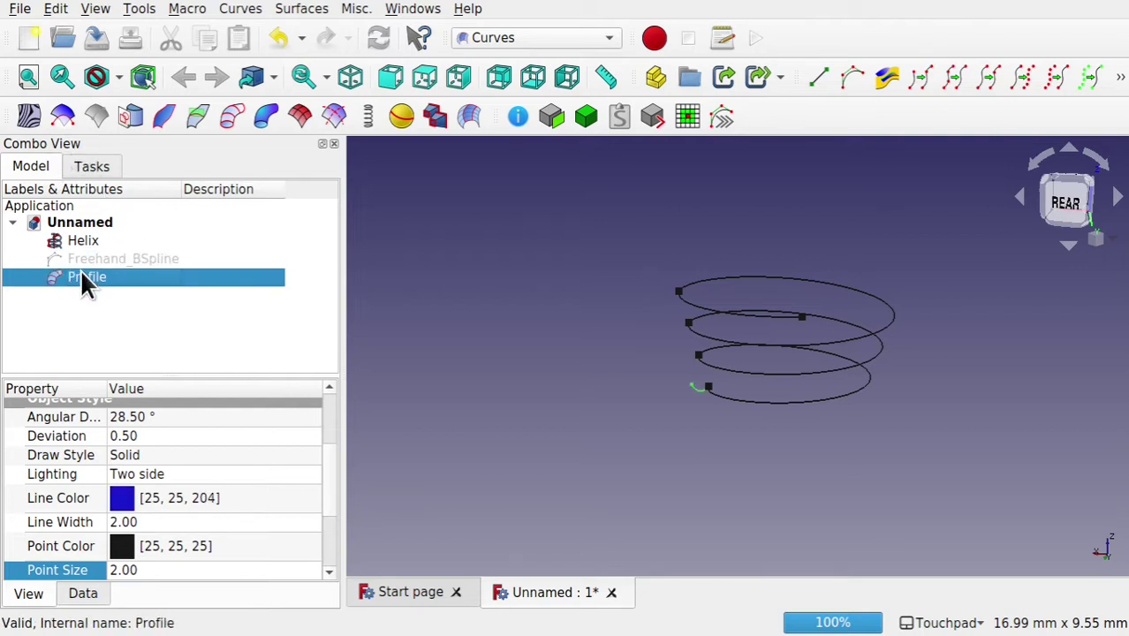
mouse_move(820, 398)
alt+middle_down()
mouse_move(829, 393)
mouse_move(821, 400)
alt+middle_up()
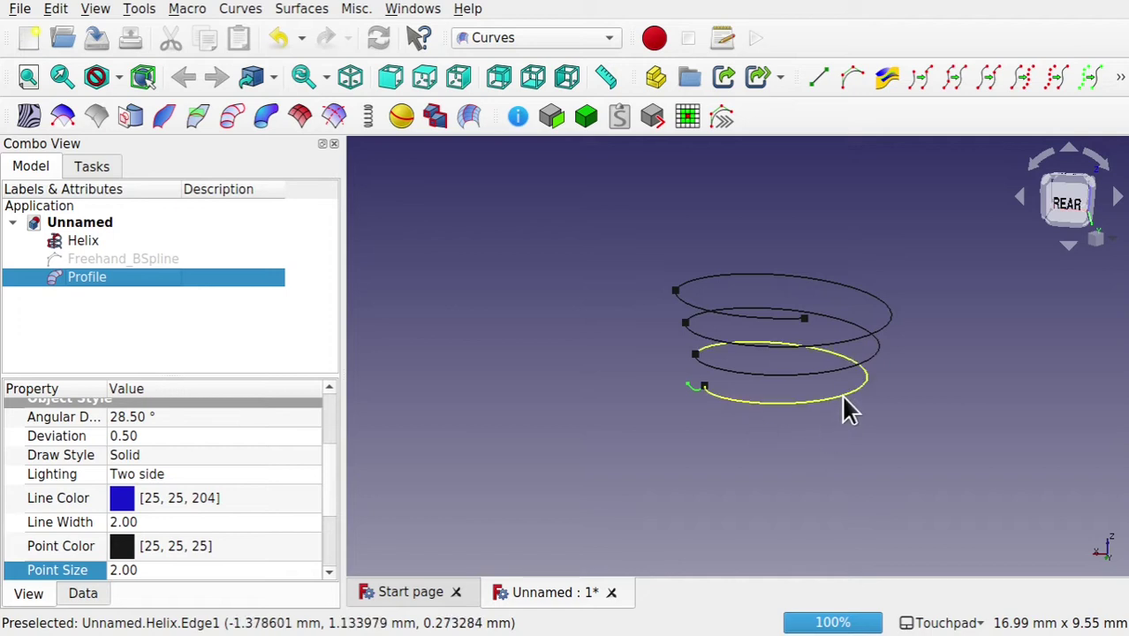
ctrl+click(841, 397)
ctrl+click(795, 371)
ctrl+click(840, 338)
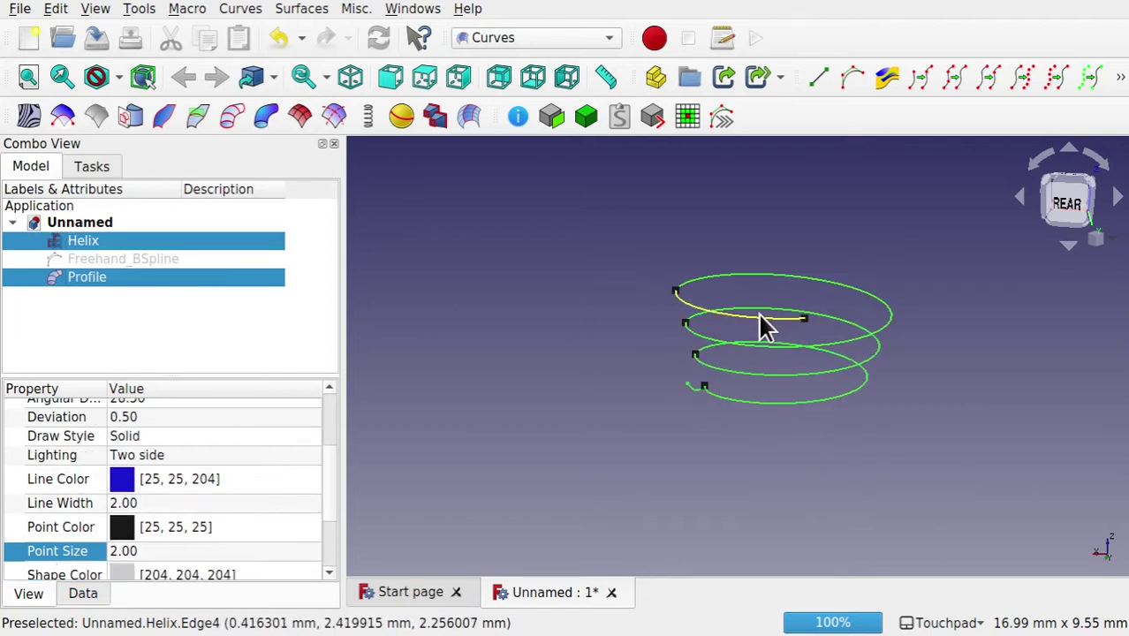
click(264, 121)
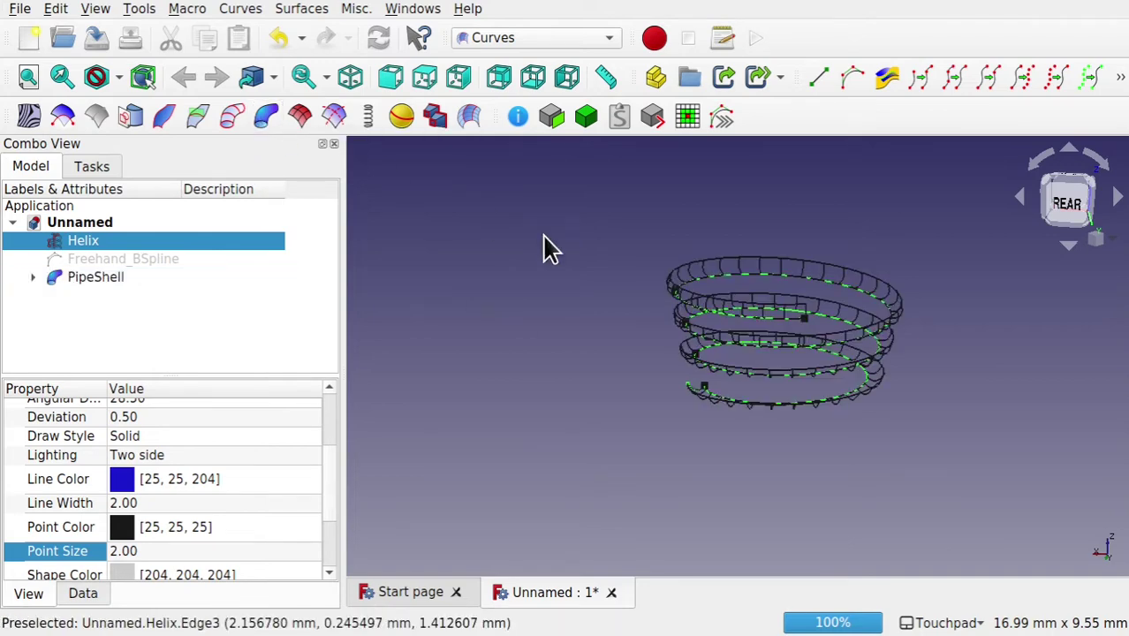
Expand the pipe shell in the model tree and display the data properties of its profile
alt+drag(651, 349, 711, 282)
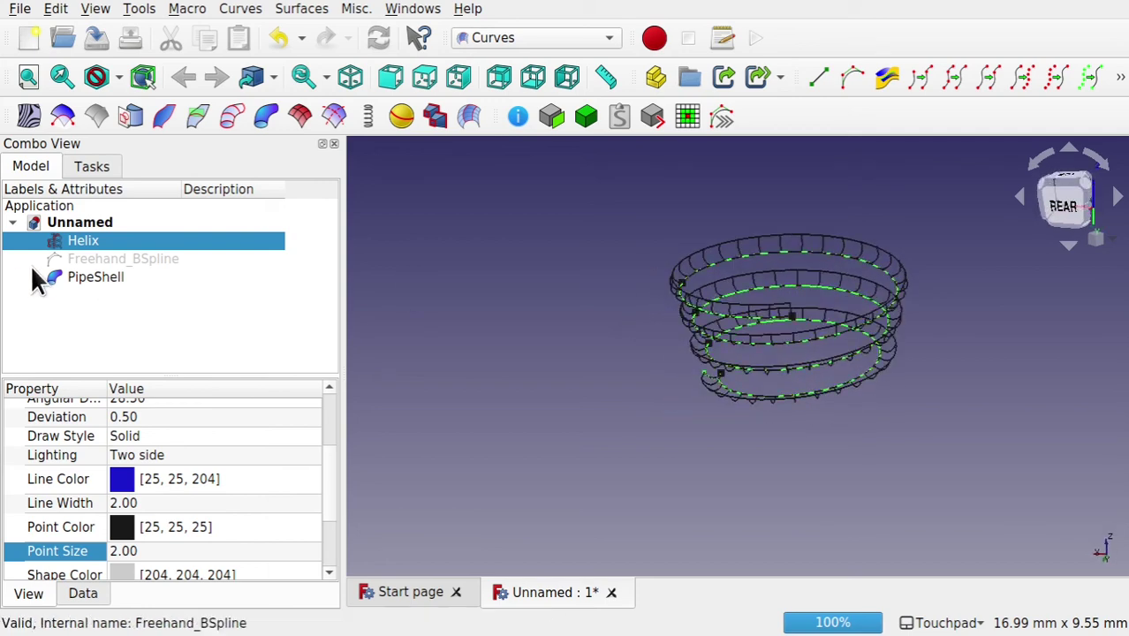
scroll(794, 294, up, 3)
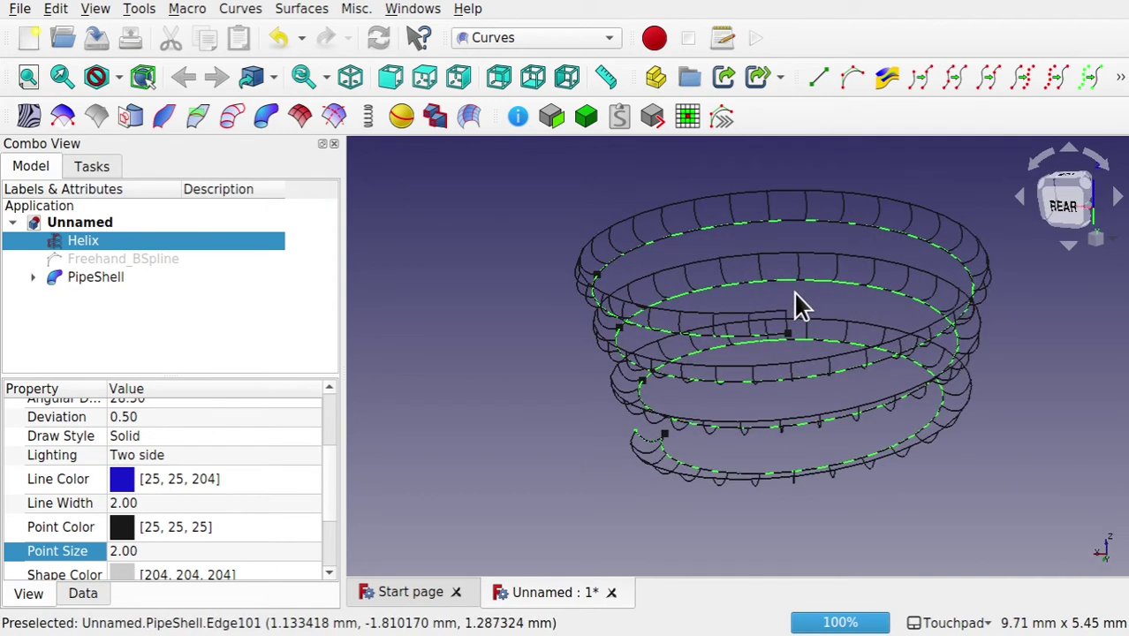
click(33, 277)
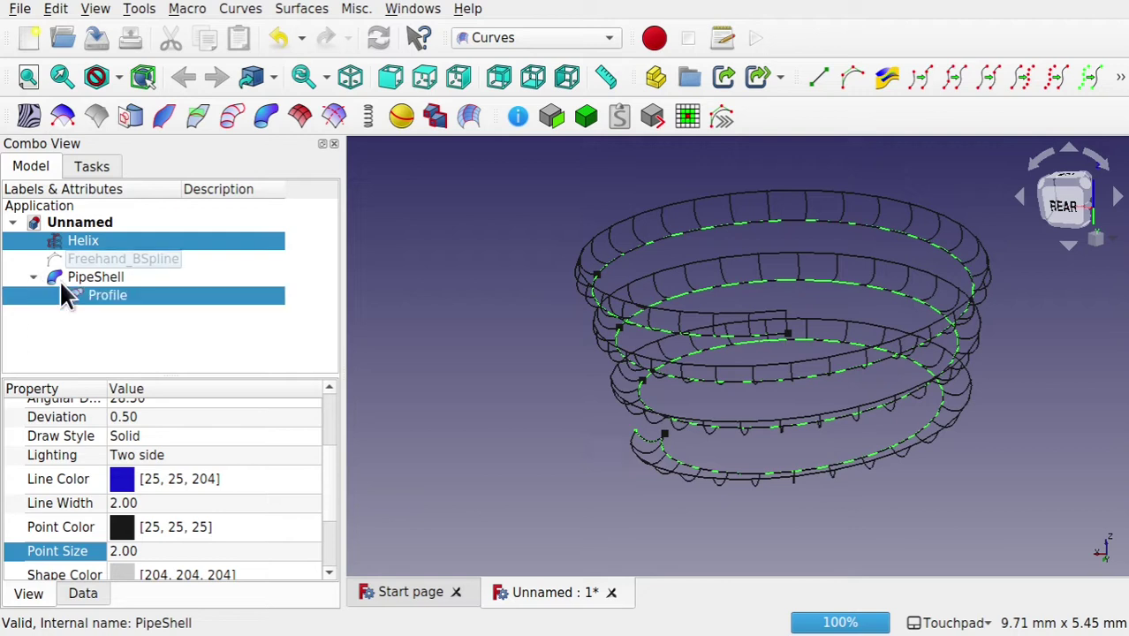
click(104, 297)
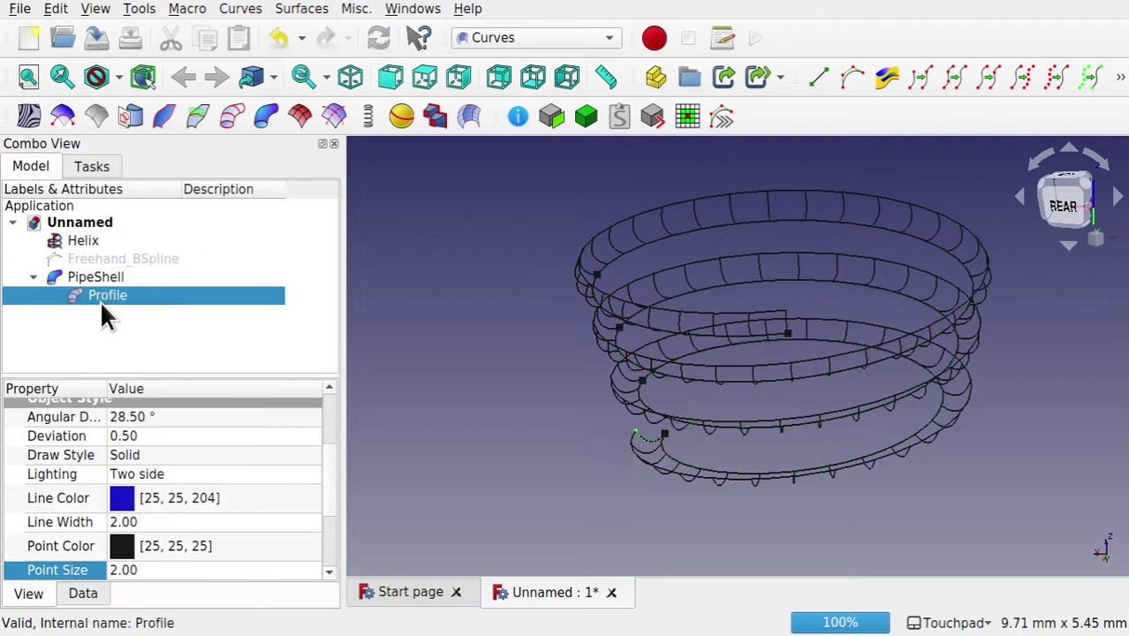
click(94, 595)
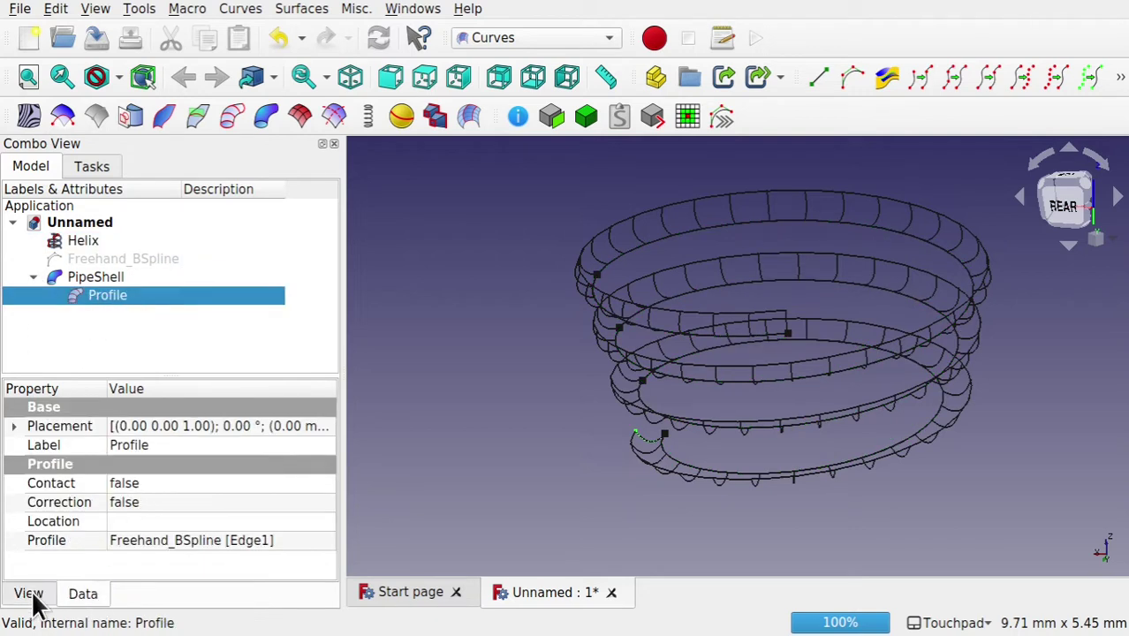
Set the pipe shell's Output to Surface and inspect the resulting coil from several angles
click(107, 278)
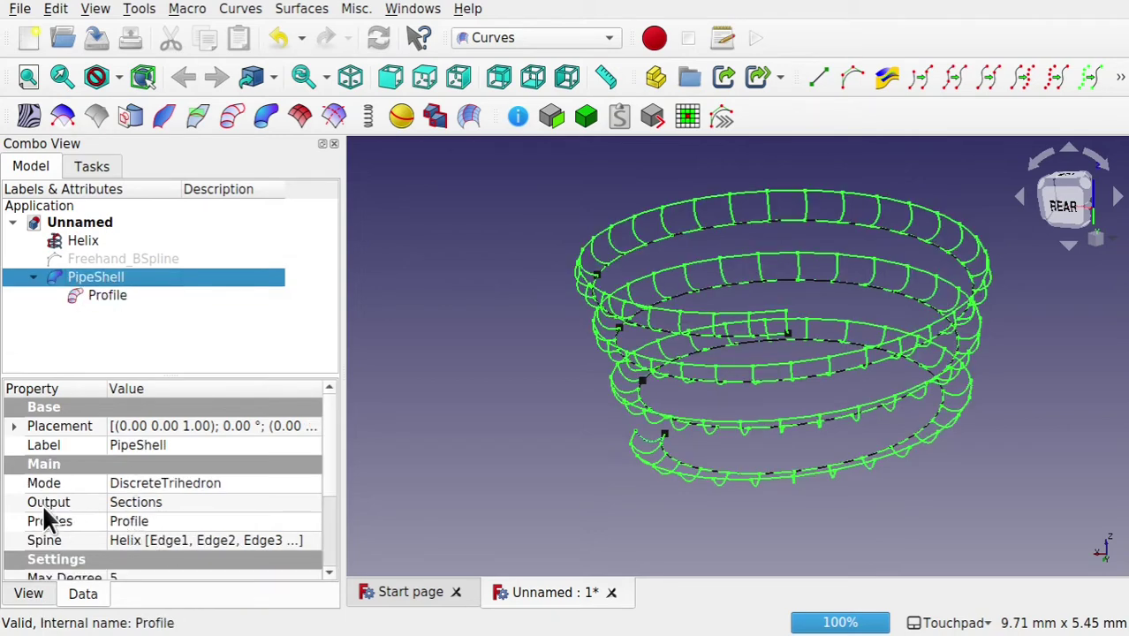
click(202, 501)
click(202, 501)
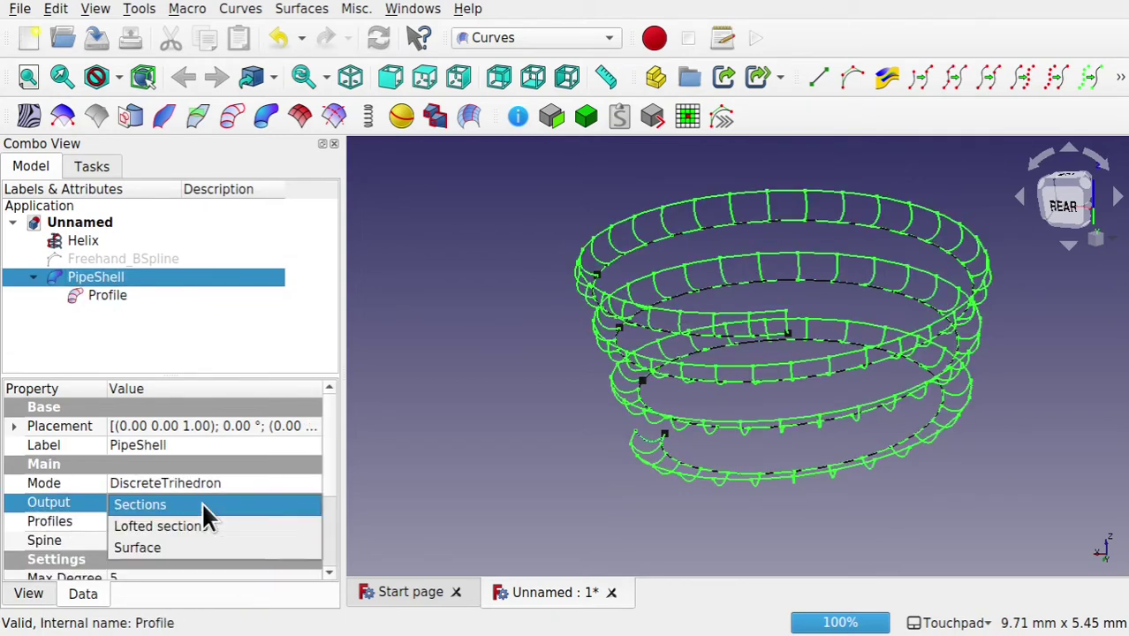
click(175, 549)
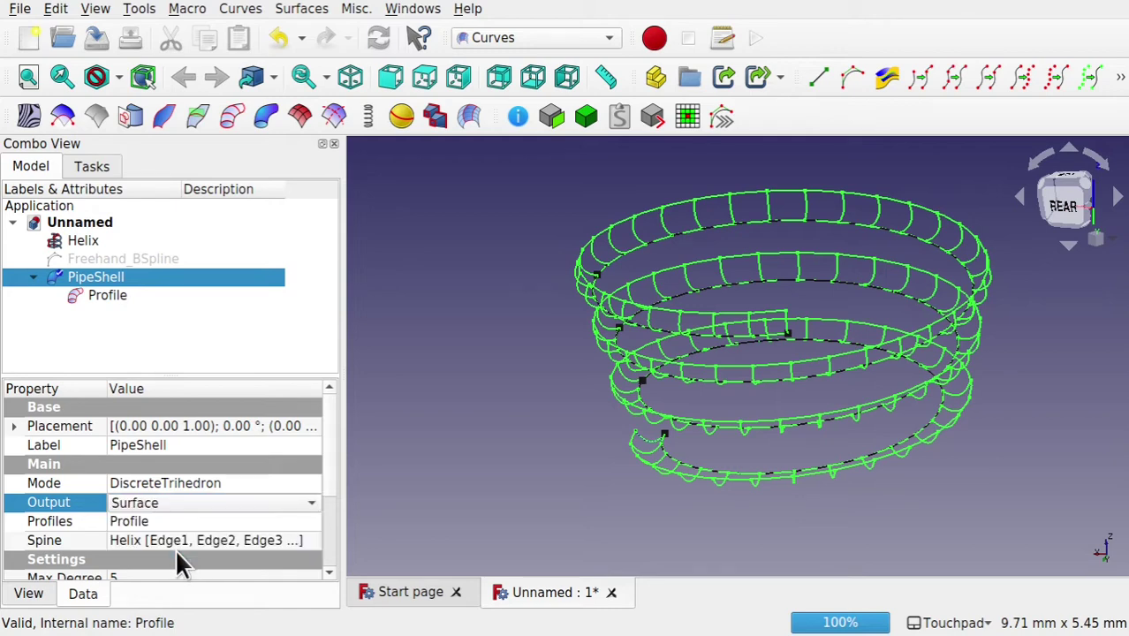
click(500, 441)
shift+drag(504, 441, 742, 325)
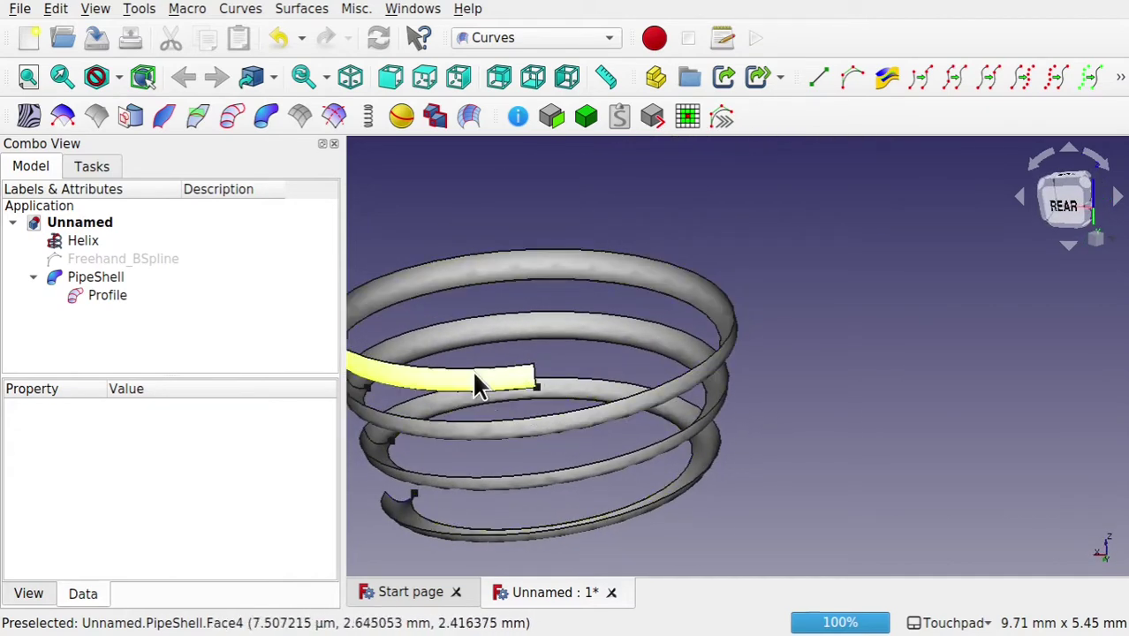
shift+drag(536, 362, 653, 333)
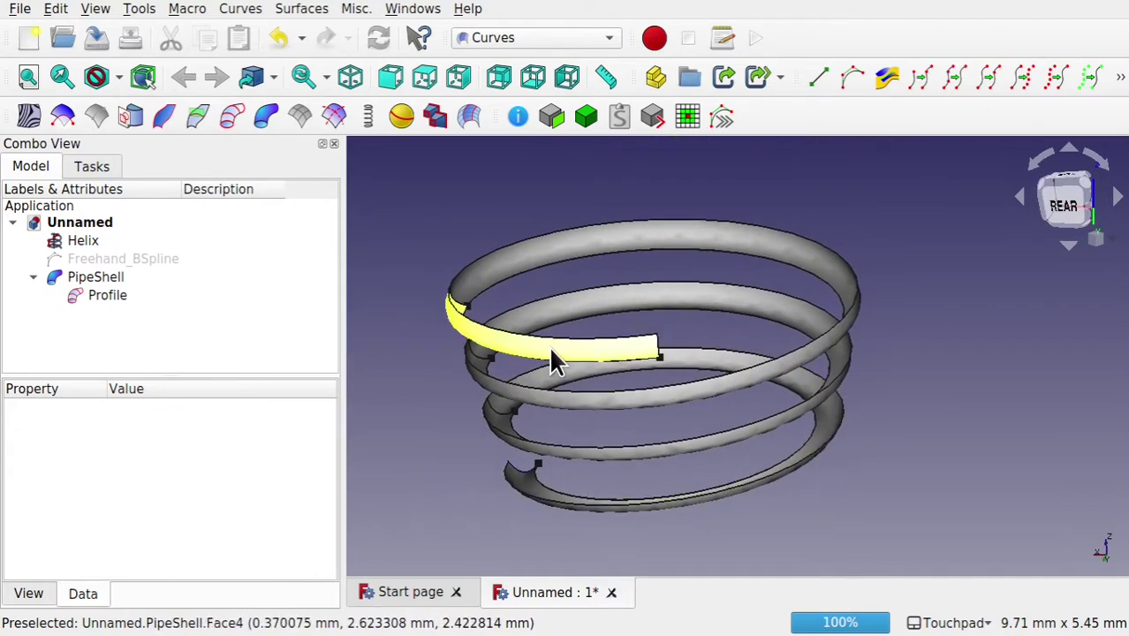
shift+drag(682, 281, 737, 304)
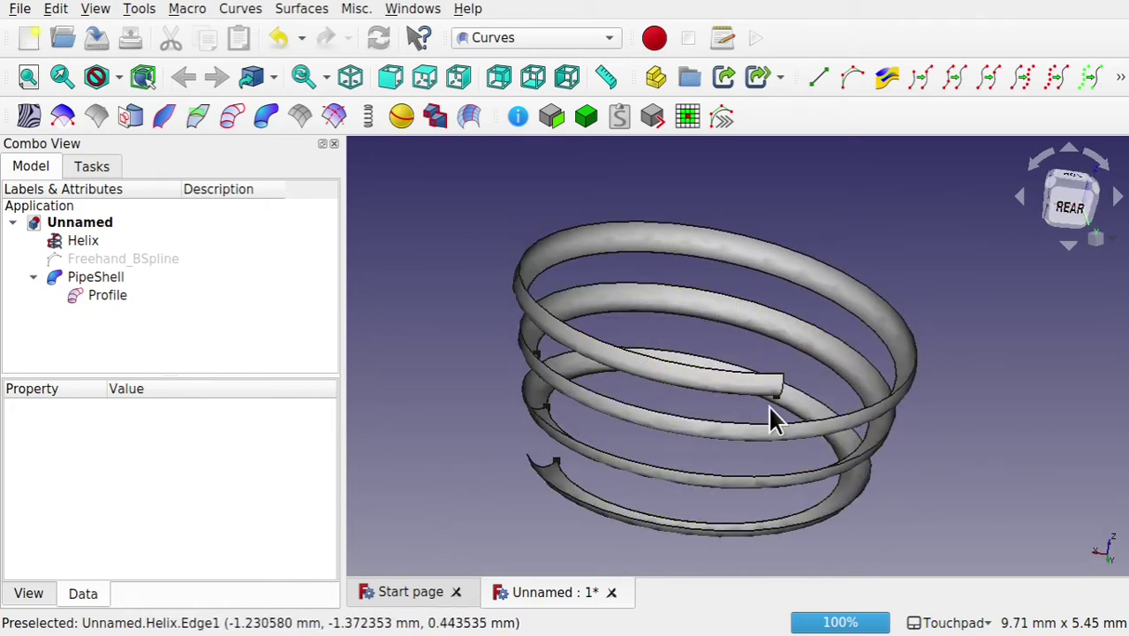
Set the pipe shell's Mode to FixedTrihedron and inspect how the profile is oriented along the coil
click(111, 276)
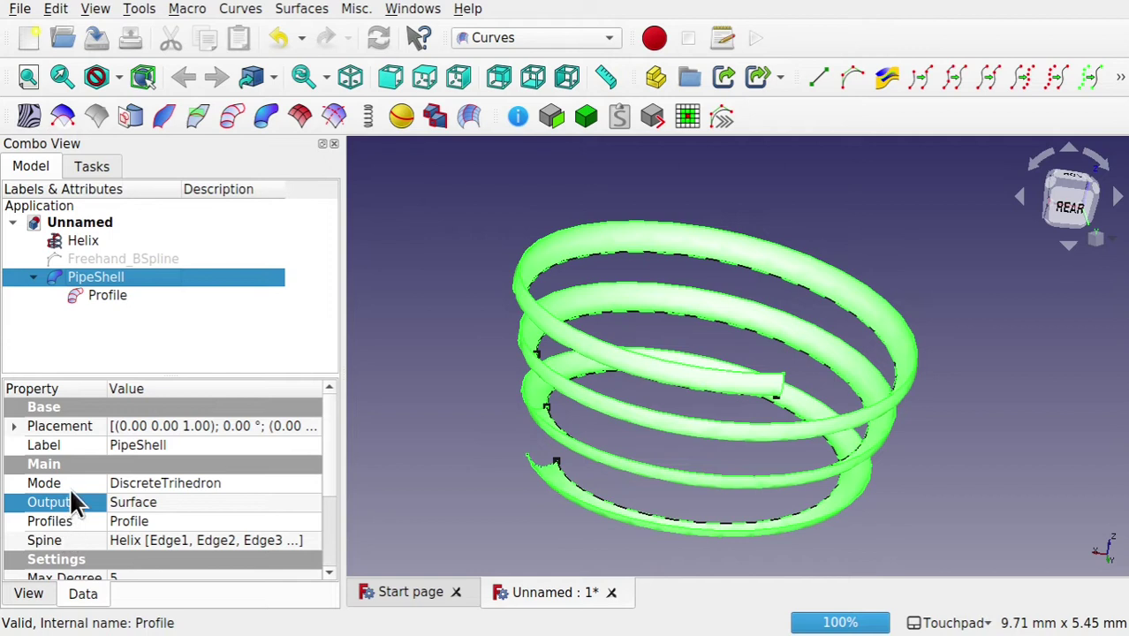
click(224, 482)
click(223, 481)
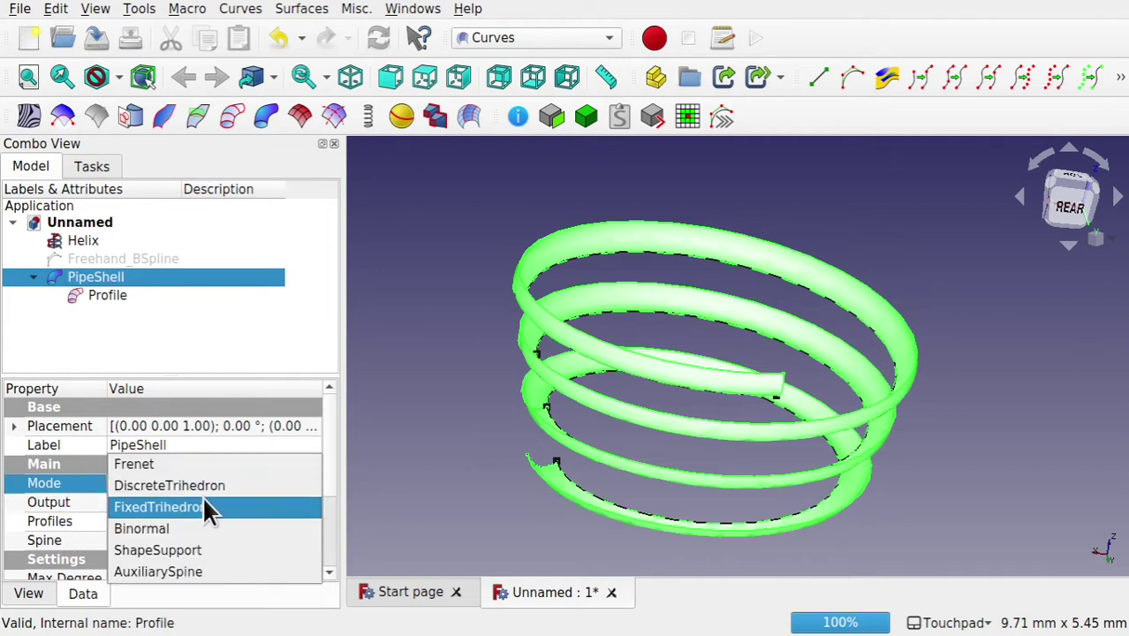
click(202, 507)
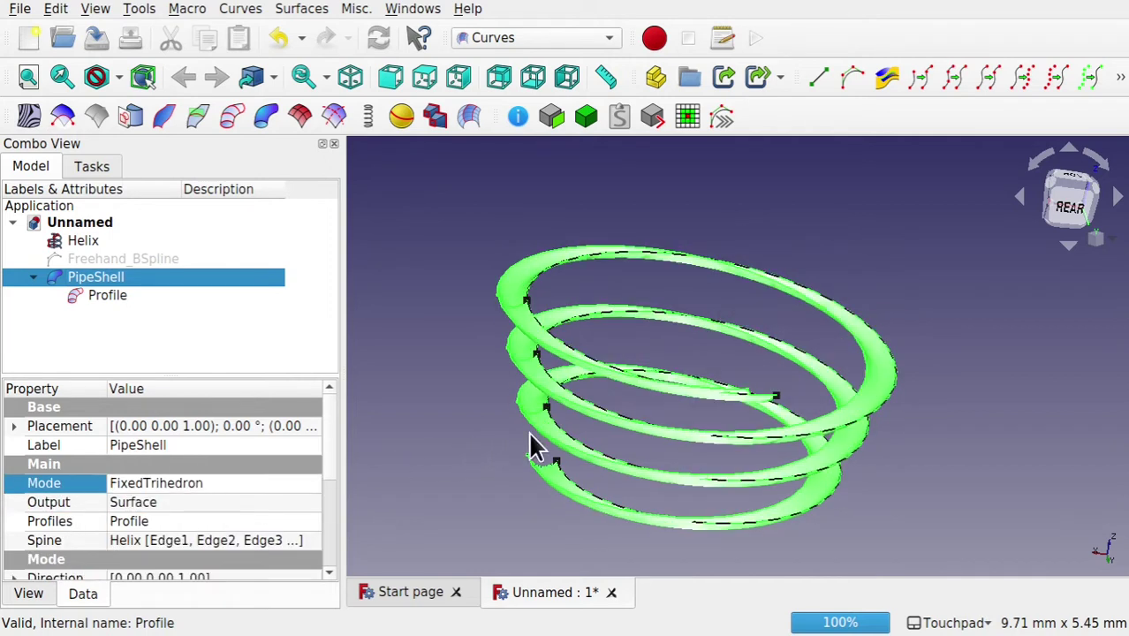
shift+drag(605, 475, 658, 472)
click(814, 510)
shift+drag(702, 372, 668, 378)
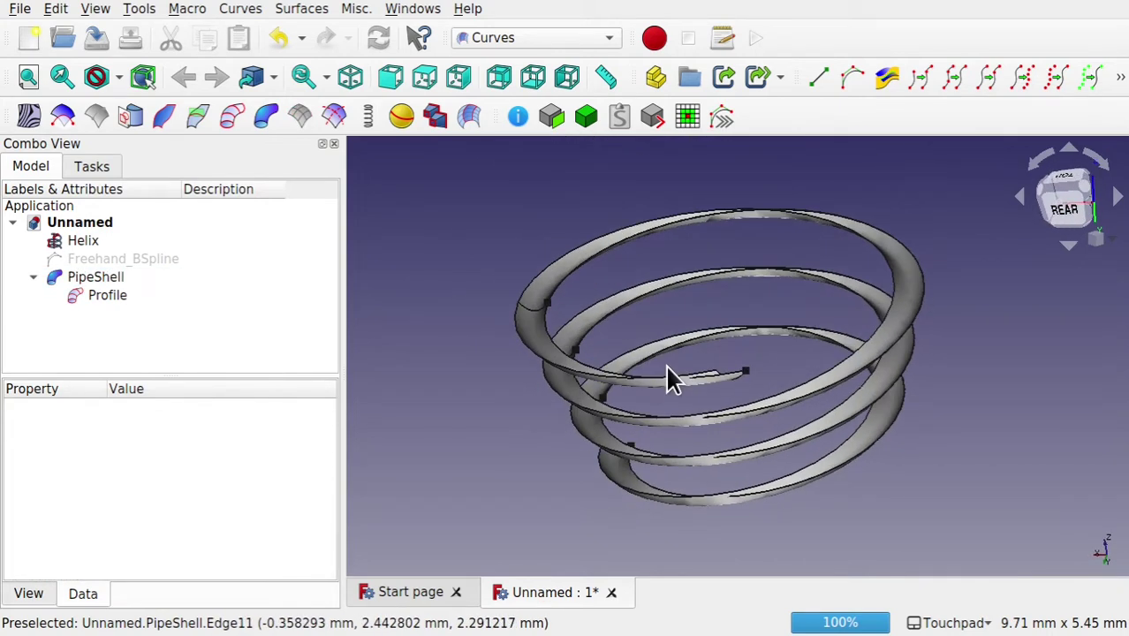
Set the pipe shell's Mode to Binormal and inspect the coil from the side
click(528, 327)
shift+drag(528, 327, 272, 493)
click(272, 493)
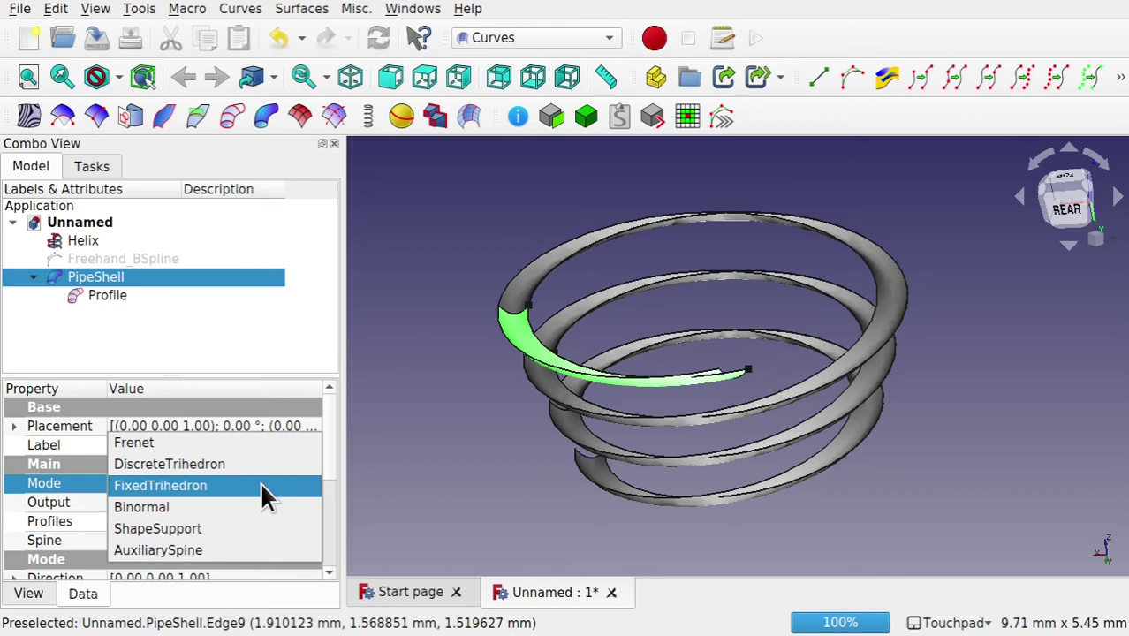
click(213, 503)
click(506, 440)
shift+drag(506, 440, 688, 449)
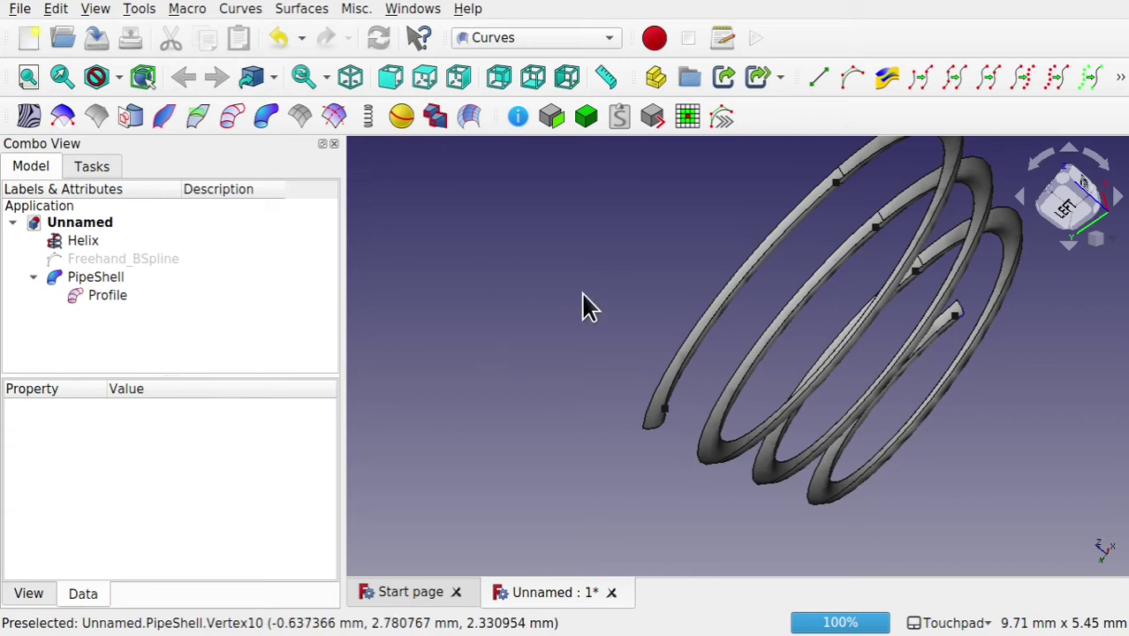
Switch to the Part workbench and hide the pipe shell's profile and the helix
shift+drag(590, 310, 468, 159)
click(505, 38)
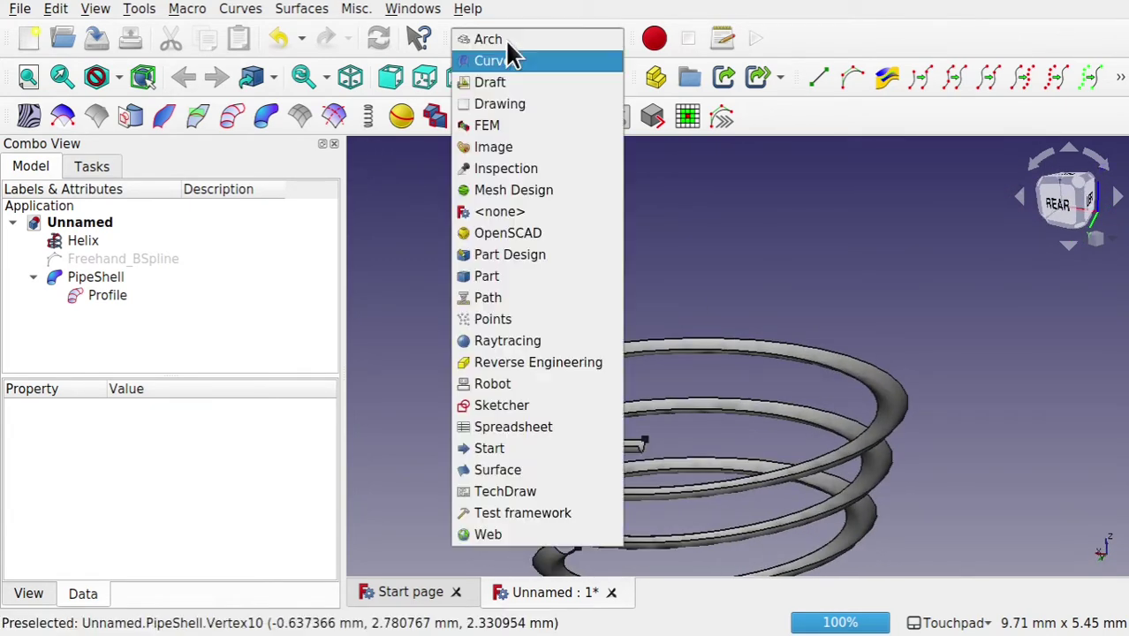
click(497, 276)
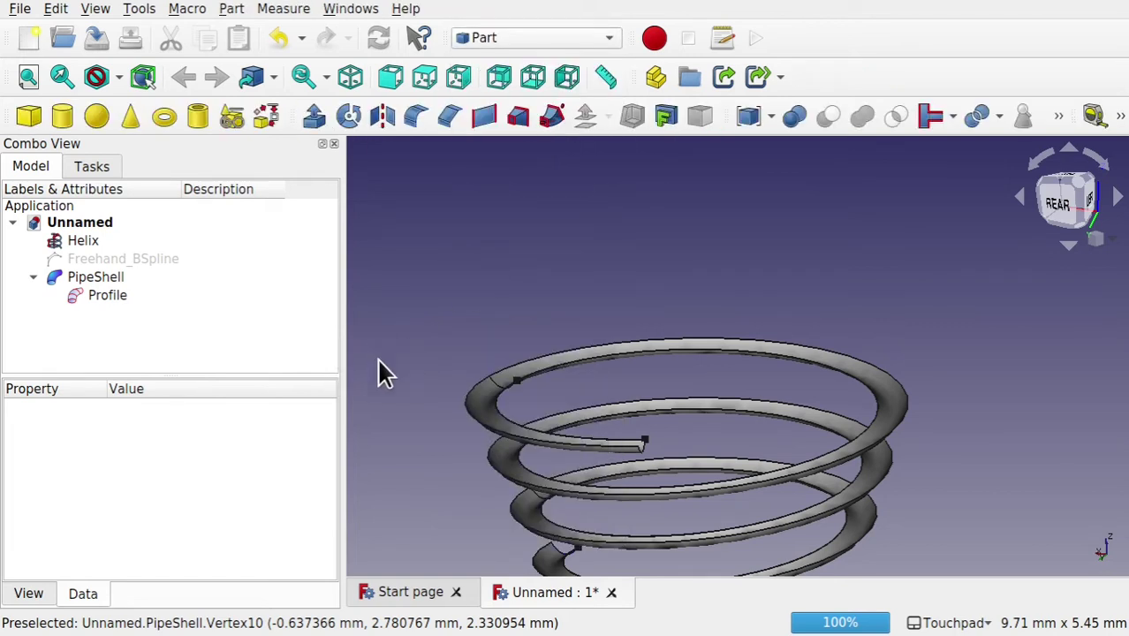
click(128, 297)
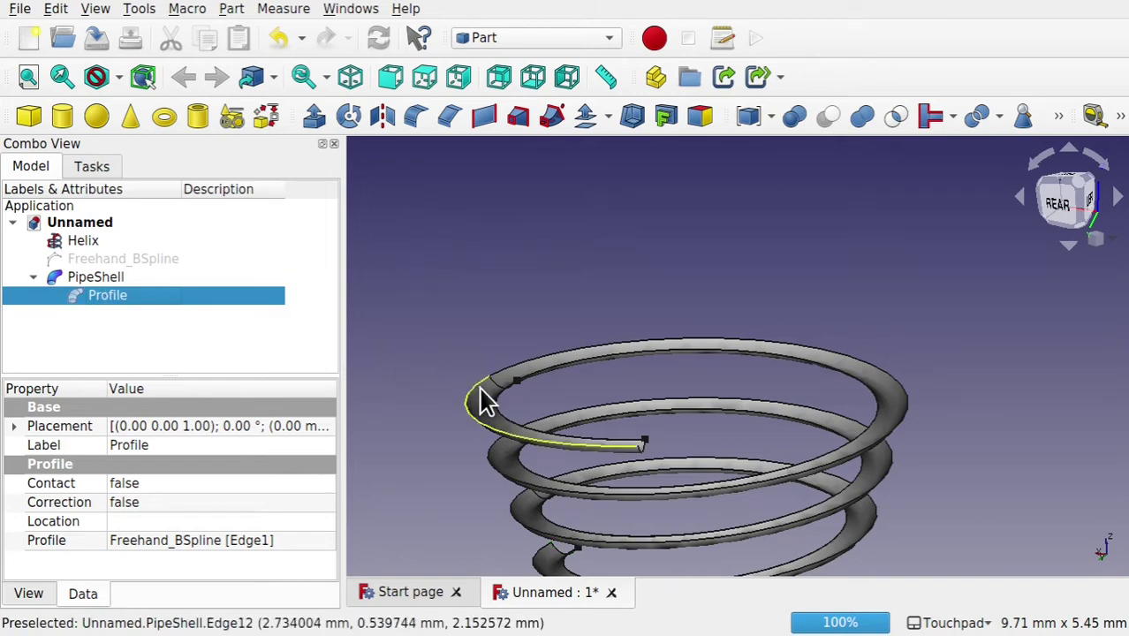
click(79, 244)
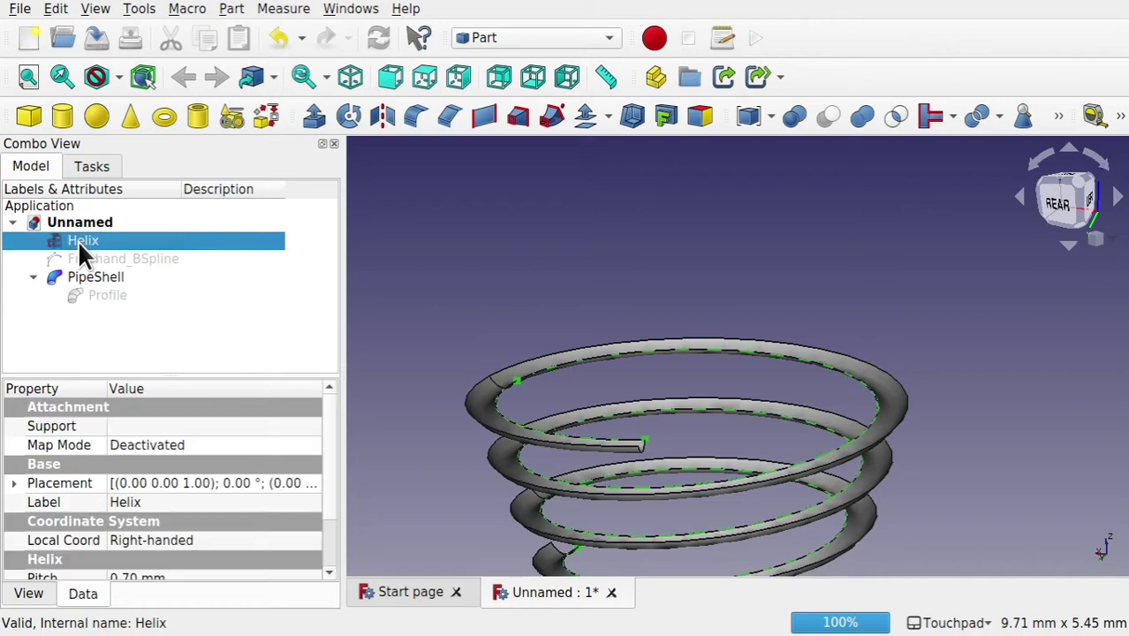
Try a 3D Offset of 1.00 mm on the selected helix, using Skin mode and the Arc join type
alt+drag(548, 315, 558, 341)
scroll(557, 341, up, 2)
scroll(557, 341, up, 1)
scroll(557, 341, down, 1)
alt+drag(624, 380, 605, 433)
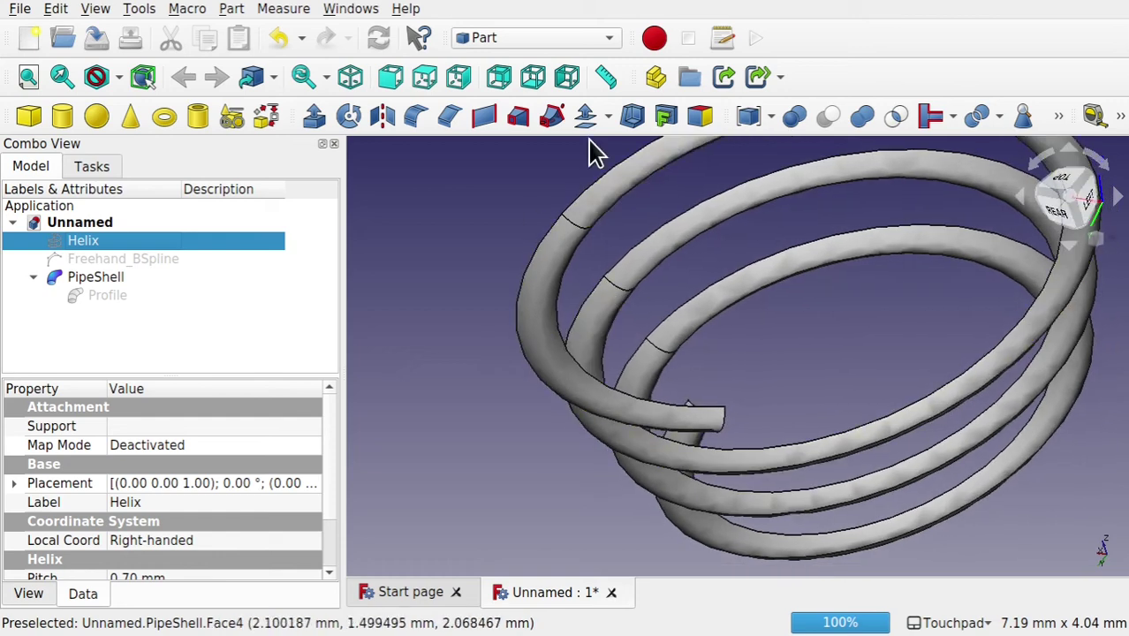
click(607, 116)
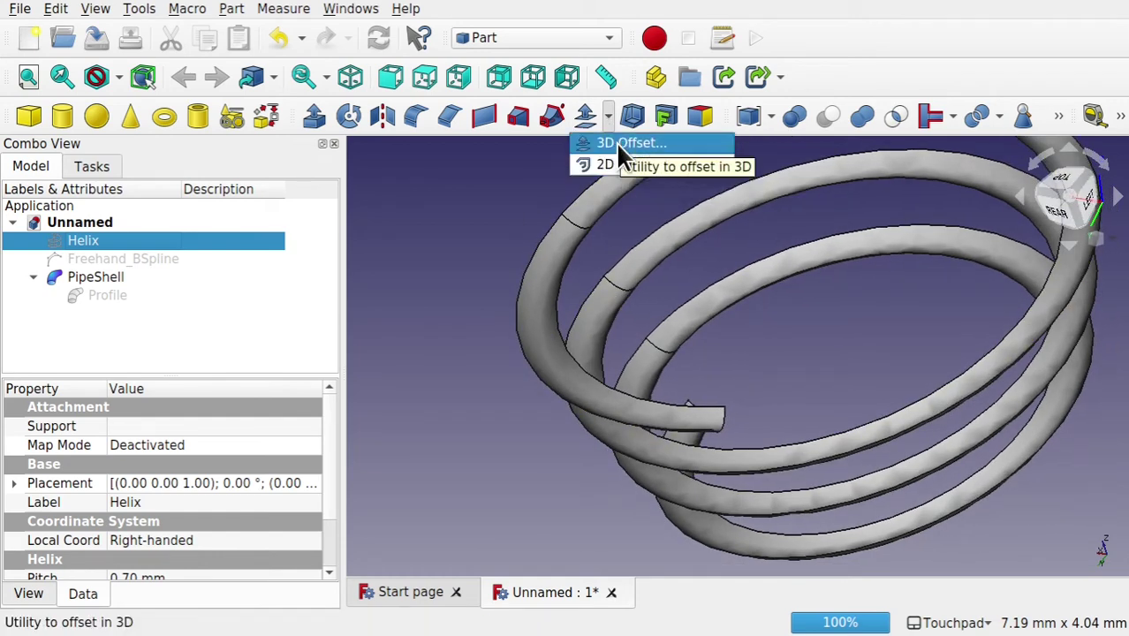
click(615, 142)
alt+drag(681, 371, 755, 381)
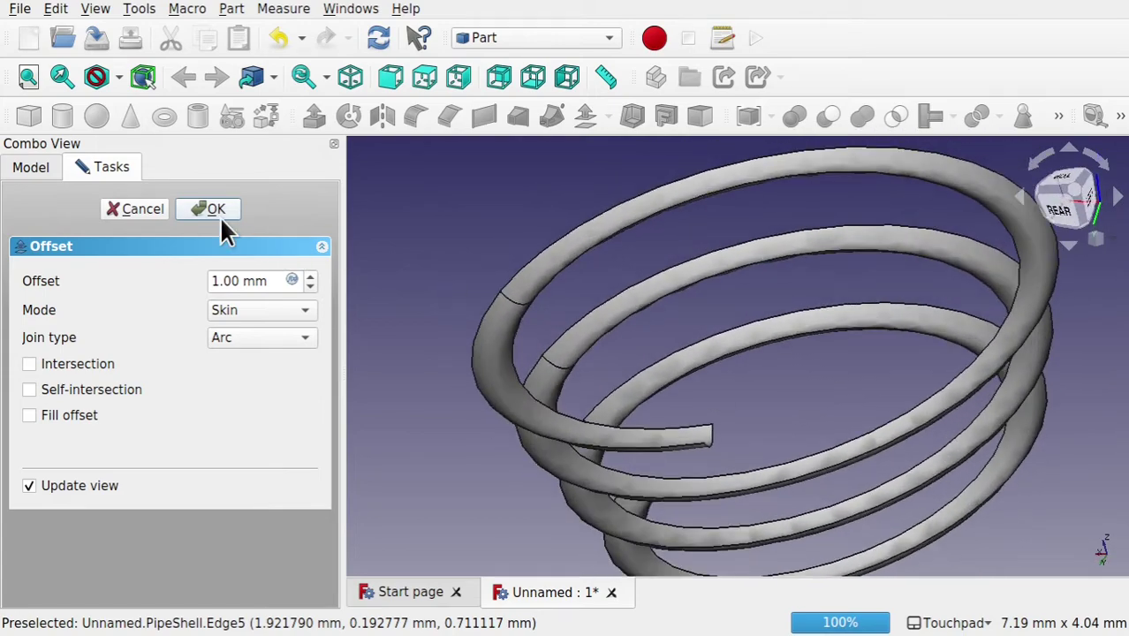
click(218, 217)
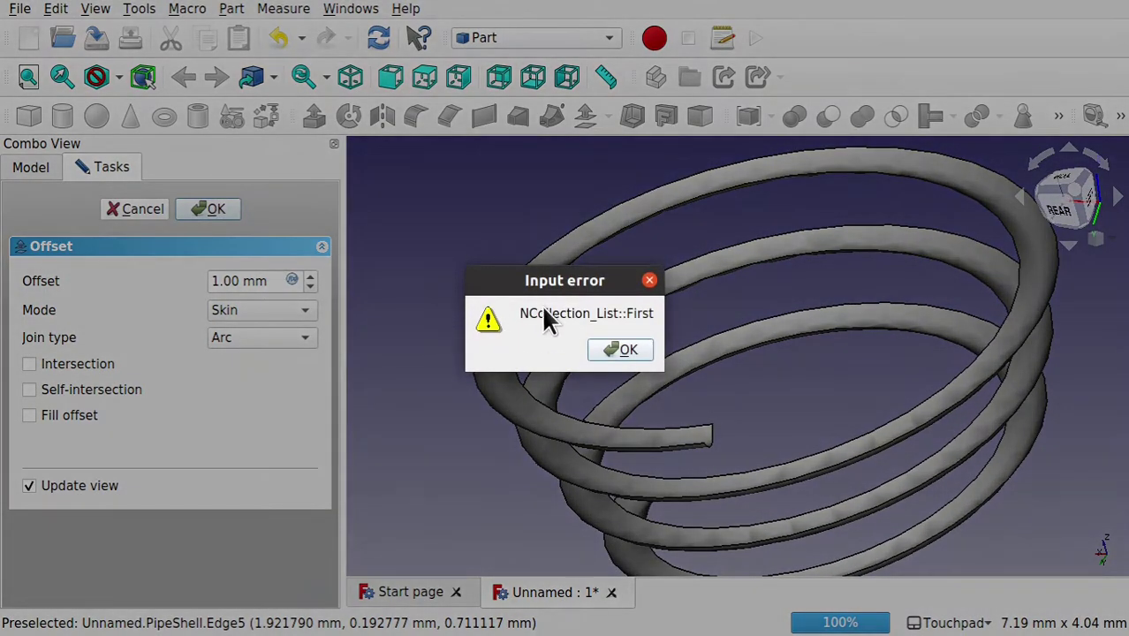
click(624, 353)
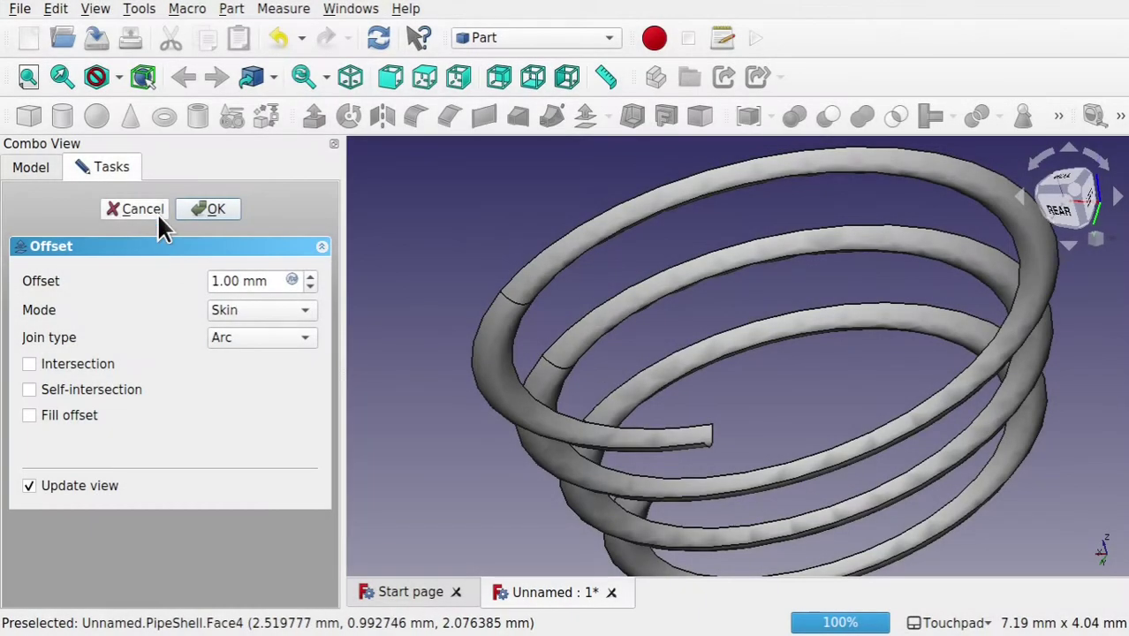
click(141, 210)
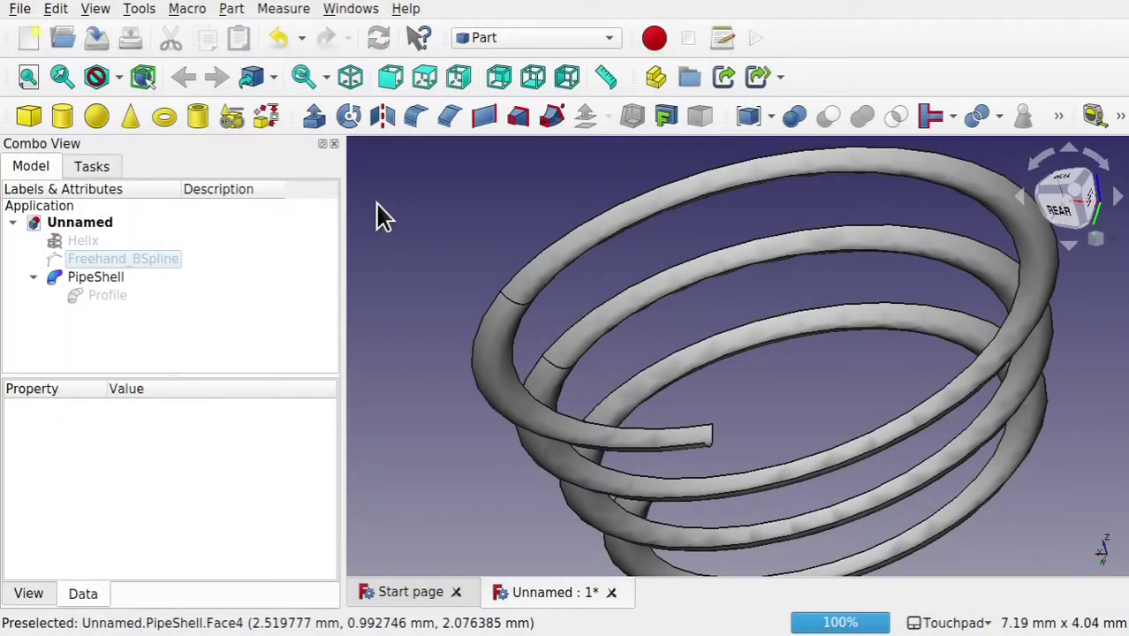
Extrude the pipe shell 0.5 mm along the custom direction X 0.00, Y 0.00, Z -1.00 without creating a solid
click(313, 118)
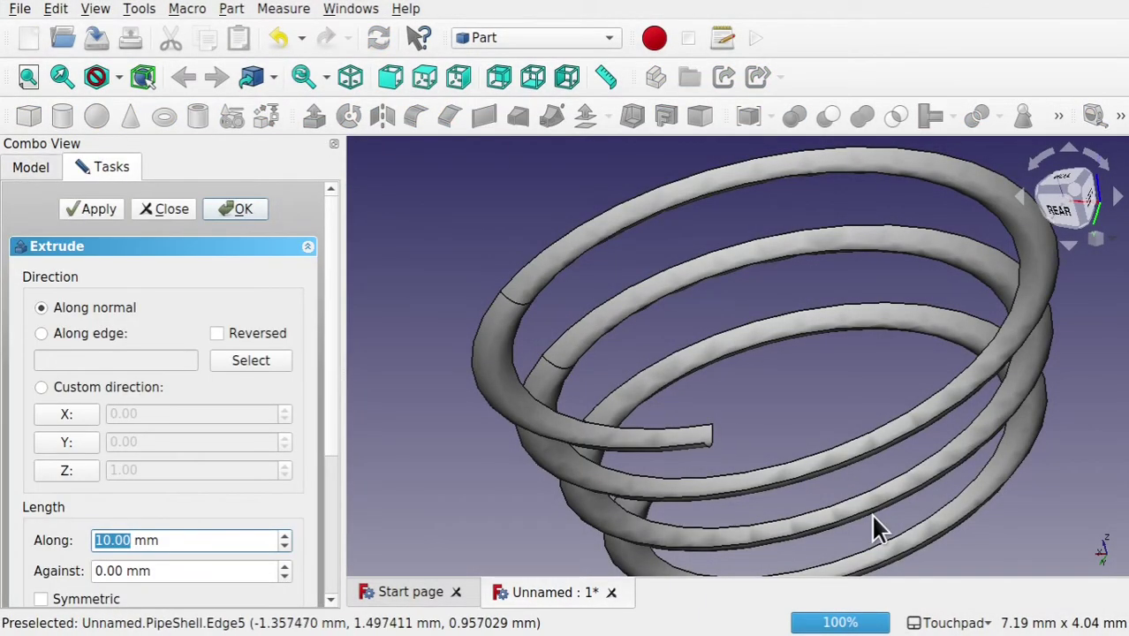
mouse_move(1116, 557)
shift+mouse_down()
mouse_move(1125, 526)
mouse_move(1123, 541)
shift+mouse_up()
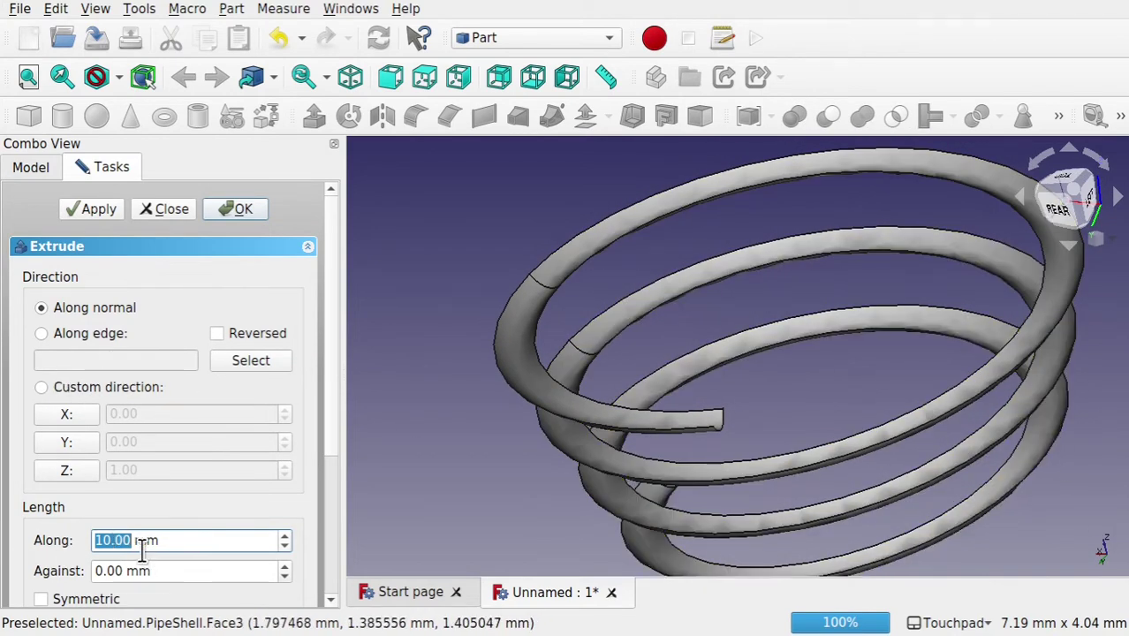
text(0)
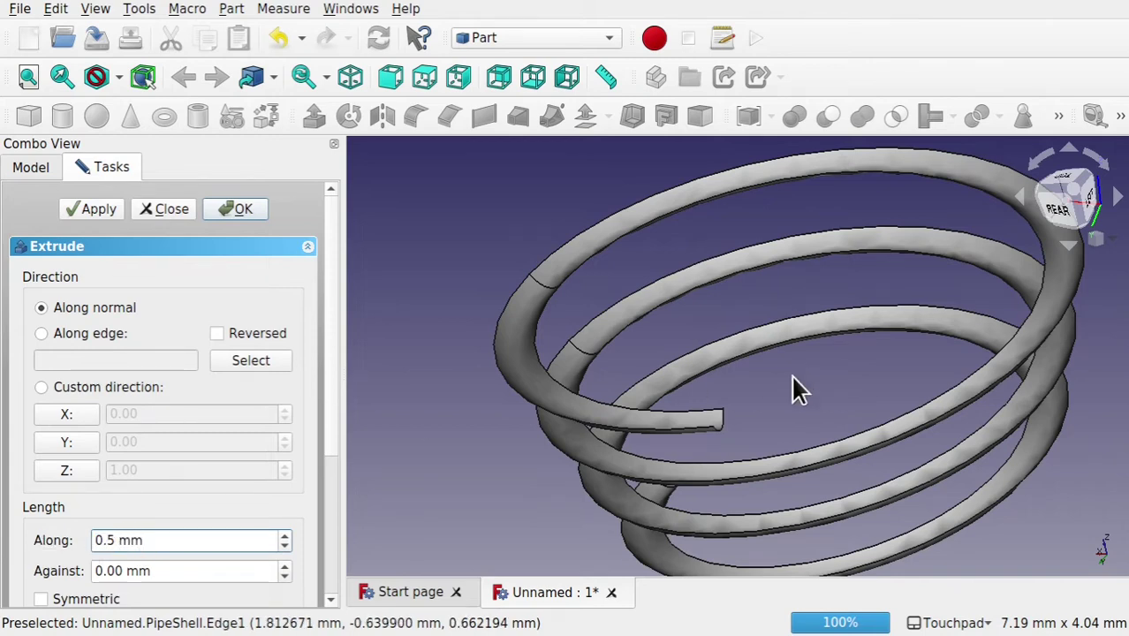
shift+drag(881, 370, 913, 438)
alt+drag(892, 422, 884, 379)
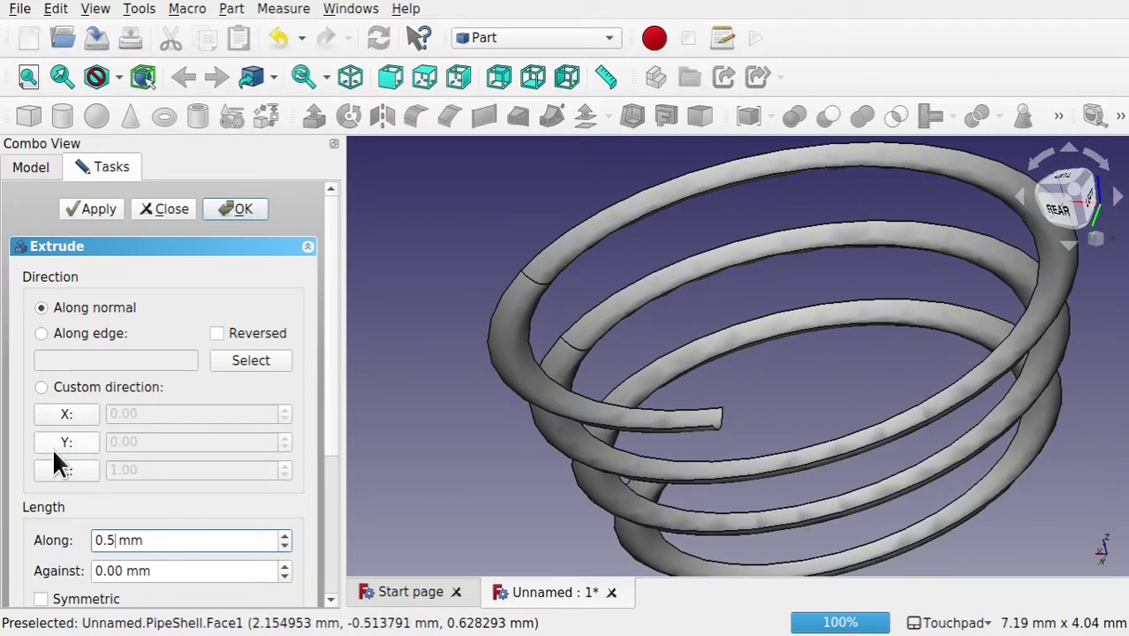
click(67, 469)
drag(333, 281, 351, 421)
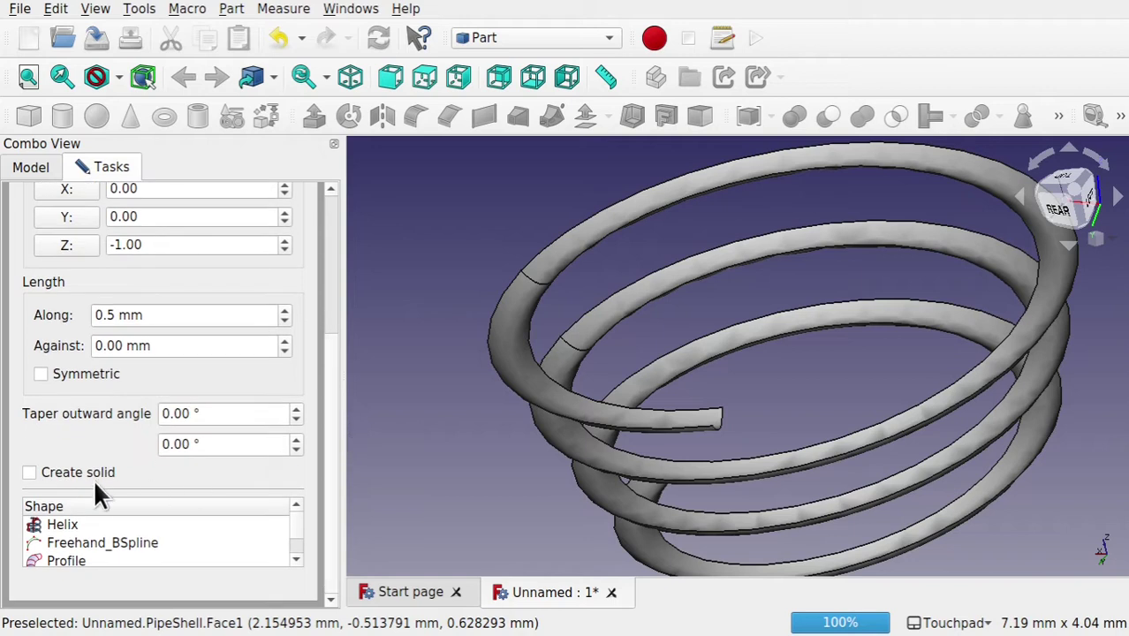
scroll(300, 548, down, 1)
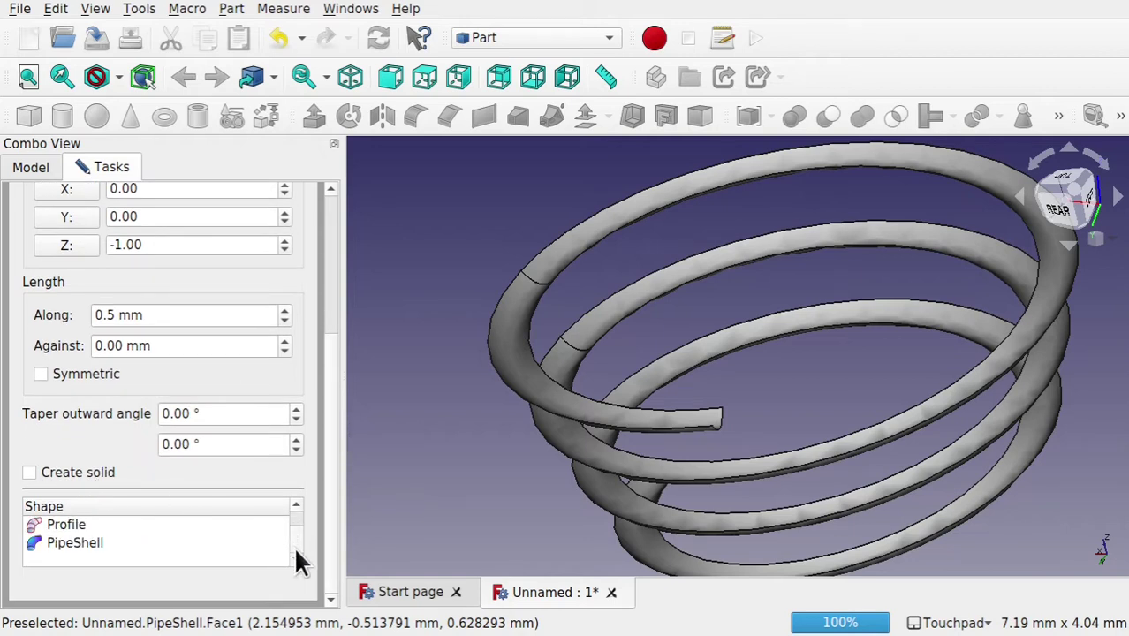
click(75, 542)
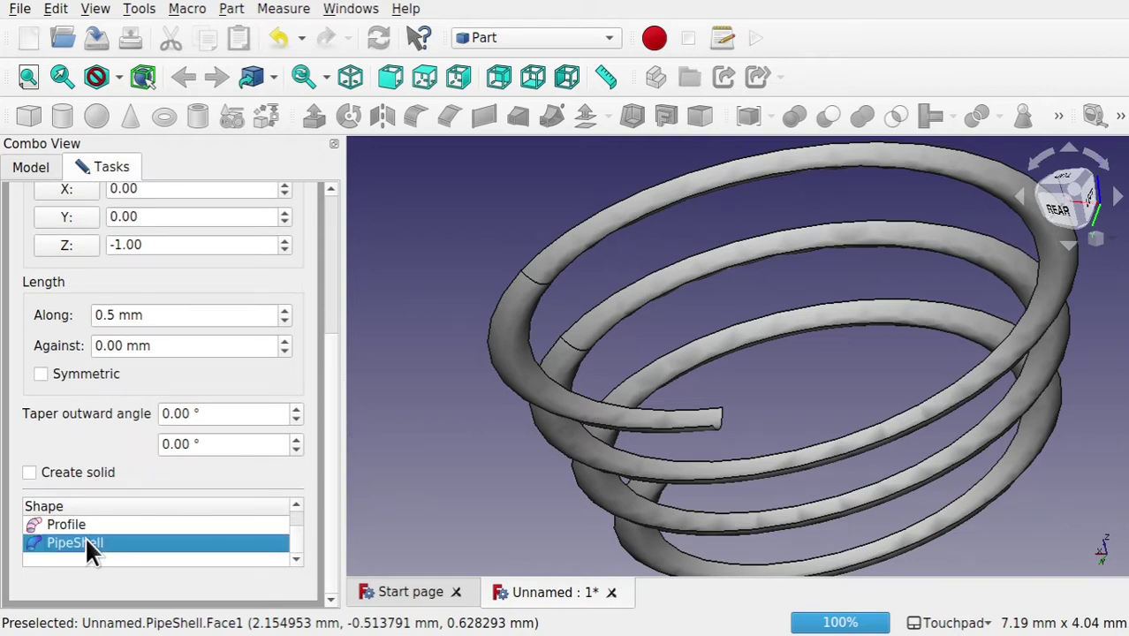
scroll(334, 221, up, 3)
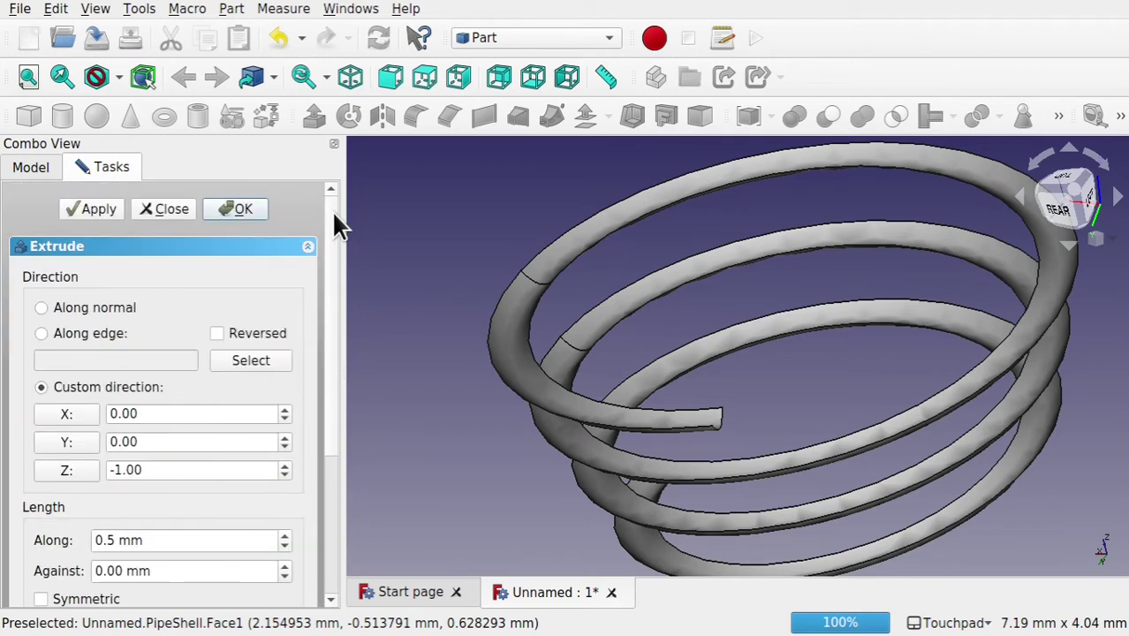
click(244, 209)
shift+drag(643, 415, 529, 423)
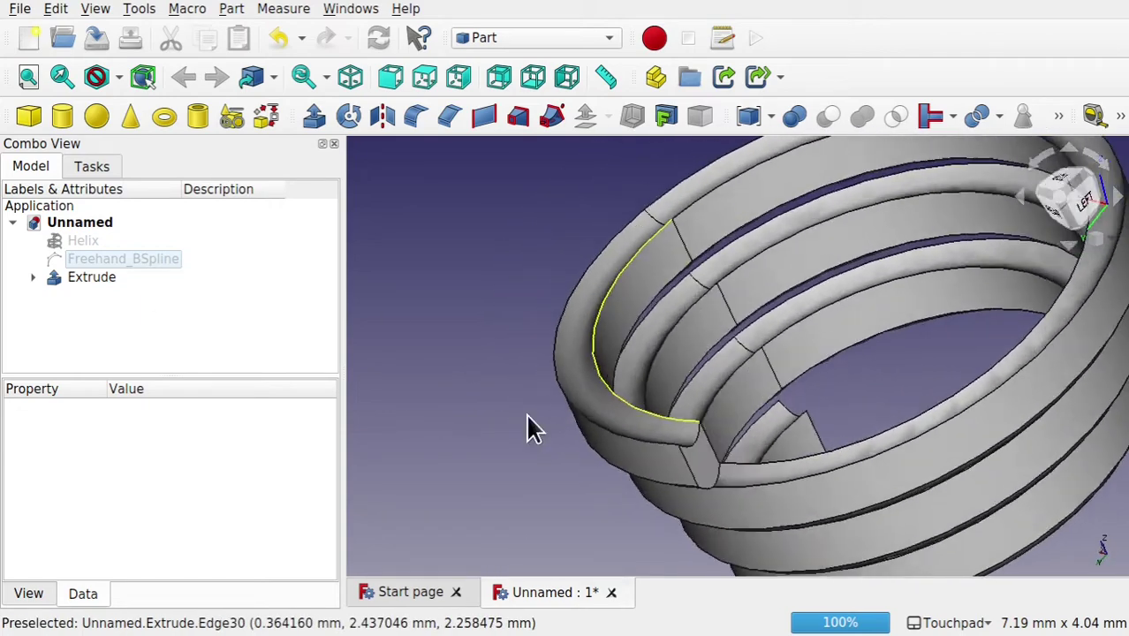
Set the extrusion's Length Fwd to 0.10 mm and inspect the thickened coil from several angles
click(87, 278)
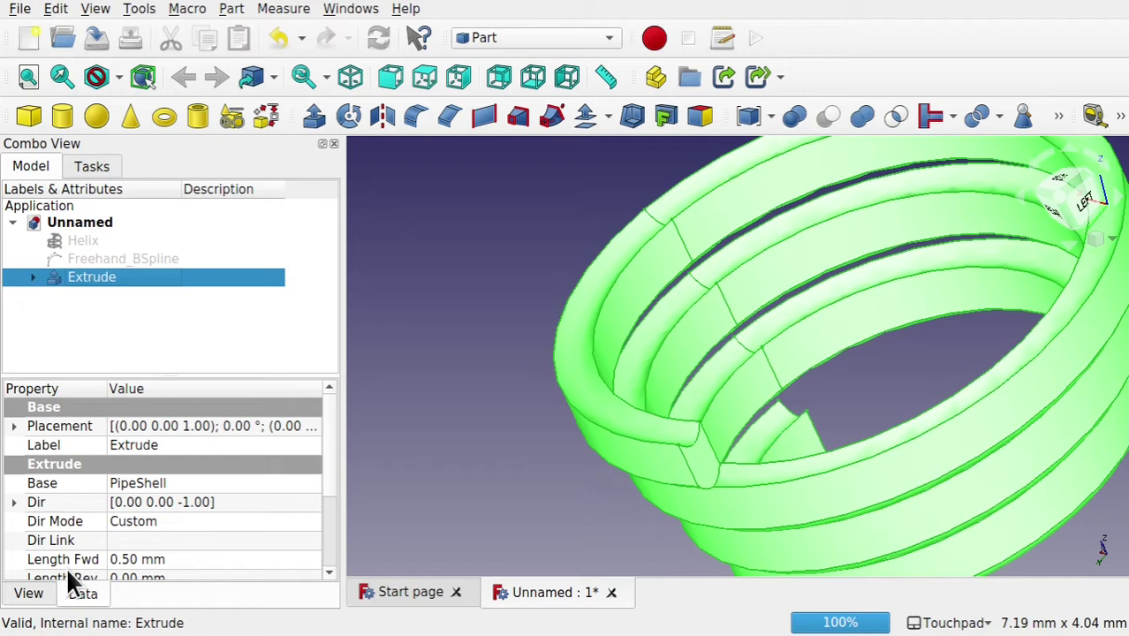
click(129, 562)
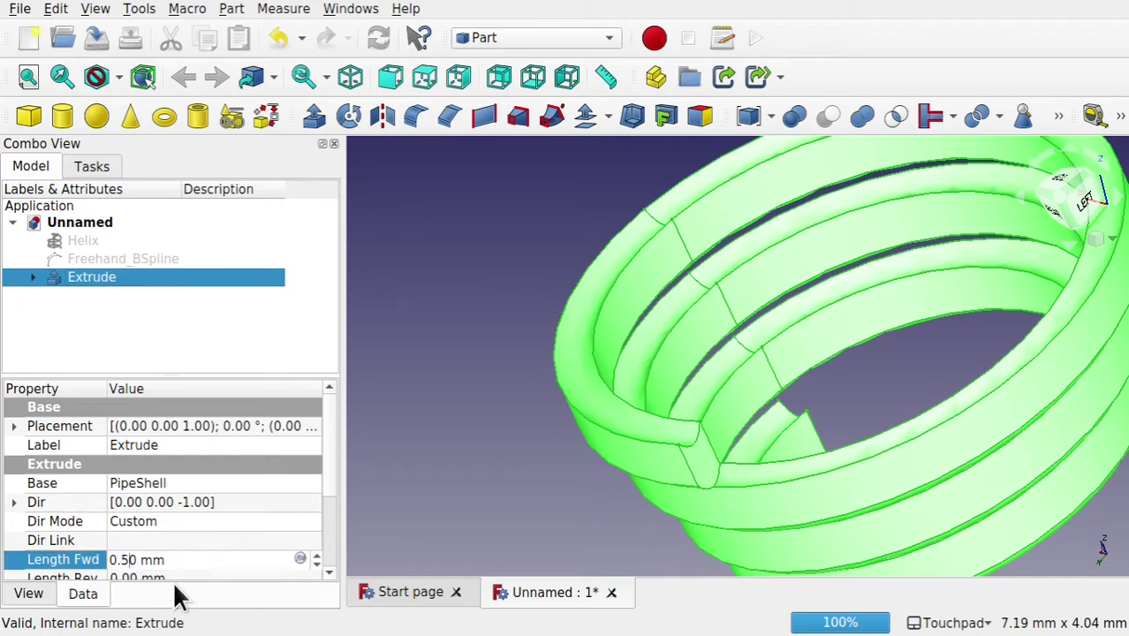
key(Return)
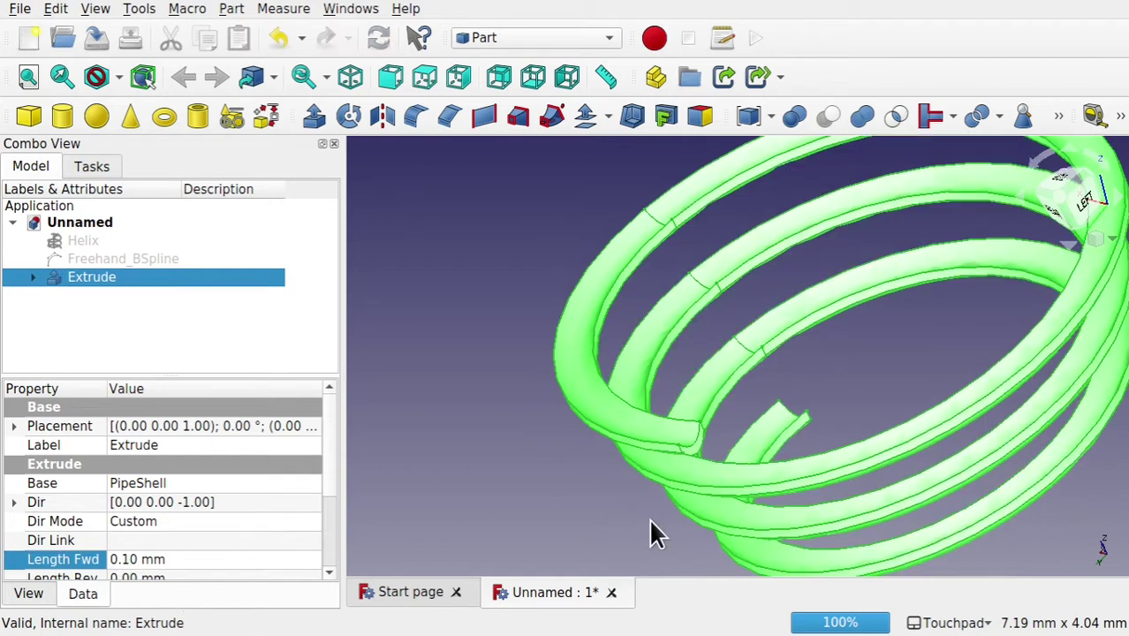
shift+drag(767, 521, 653, 503)
click(716, 433)
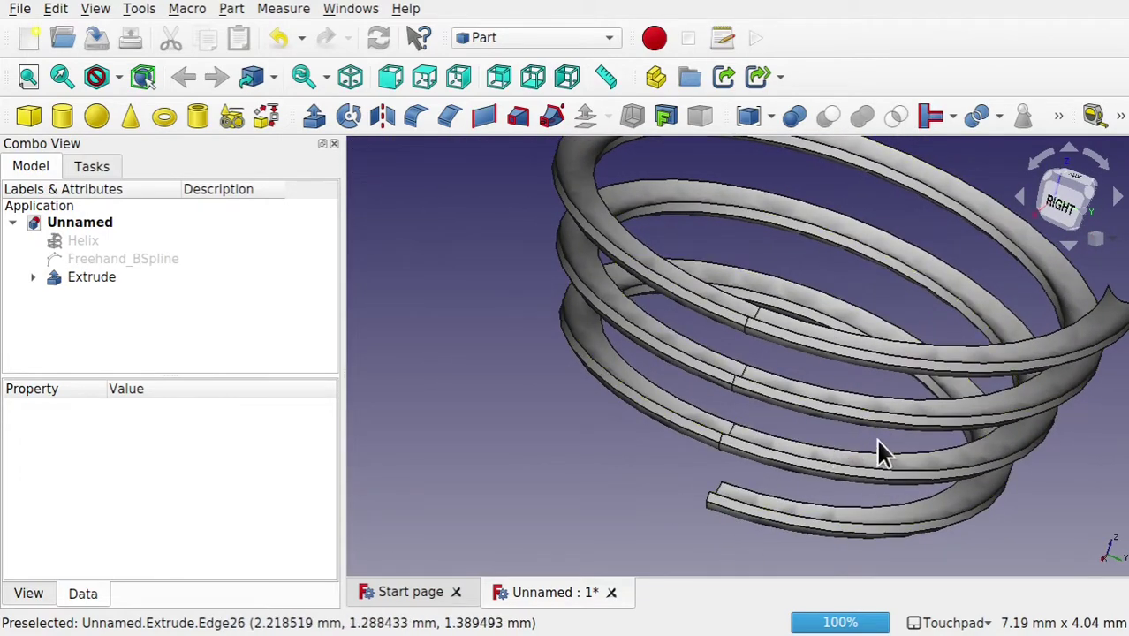
shift+drag(975, 408, 802, 415)
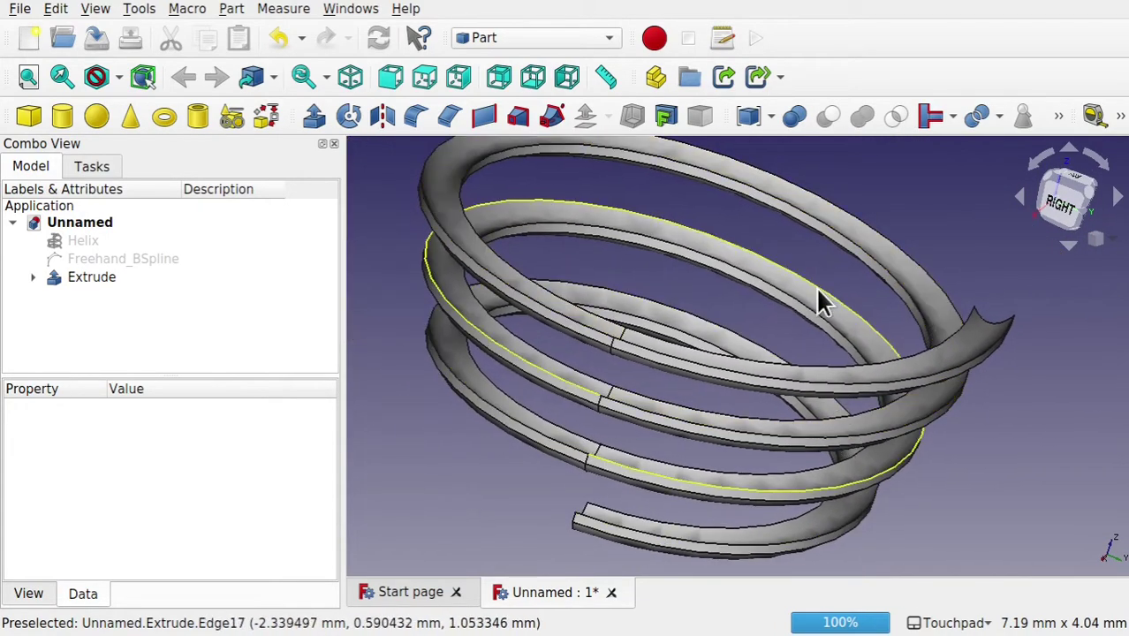
shift+drag(851, 257, 829, 292)
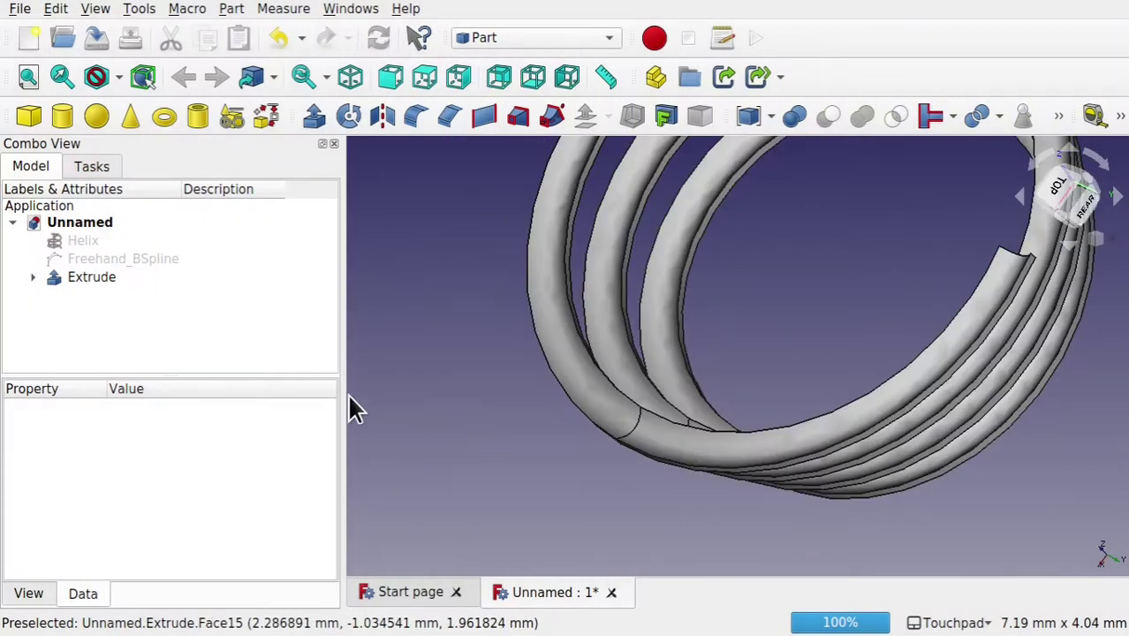
Delete the extrusion, the pipe shell, its profile and the freehand B-spline, keeping only the helix
click(84, 277)
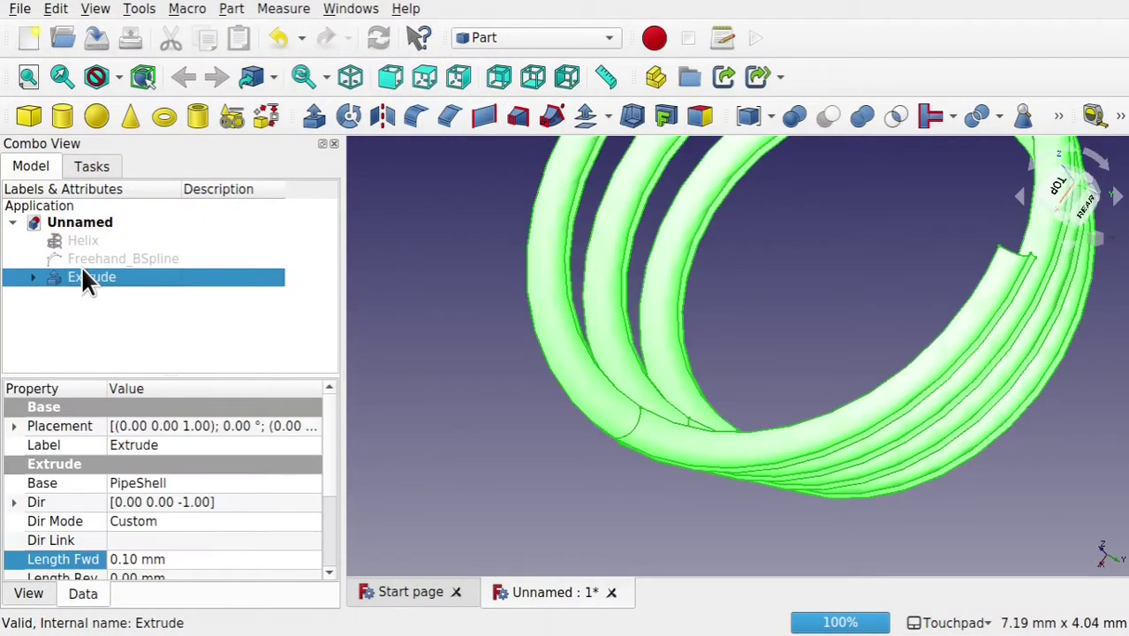
key(Delete)
click(99, 279)
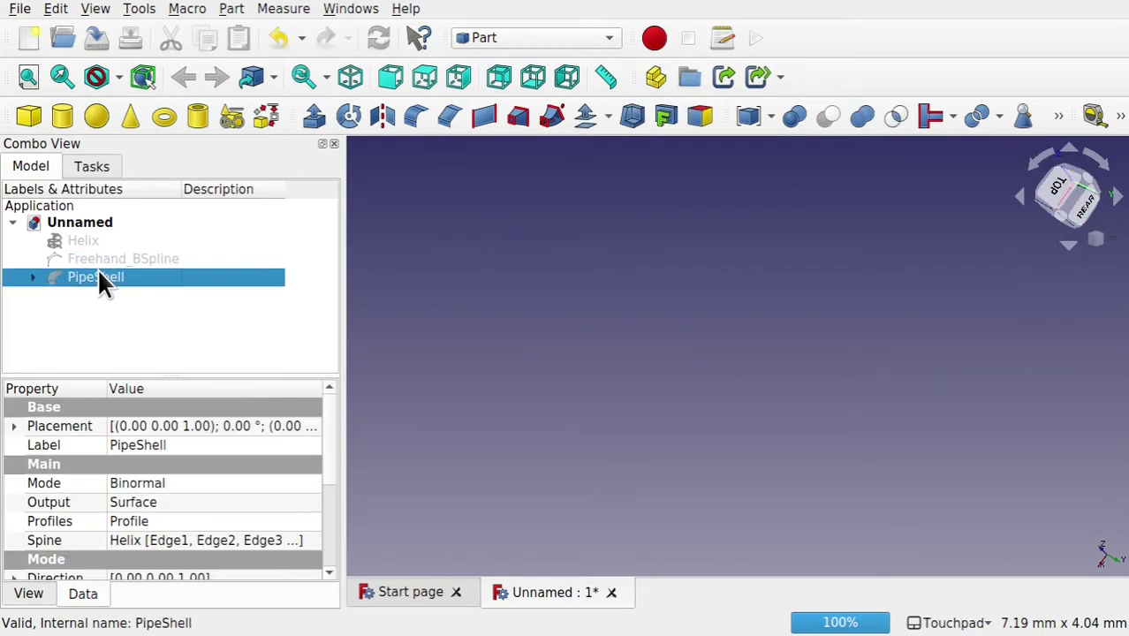
key(Delete)
click(93, 279)
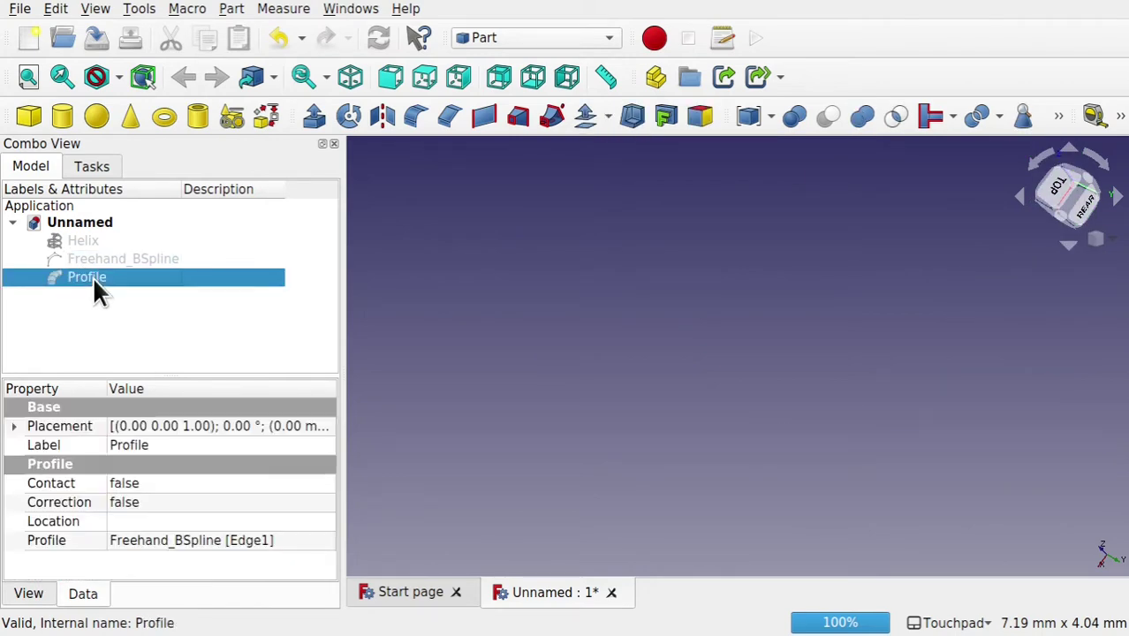
key(Delete)
click(108, 258)
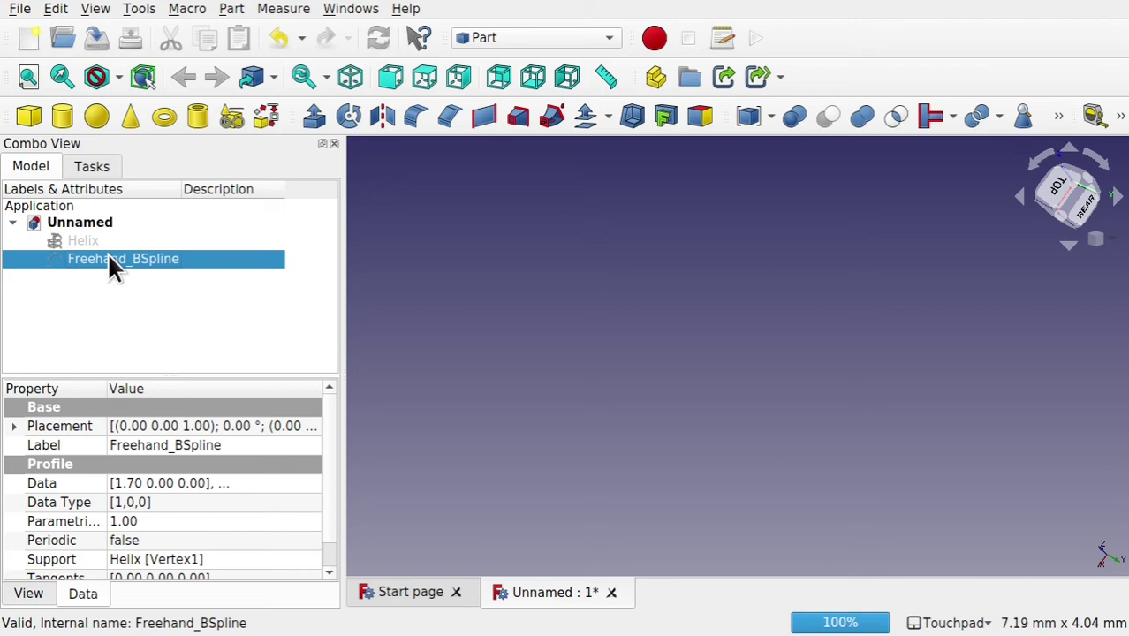
key(Delete)
Make the helix visible and switch to the Sketcher workbench
click(84, 241)
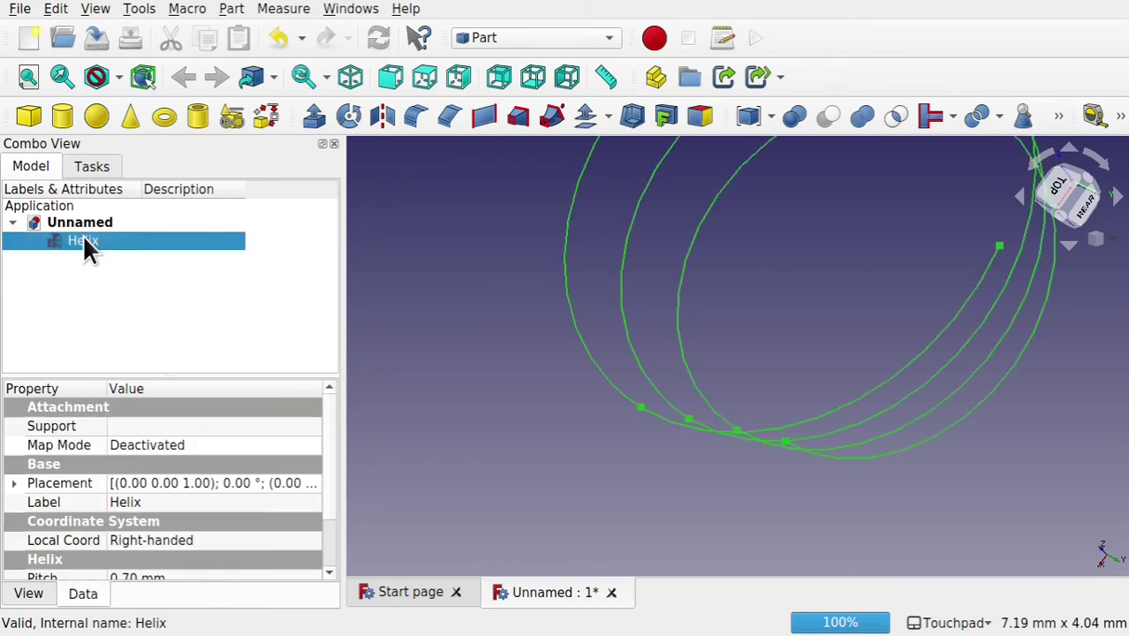
alt+drag(589, 350, 630, 310)
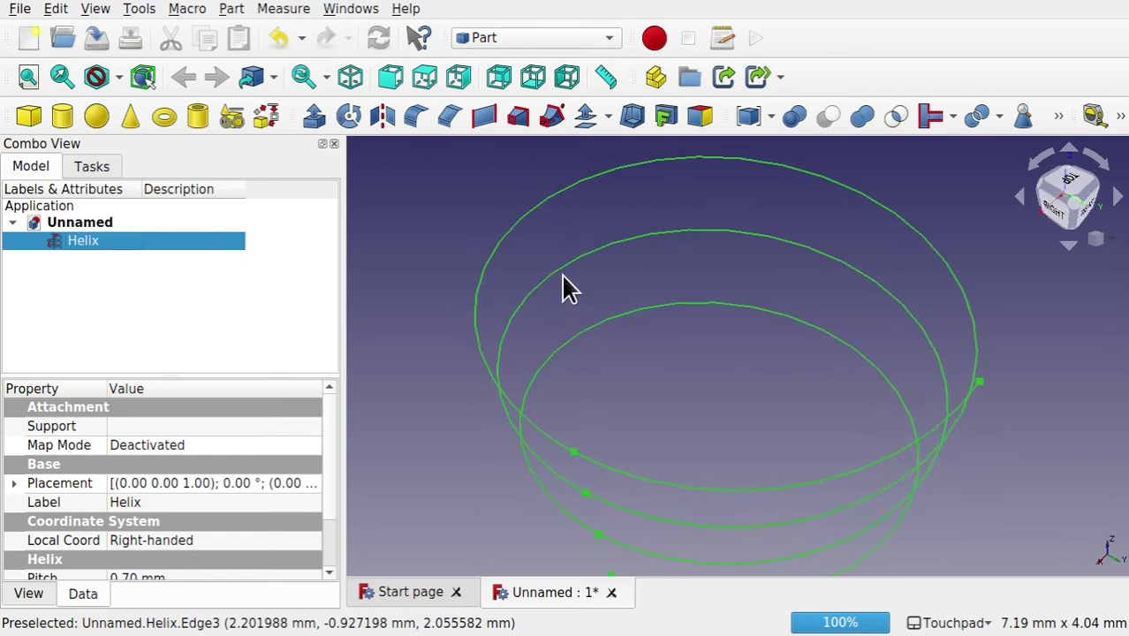
click(498, 35)
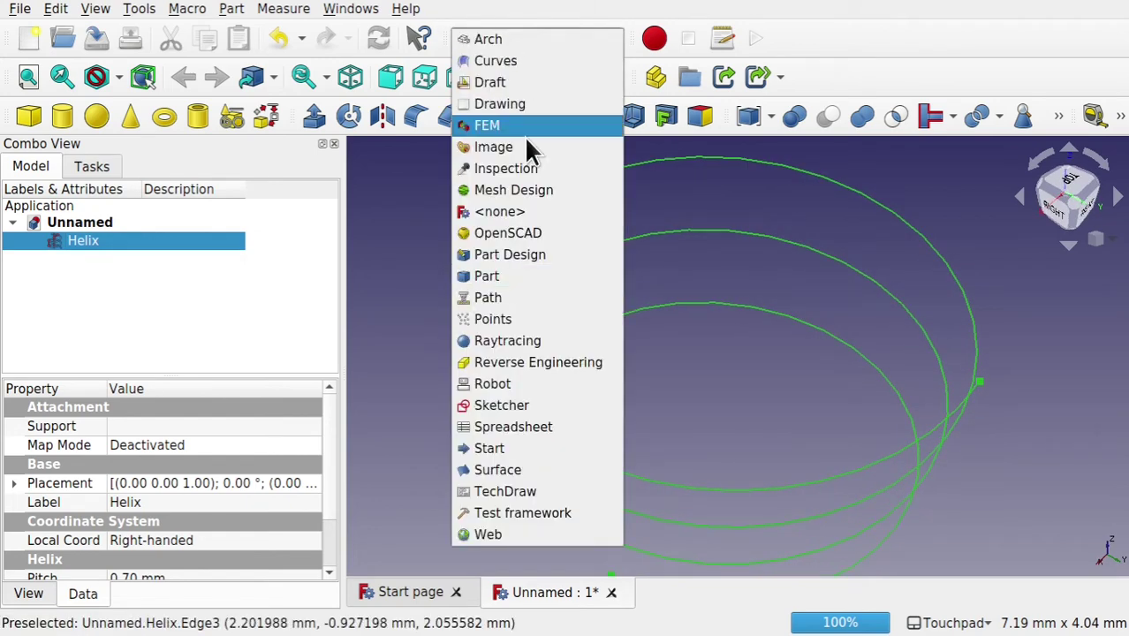
click(532, 405)
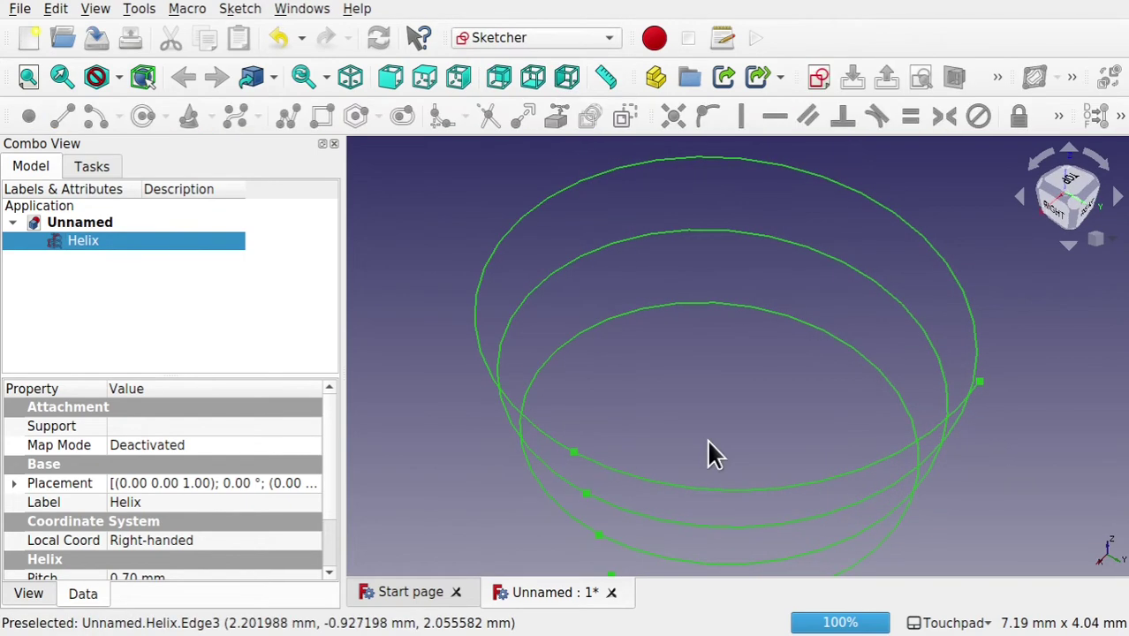
Create a new sketch attached to the vertex at the helix's lower end using the Translate method
alt+drag(710, 440, 664, 312)
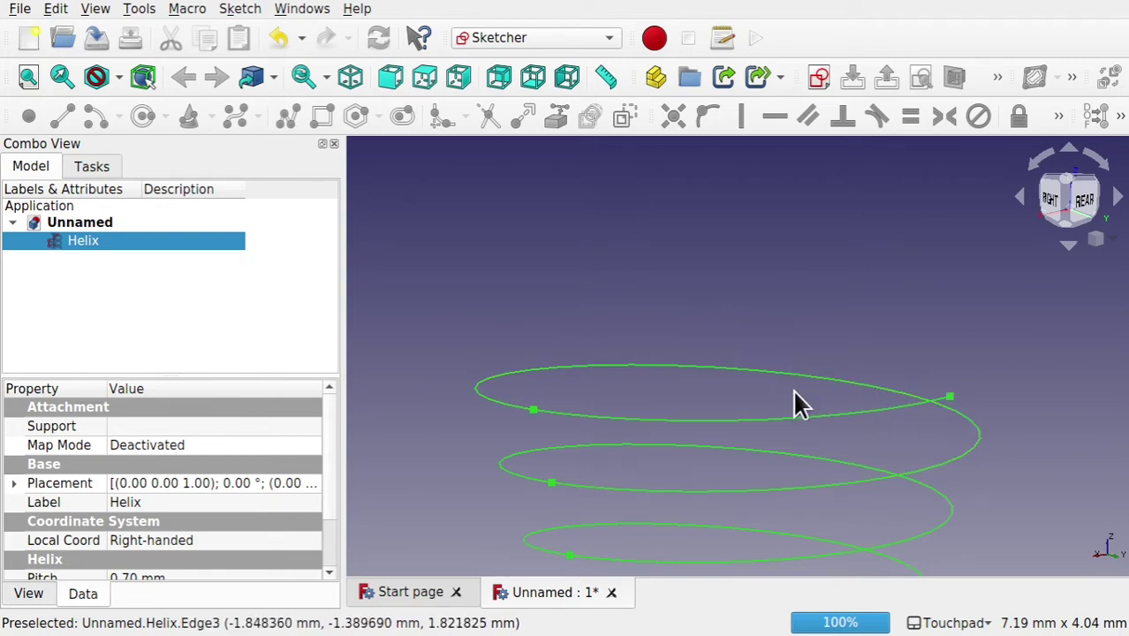
shift+drag(808, 419, 797, 200)
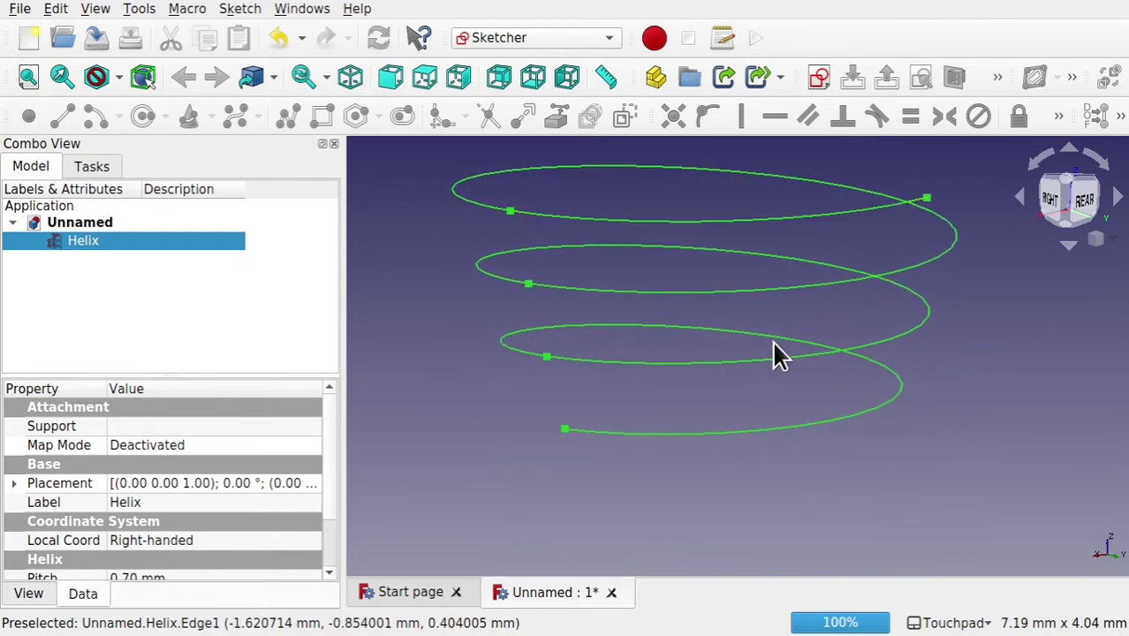
click(563, 429)
alt+drag(545, 358, 547, 439)
click(533, 408)
click(532, 408)
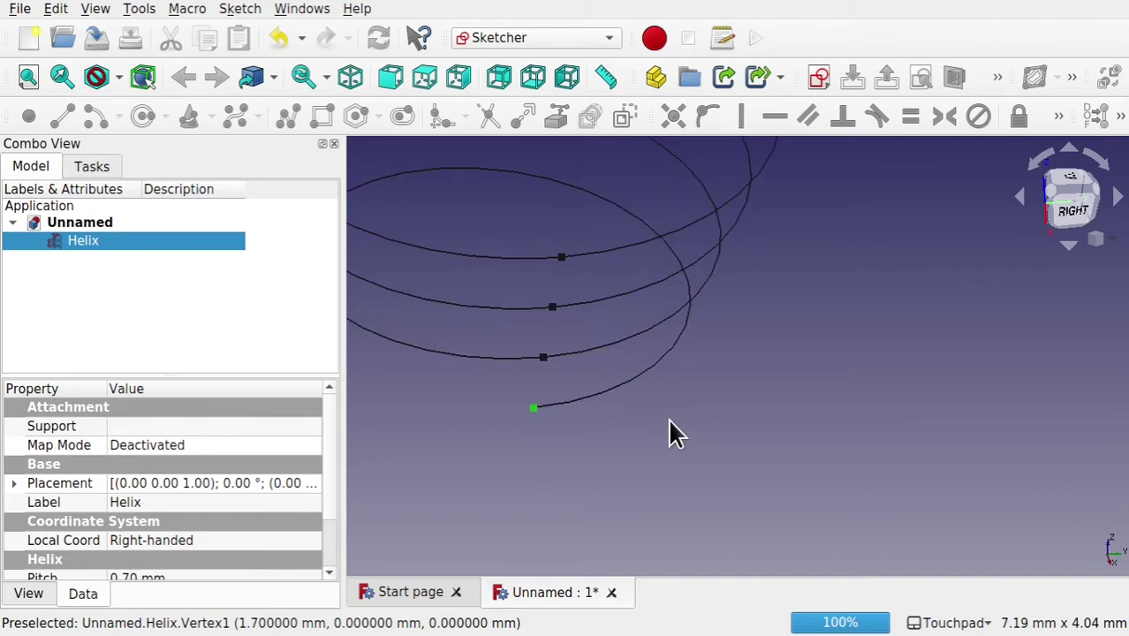
click(819, 77)
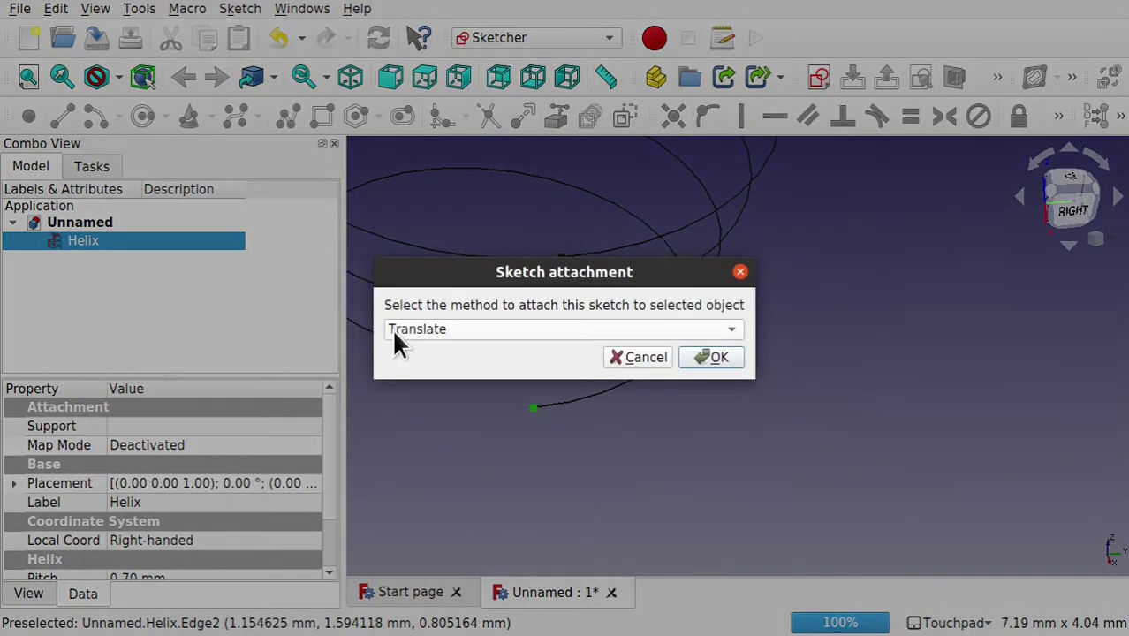
click(499, 330)
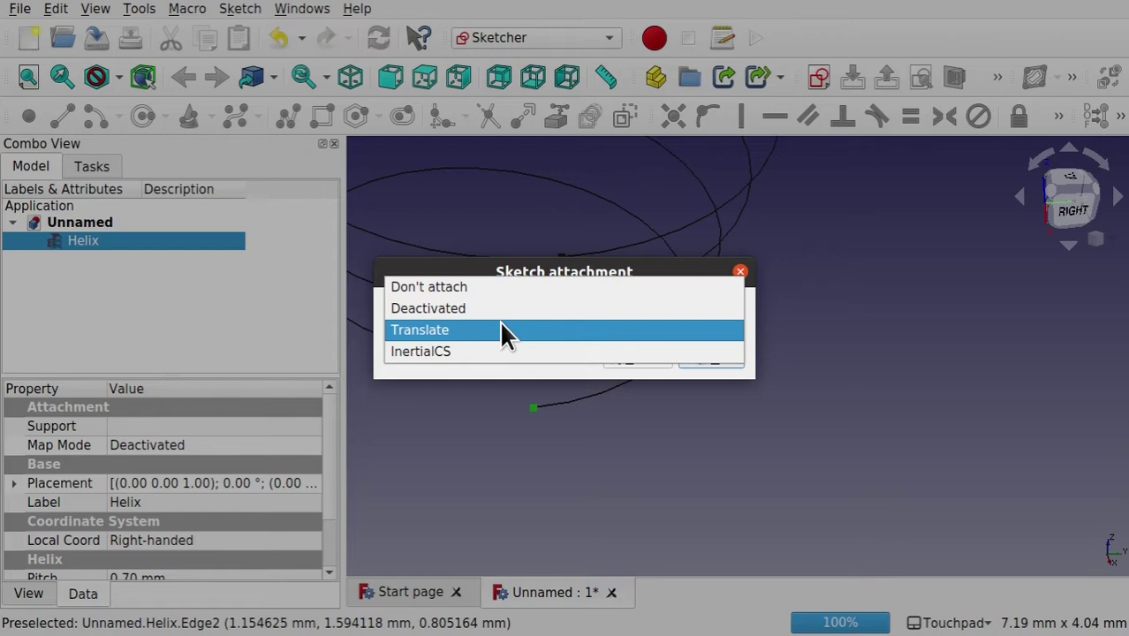
click(504, 333)
click(714, 357)
mouse_move(692, 531)
alt+mouse_down()
mouse_move(594, 485)
mouse_move(720, 520)
mouse_move(846, 494)
mouse_move(697, 488)
mouse_move(718, 516)
mouse_move(764, 361)
mouse_move(836, 334)
mouse_move(865, 352)
mouse_move(826, 360)
alt+mouse_up()
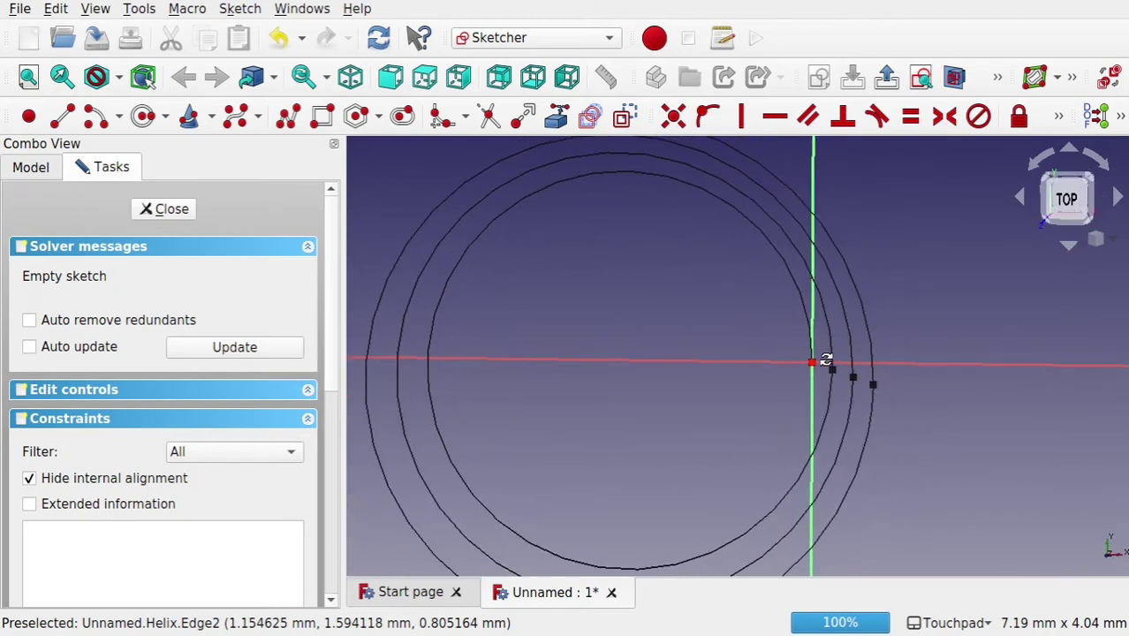
Draw a circle of about 0.18 mm radius centred on the sketch origin and close the sketch
click(144, 119)
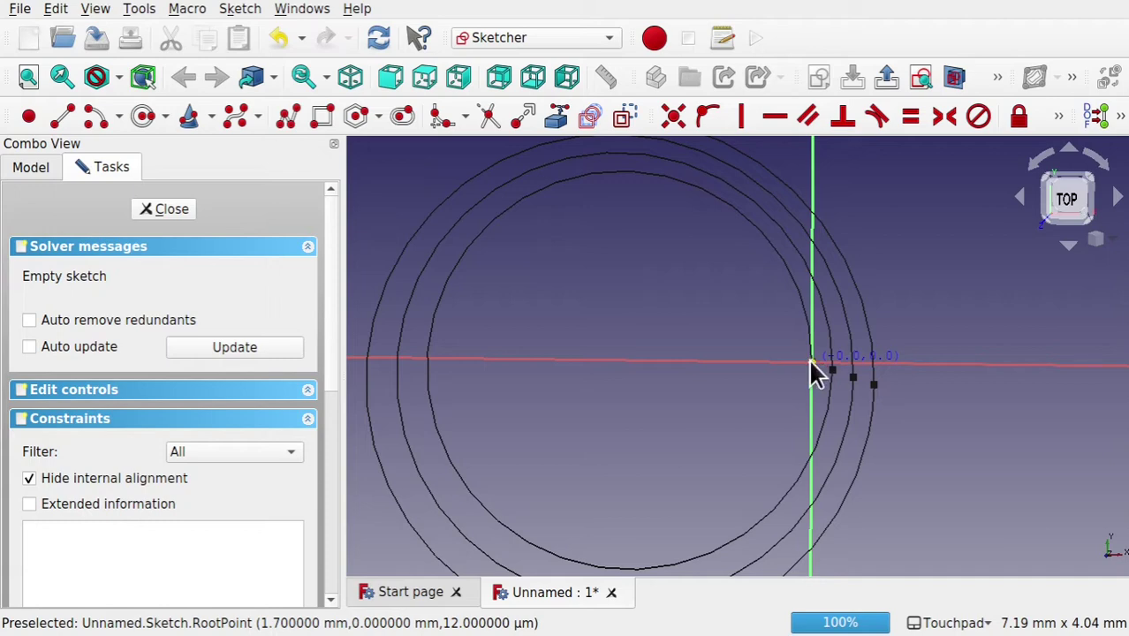
click(811, 362)
click(830, 358)
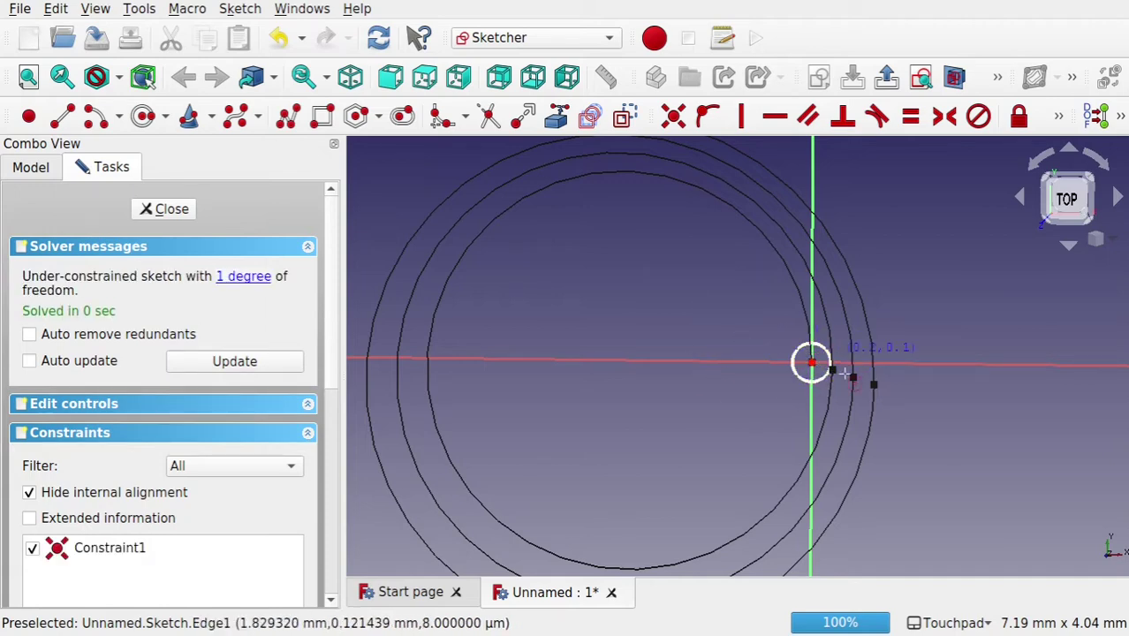
click(167, 209)
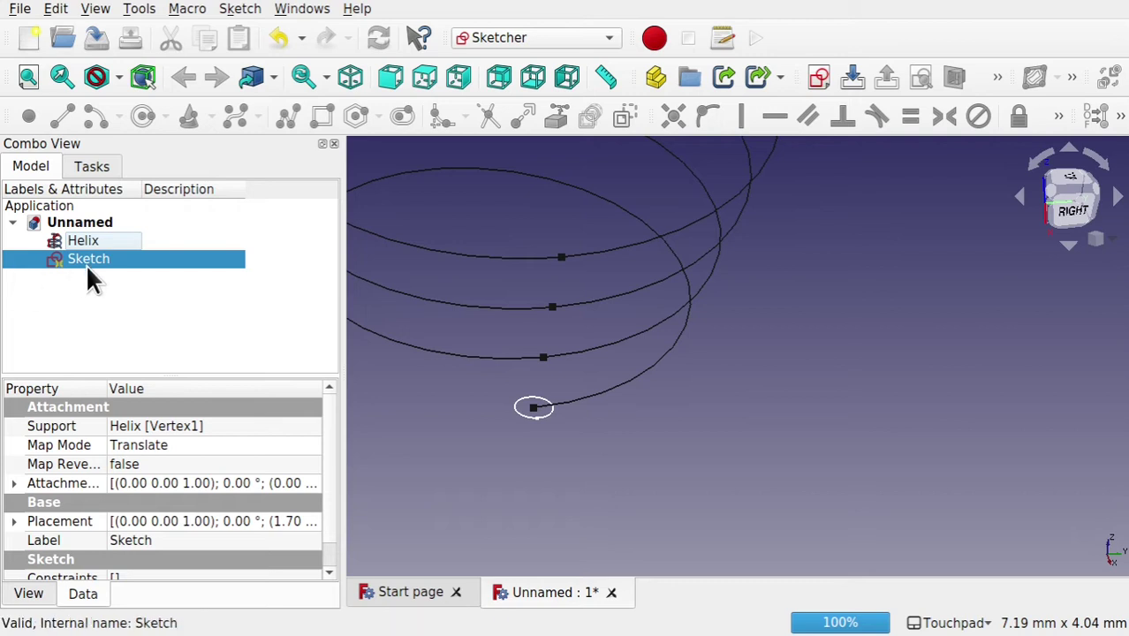
Set the sketch's placement angle to 90° and its rotation axis to y 1 and z 0
click(14, 522)
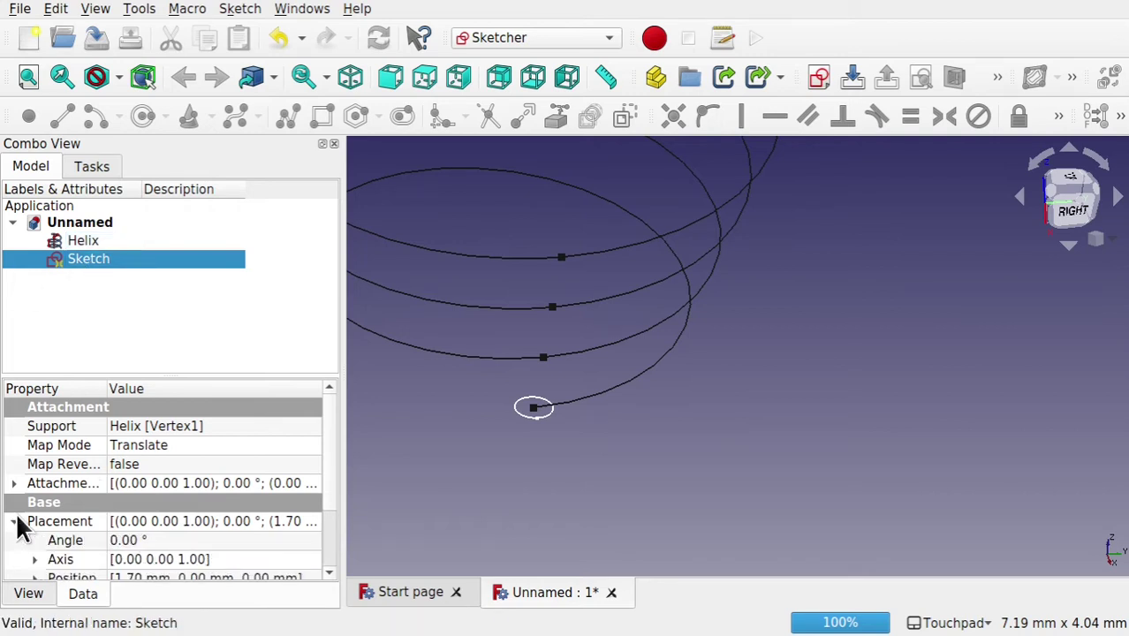
click(155, 540)
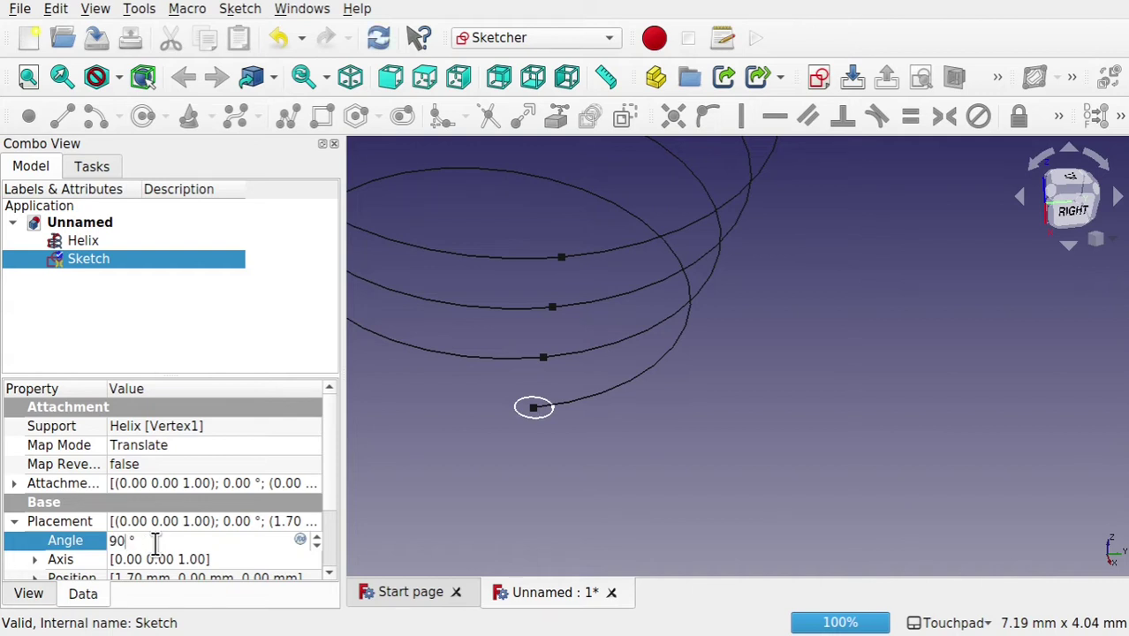
click(34, 560)
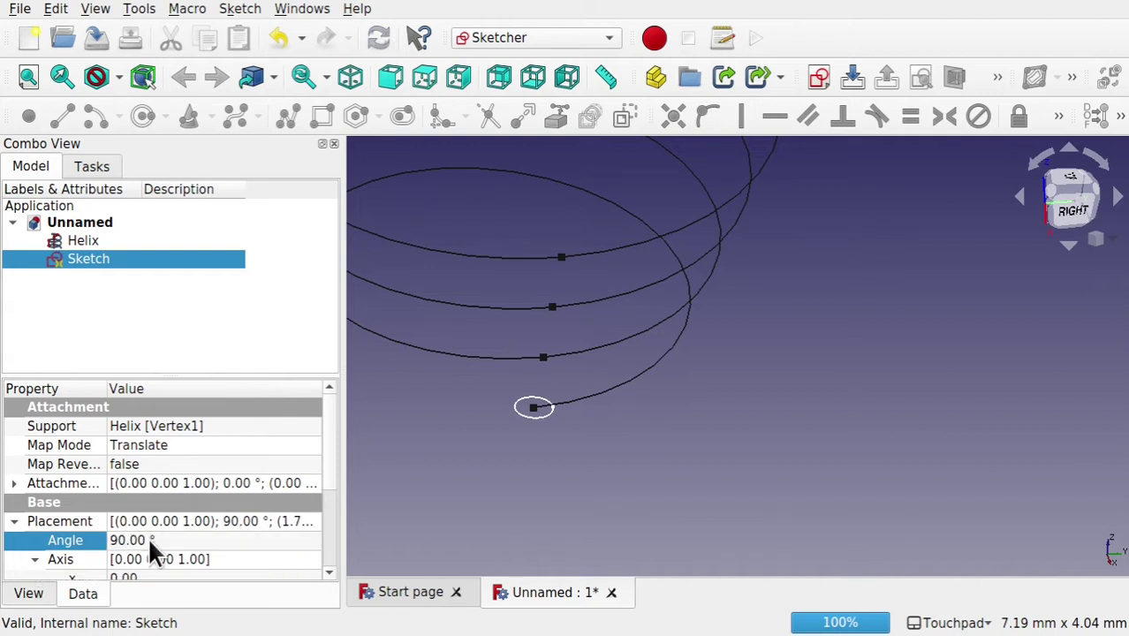
drag(327, 478, 333, 547)
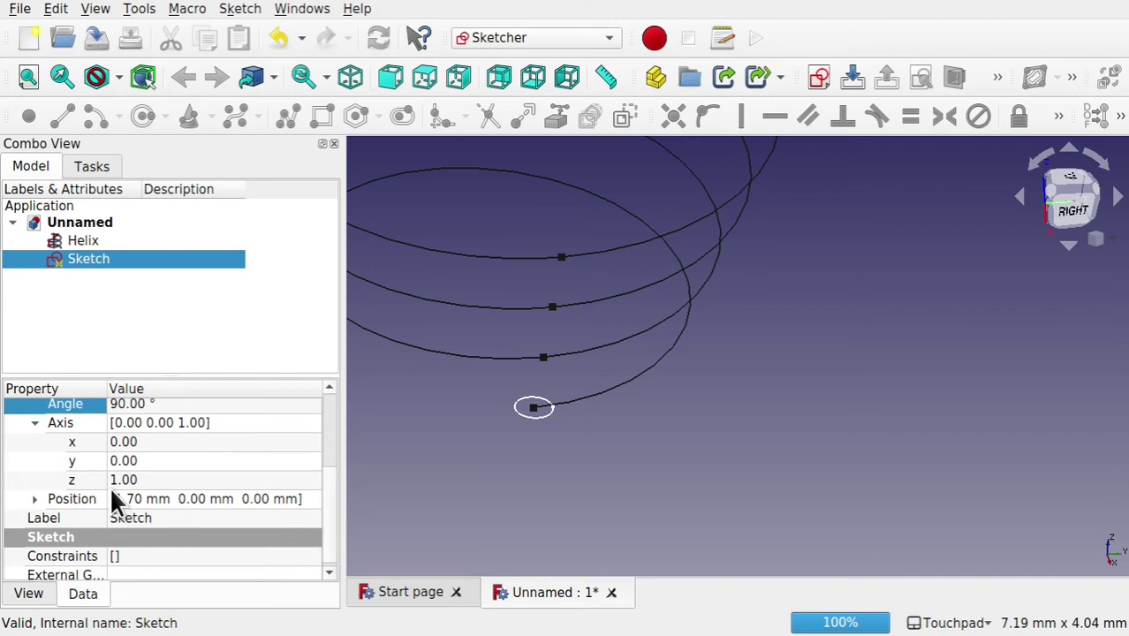
click(167, 462)
text(1)
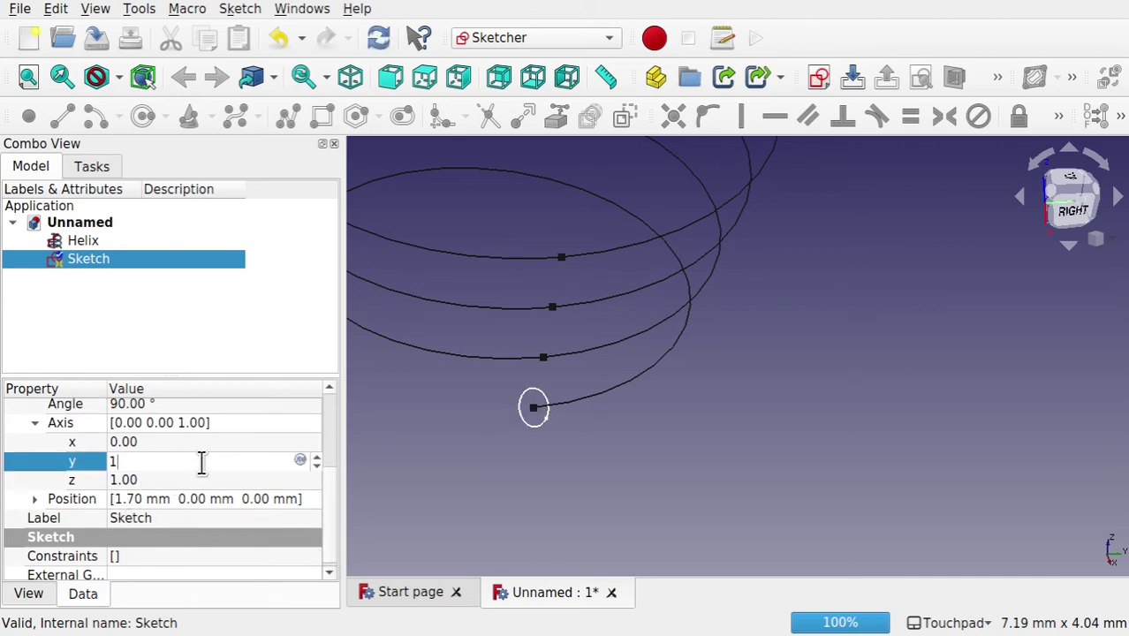
click(181, 480)
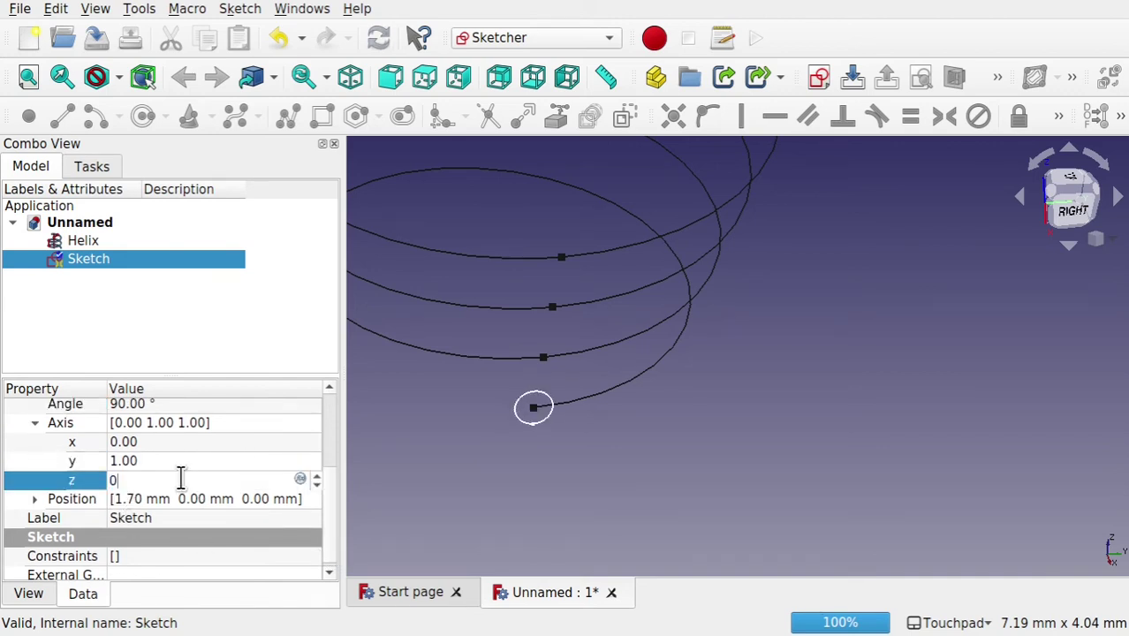
text(0)
Change the sketch's rotation axis to y 0 and x 1 and check the circle's orientation against the helix
click(145, 465)
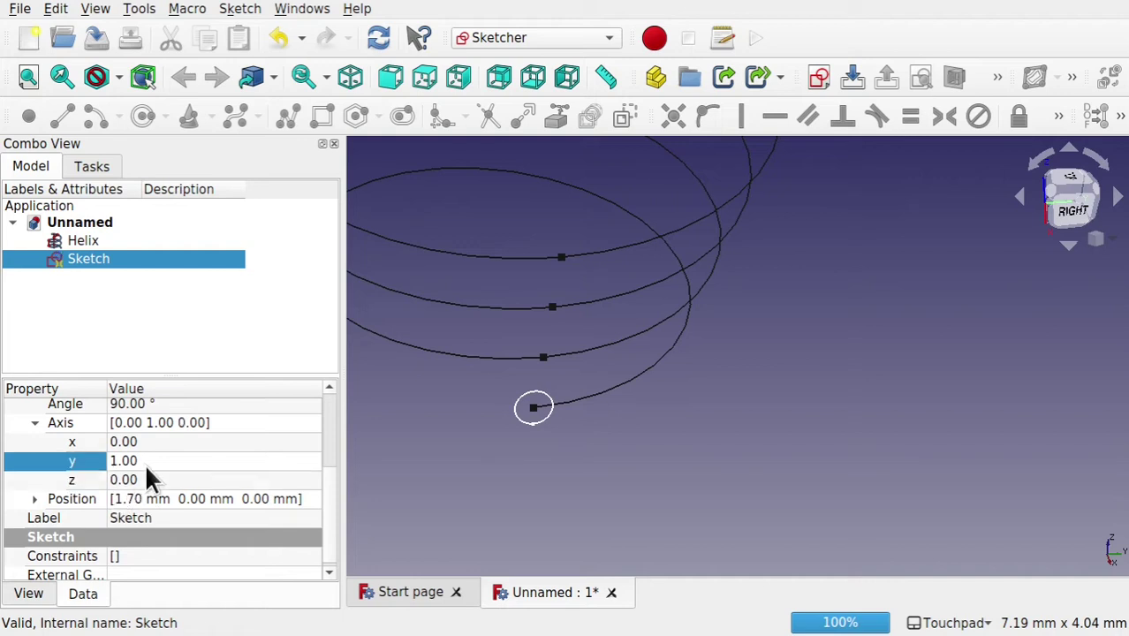
text(0)
click(165, 442)
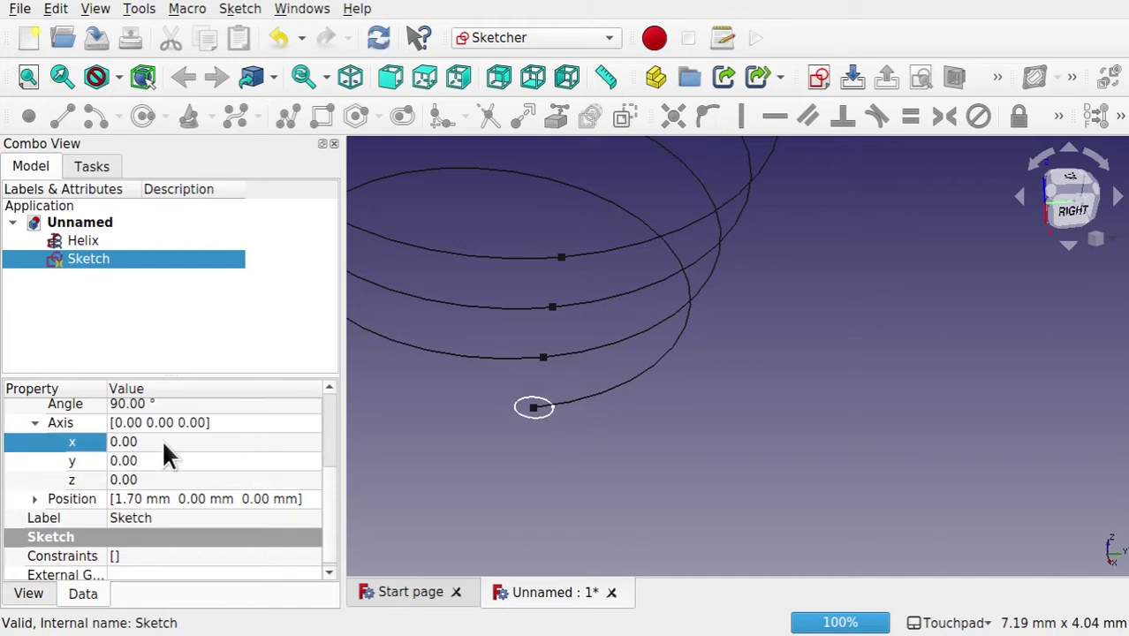
text(1)
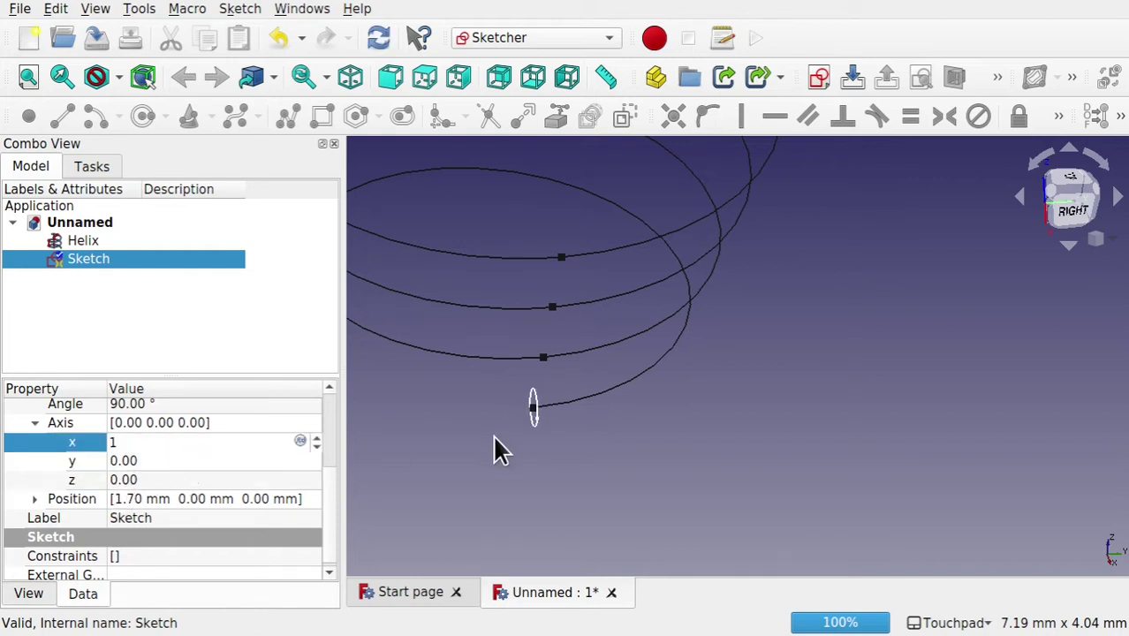
key(Return)
click(517, 432)
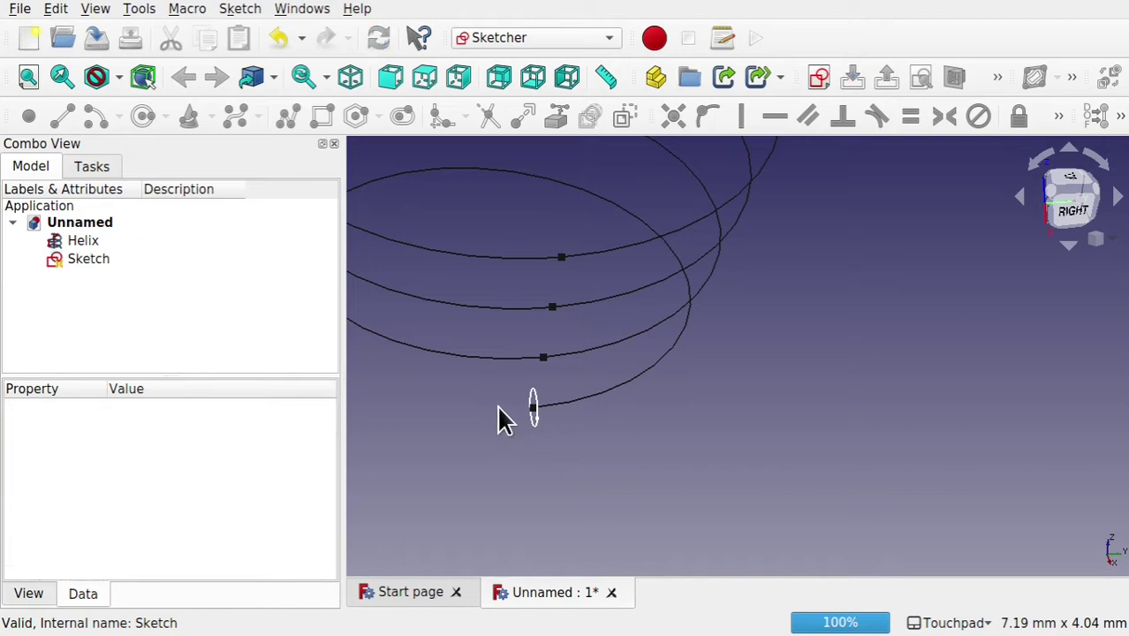
mouse_move(501, 423)
alt+mouse_down()
mouse_move(625, 395)
mouse_move(700, 348)
mouse_move(483, 416)
mouse_move(449, 408)
alt+mouse_up()
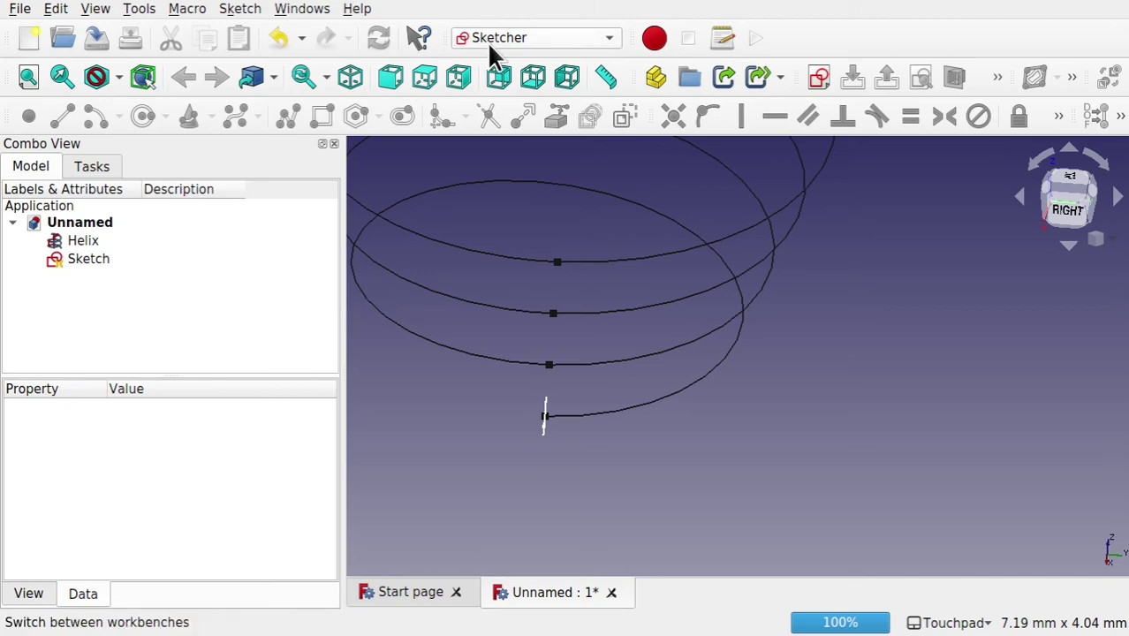
Switch to the Curves workbench and create a pipe shell profile from the circle sketch
click(486, 41)
click(529, 60)
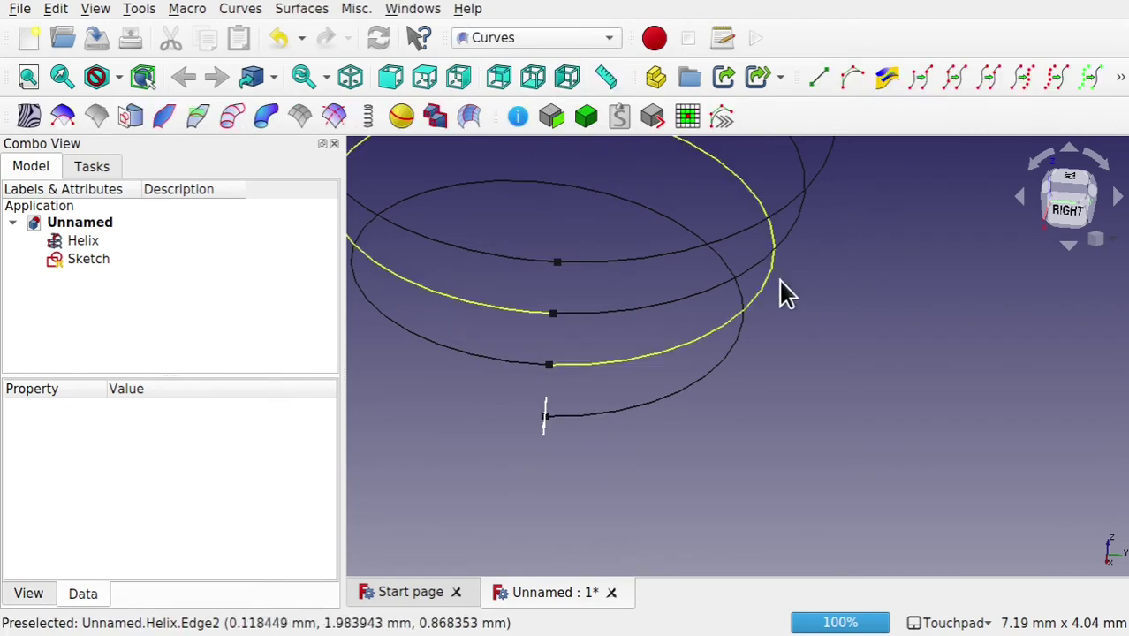
mouse_move(776, 361)
alt+mouse_down()
mouse_move(537, 503)
mouse_move(562, 506)
mouse_move(504, 434)
alt+mouse_up()
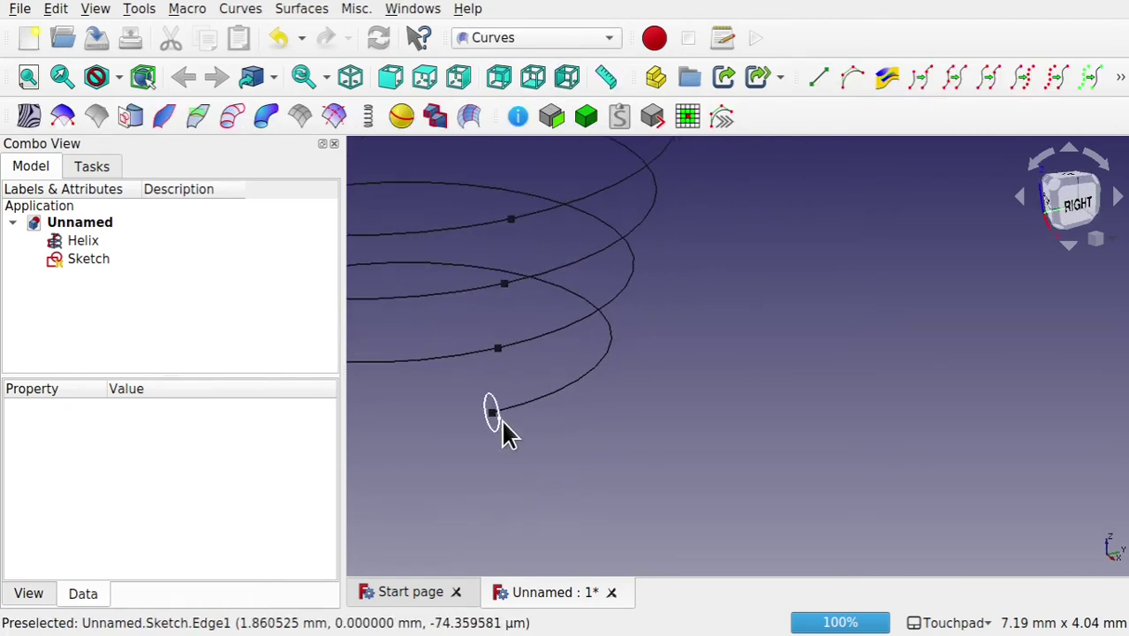
click(498, 427)
scroll(649, 388, down, 3)
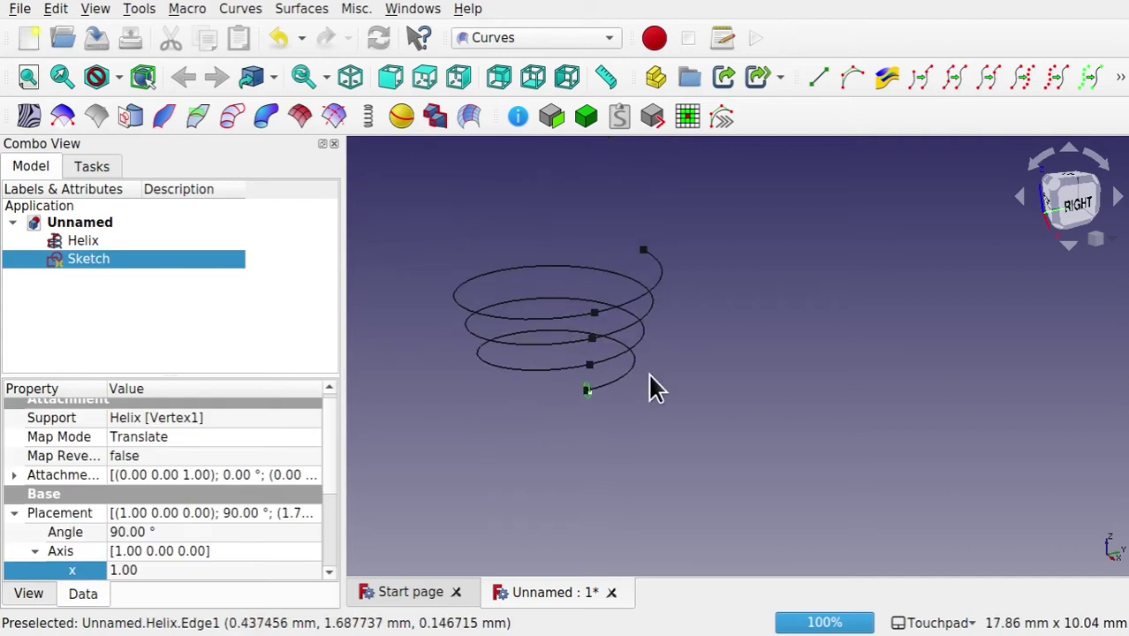
scroll(534, 313, up, 3)
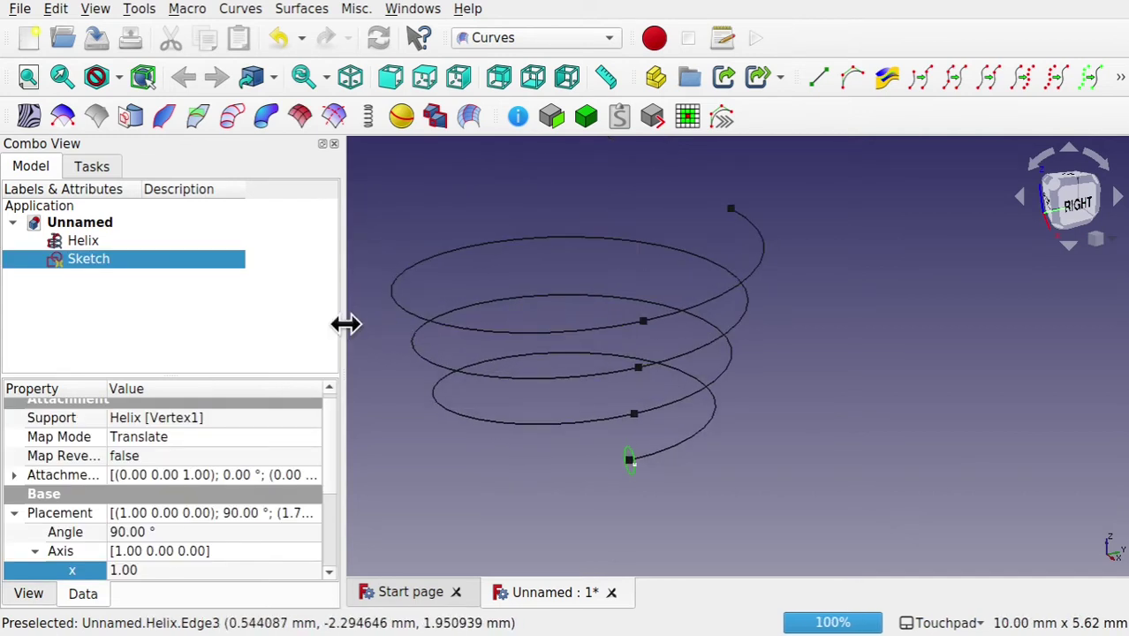
drag(345, 324, 276, 321)
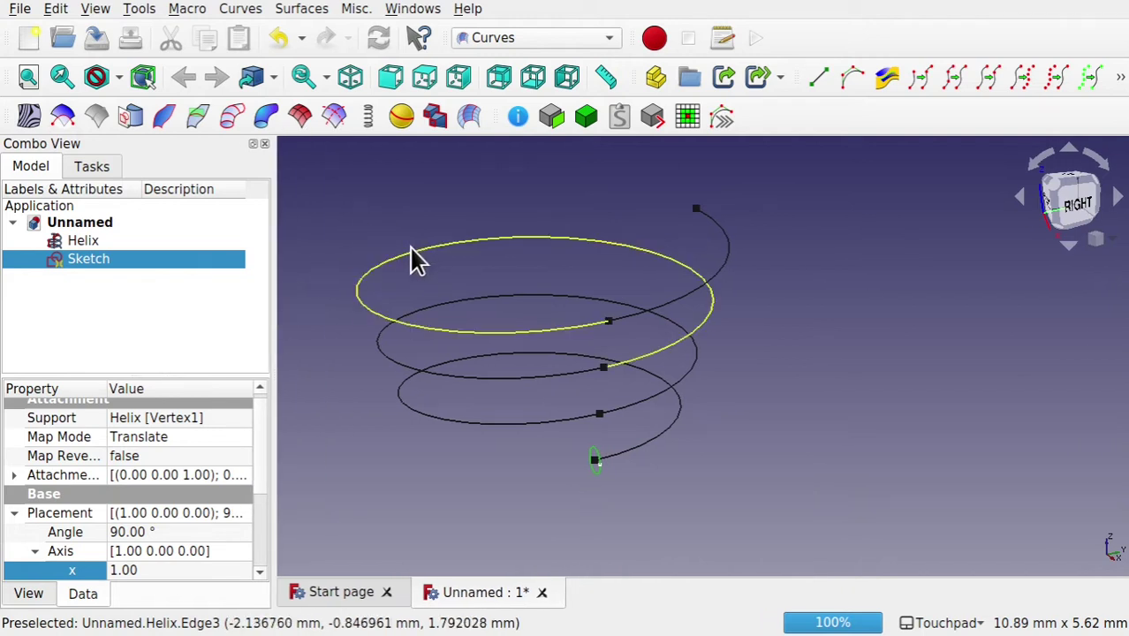
click(234, 119)
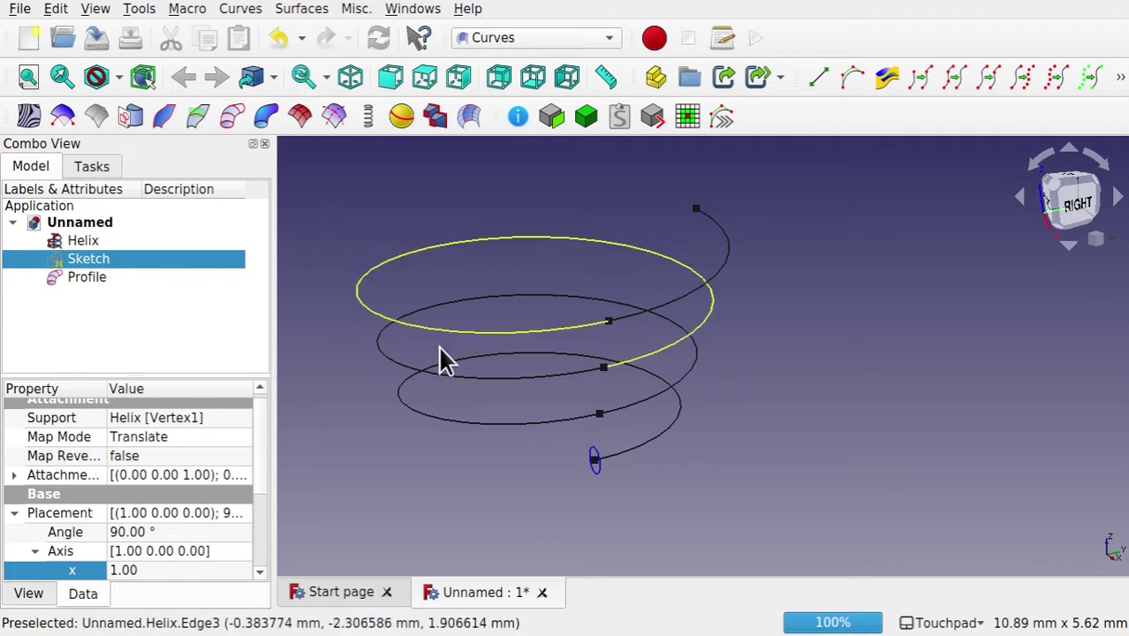
Create a pipe shell from the circular profile along all four edges of the helix
scroll(577, 469, up, 3)
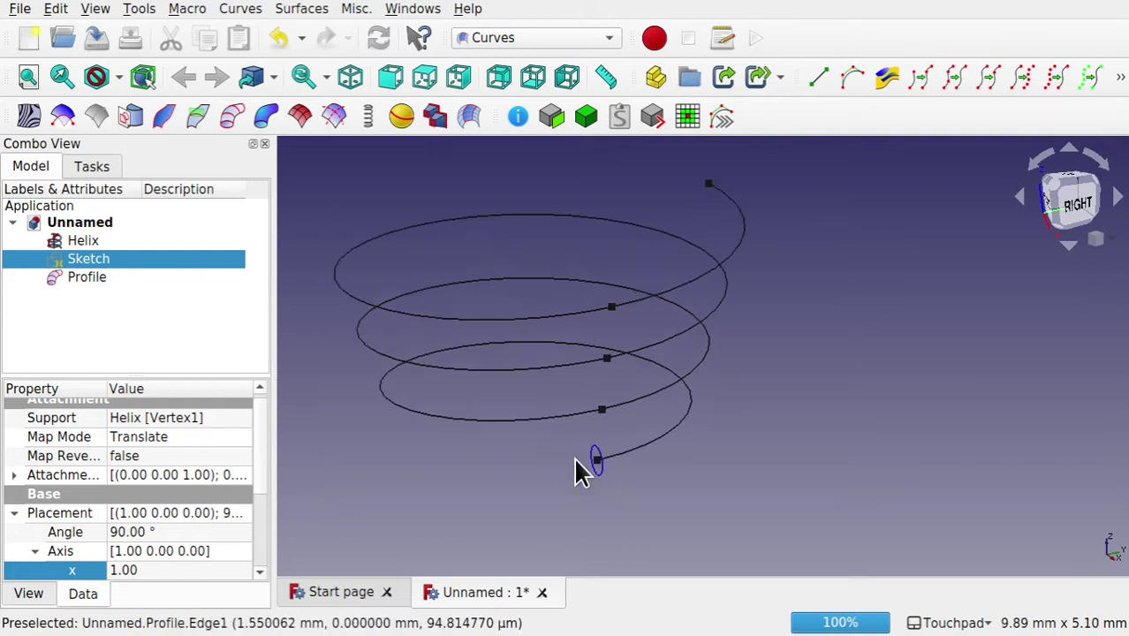
click(674, 502)
click(78, 279)
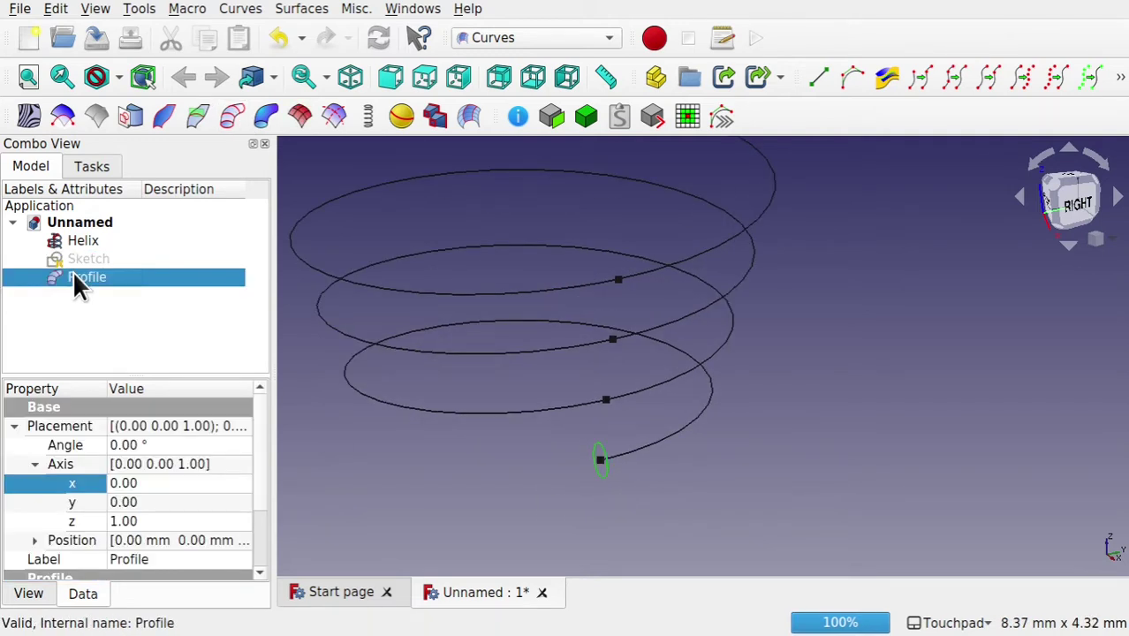
ctrl+click(673, 423)
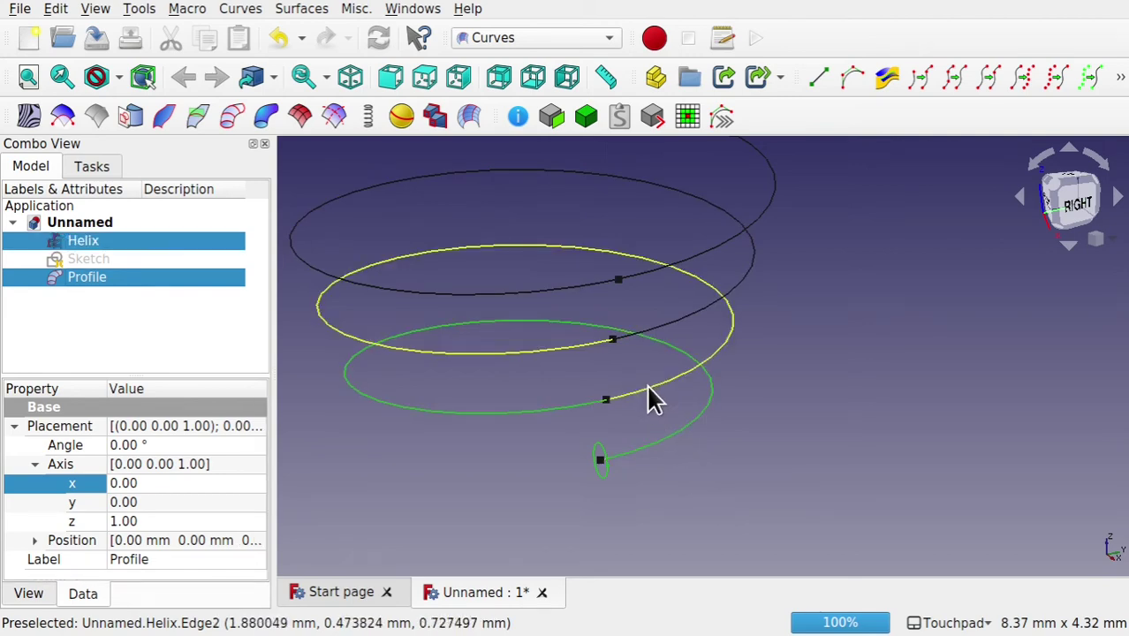
ctrl+click(657, 332)
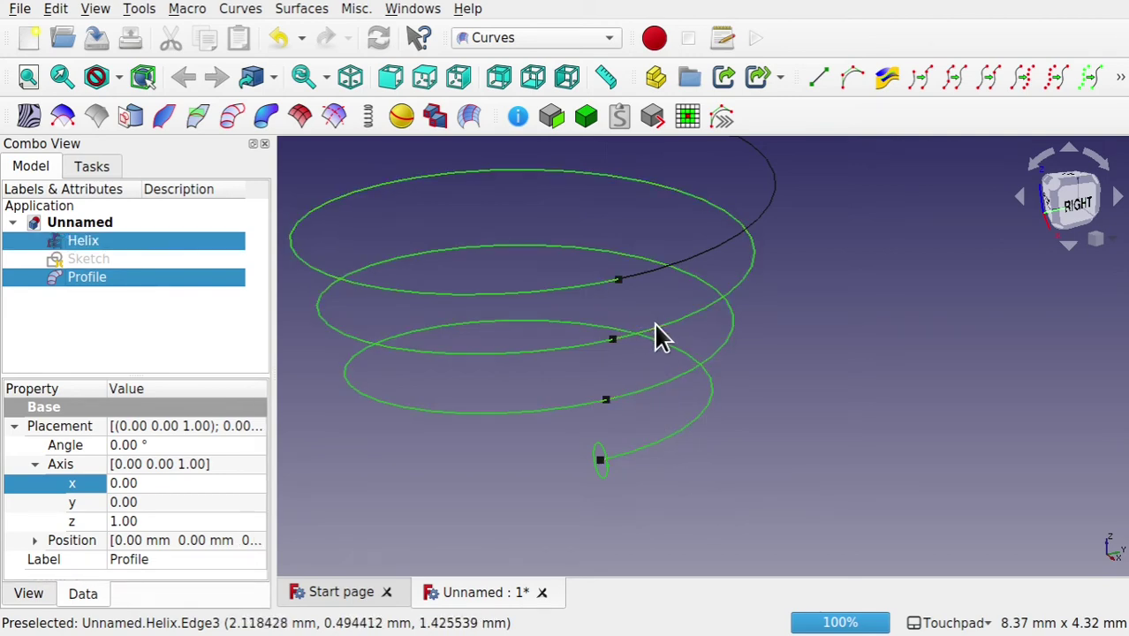
ctrl+click(652, 277)
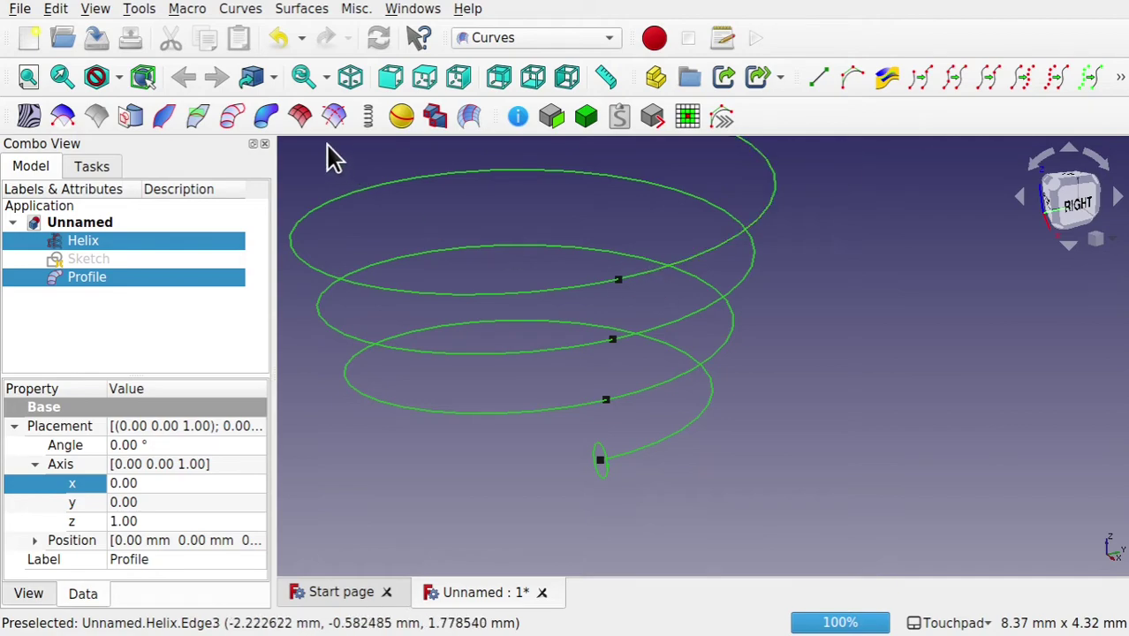
click(266, 117)
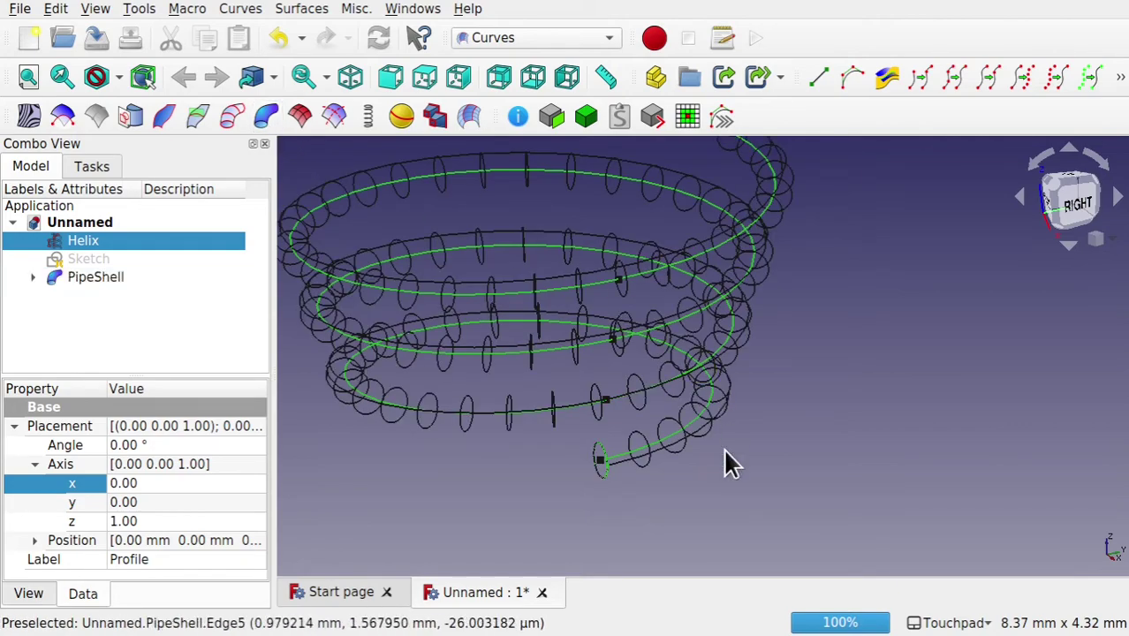
Set the pipe shell's Samples to 200 and inspect its sections from several angles
shift+drag(808, 435, 743, 411)
scroll(743, 423, down, 2)
mouse_move(733, 277)
shift+mouse_down()
mouse_move(763, 374)
mouse_move(738, 332)
mouse_move(726, 237)
mouse_move(725, 272)
shift+mouse_up()
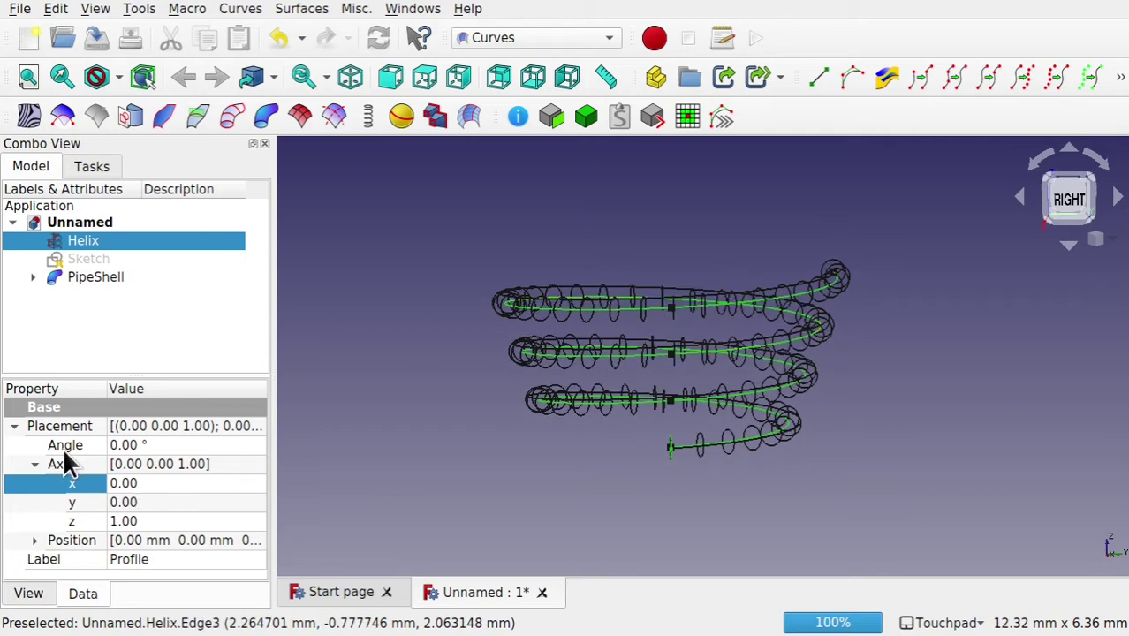
click(111, 279)
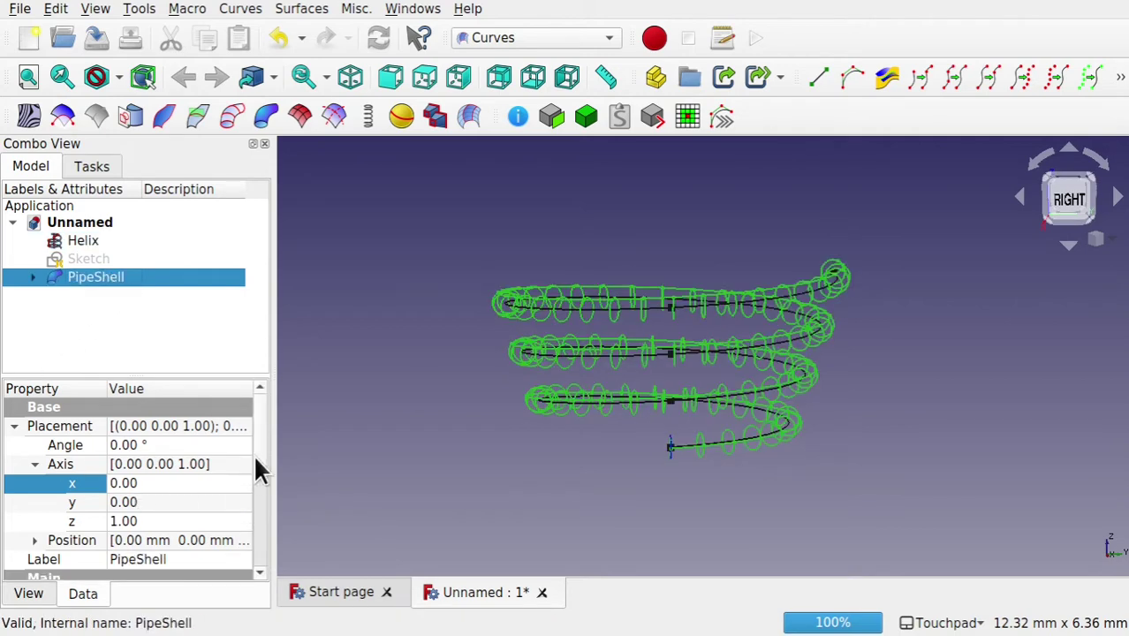
drag(262, 459, 267, 547)
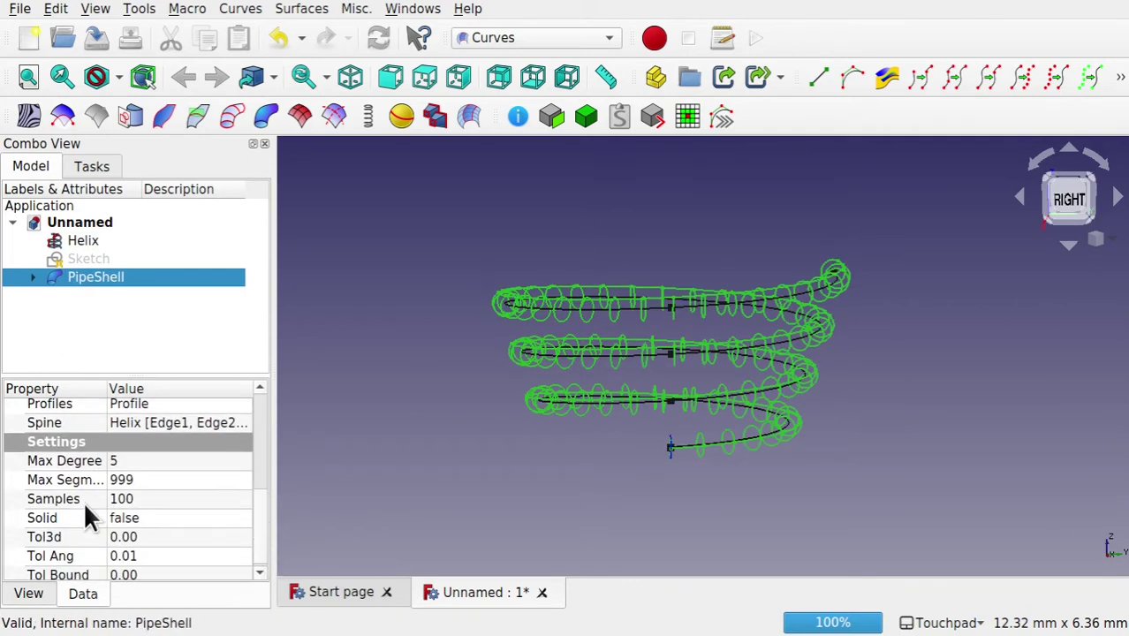
click(170, 499)
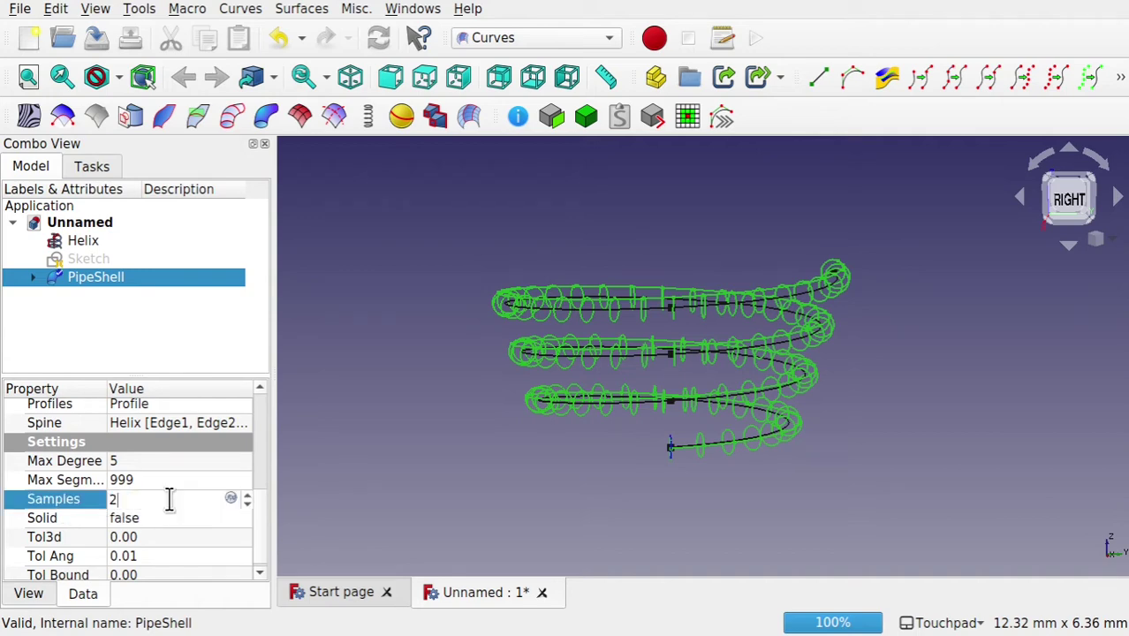
key(Return)
shift+drag(619, 305, 629, 281)
mouse_move(611, 481)
shift+mouse_down()
mouse_move(771, 465)
mouse_move(814, 406)
mouse_move(642, 537)
mouse_move(600, 463)
mouse_move(574, 499)
mouse_move(604, 538)
mouse_move(625, 468)
shift+mouse_up()
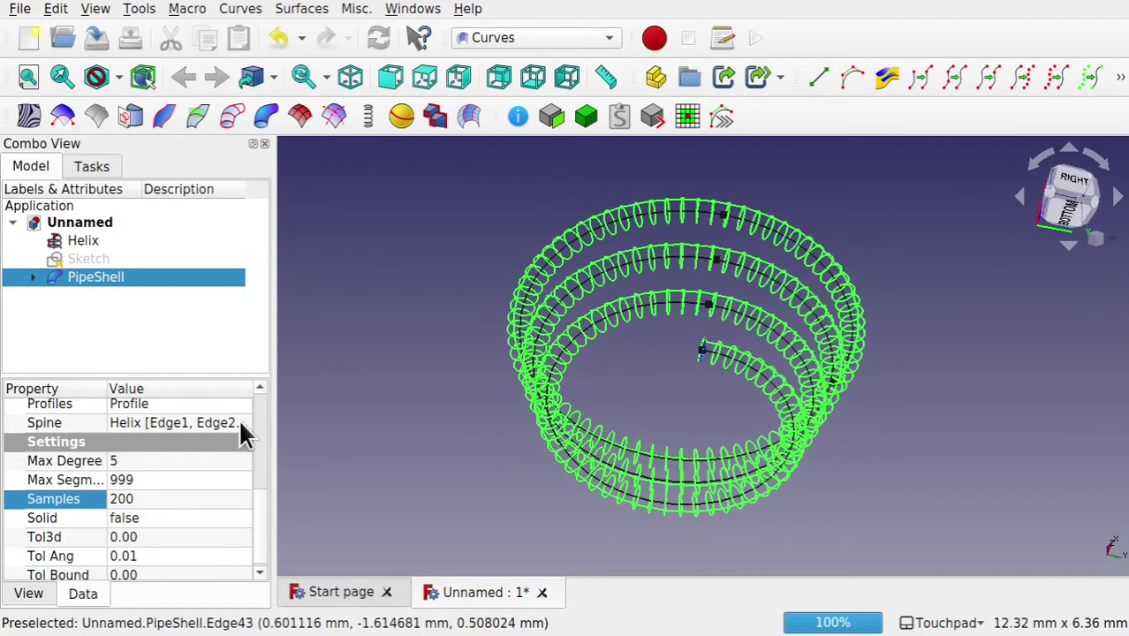
Set the pipe shell's Mode to FixedTrihedron and inspect the section orientation from below
drag(262, 520, 262, 447)
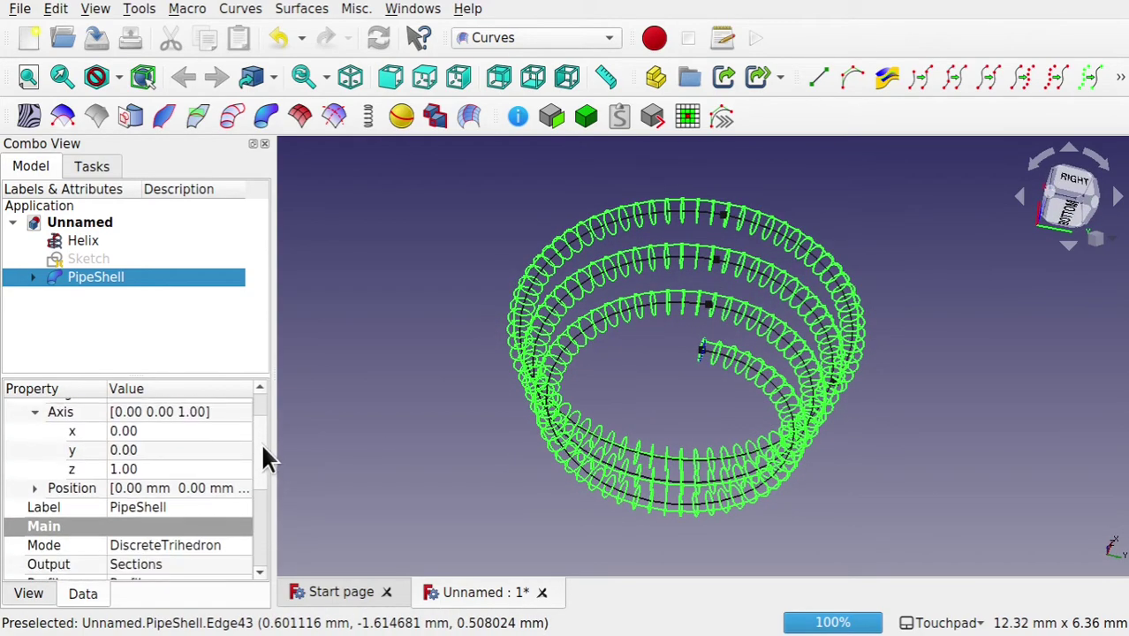
click(224, 539)
click(226, 540)
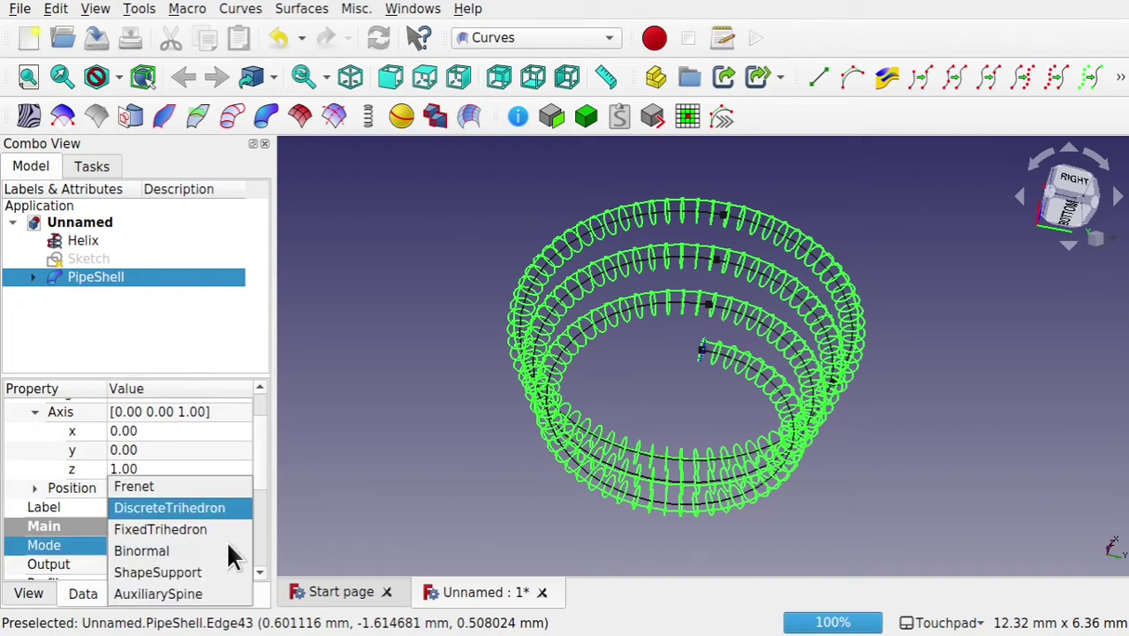
click(189, 528)
middle_drag(697, 211, 724, 181)
middle_drag(714, 353, 706, 319)
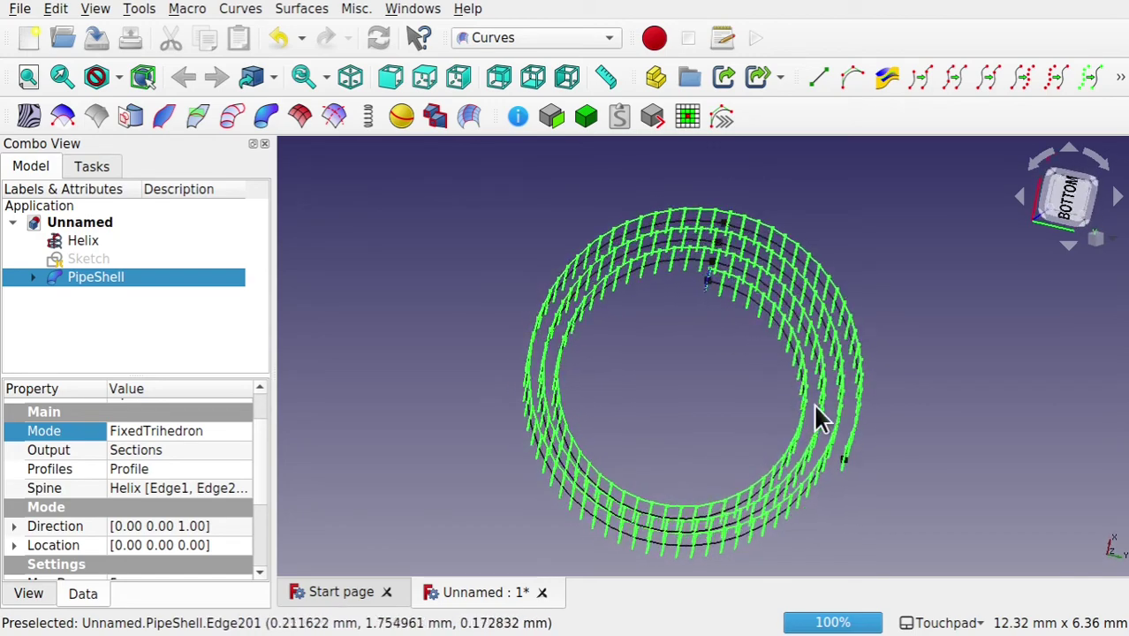
scroll(794, 441, up, 5)
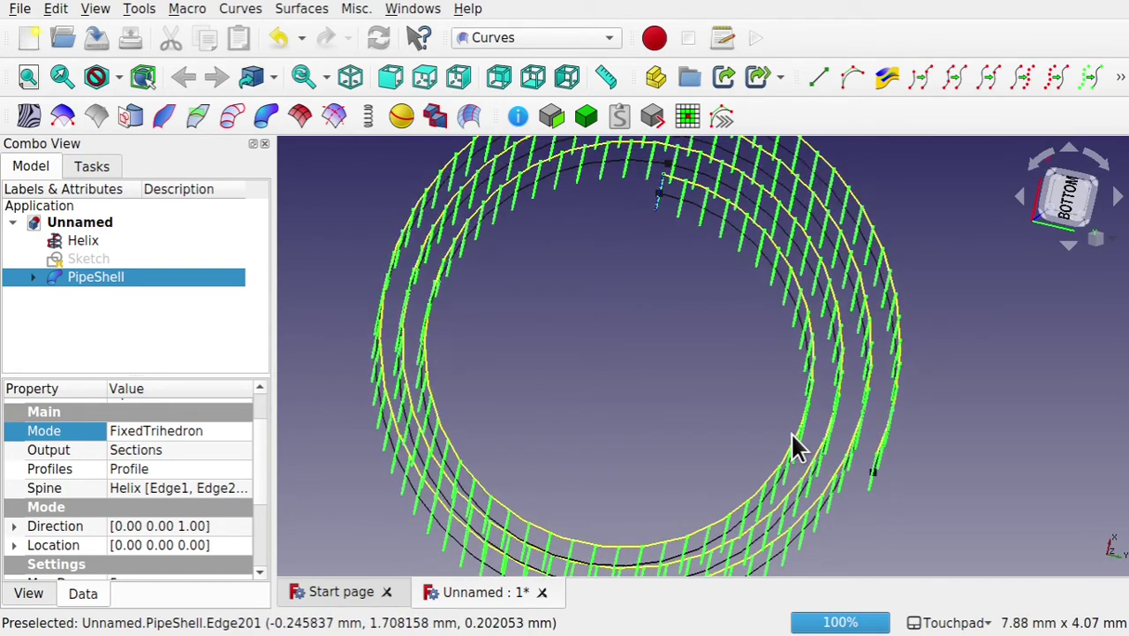
Set the pipe shell's Mode to Binormal and inspect the sections along the helix from the side
click(200, 433)
click(200, 432)
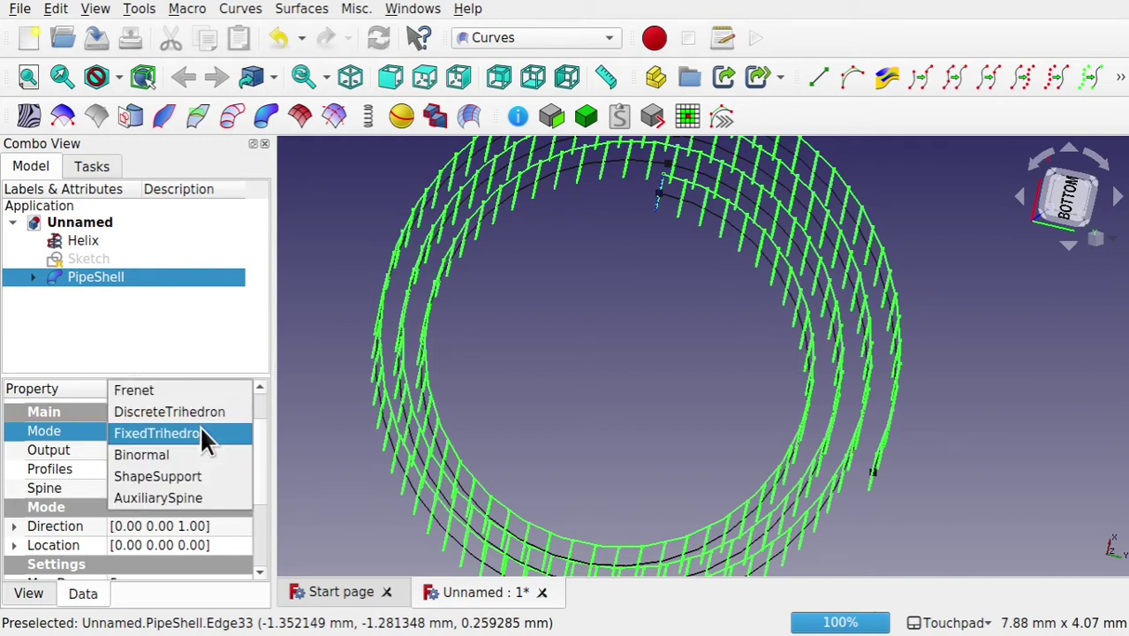
click(177, 455)
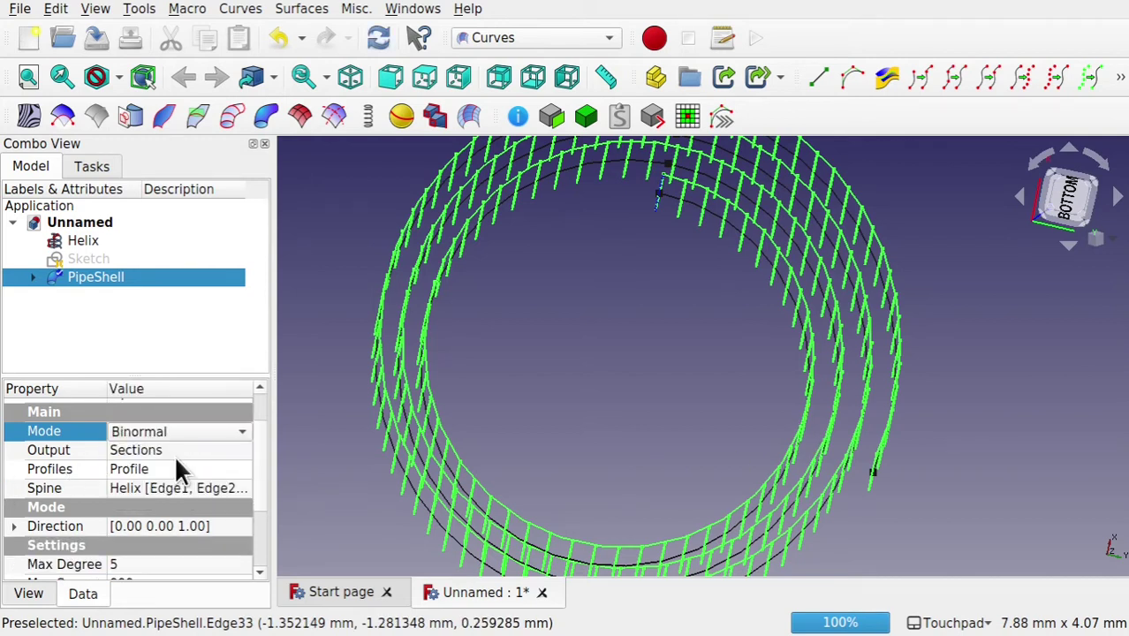
click(469, 378)
drag(610, 316, 137, 309)
Set the pipe shell's Output to Surface and inspect the swept tube
click(104, 274)
click(197, 500)
click(198, 503)
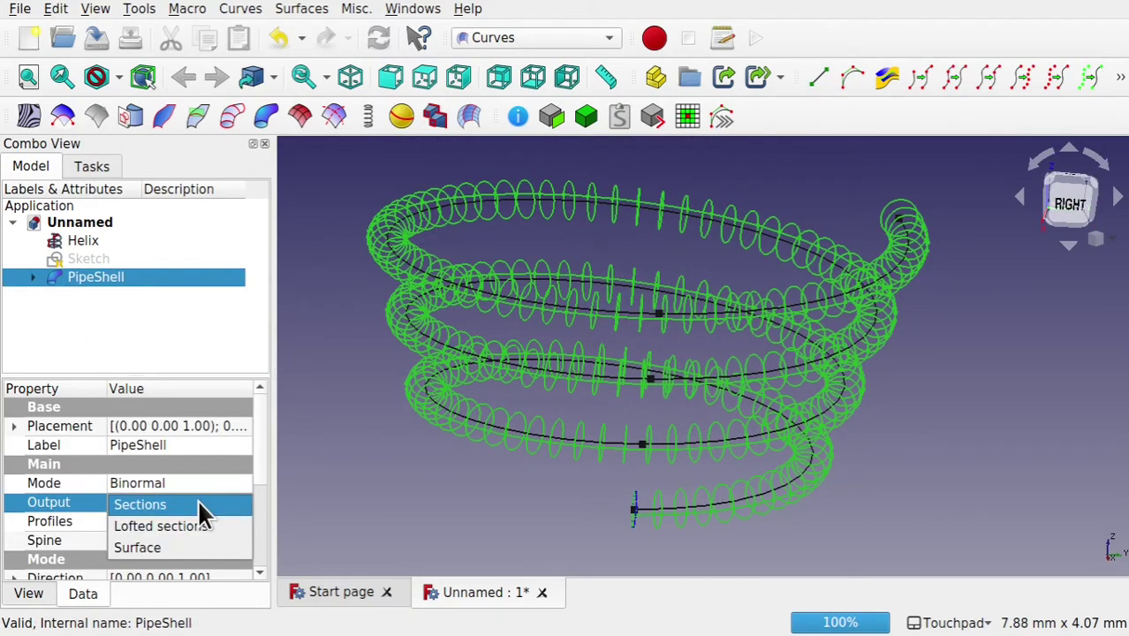
click(186, 545)
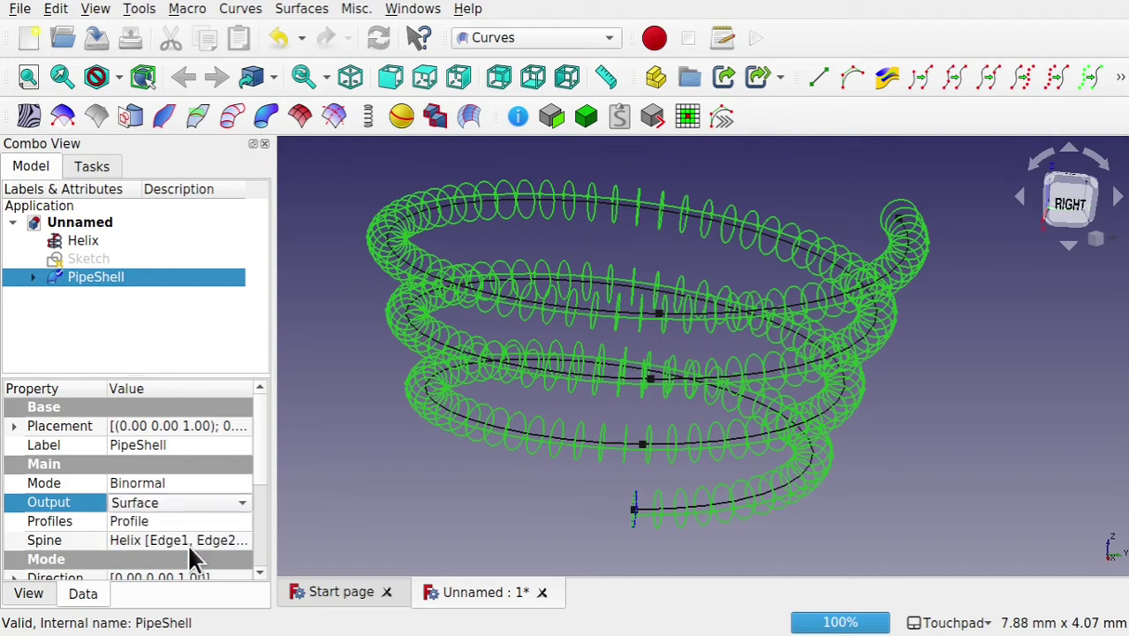
click(204, 485)
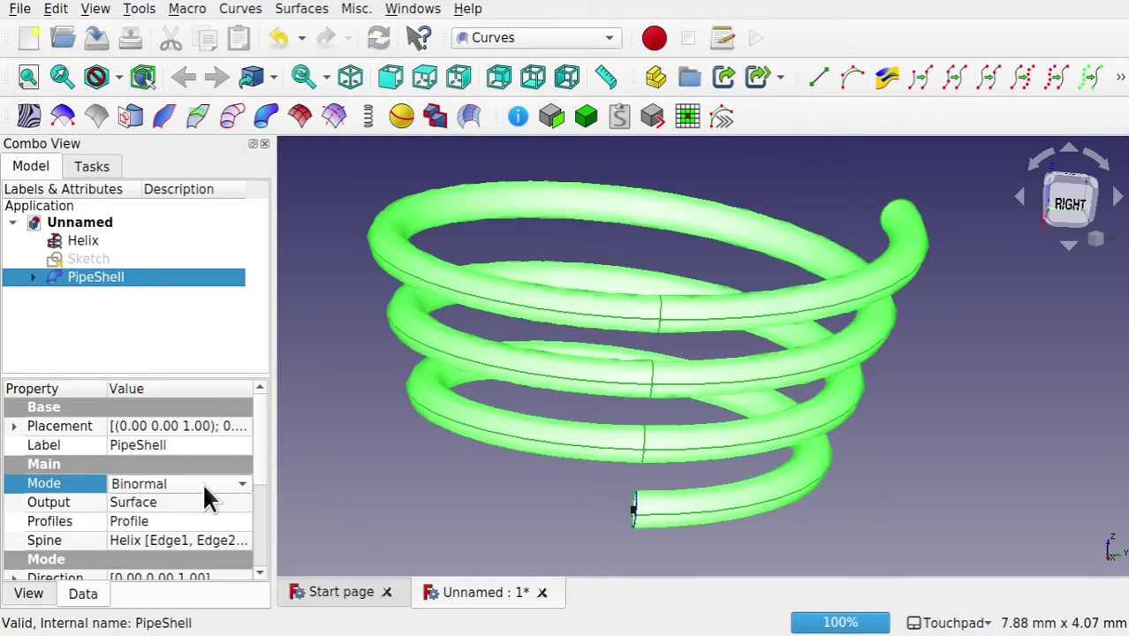
mouse_move(506, 438)
alt+mouse_down()
mouse_move(706, 406)
mouse_move(736, 424)
mouse_move(529, 444)
mouse_move(514, 433)
alt+mouse_up()
alt+drag(506, 199, 519, 232)
Set the pipe shell's Solid property to true and inspect the capped ends of the tube
drag(261, 458, 254, 547)
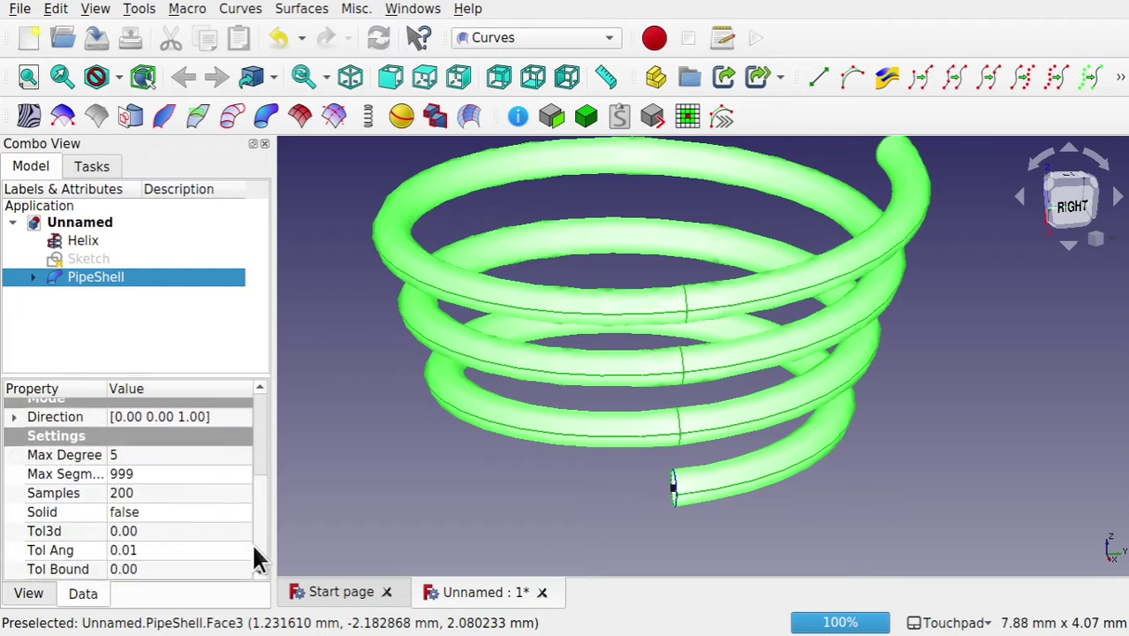
click(174, 521)
click(175, 522)
click(164, 536)
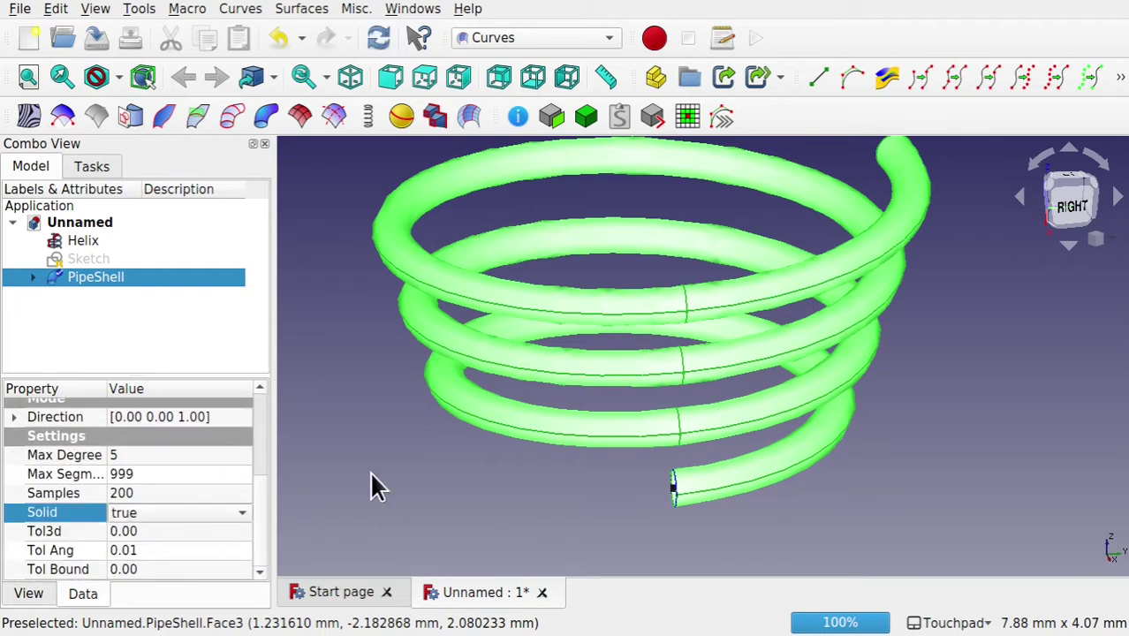
click(440, 473)
mouse_move(537, 402)
alt+mouse_down()
mouse_move(558, 390)
mouse_move(710, 386)
mouse_move(785, 364)
mouse_move(546, 403)
alt+mouse_up()
alt+drag(673, 307, 678, 284)
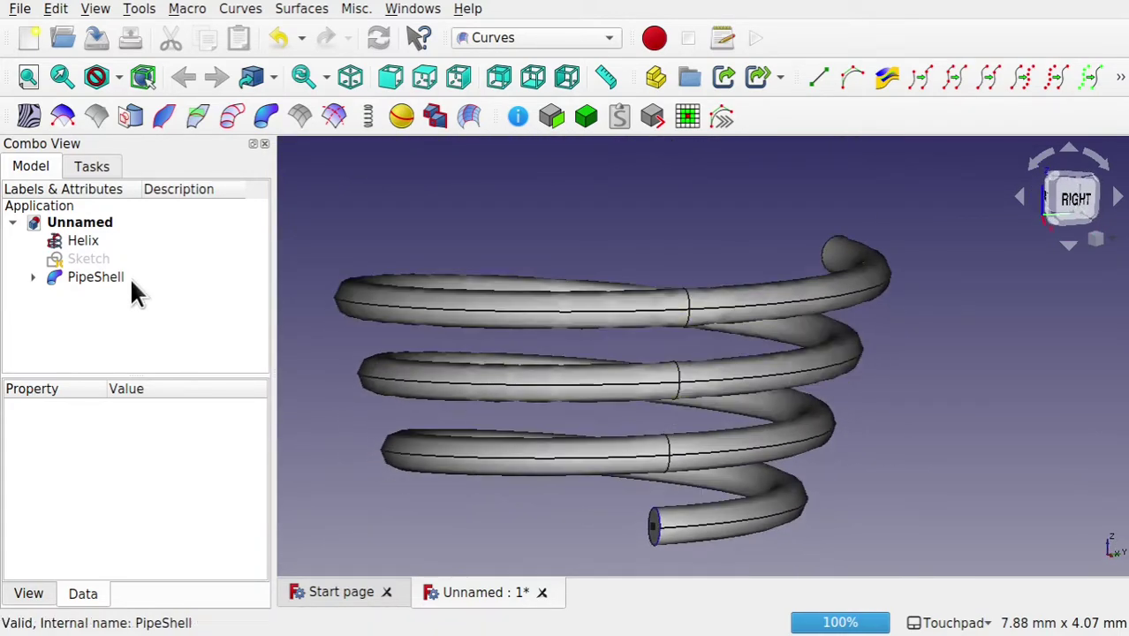
Check the pipe shell's profile properties, and add a smaller concentric circle centred on the origin of its sketch
click(32, 278)
click(106, 295)
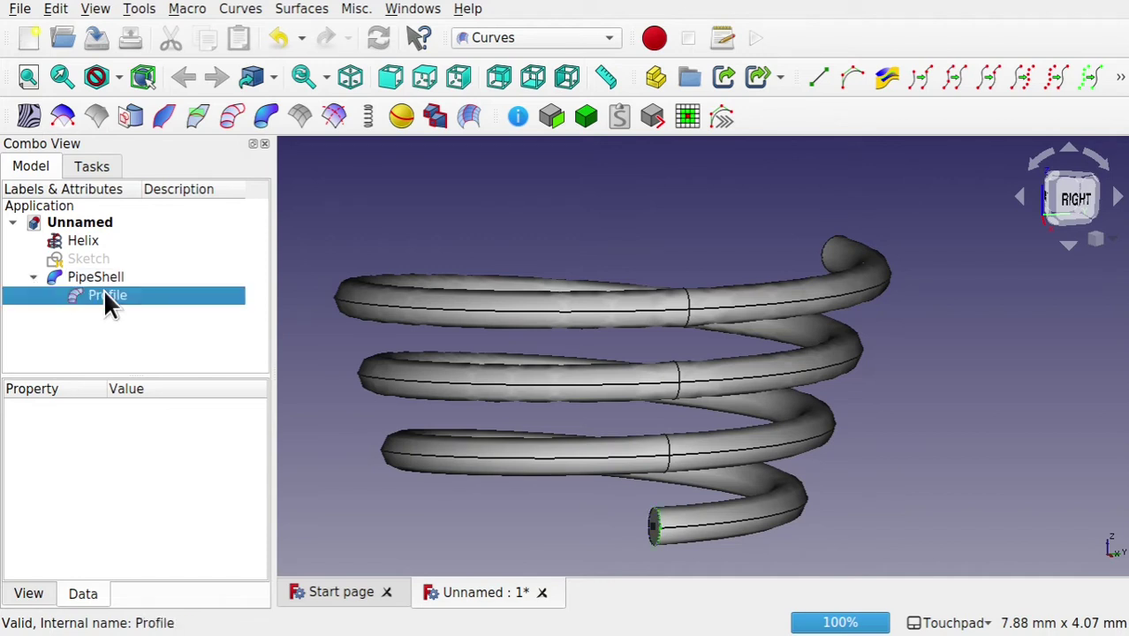
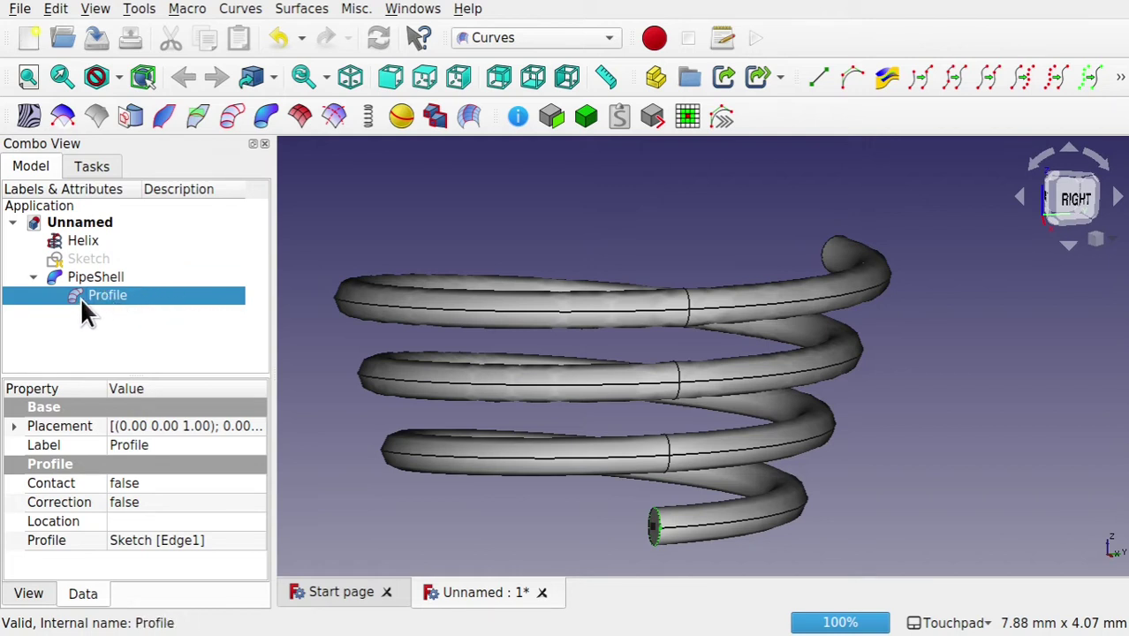
double_click(89, 257)
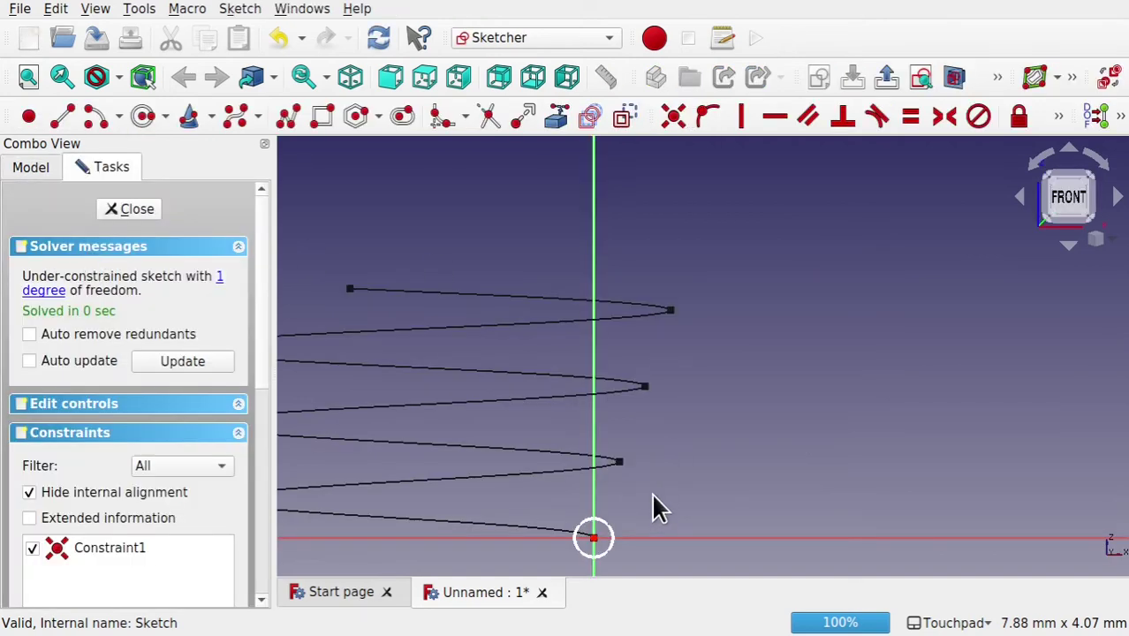
scroll(507, 562, up, 4)
scroll(507, 562, down, 1)
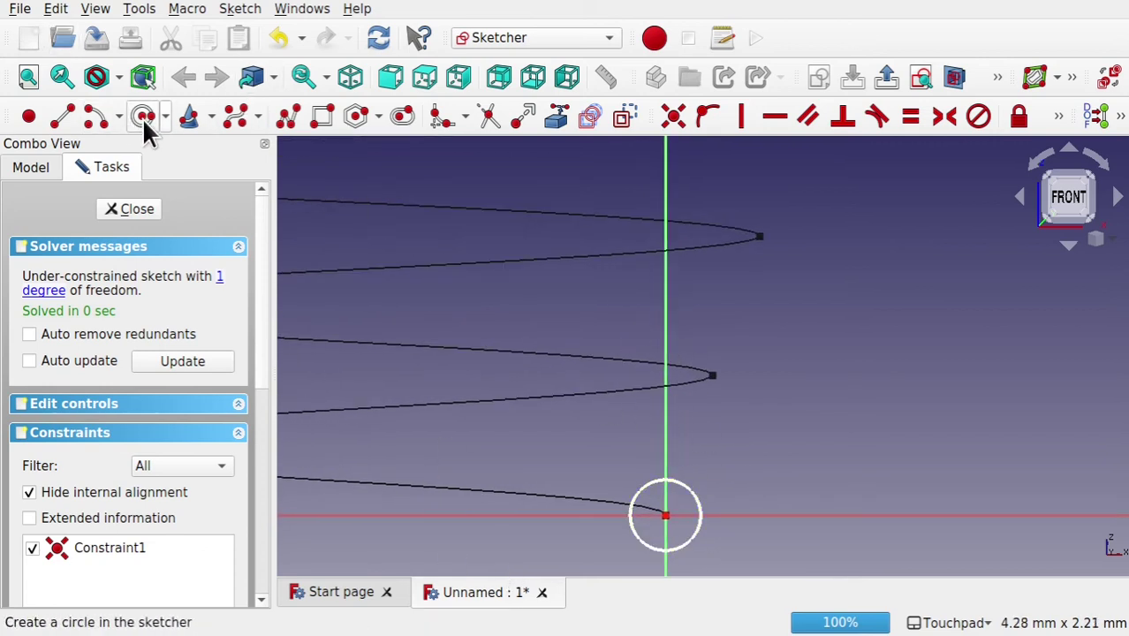
click(142, 118)
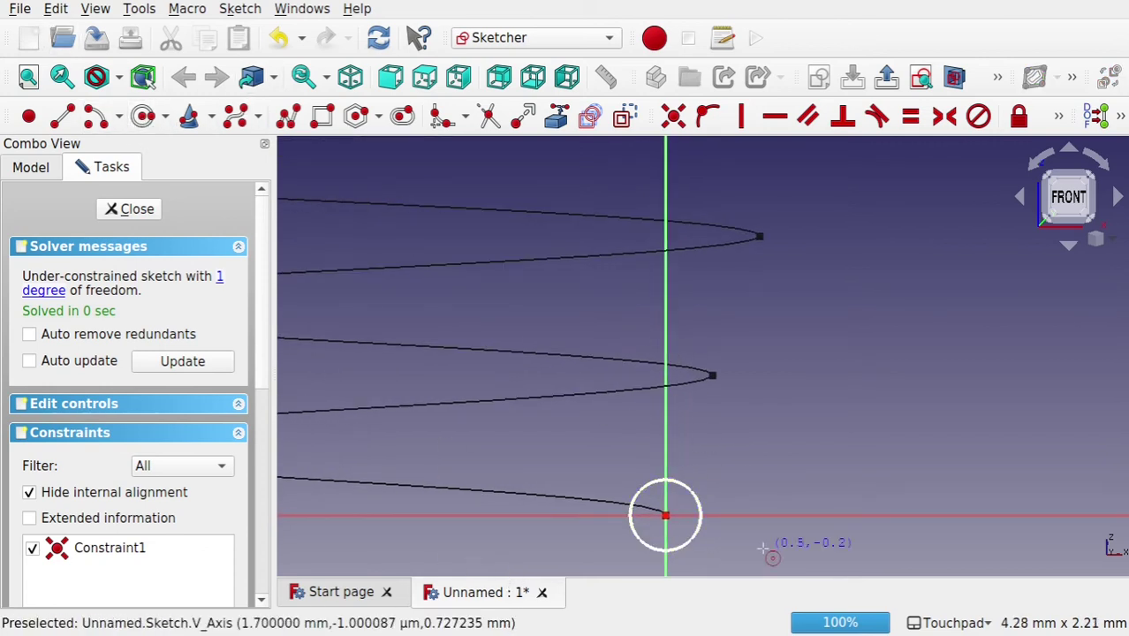
click(666, 515)
click(676, 537)
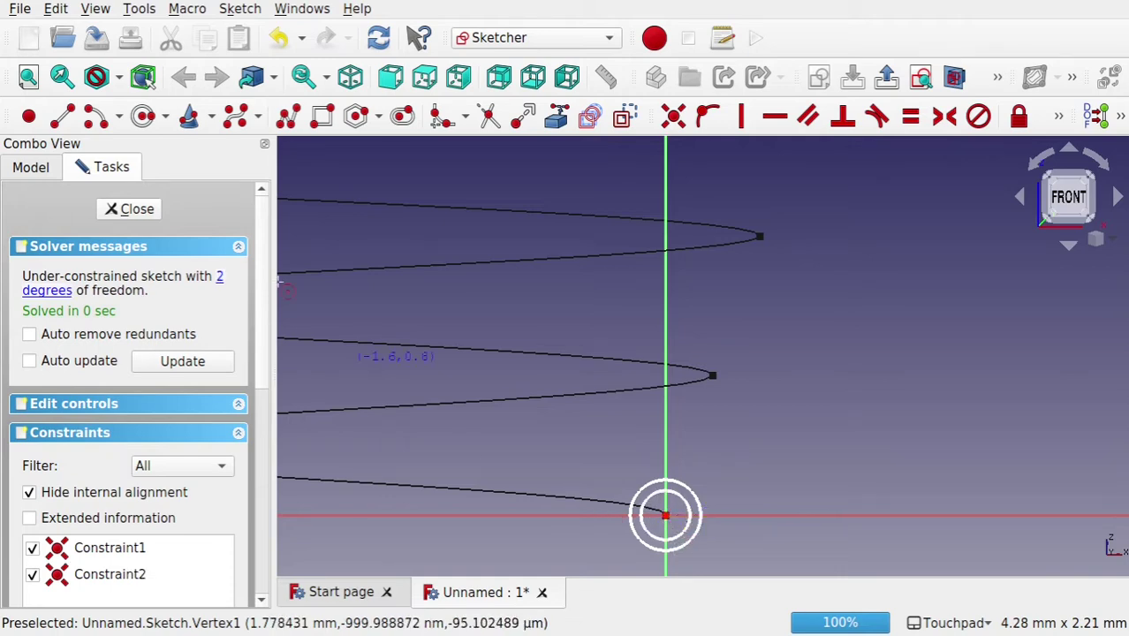
click(134, 210)
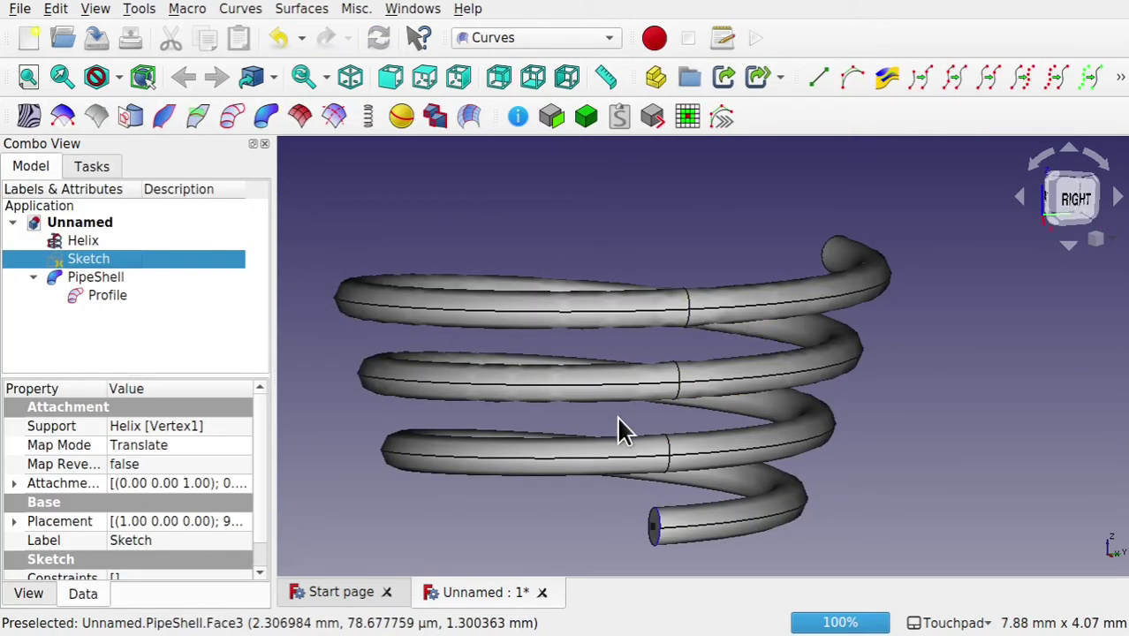
Make the two-circle sketch visible and set the pipe shell's Solid property to false
click(107, 296)
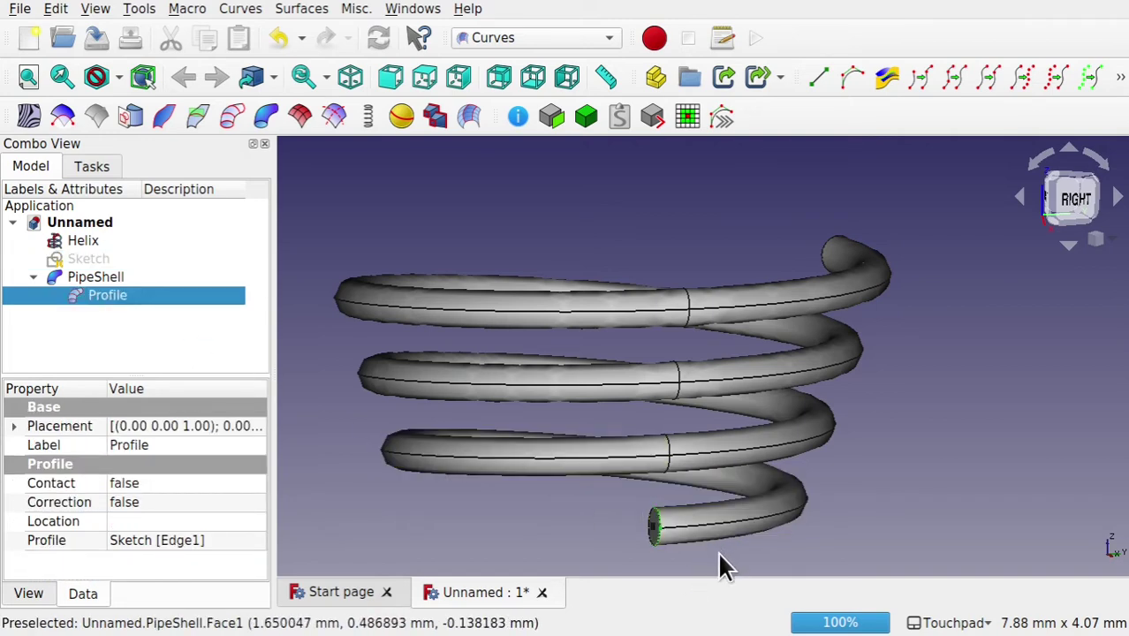
click(79, 256)
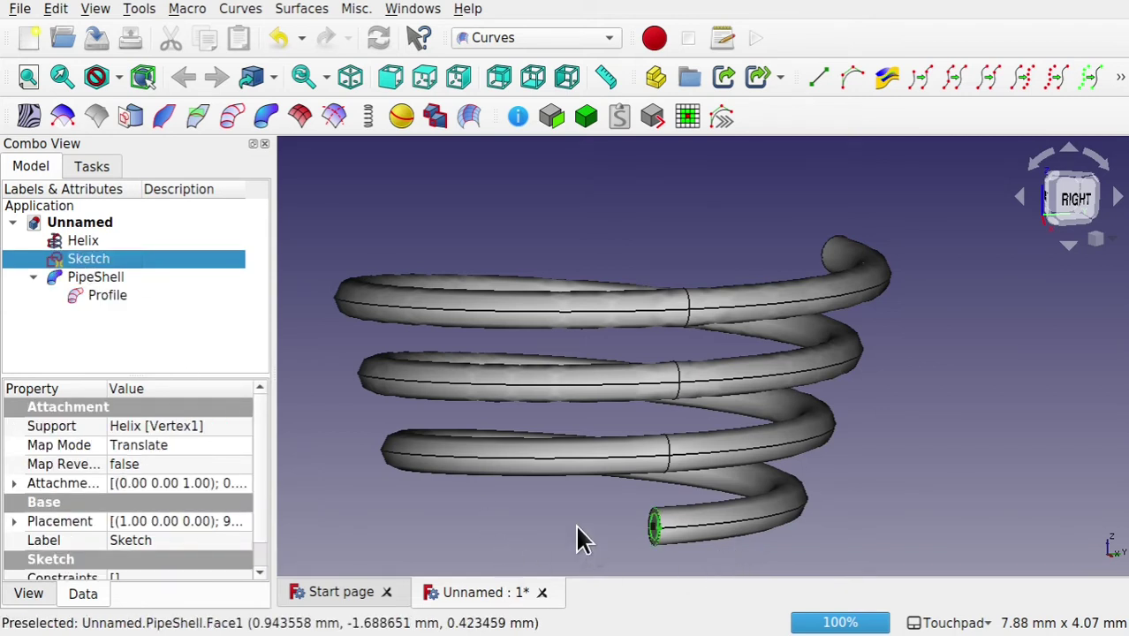
click(104, 275)
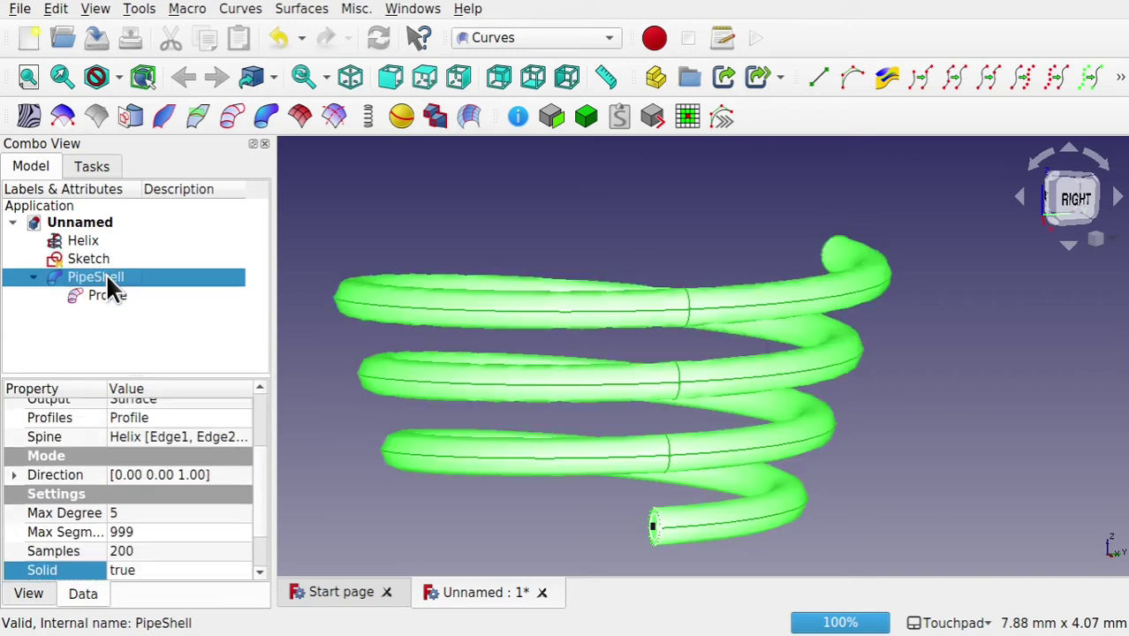
click(205, 565)
click(172, 570)
click(157, 549)
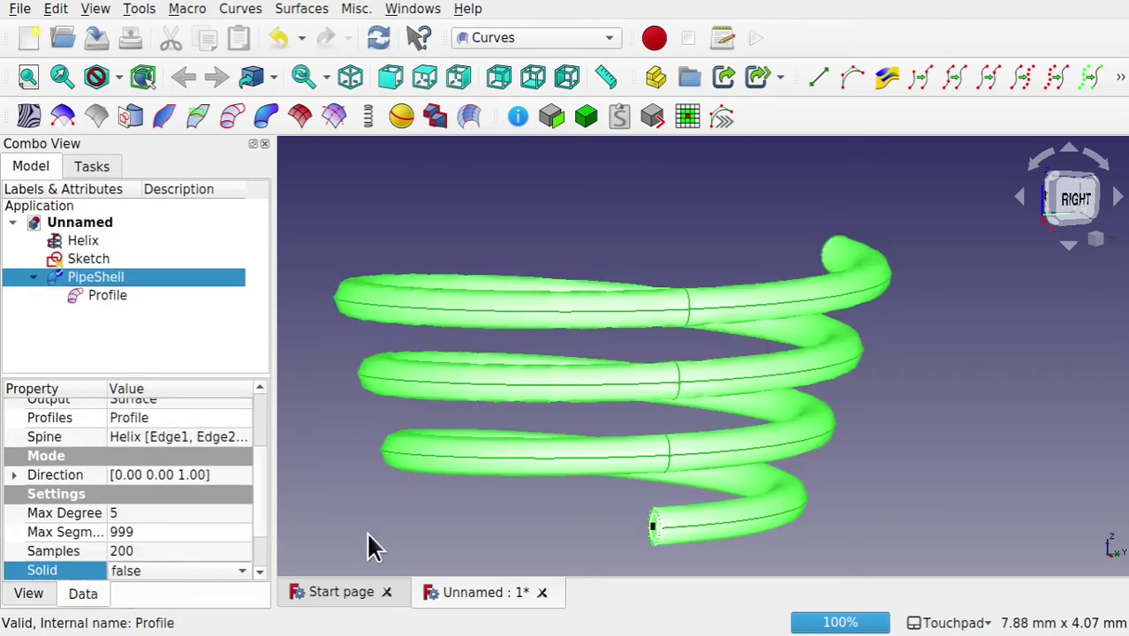
click(512, 521)
Create a second pipe shell profile from the sketch's inner circle
alt+drag(581, 480, 714, 495)
scroll(581, 473, up, 2)
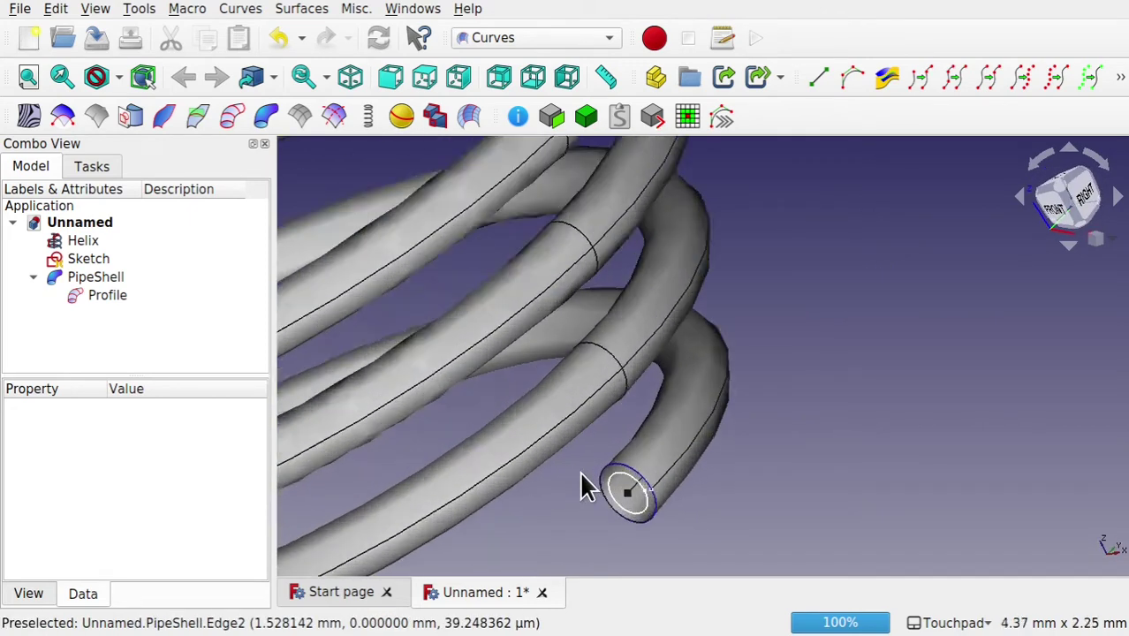
scroll(583, 485, up, 3)
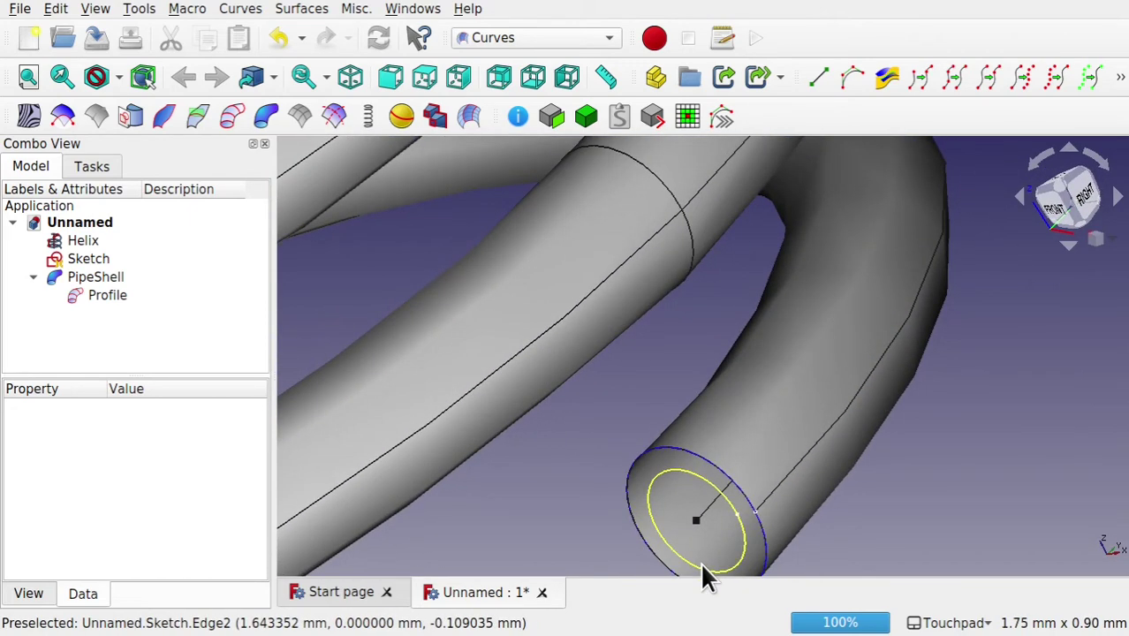
click(699, 561)
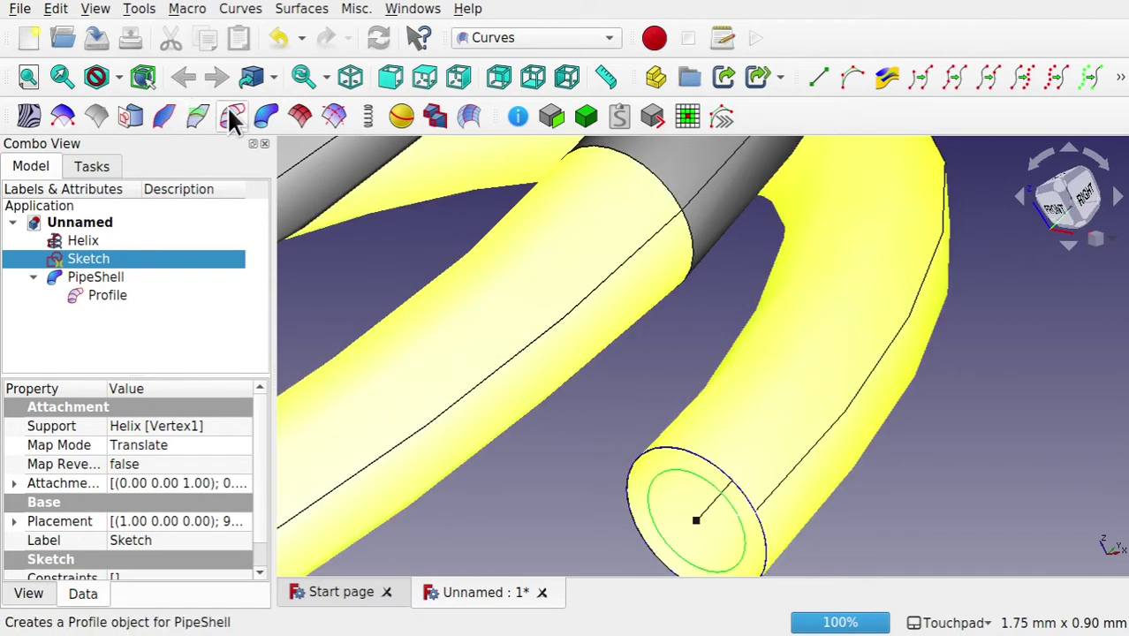
click(231, 121)
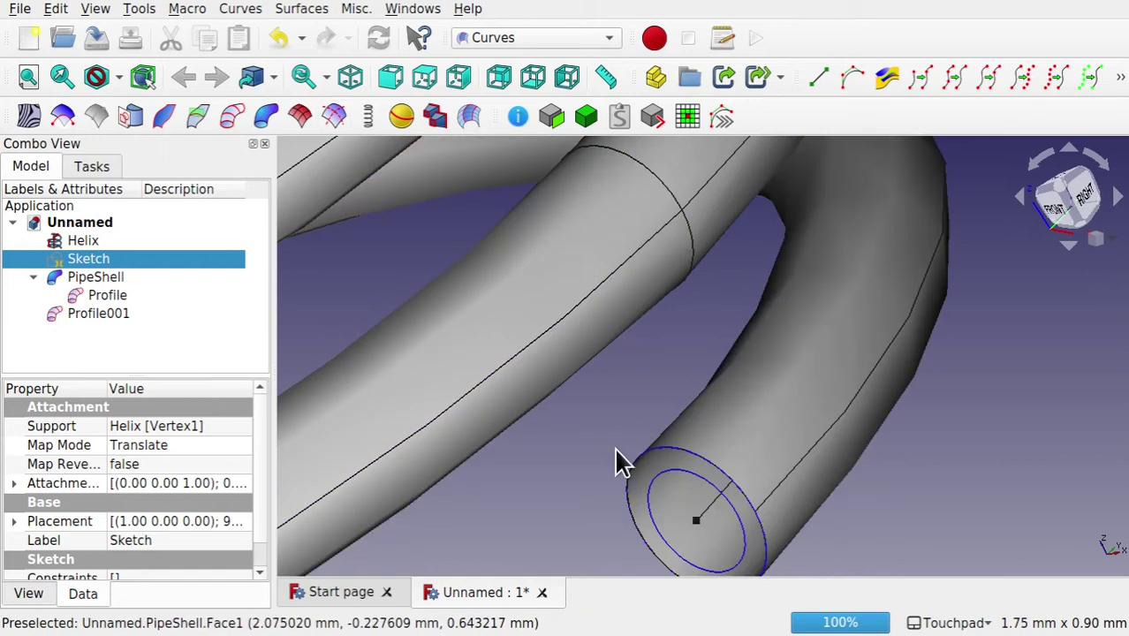
scroll(615, 457, down, 3)
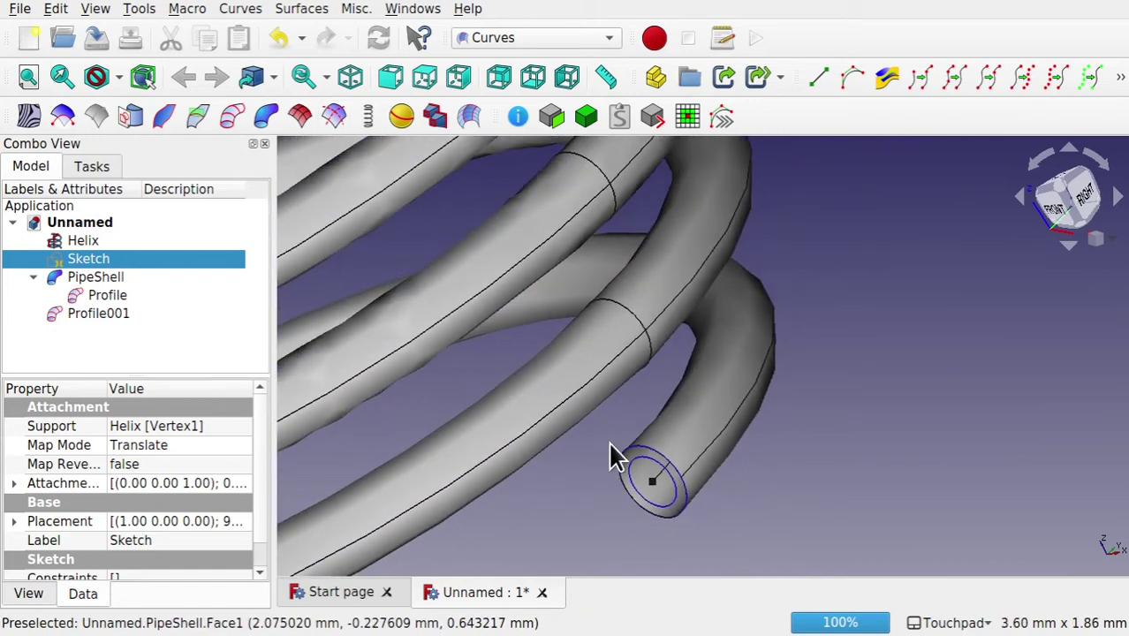
click(552, 507)
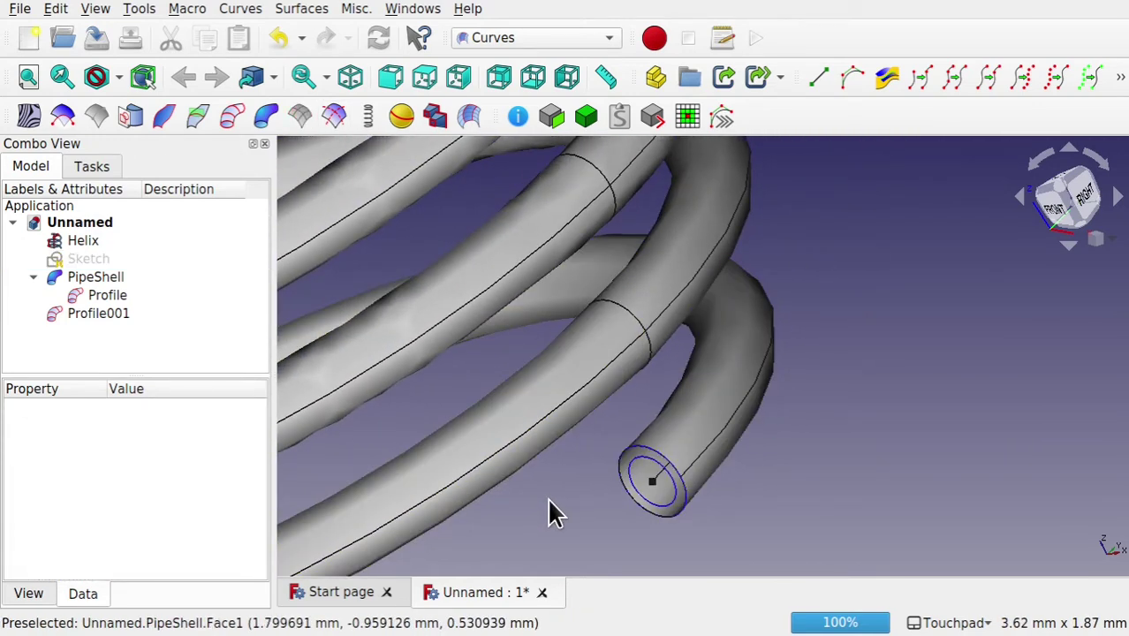
Hide the existing pipe shell and check the inner circle profile at the start of the helix
click(104, 312)
click(91, 279)
key(space)
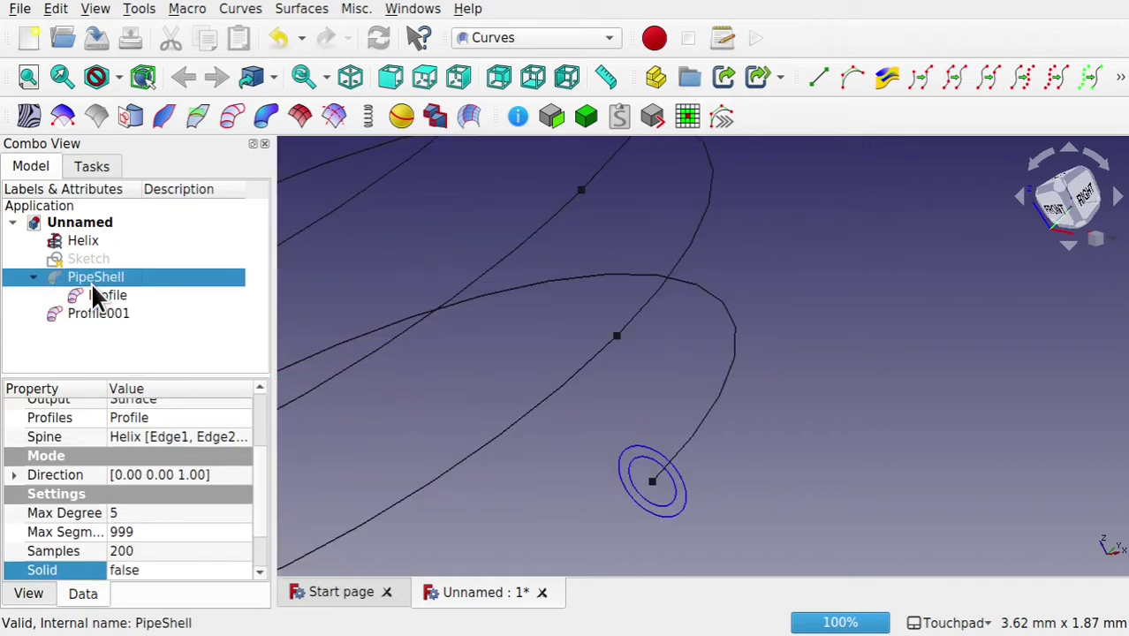
click(575, 509)
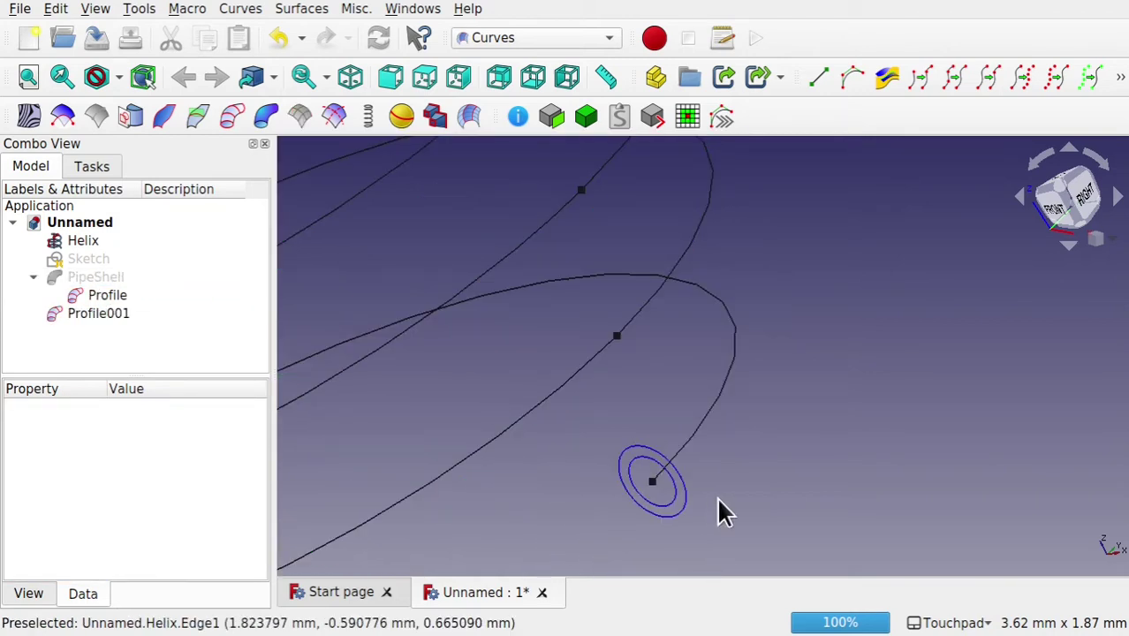
click(675, 495)
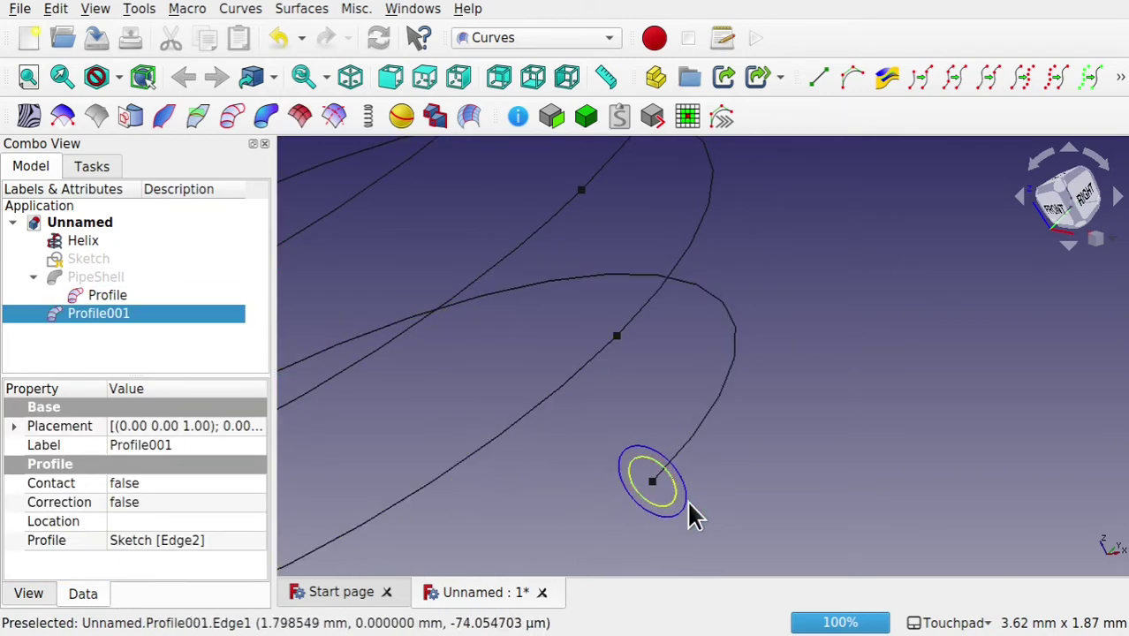
scroll(742, 441, down, 5)
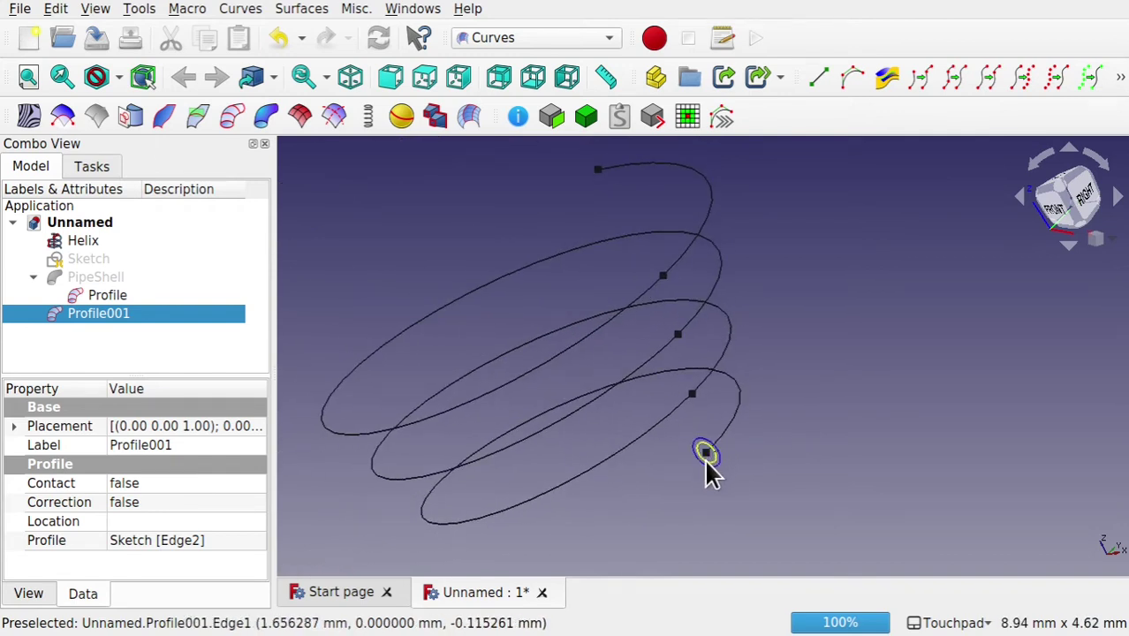
click(675, 493)
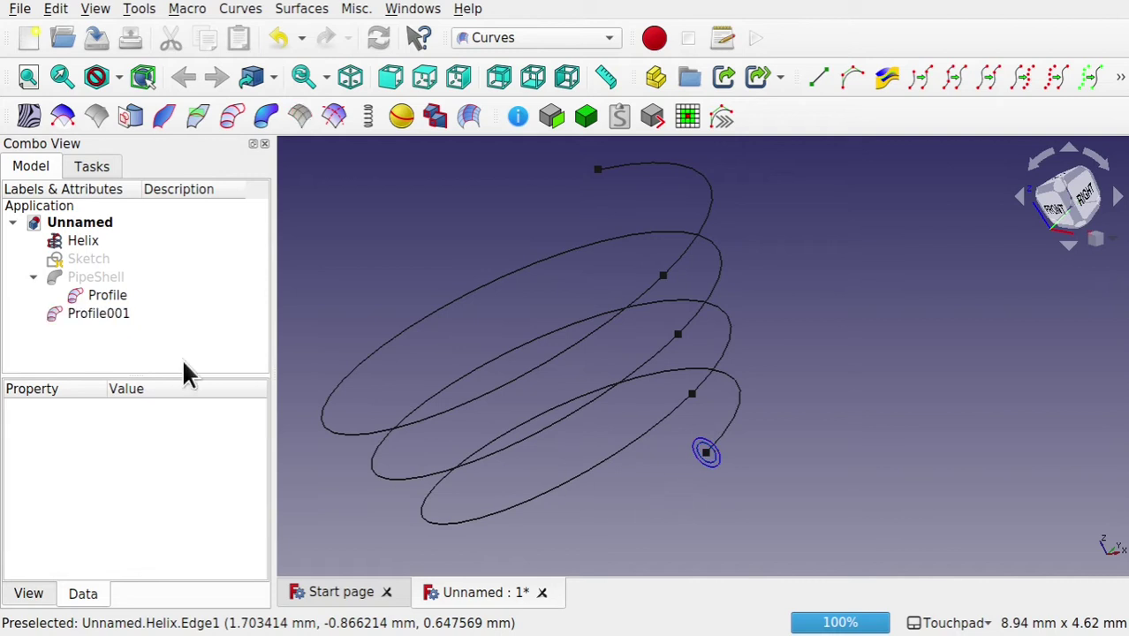
Create a second pipe shell from the inner circle profile along all four edges of the helix, and select it
click(113, 314)
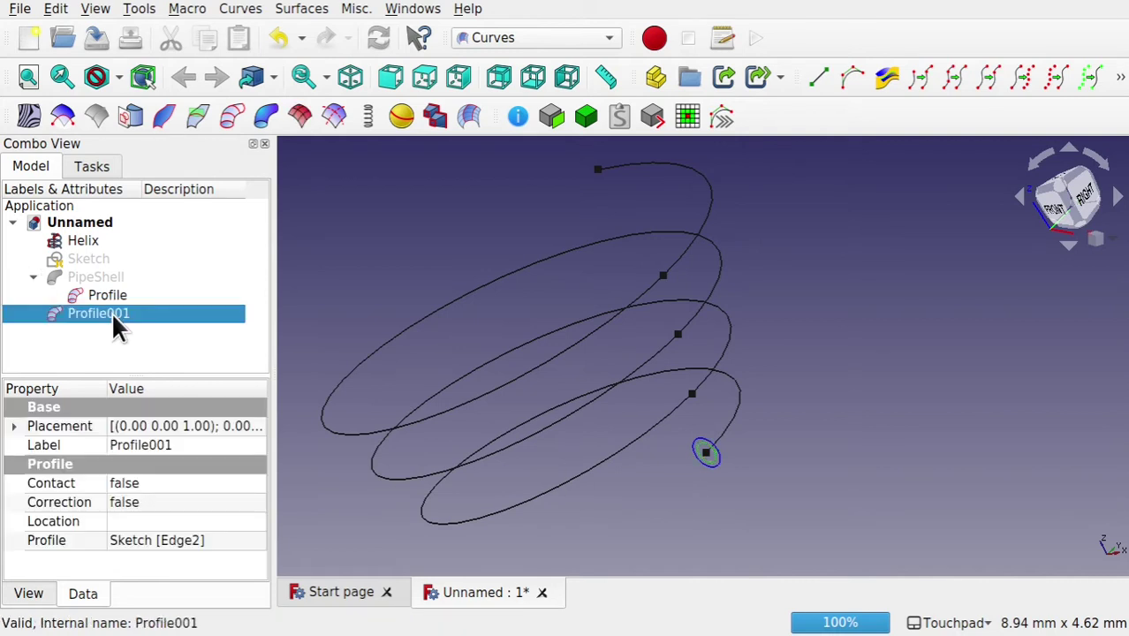
ctrl+click(740, 428)
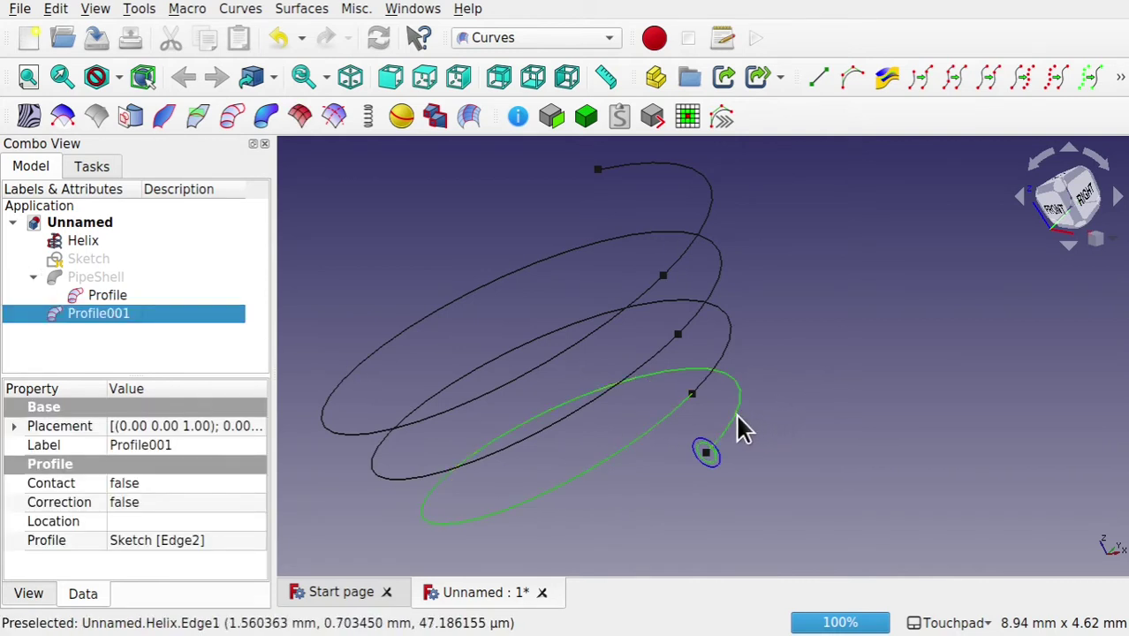
ctrl+click(723, 365)
ctrl+click(715, 298)
ctrl+click(698, 241)
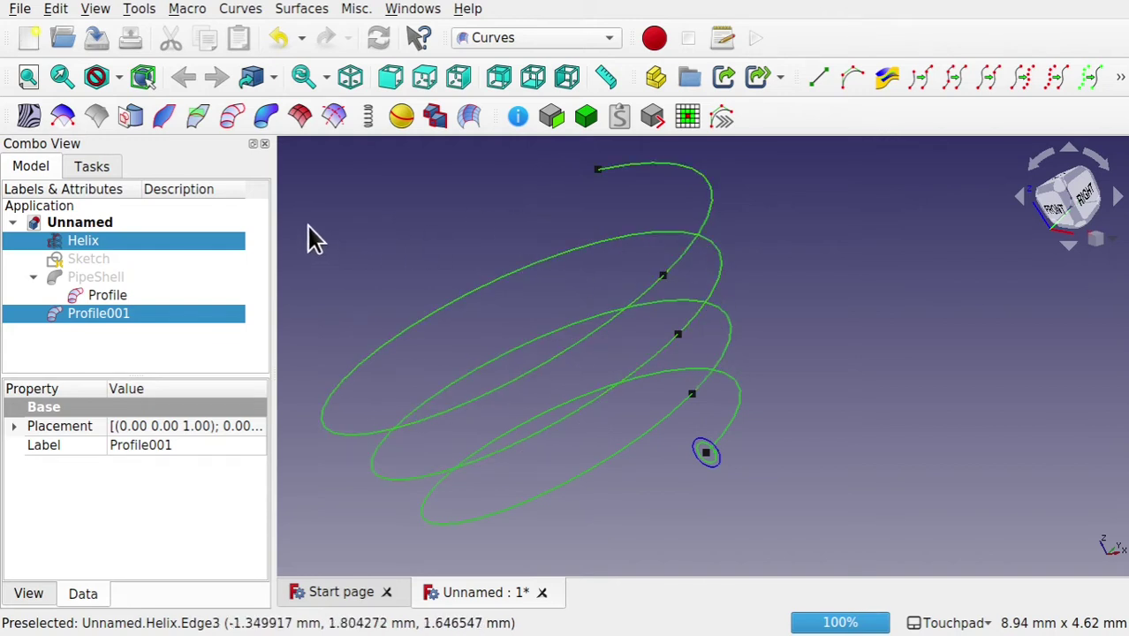
click(266, 116)
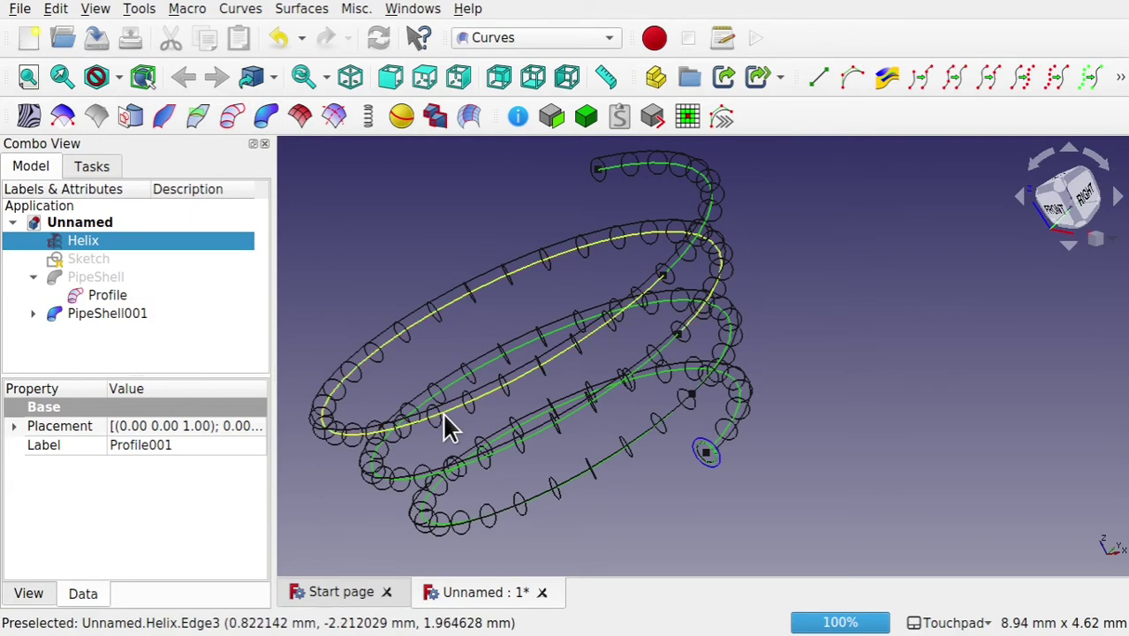
click(125, 309)
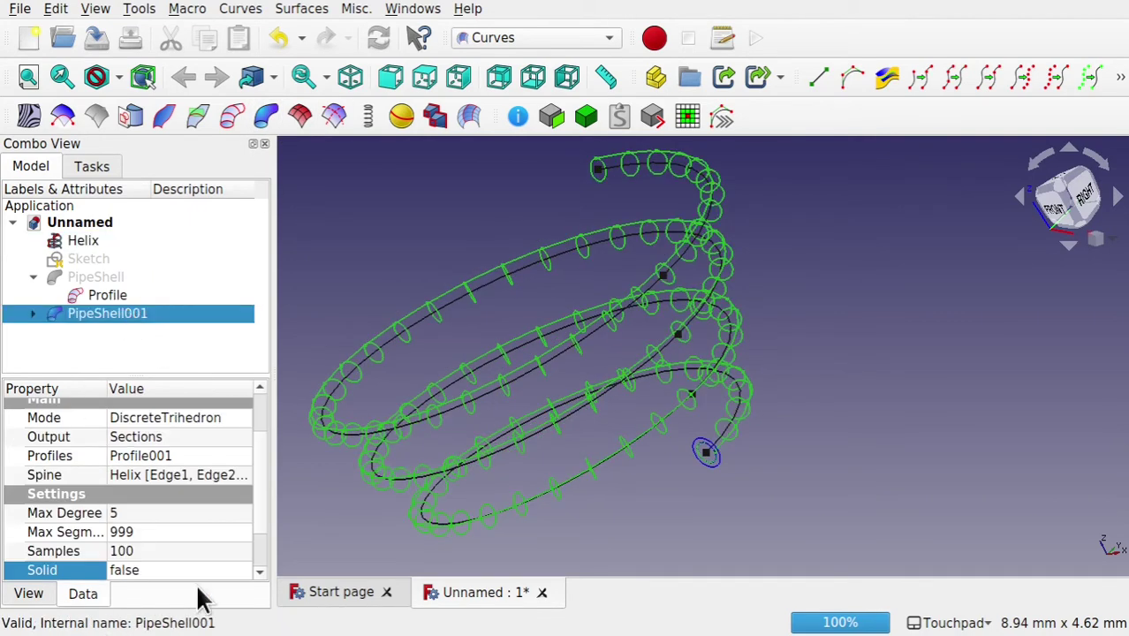
Set the inner-circle pipe shell's Samples to 200 and its Output to Surface
click(161, 552)
text(200)
key(Return)
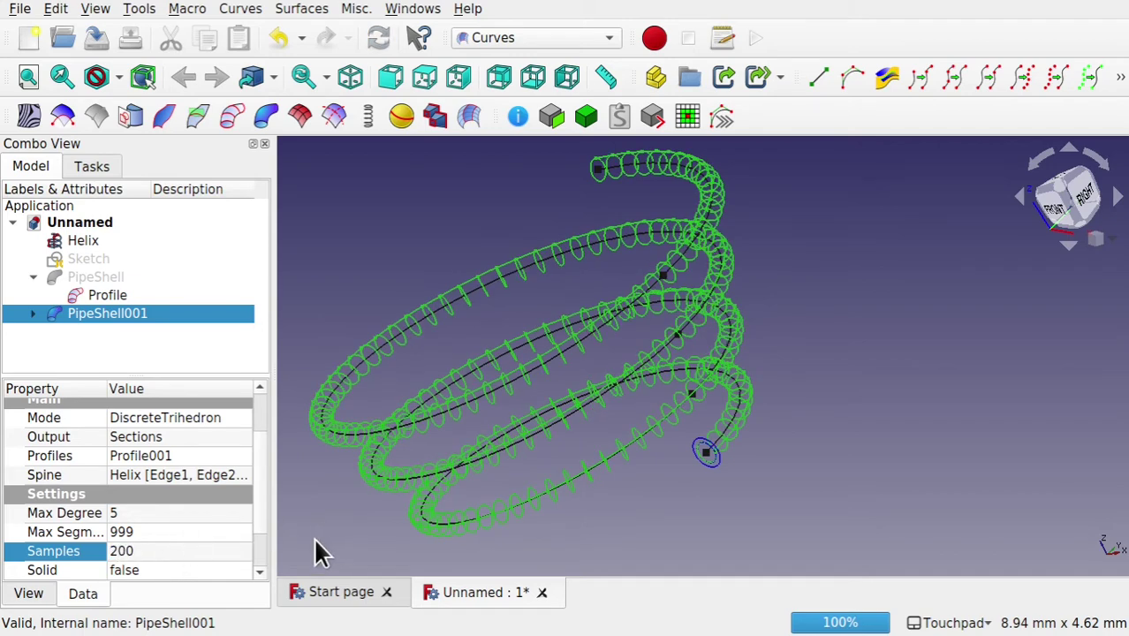
click(213, 432)
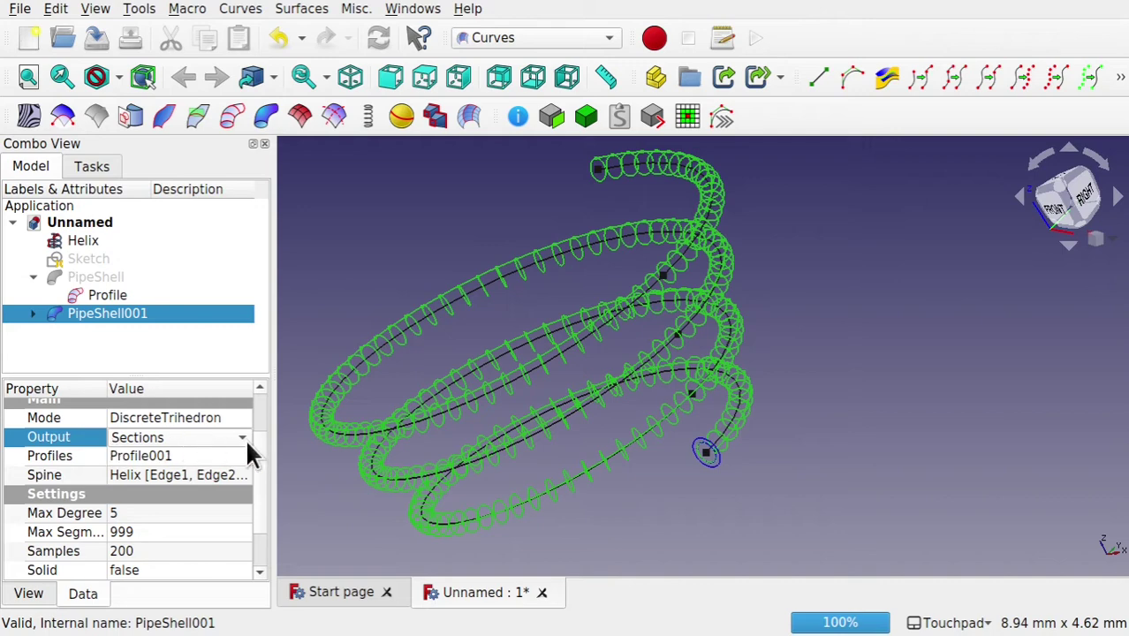
click(238, 439)
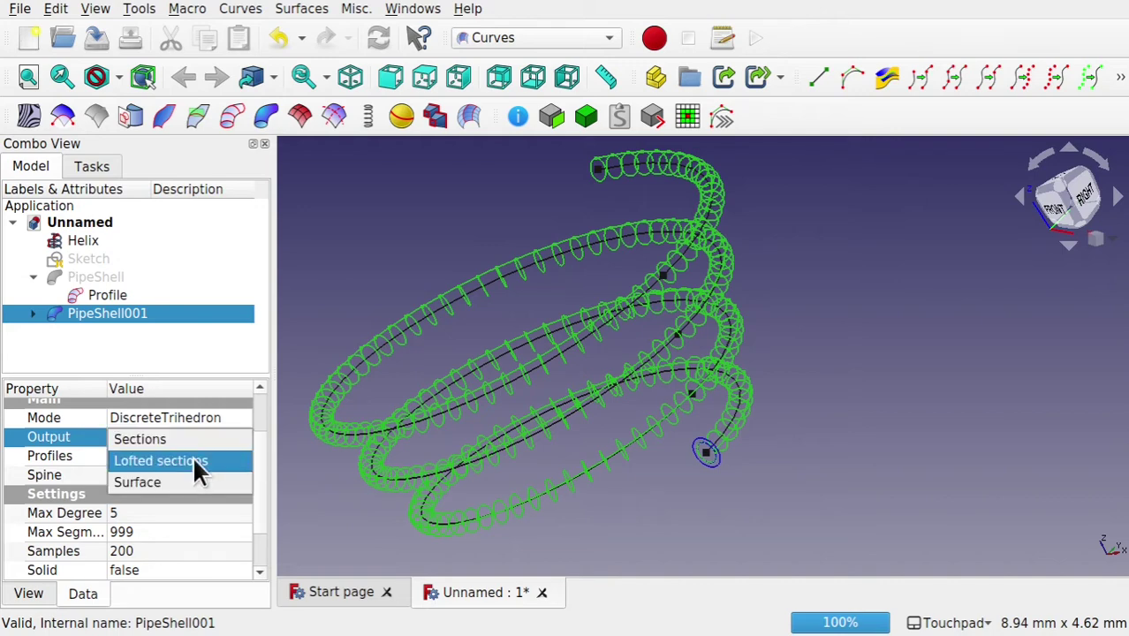
click(177, 481)
click(638, 525)
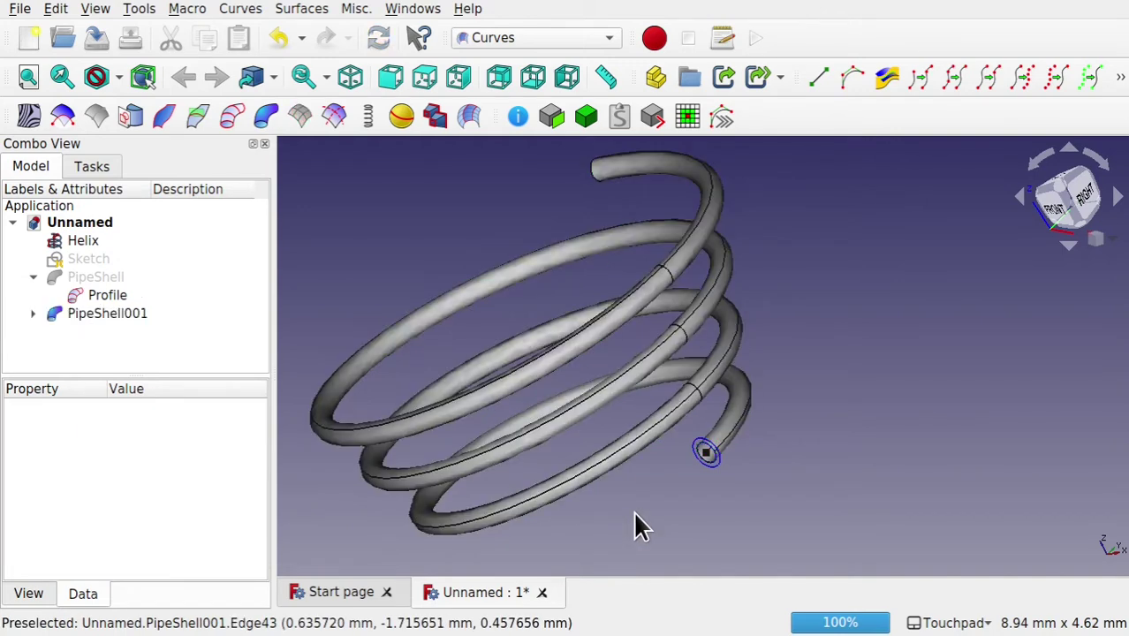
Show the outer pipe shell together with the inner one and inspect the open end at the start of the helix
click(91, 276)
click(677, 481)
alt+drag(661, 459, 722, 470)
scroll(698, 526, up, 5)
mouse_move(695, 524)
alt+mouse_down()
mouse_move(595, 532)
mouse_move(604, 514)
mouse_move(576, 526)
mouse_move(684, 509)
alt+mouse_up()
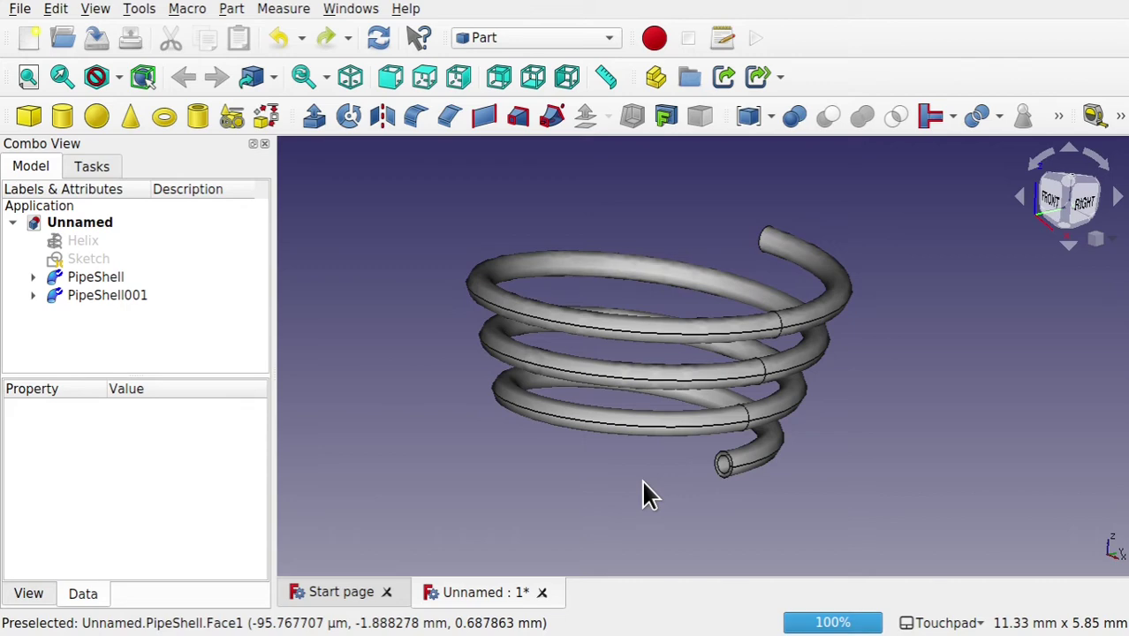
scroll(686, 464, up, 5)
alt+drag(686, 464, 763, 472)
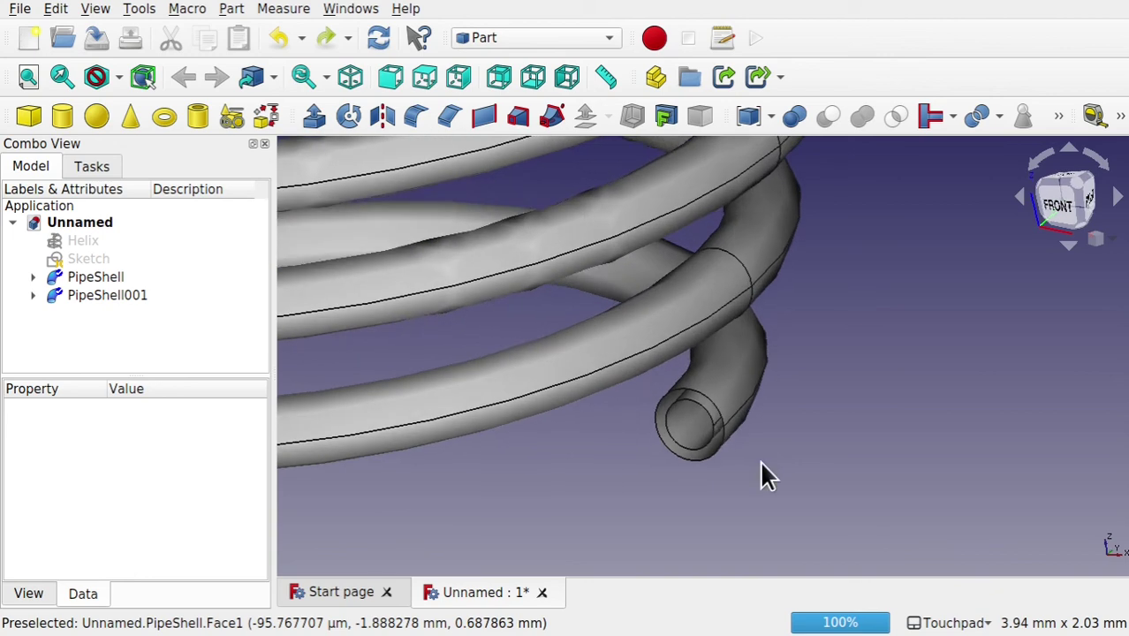
alt+drag(647, 491, 647, 521)
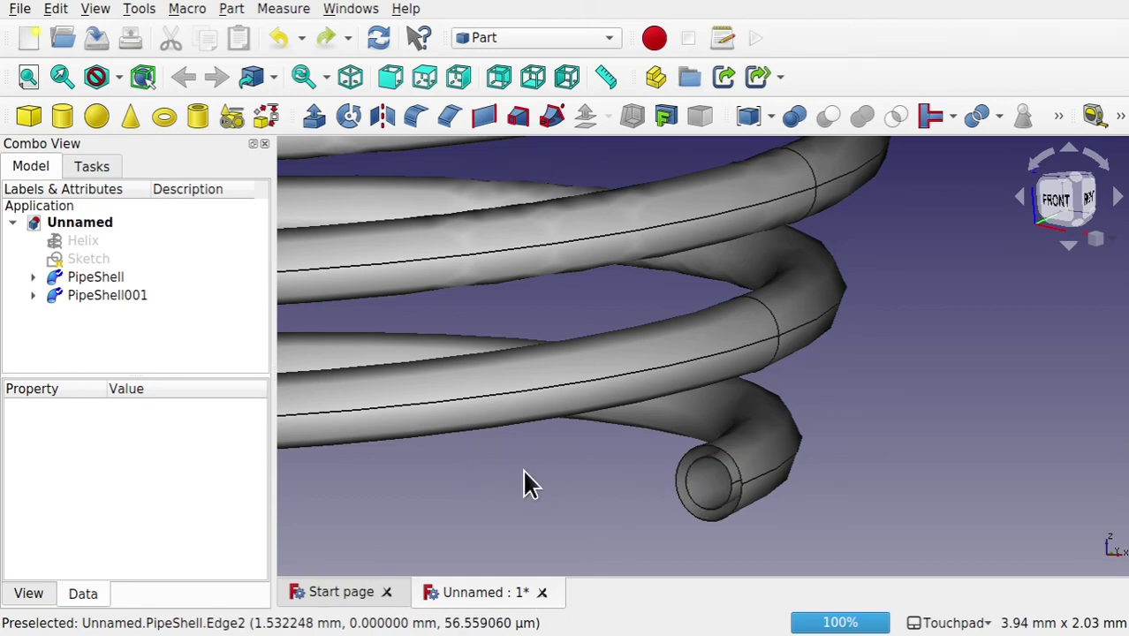
In the Part workbench, set the outer pipe shell's Solid property to true
click(483, 37)
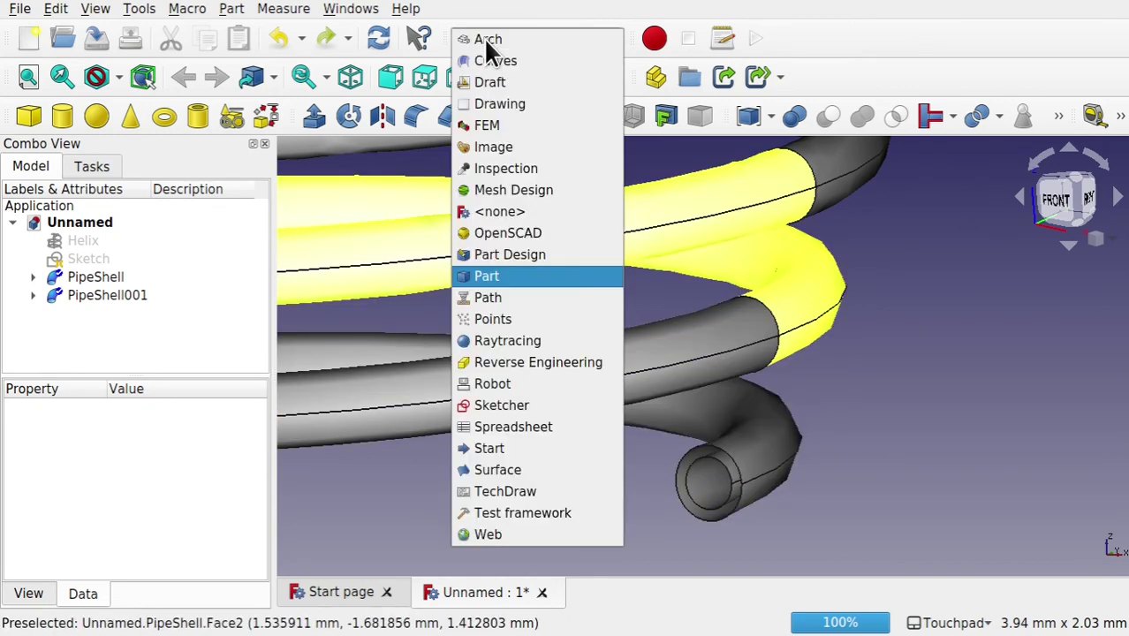
click(498, 275)
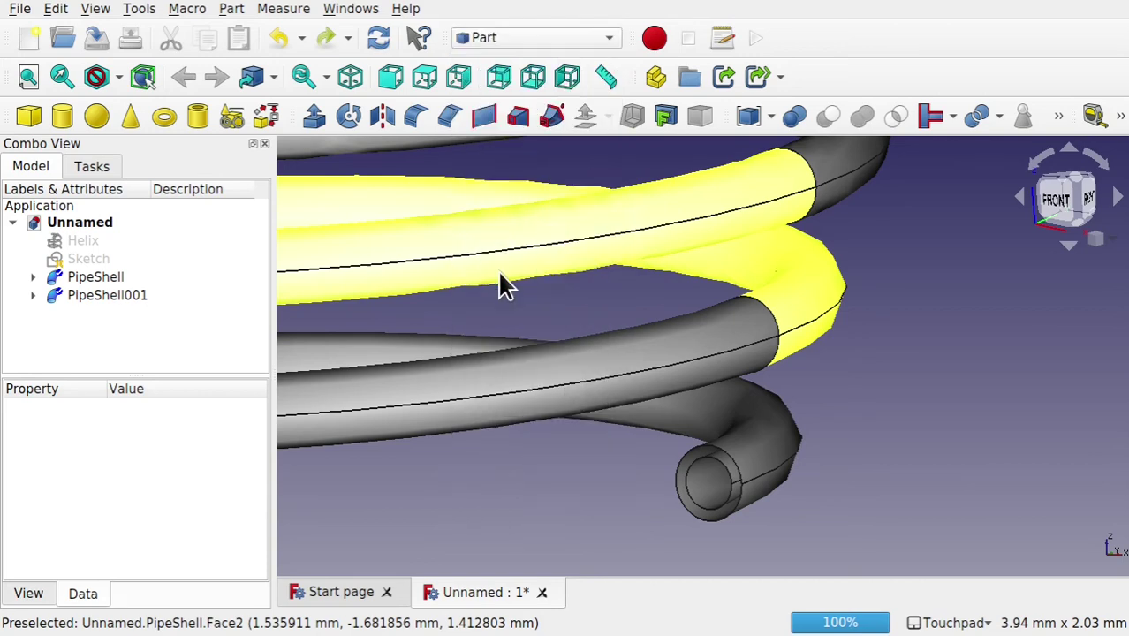
click(101, 295)
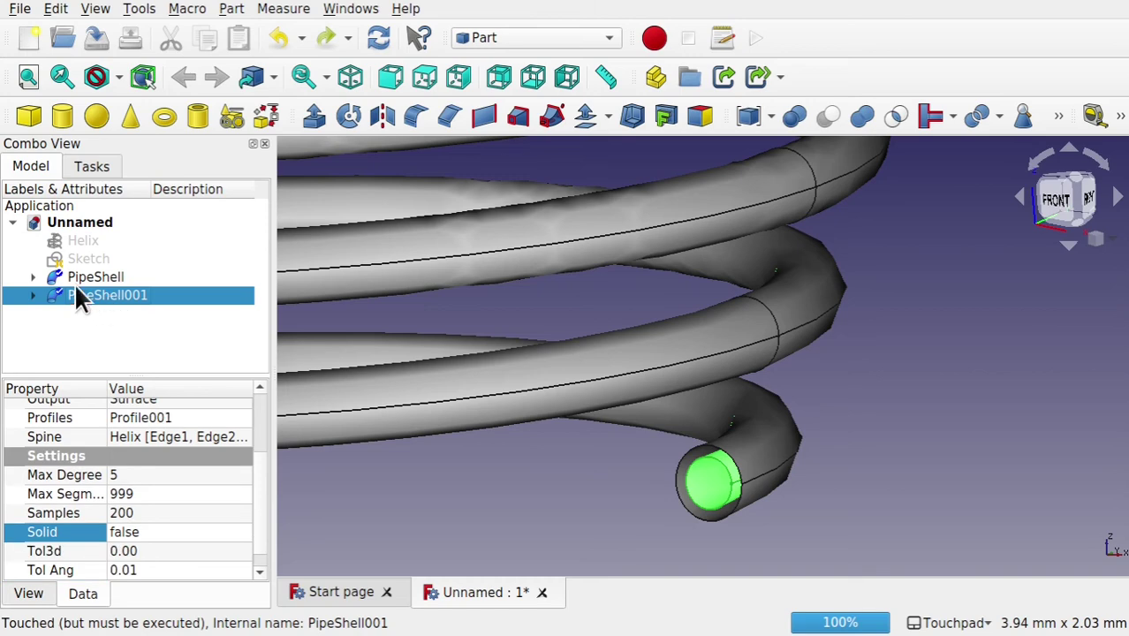
click(97, 277)
click(121, 329)
click(84, 276)
drag(261, 499, 260, 537)
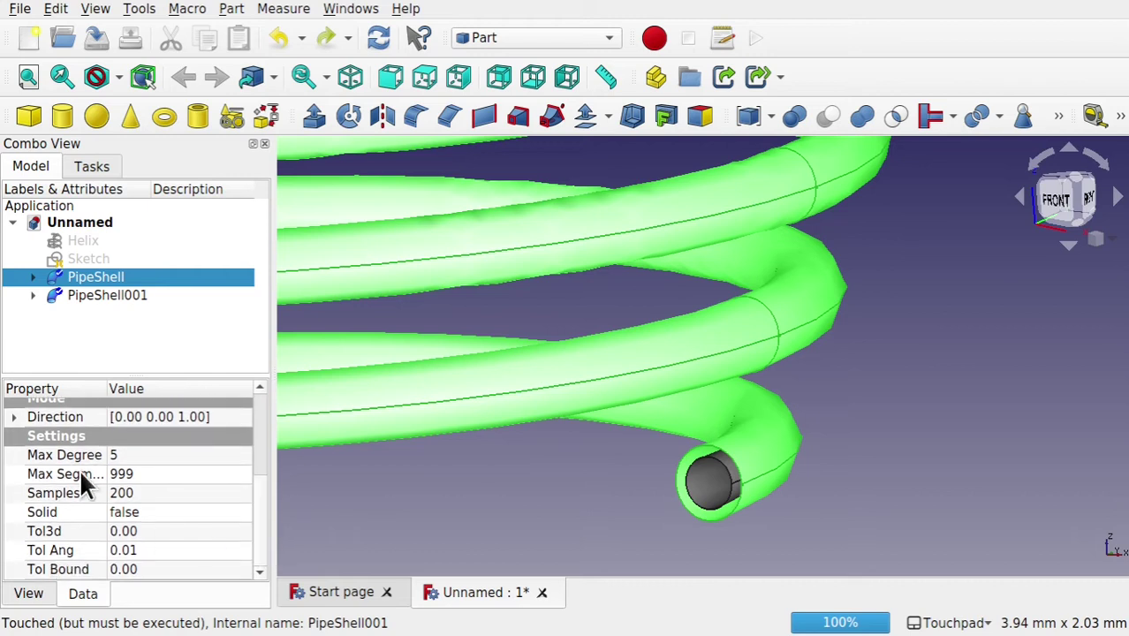
click(180, 509)
click(181, 509)
click(180, 541)
click(435, 506)
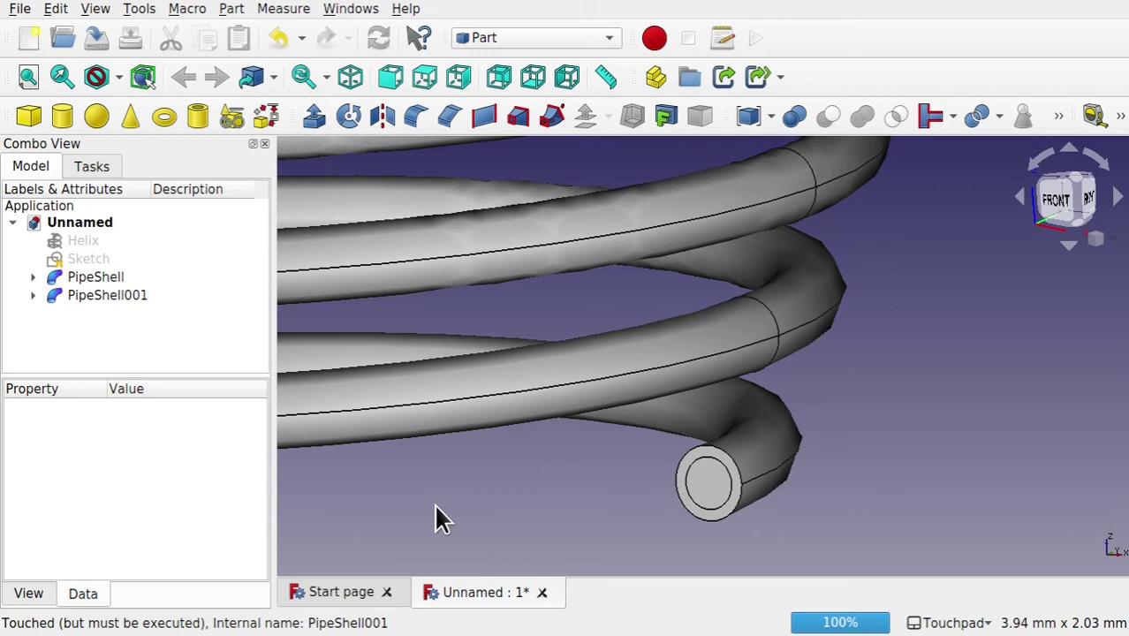
Set the inner pipe shell's Solid property to true
click(91, 300)
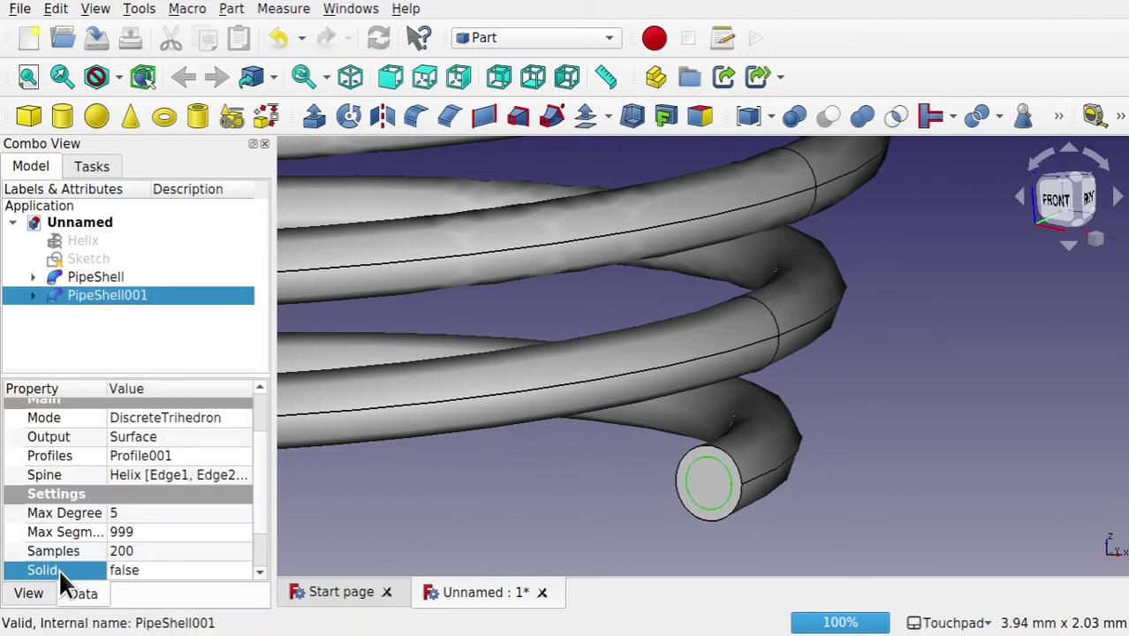
click(168, 572)
click(168, 573)
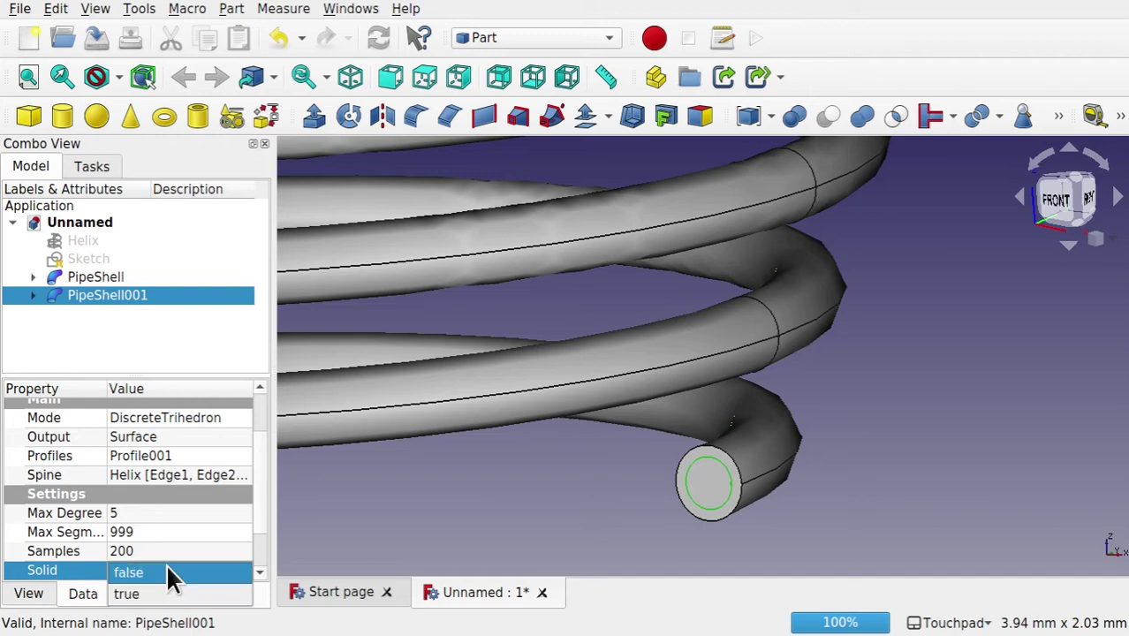
click(161, 593)
click(519, 473)
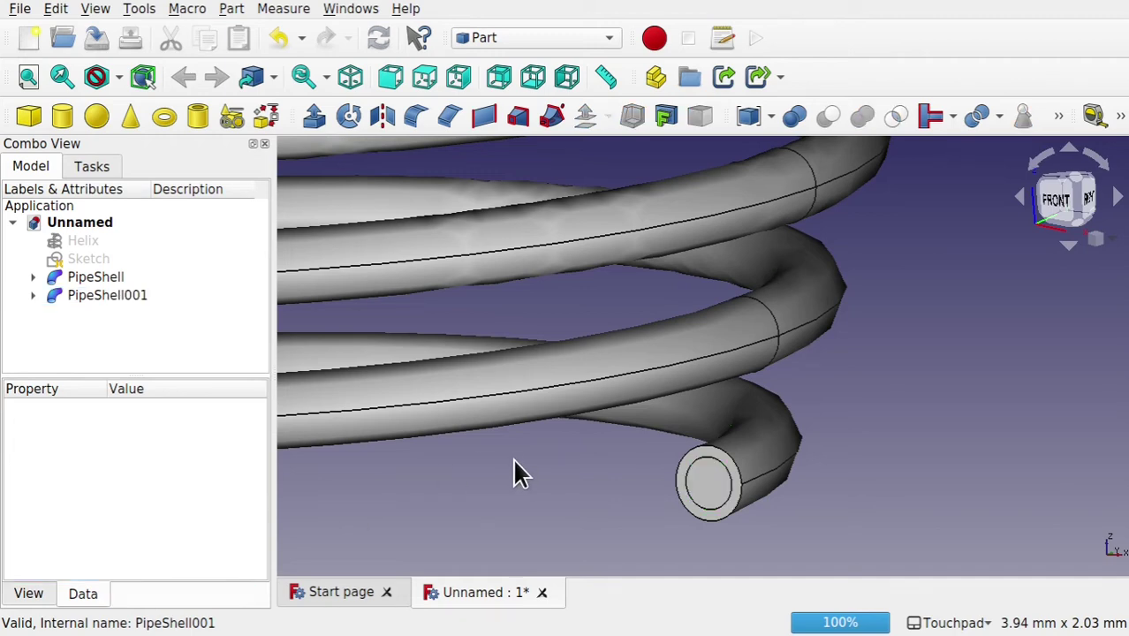
Try a Boolean cut that subtracts the inner pipe shell from the outer pipe shell
click(109, 279)
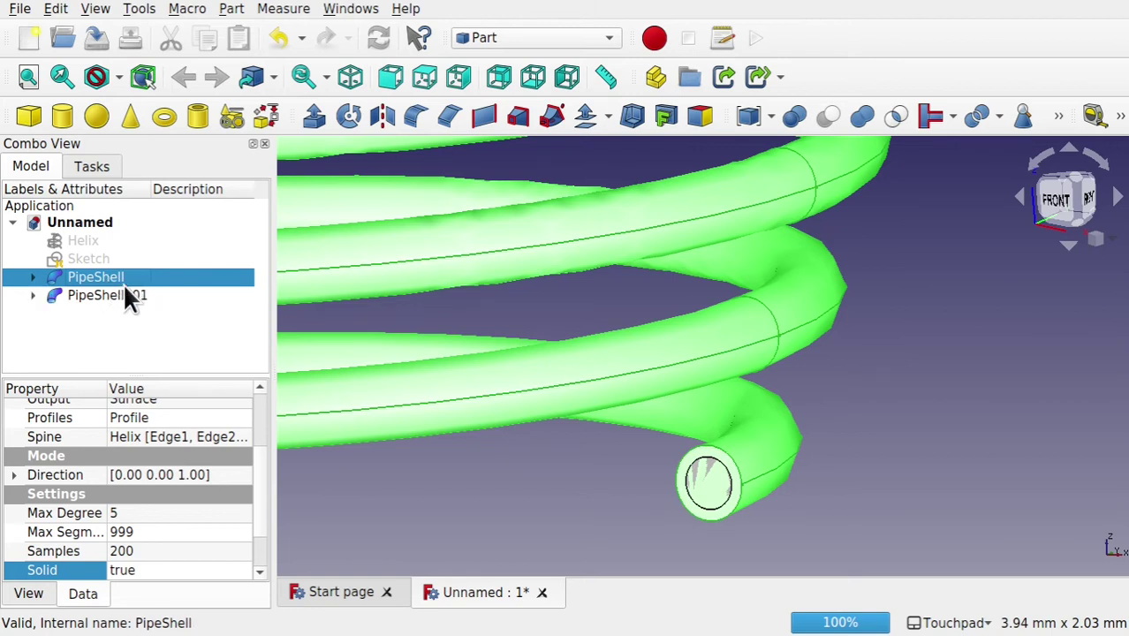
ctrl+click(129, 296)
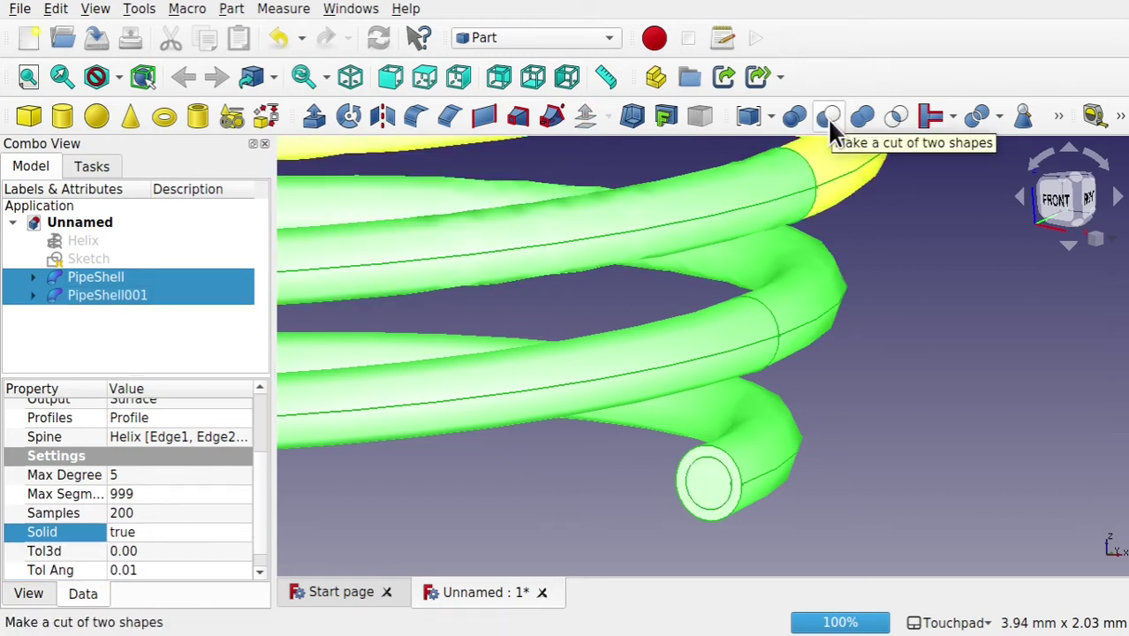
click(232, 8)
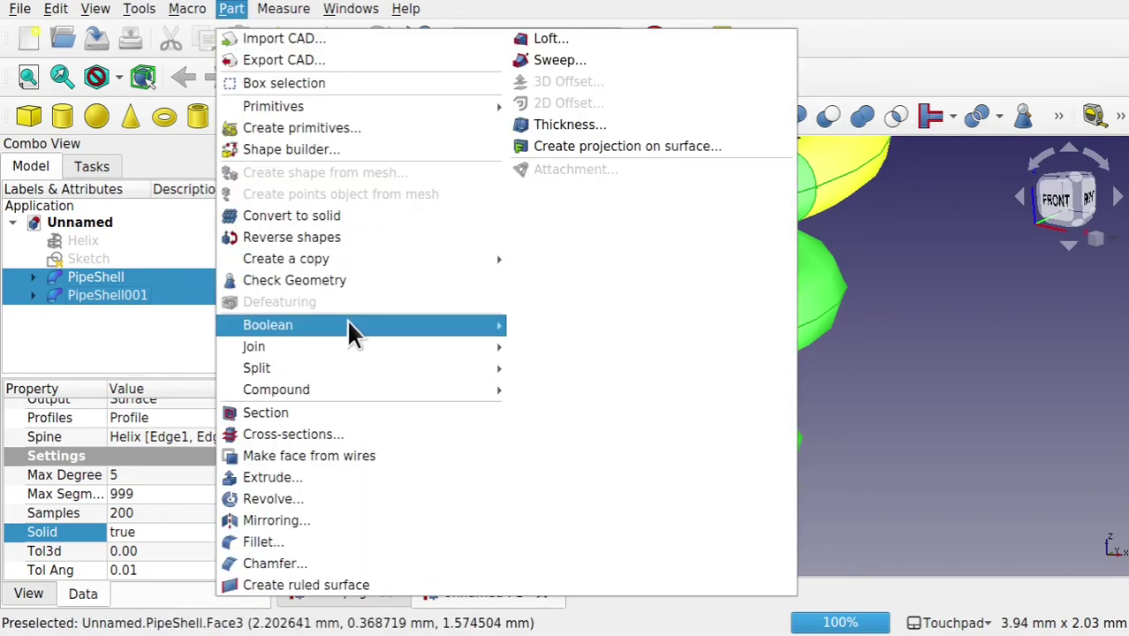
mouse_move(357, 328)
click(541, 346)
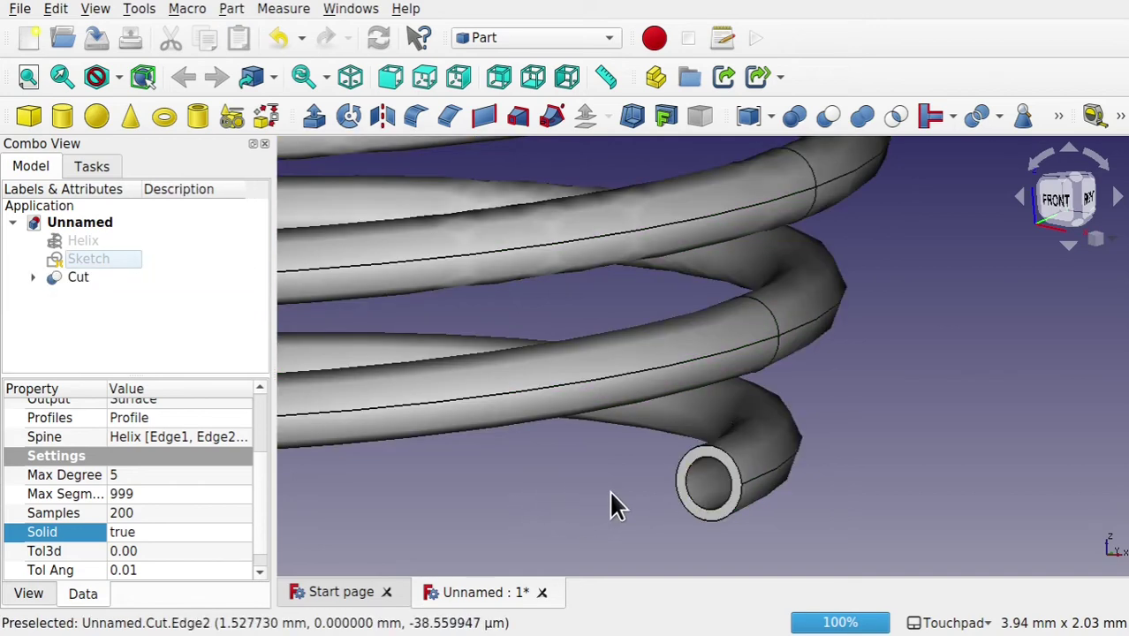
Inspect the cut pipe's opening and wall at both the lower and the upper end of the helix
alt+drag(624, 491, 690, 514)
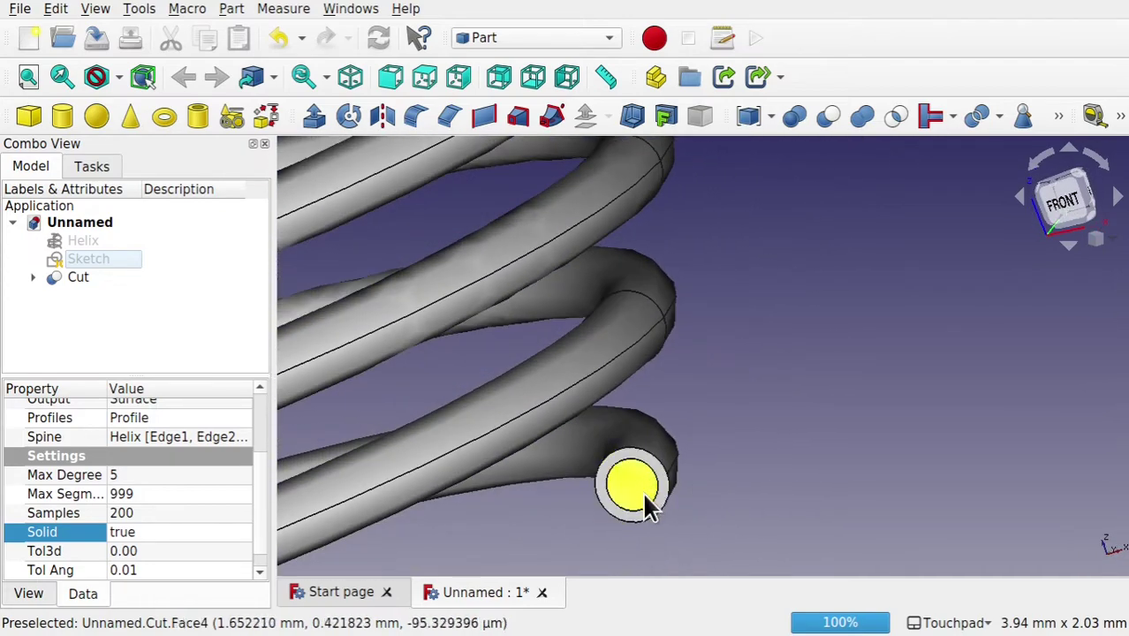
alt+drag(643, 483, 626, 461)
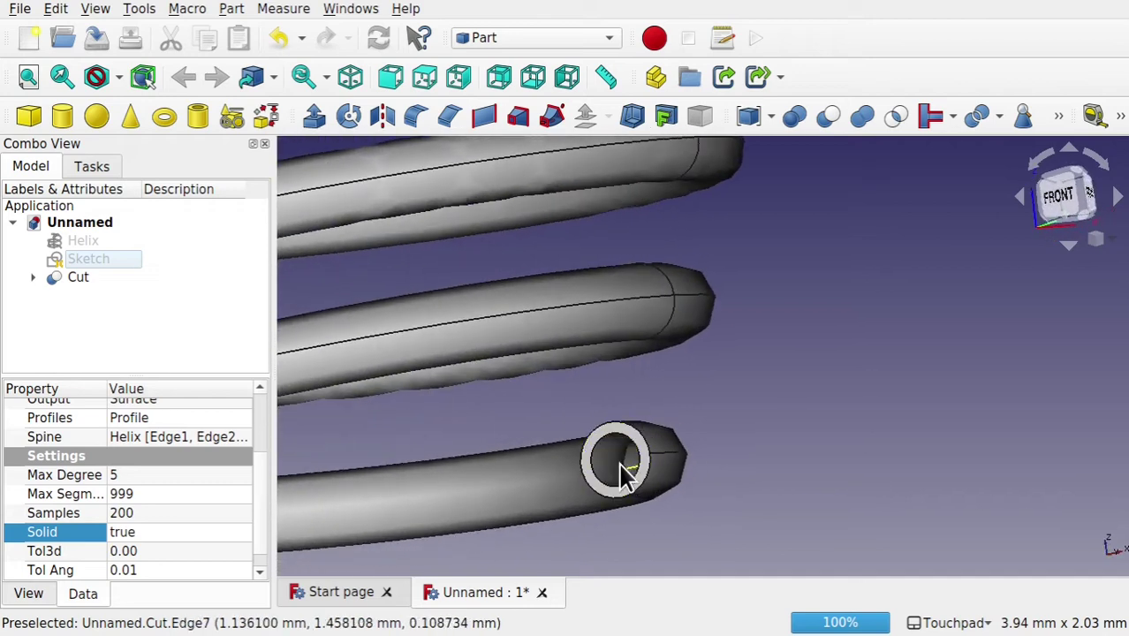
alt+drag(611, 272, 650, 313)
shift+drag(625, 247, 891, 350)
scroll(891, 349, down, 7)
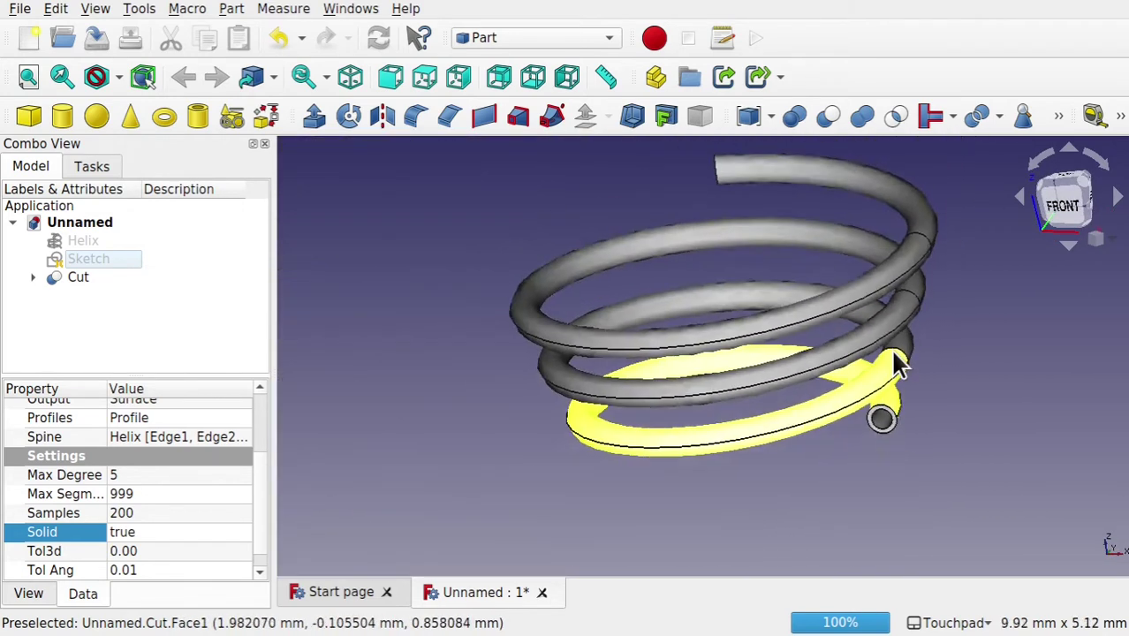
scroll(738, 234, up, 6)
alt+drag(706, 283, 788, 336)
scroll(652, 296, up, 10)
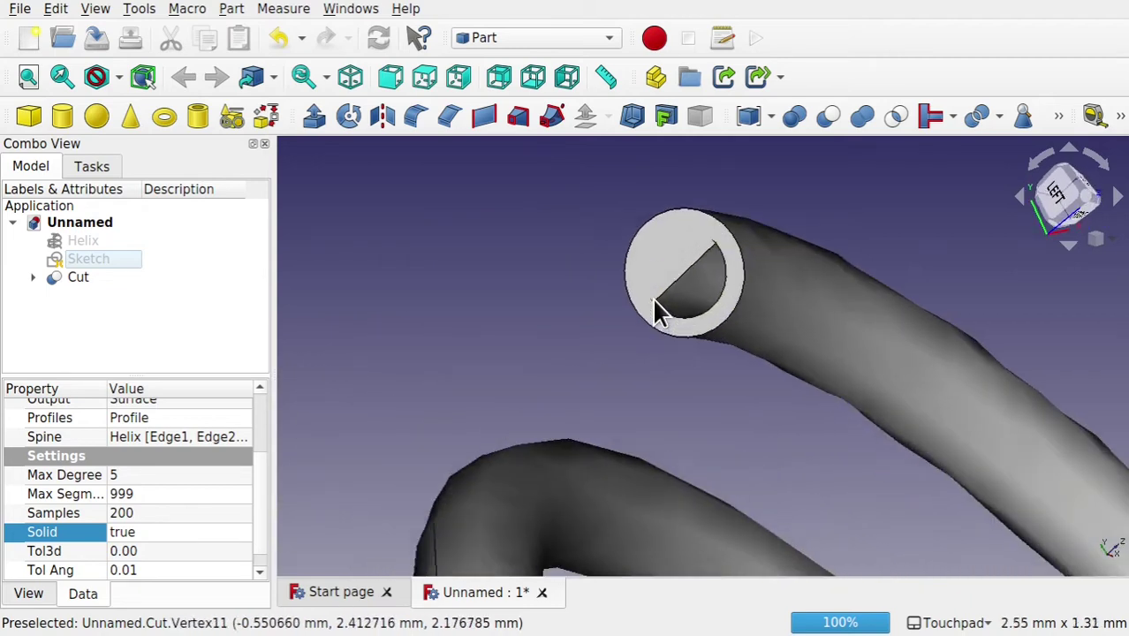
mouse_move(653, 300)
alt+mouse_down()
mouse_move(723, 336)
mouse_move(814, 335)
mouse_move(670, 284)
mouse_move(599, 280)
mouse_move(695, 327)
mouse_move(633, 293)
mouse_move(630, 302)
alt+mouse_up()
click(423, 440)
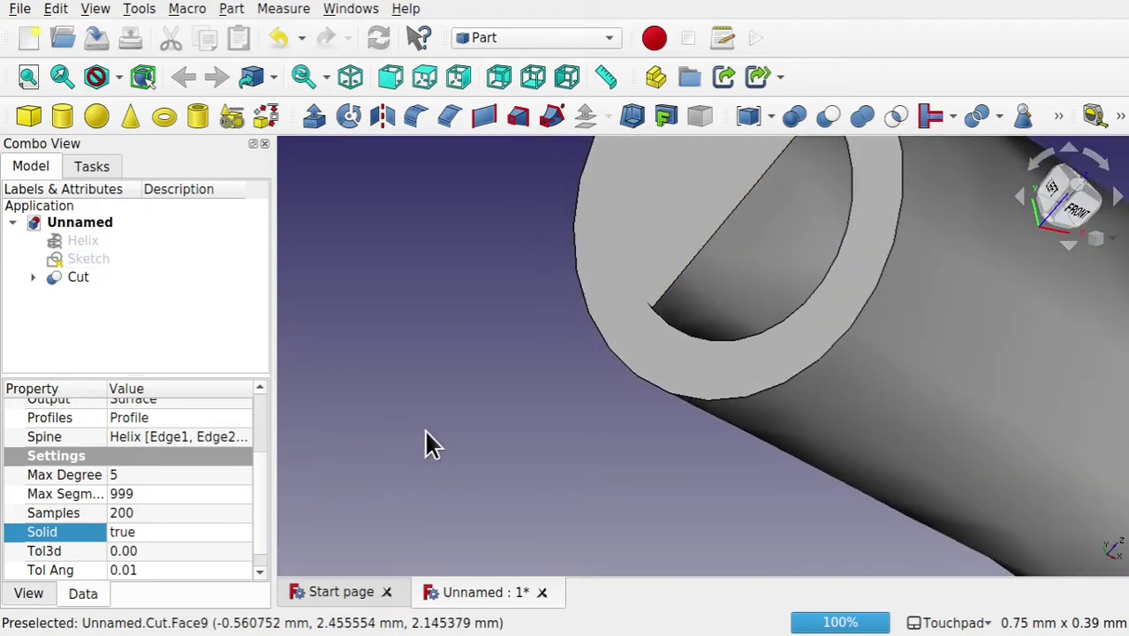
Undo the cut and both Solid changes, and examine how the two shells meet at the upper end of the helix
key(ctrl+z)
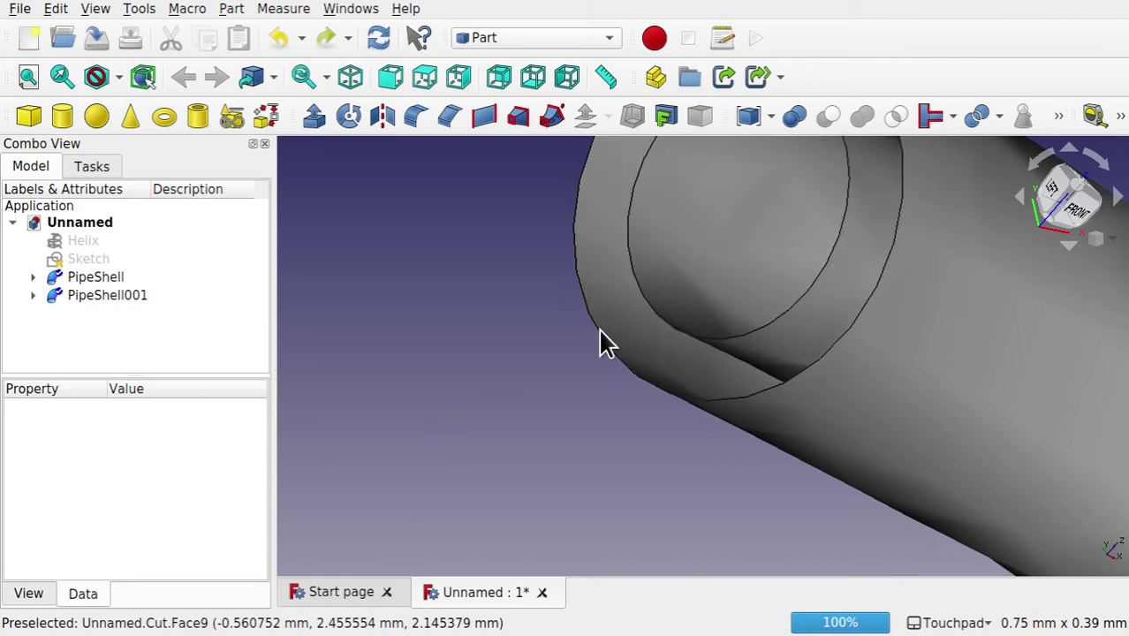
alt+drag(707, 337, 813, 270)
alt+drag(708, 255, 943, 181)
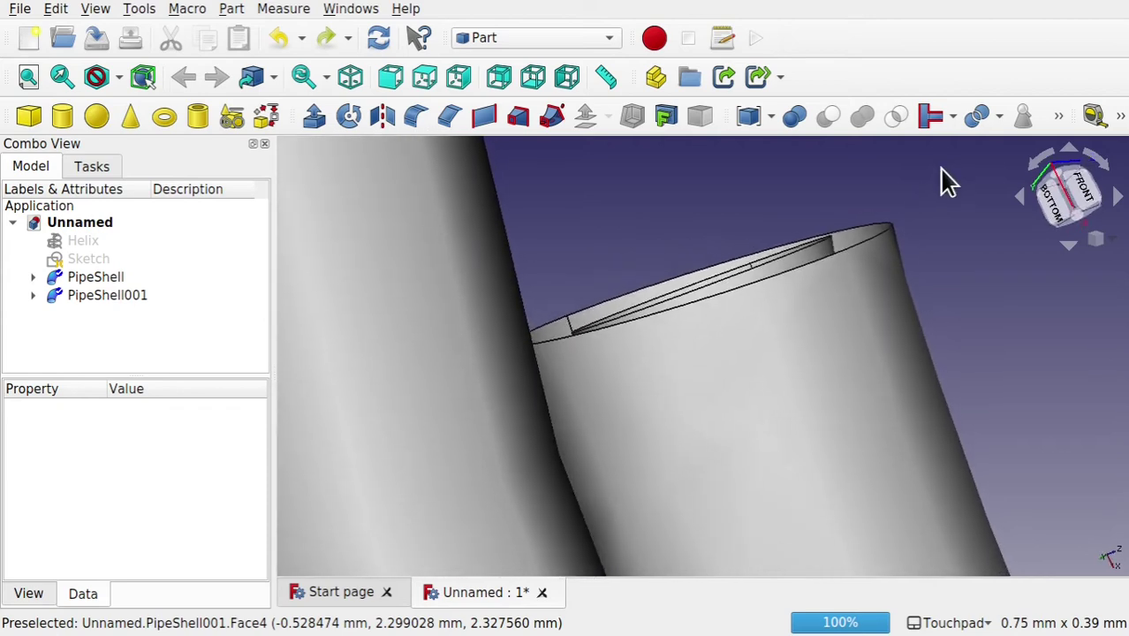
alt+drag(776, 259, 603, 373)
scroll(724, 283, down, 4)
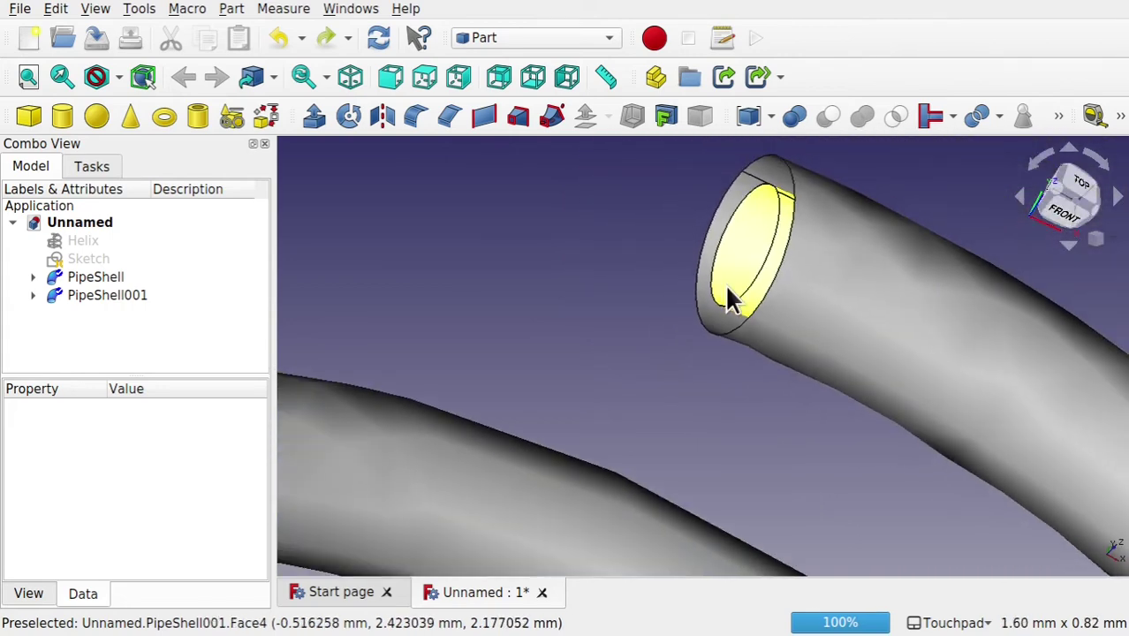
alt+drag(720, 264, 652, 270)
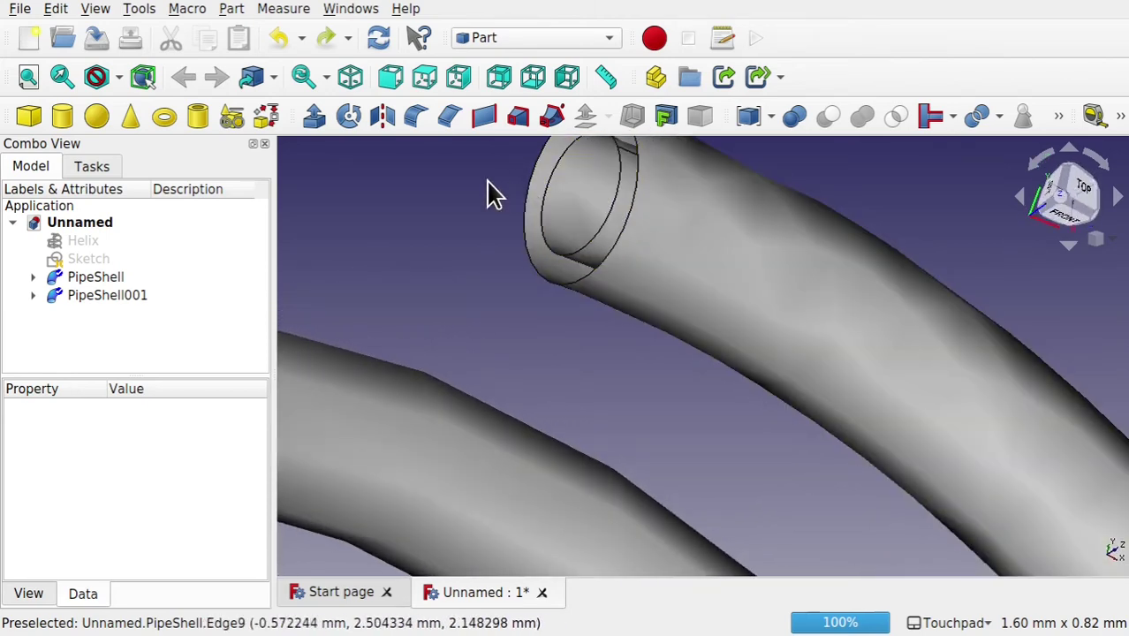
alt+drag(550, 197, 599, 228)
Set the Solid property of both the outer and the inner pipe shell to true and check the upper end
click(126, 276)
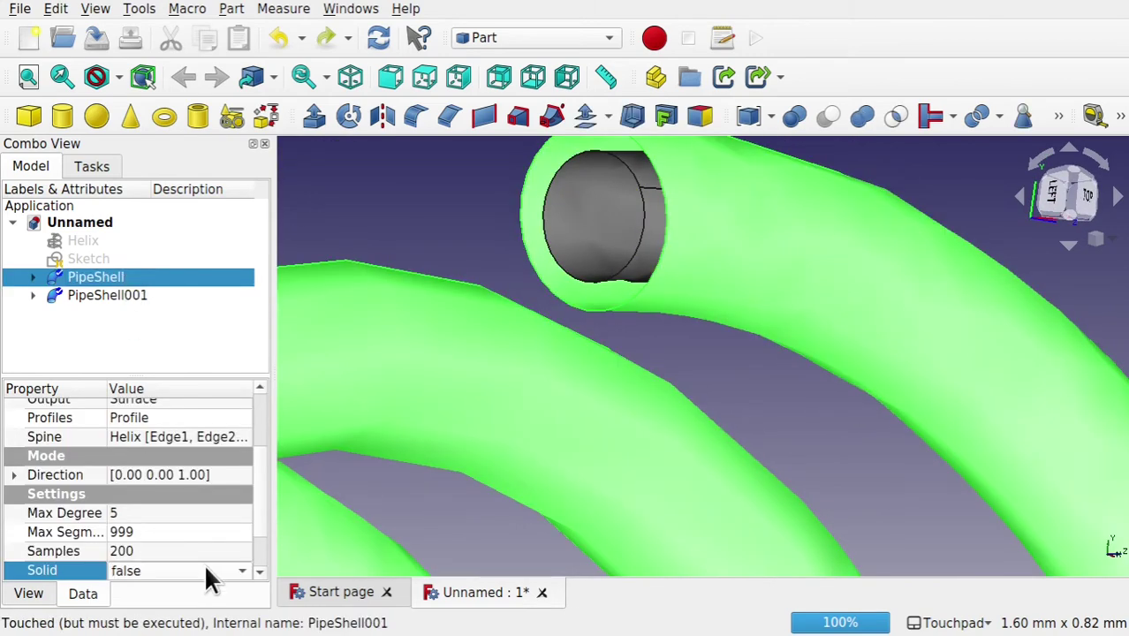
click(205, 565)
click(200, 597)
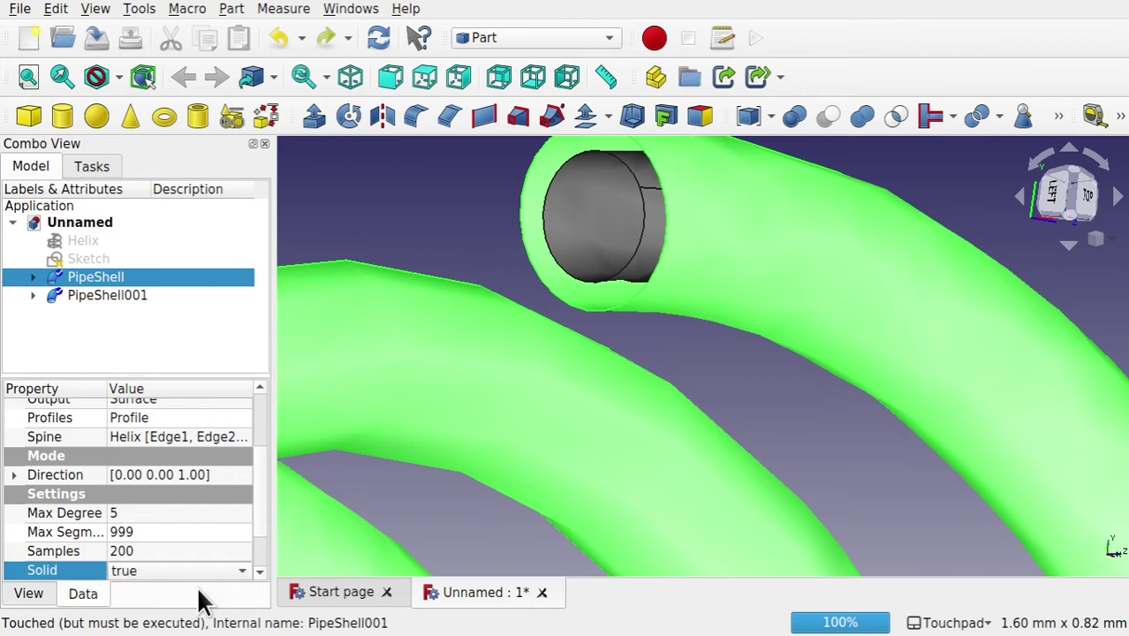
click(123, 300)
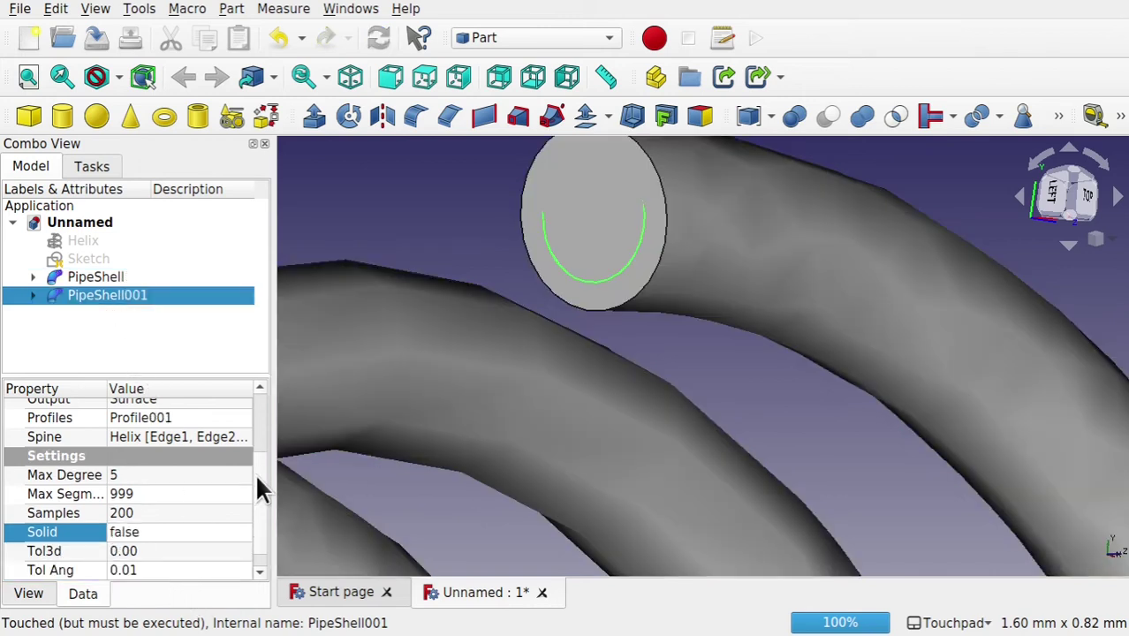
scroll(261, 503, down, 1)
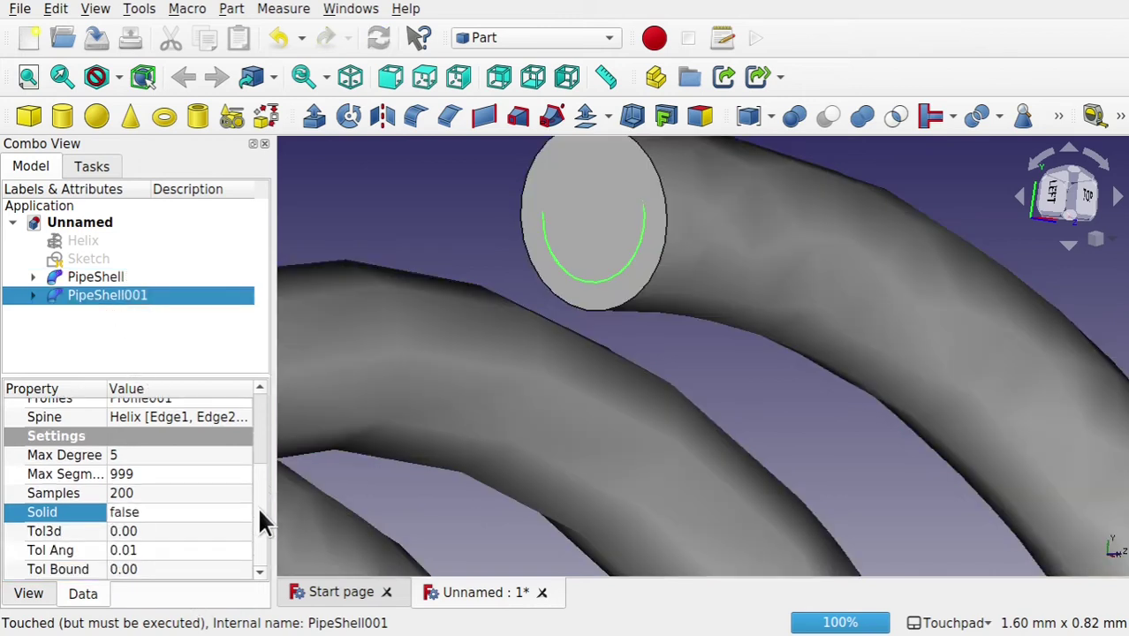
click(168, 516)
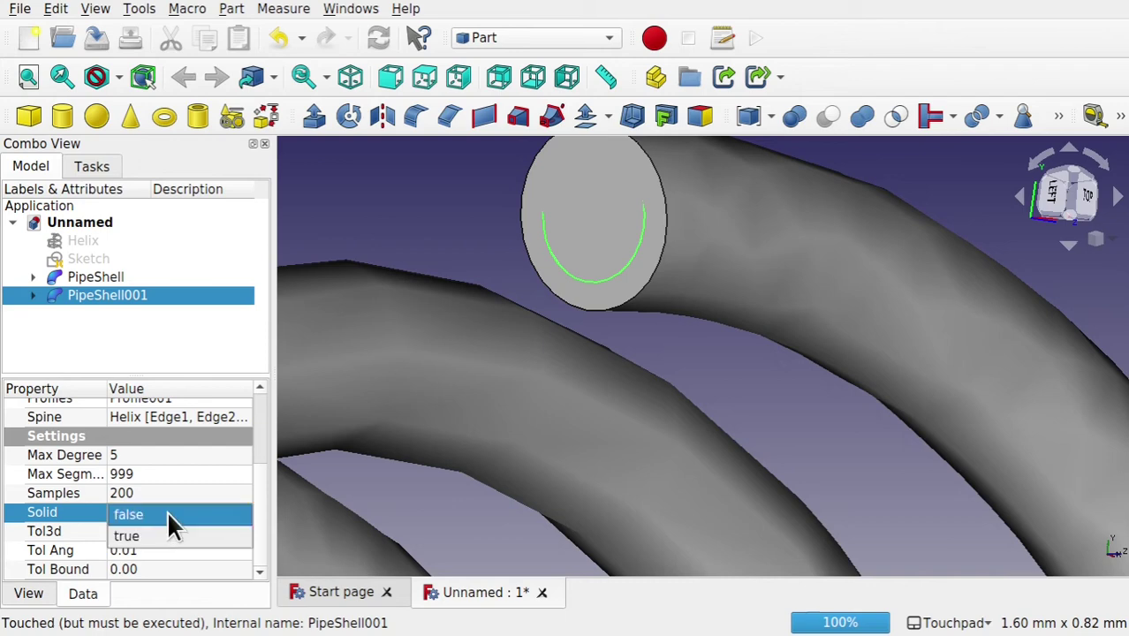
click(161, 537)
shift+drag(613, 281, 565, 251)
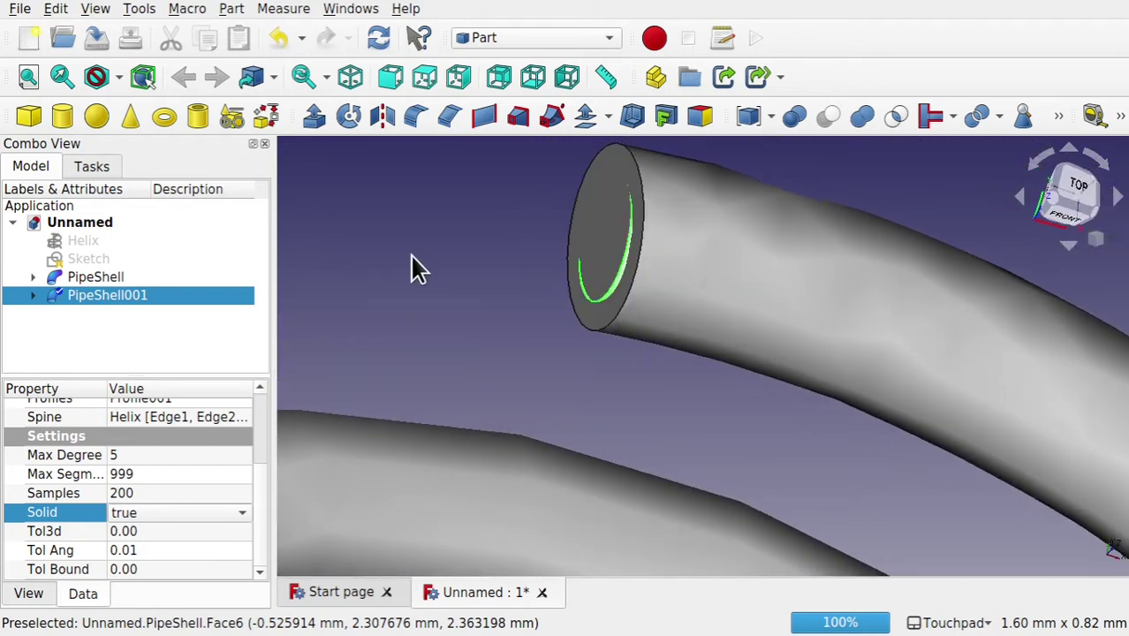
click(415, 268)
Subtract the inner pipe shell from the outer pipe shell with a Boolean cut and check the opening at the upper end
click(103, 274)
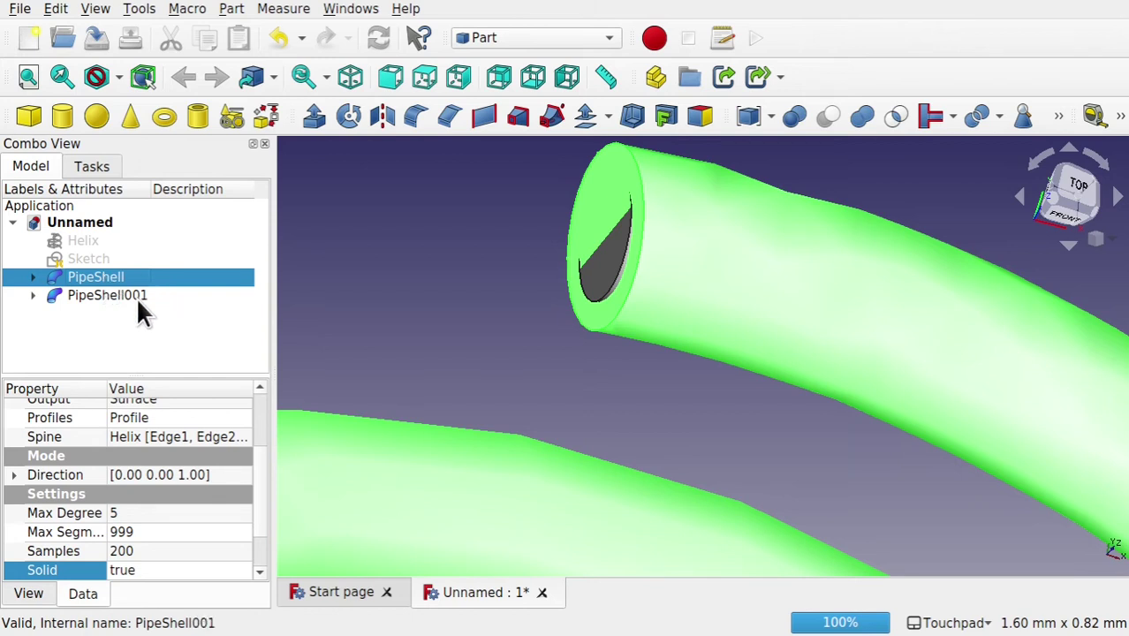
ctrl+click(138, 301)
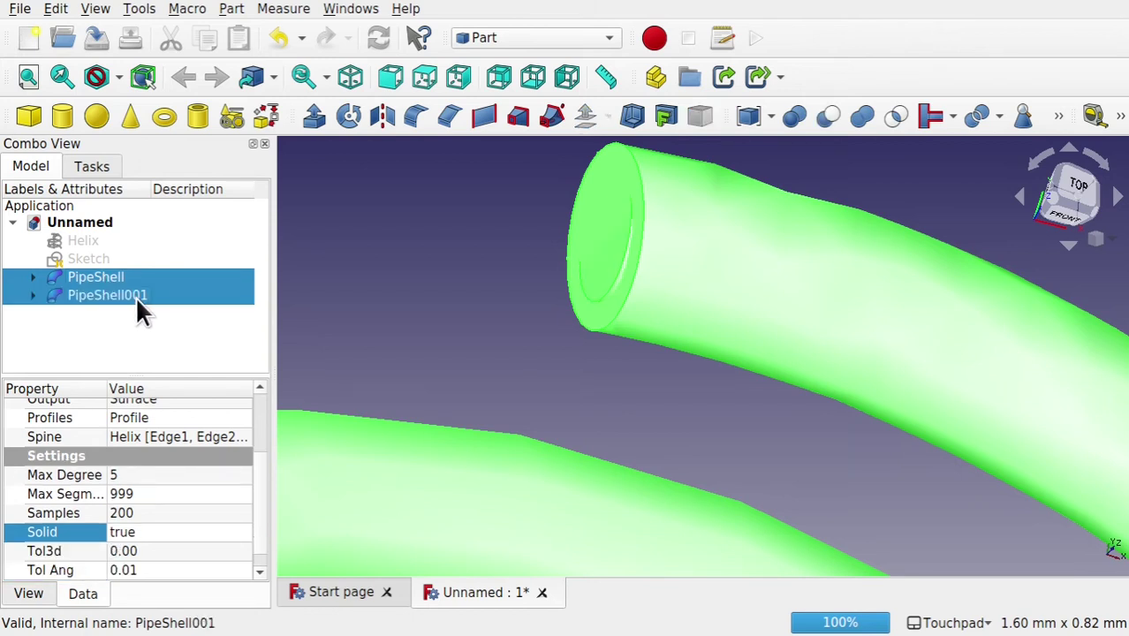
click(829, 118)
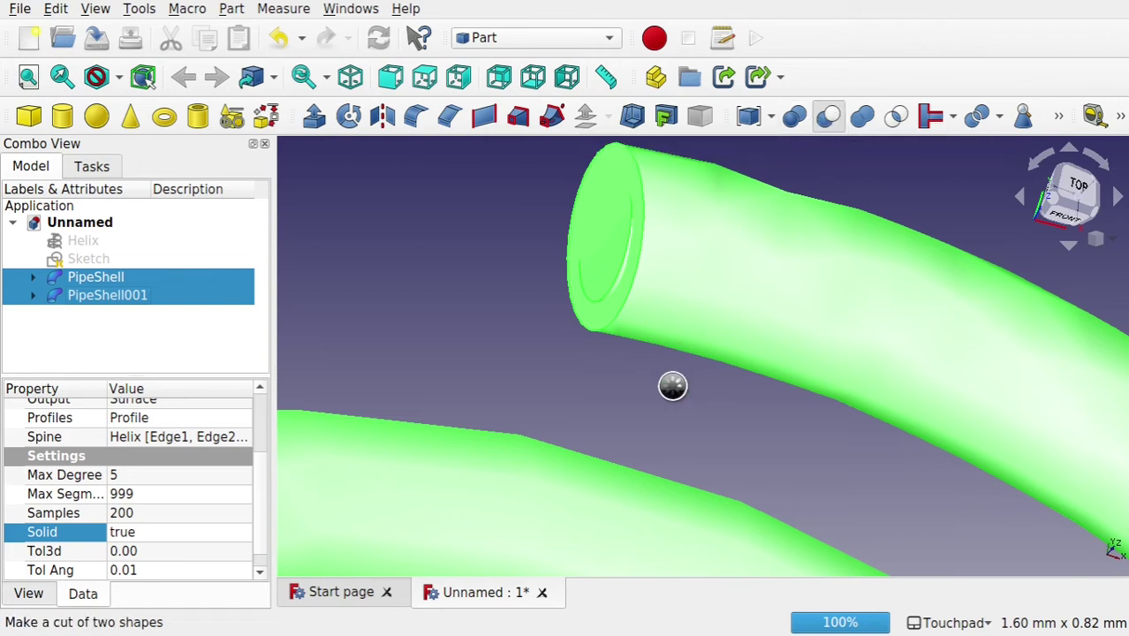
alt+drag(505, 267, 595, 274)
scroll(595, 275, down, 1)
scroll(597, 284, down, 2)
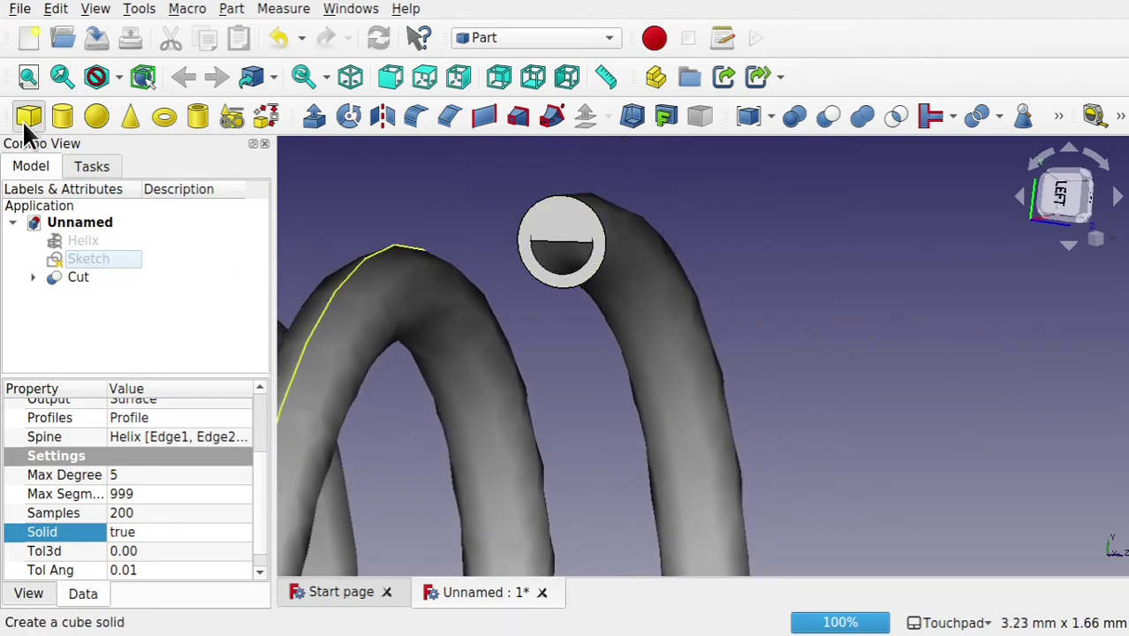
Add a cube with a length of 0.2 mm, a width of 0.2 mm and a height of 0.5 mm
click(26, 124)
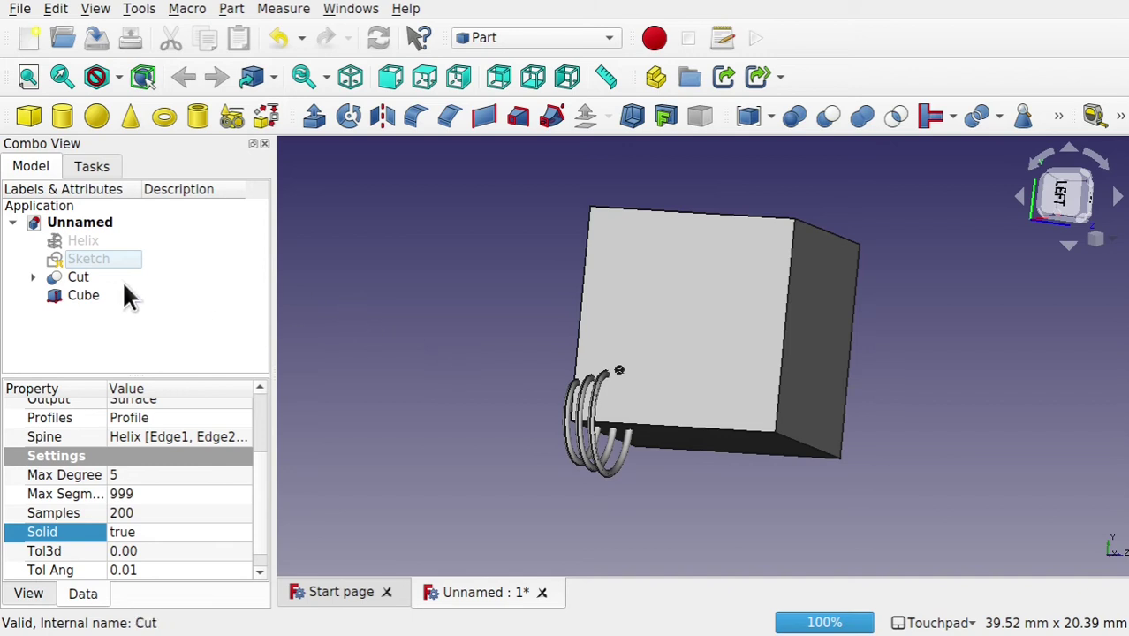
click(80, 297)
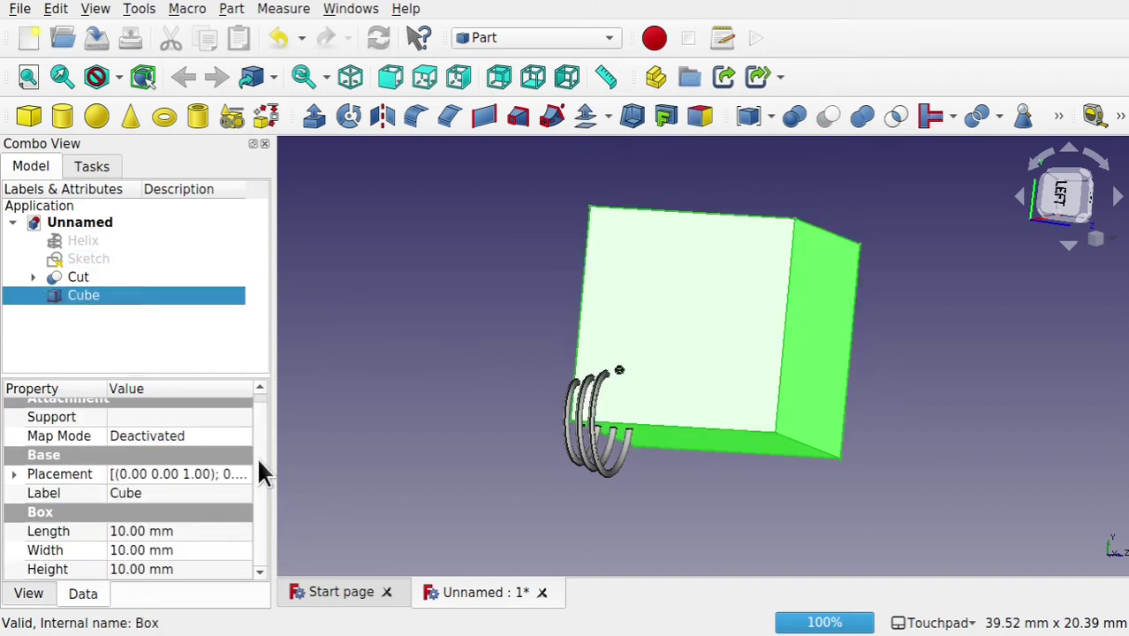
click(176, 532)
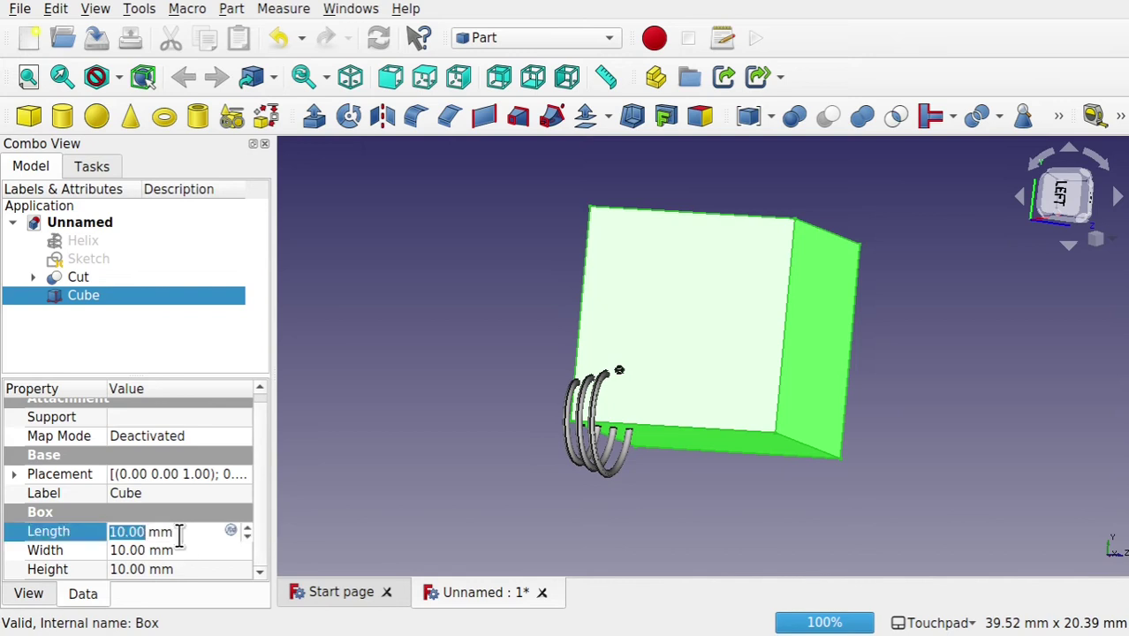
text(0.)
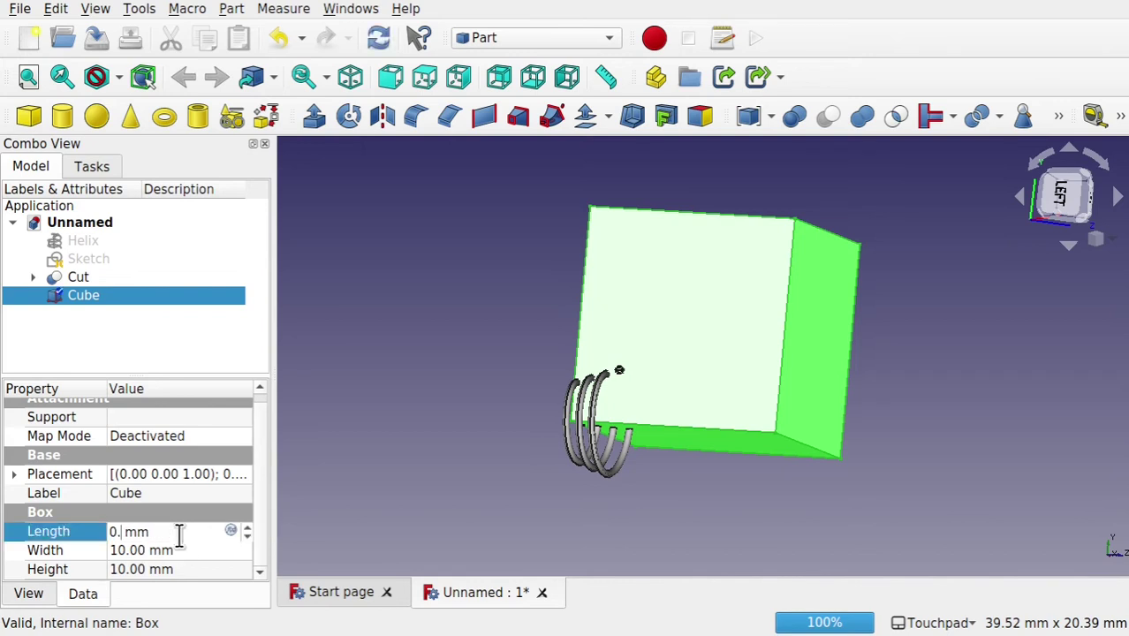
text(2)
click(188, 549)
text(0.2)
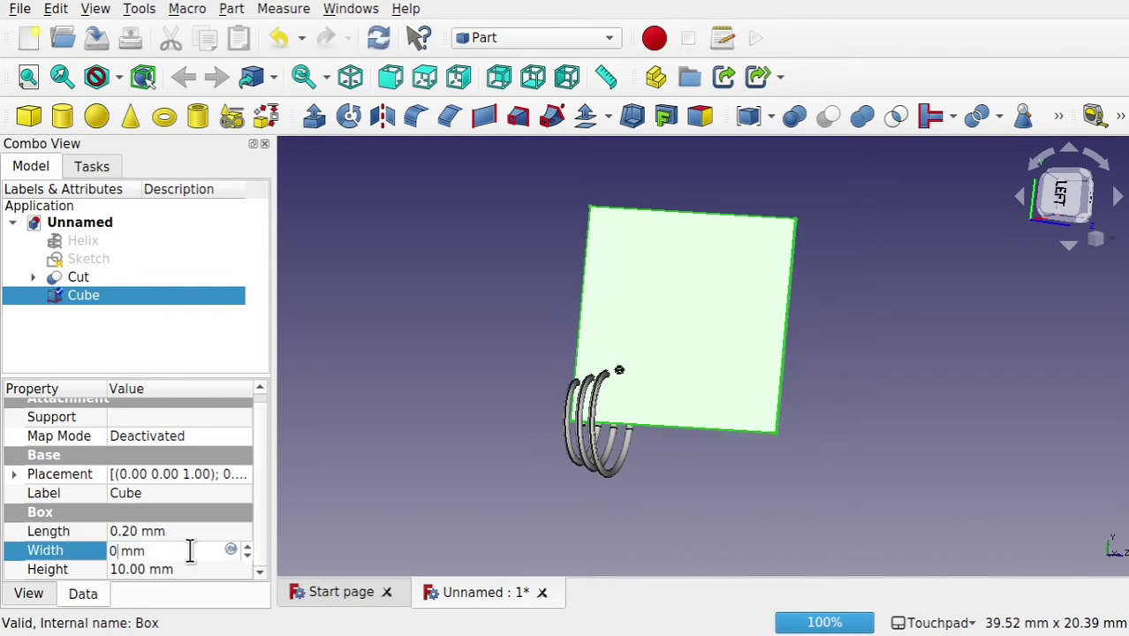
click(177, 569)
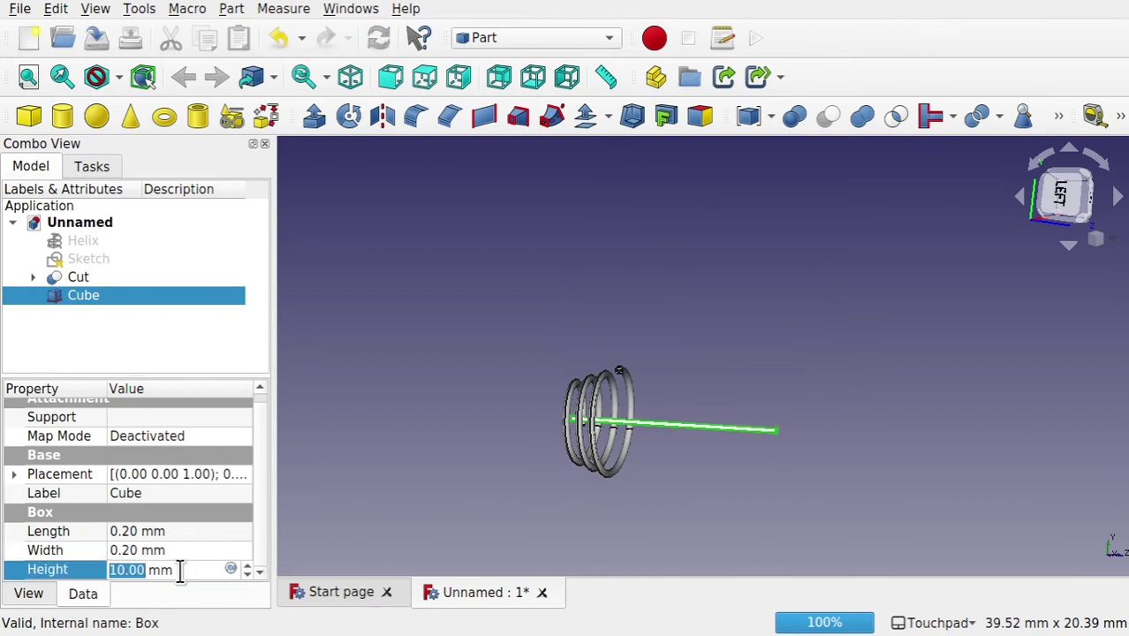
text(0.5)
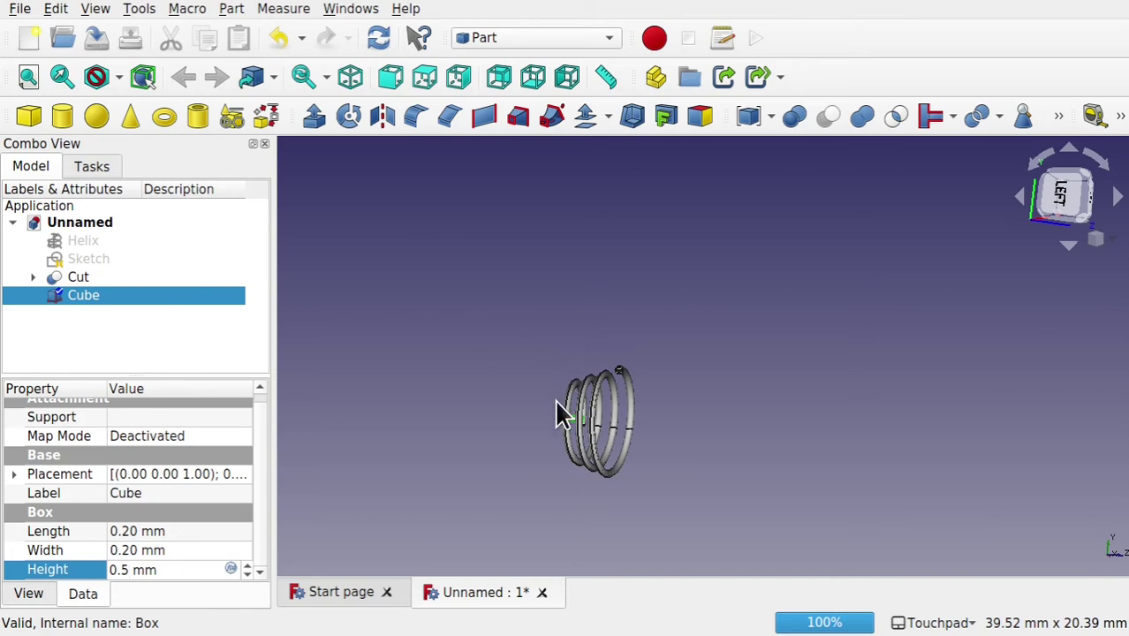
scroll(557, 408, up, 5)
scroll(556, 408, down, 2)
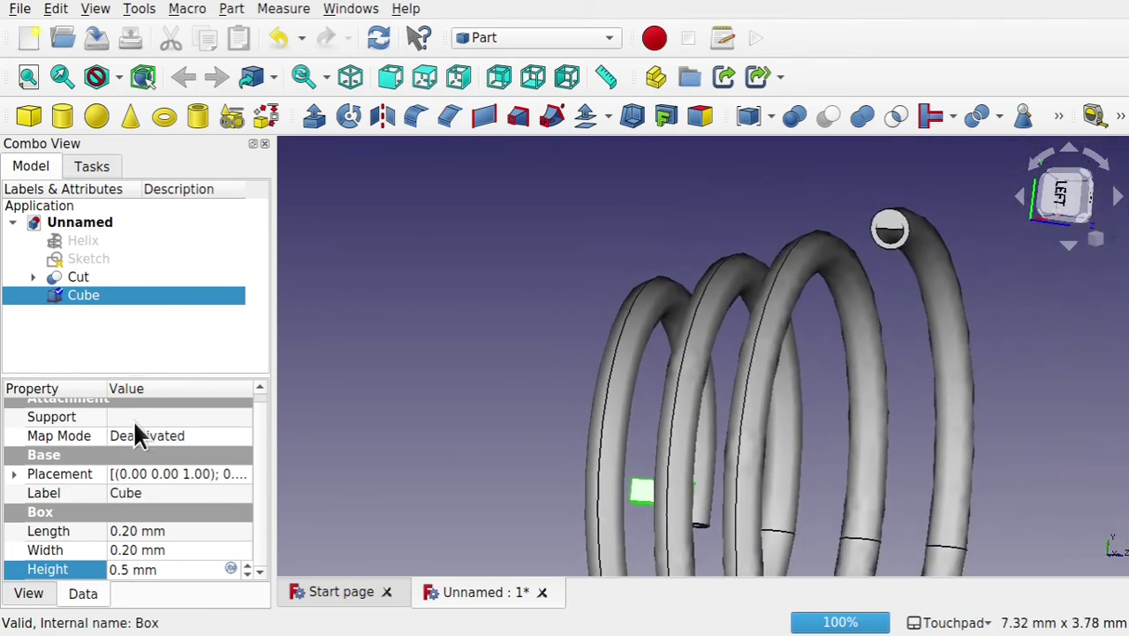
Transform the cube, moving it 2 mm along Z and in positive Y to just beside the pipe's upper end
right_click(123, 295)
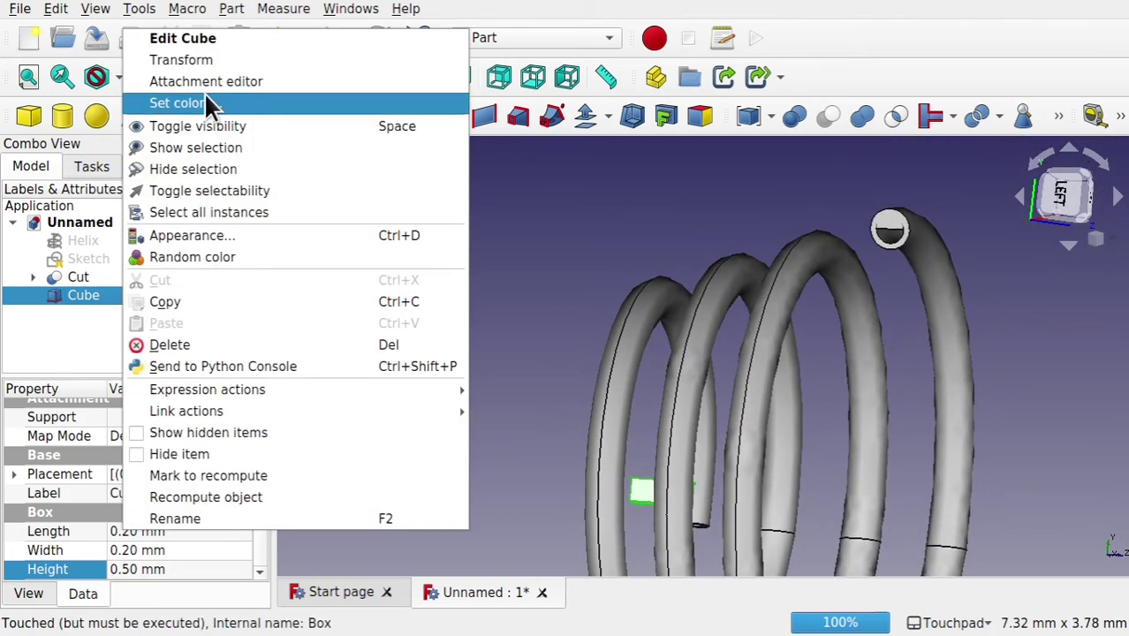
click(230, 63)
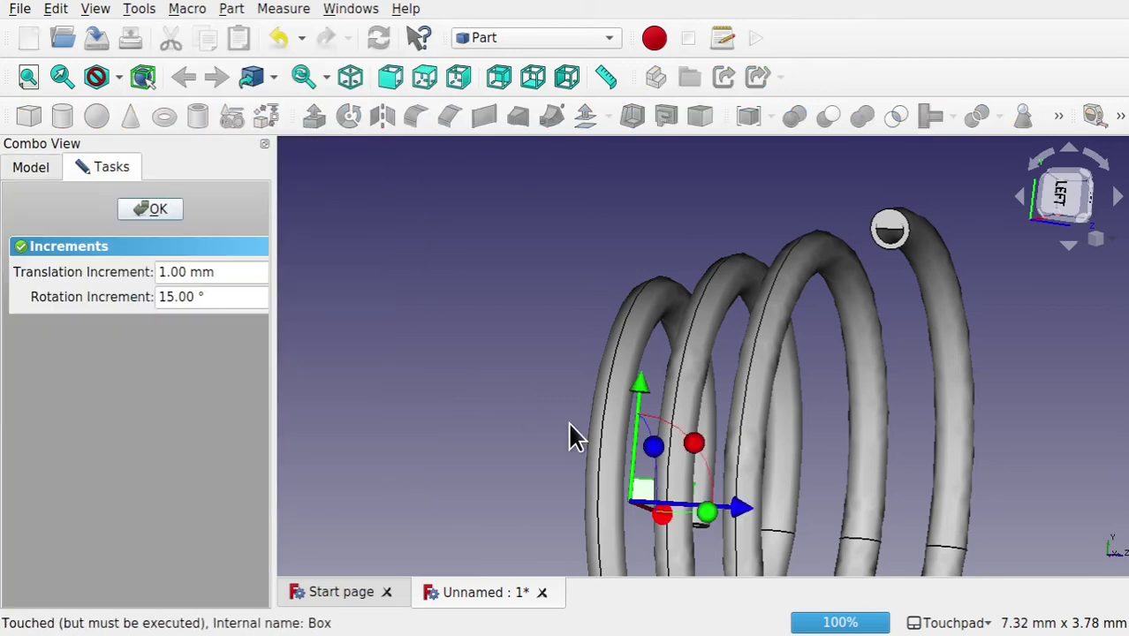
drag(740, 512, 983, 474)
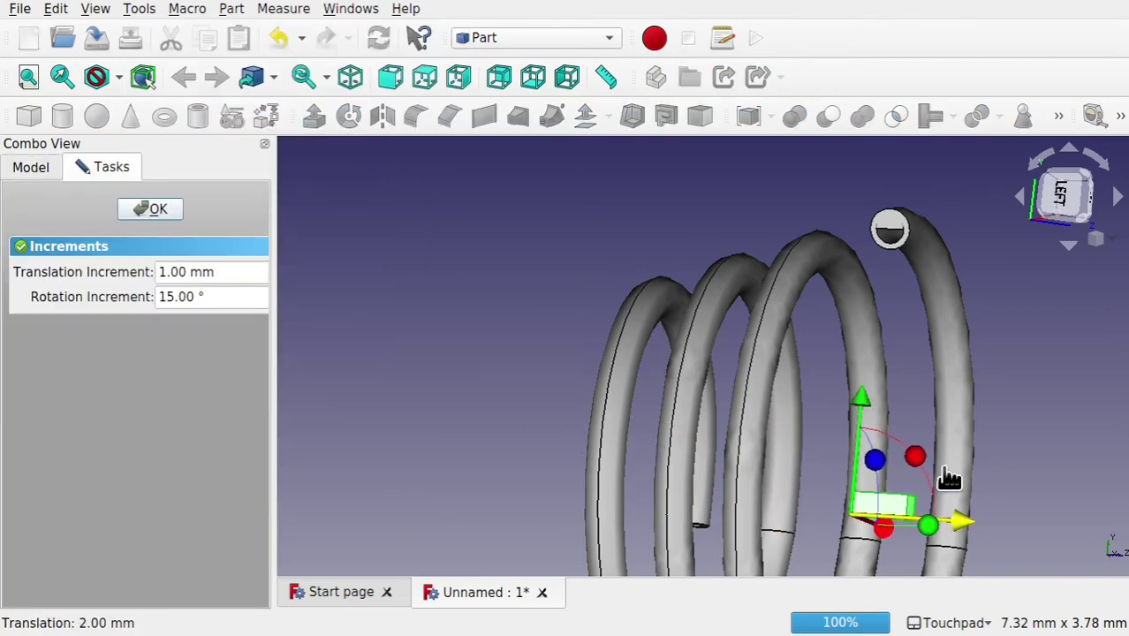
drag(862, 407, 869, 159)
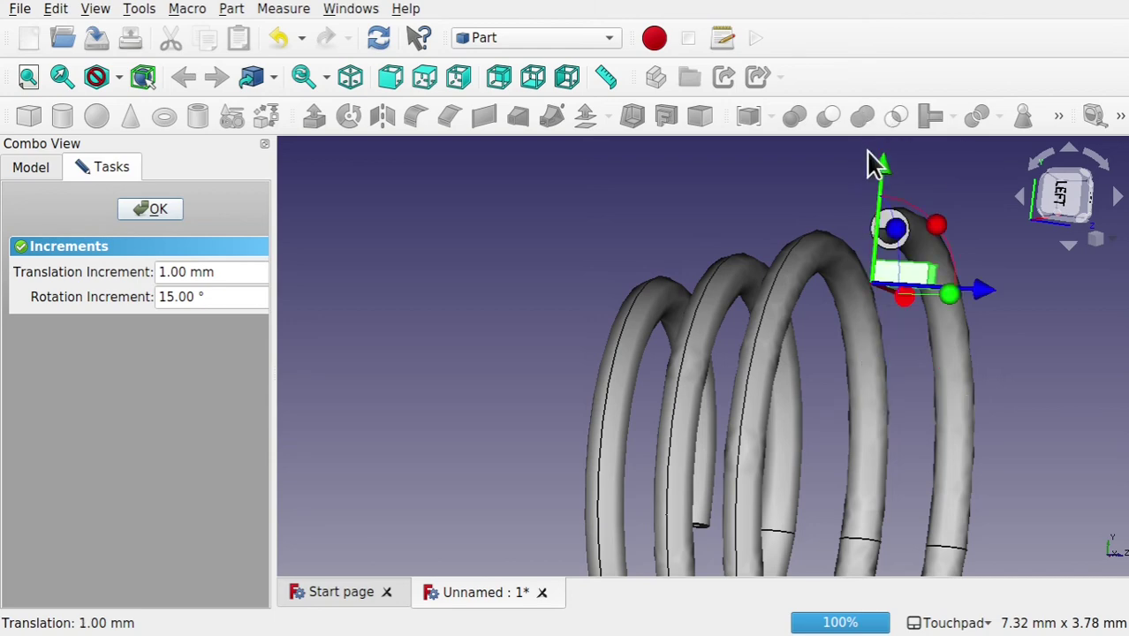
middle_drag(964, 243, 830, 270)
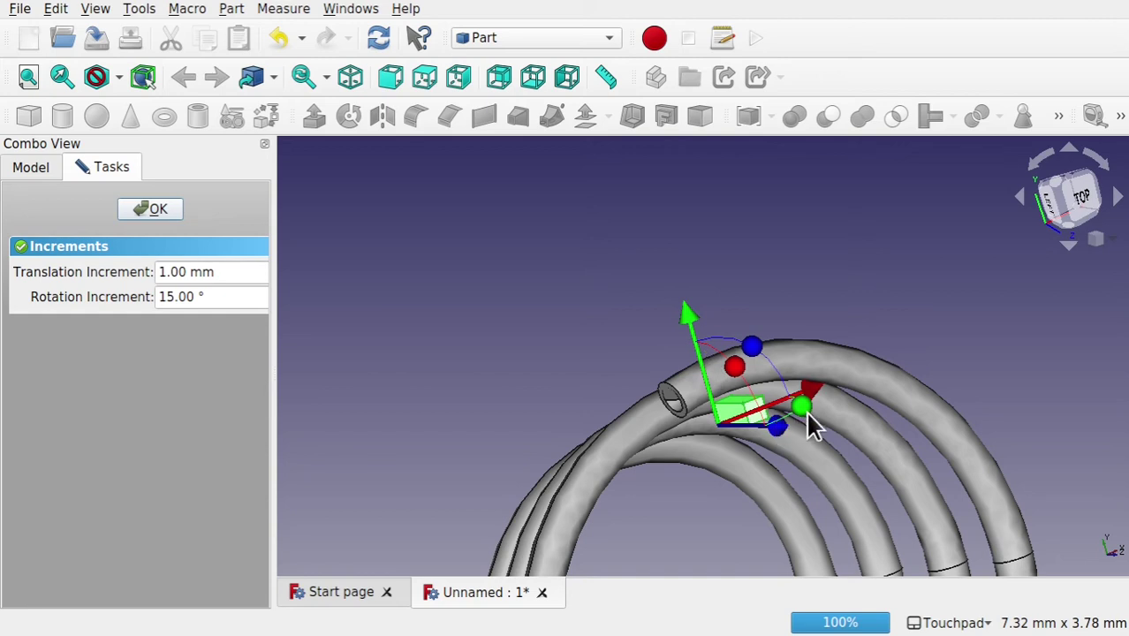
Set the translation increment to 0.10 mm and shift the cube in negative X to the pipe's open end
click(804, 381)
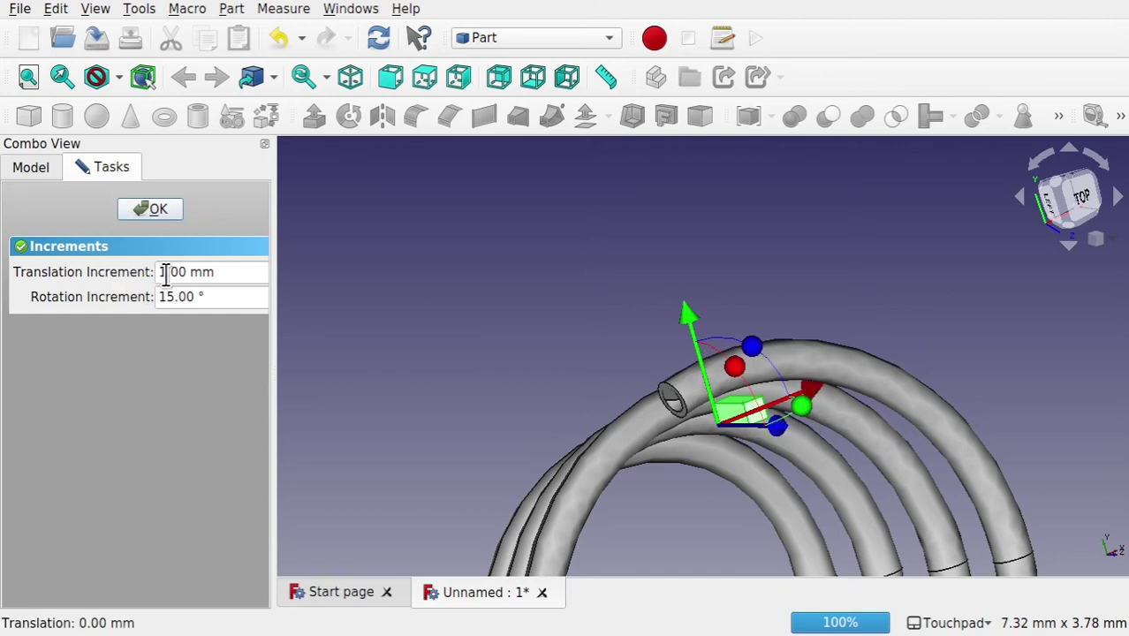
key(BackSpace)
text(1)
key(Home)
key(Right)
key(BackSpace)
text(0)
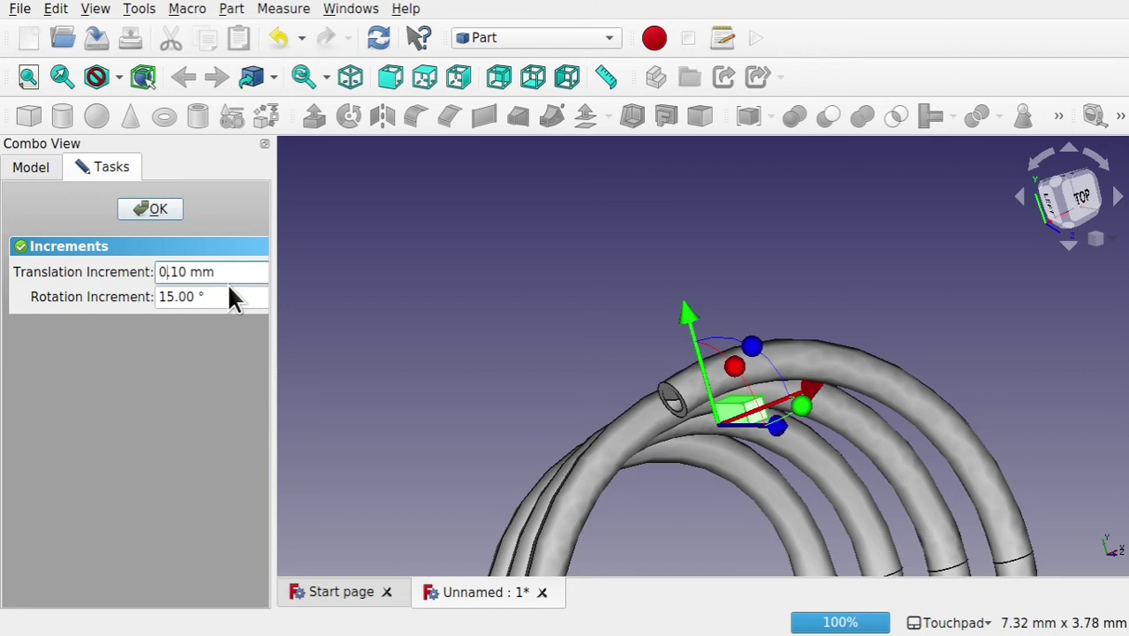
drag(809, 394, 754, 423)
drag(629, 340, 620, 315)
Set the cube's width to 0.5 mm so it encloses the pipe's end, and finish the transform
click(30, 167)
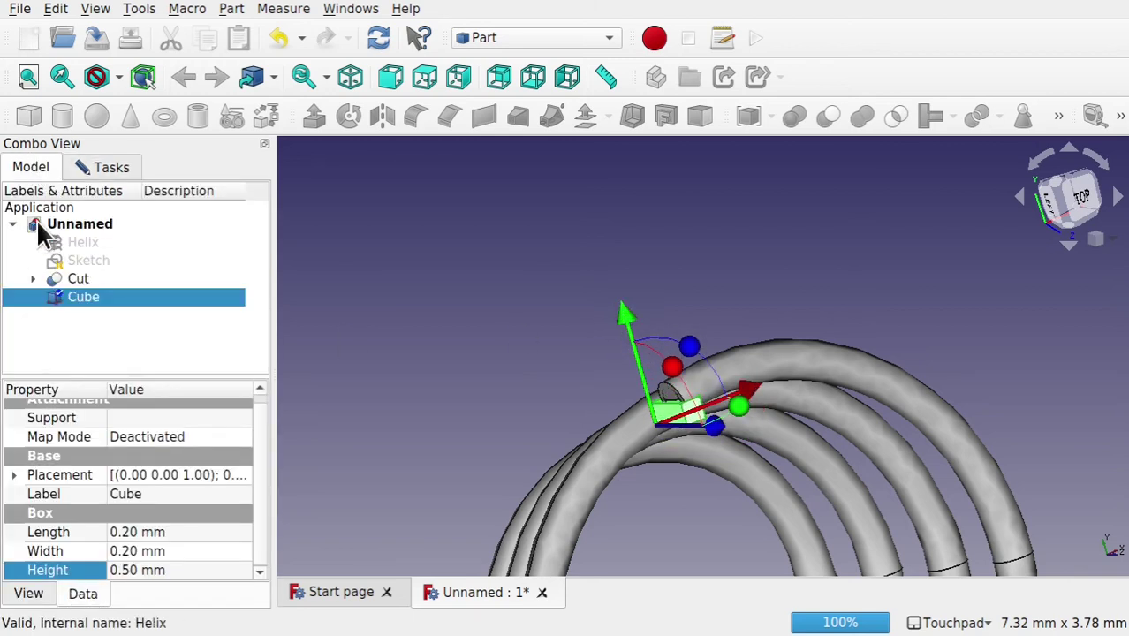
click(156, 551)
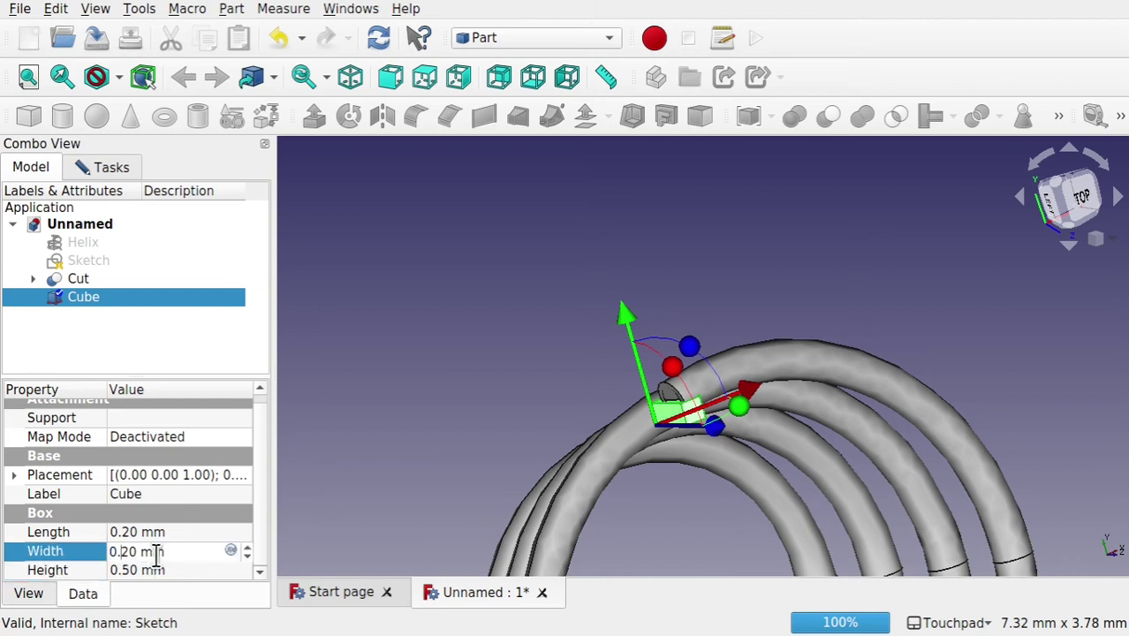
text(5)
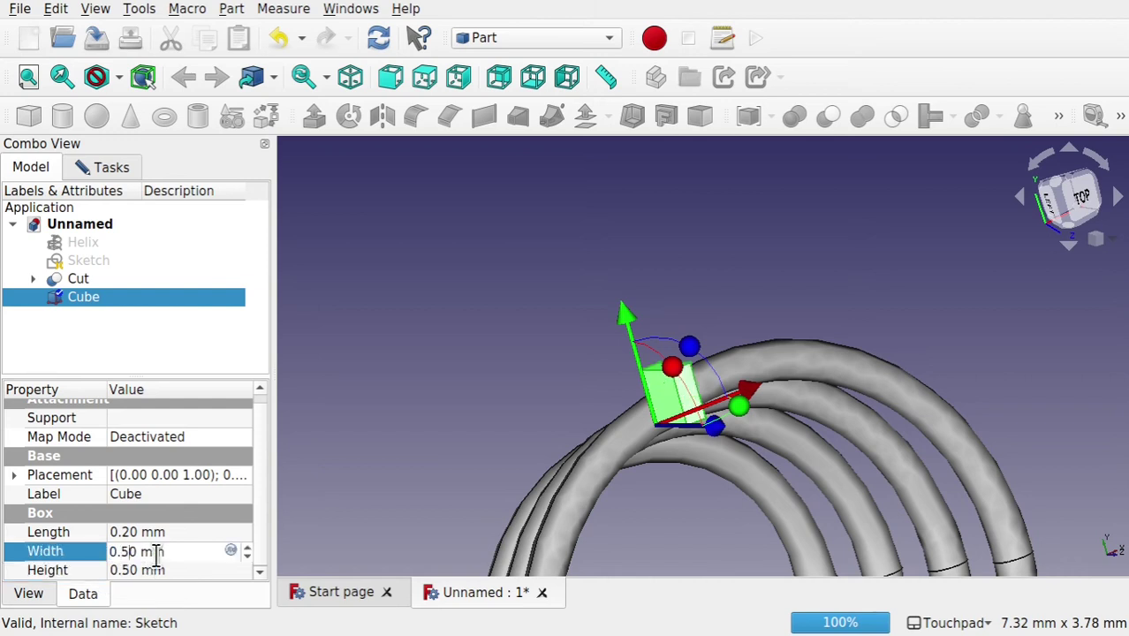
click(106, 166)
click(146, 207)
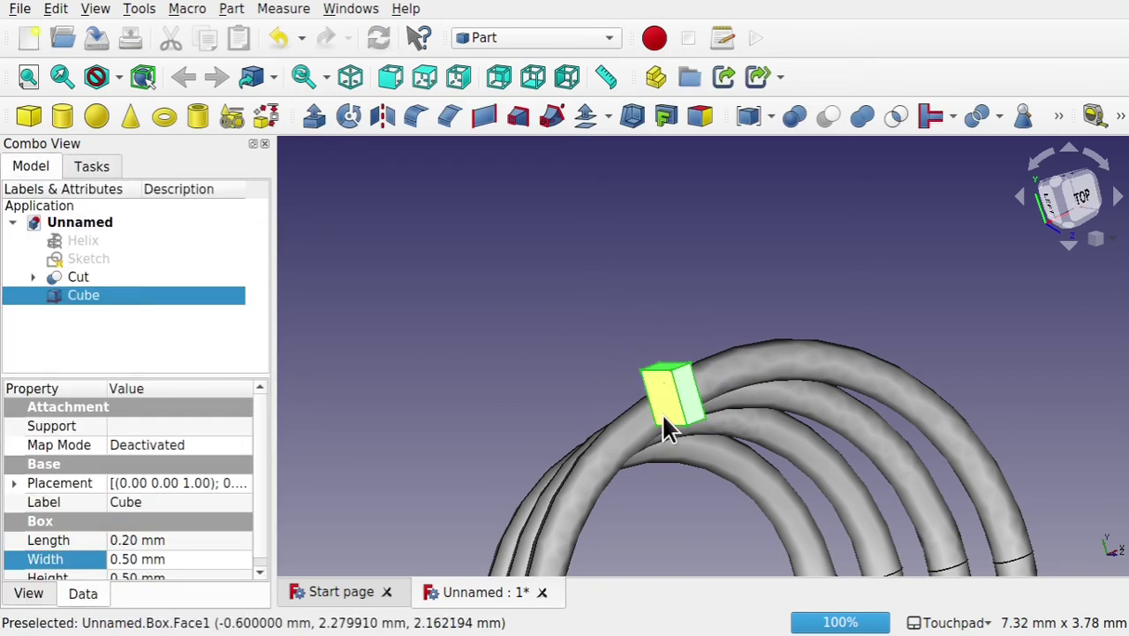
Subtract the cube from the hollow pipe with a Boolean cut to trim its upper end
click(747, 368)
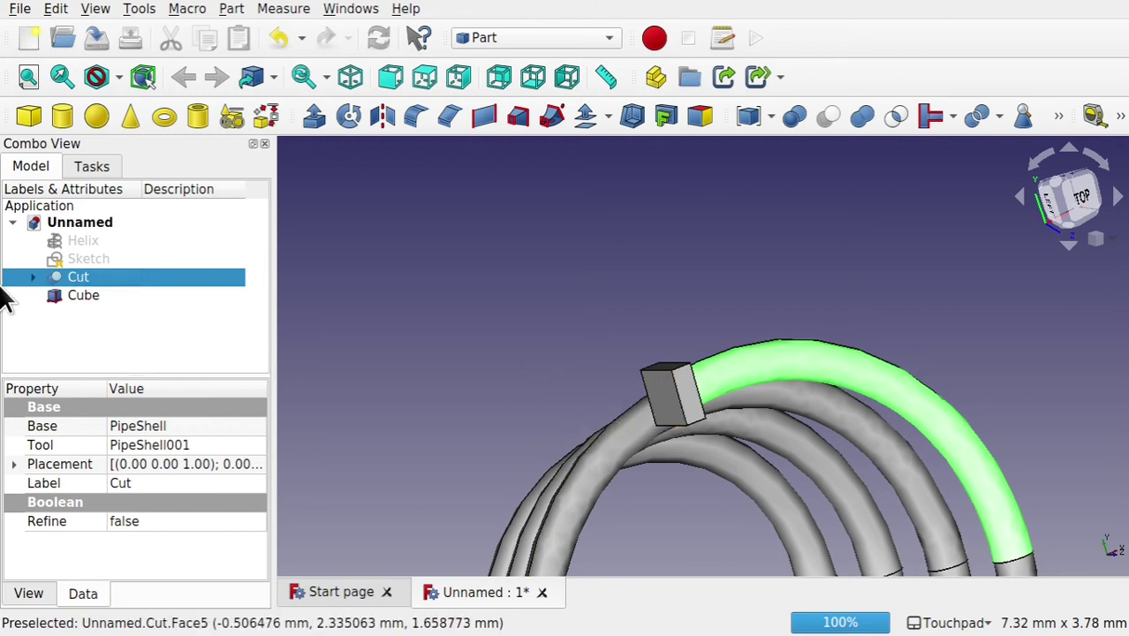
ctrl+click(83, 296)
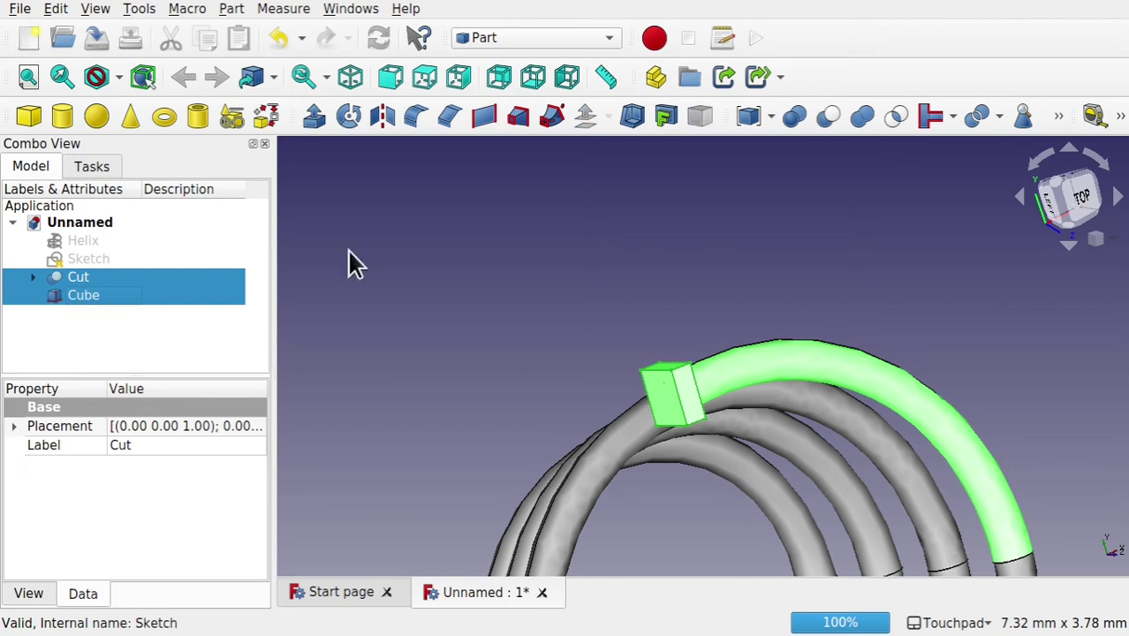
click(830, 122)
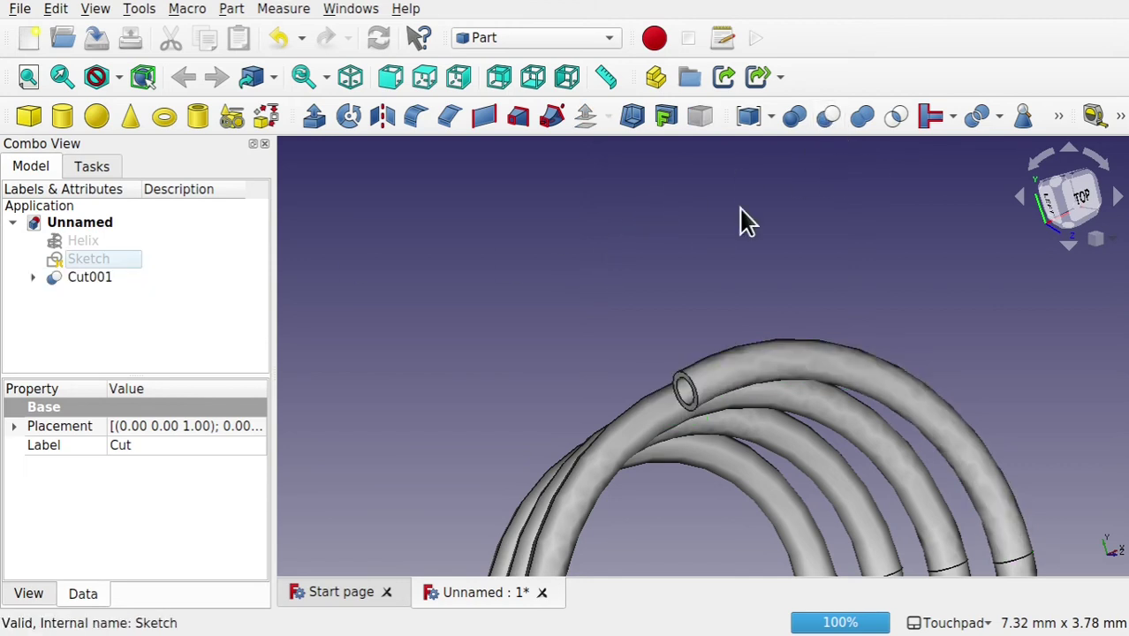
Examine the trimmed upper end's opening and wall, and view the whole hollow coil from several sides
alt+drag(647, 386, 826, 314)
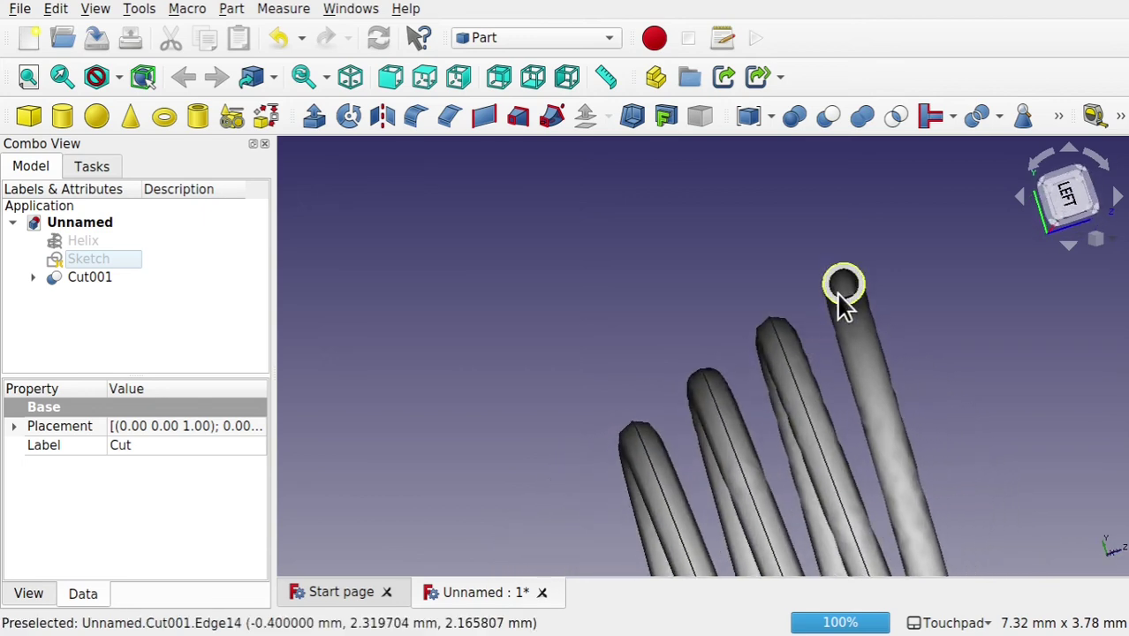
scroll(845, 286, up, 13)
scroll(845, 286, down, 2)
alt+drag(844, 286, 786, 313)
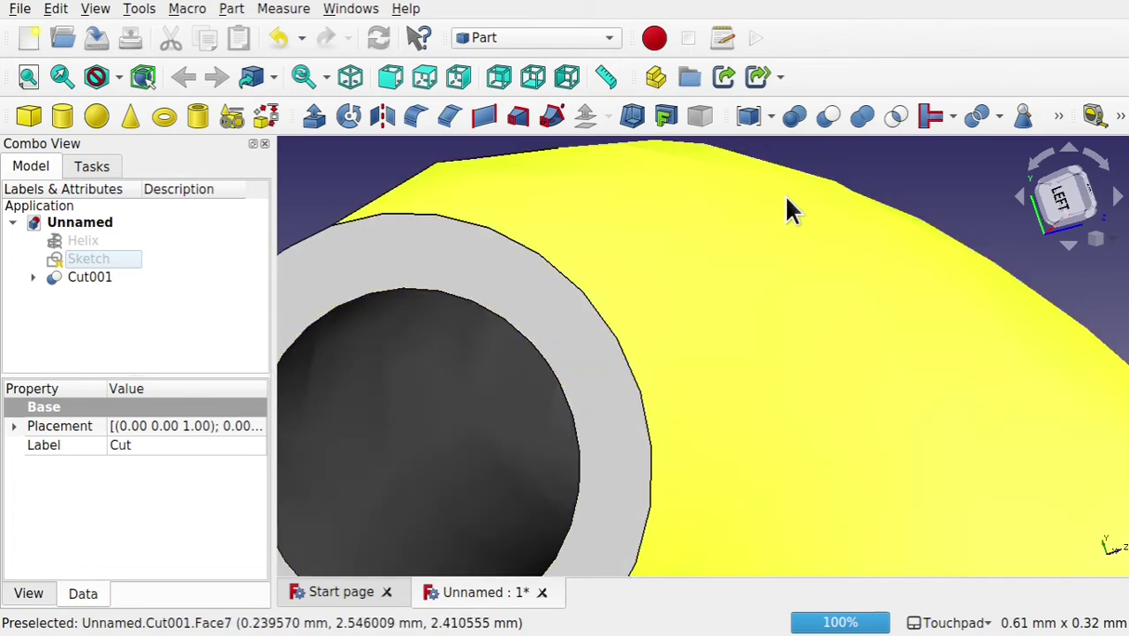
alt+drag(785, 210, 794, 324)
scroll(886, 214, down, 12)
scroll(746, 287, up, 5)
scroll(746, 285, up, 2)
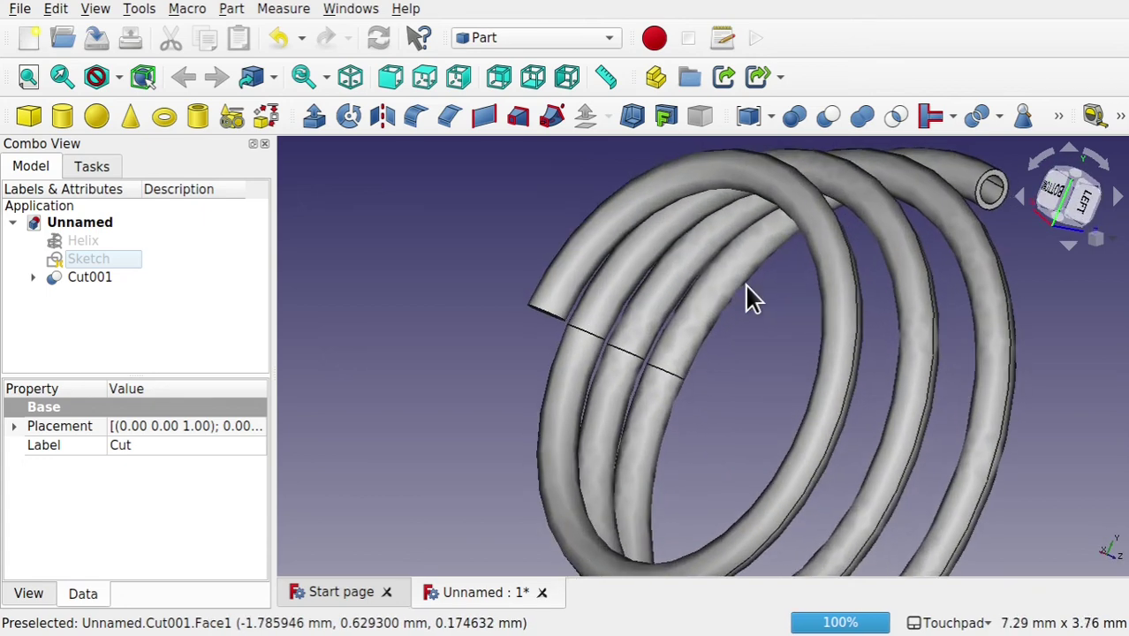
alt+drag(882, 313, 983, 307)
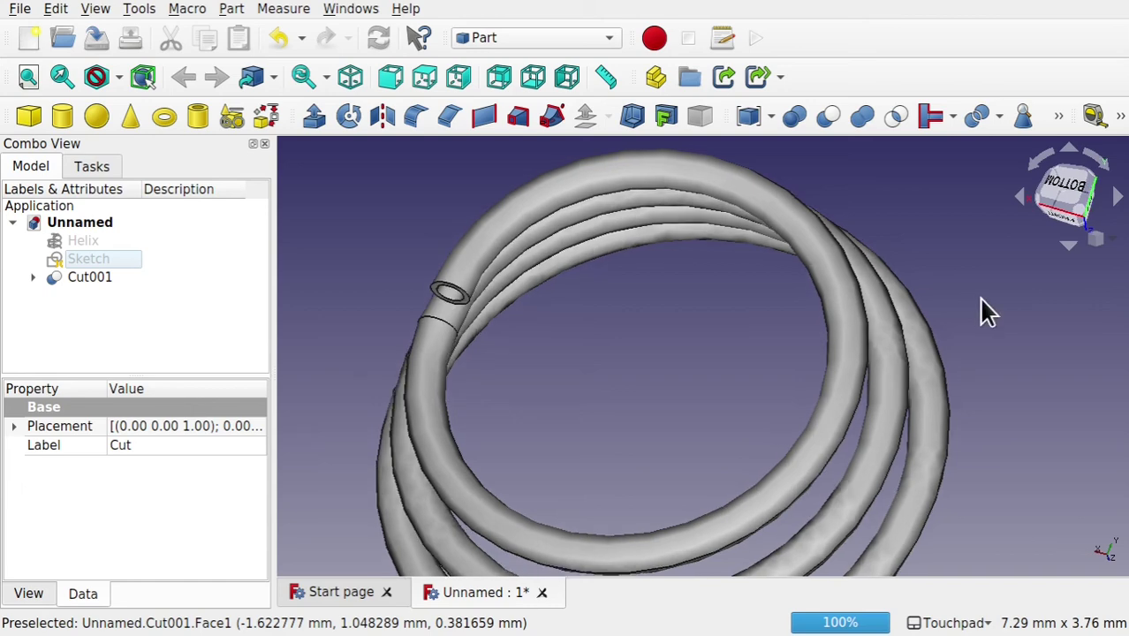
alt+drag(506, 307, 567, 340)
alt+drag(587, 300, 591, 367)
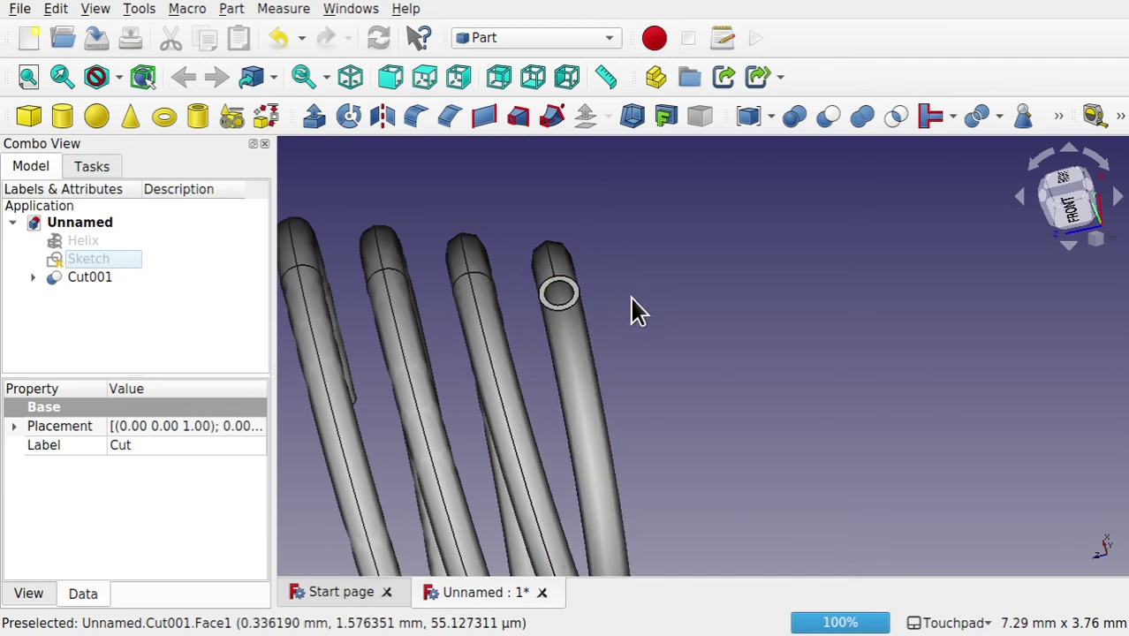
mouse_move(616, 300)
alt+mouse_down()
mouse_move(511, 295)
mouse_move(738, 479)
mouse_move(703, 291)
mouse_move(653, 255)
mouse_move(756, 267)
mouse_move(652, 242)
mouse_move(718, 209)
mouse_move(701, 245)
alt+mouse_up()
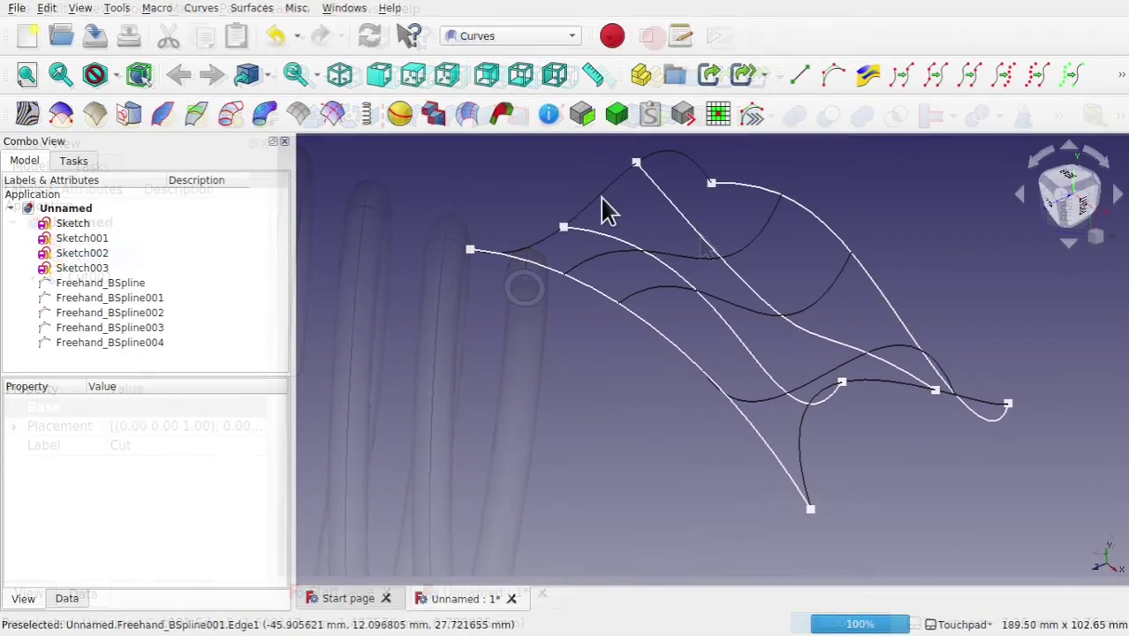
Create a Gordon surface from the network of five freehand B-splines and four sketch curves
click(598, 210)
ctrl+click(693, 258)
ctrl+click(752, 305)
ctrl+click(910, 397)
ctrl+click(909, 397)
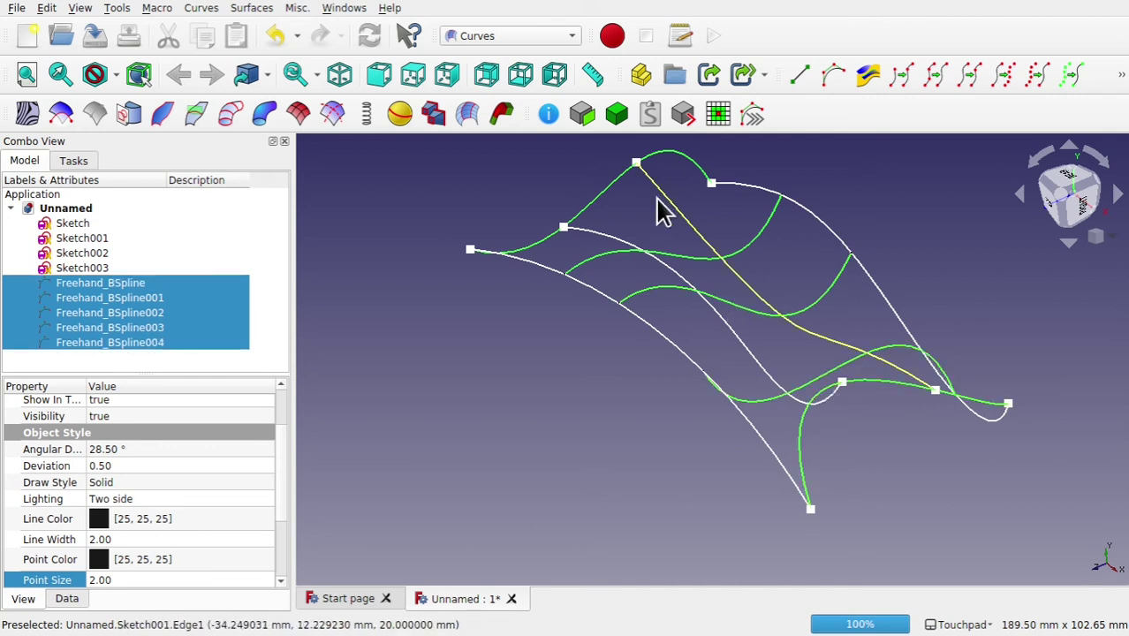
ctrl+click(673, 353)
ctrl+click(740, 335)
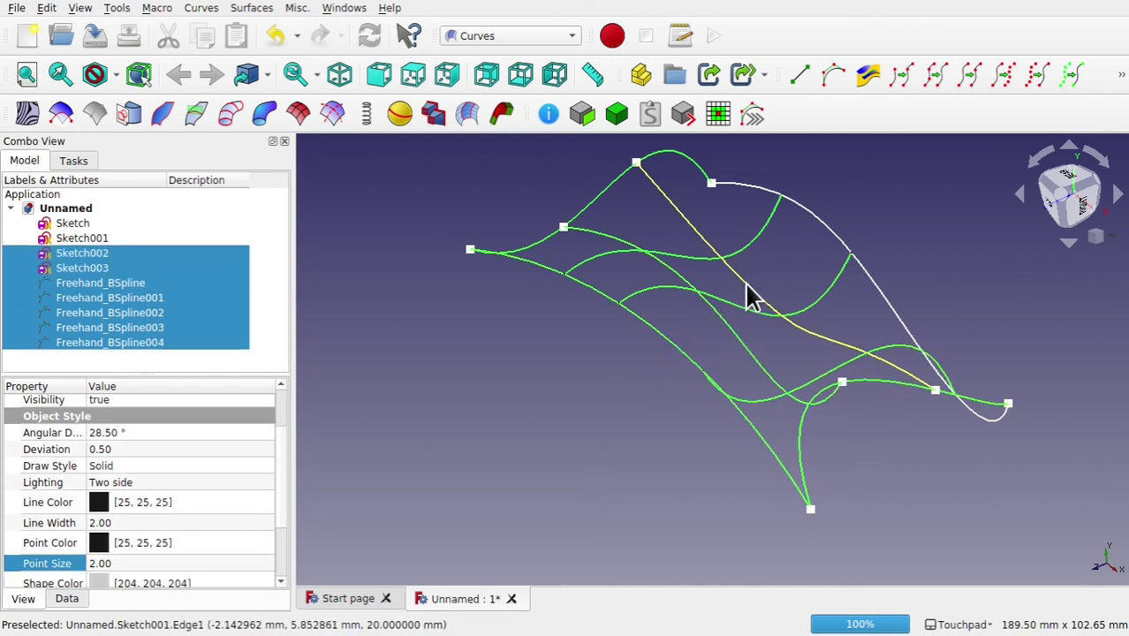
ctrl+click(751, 299)
ctrl+click(828, 235)
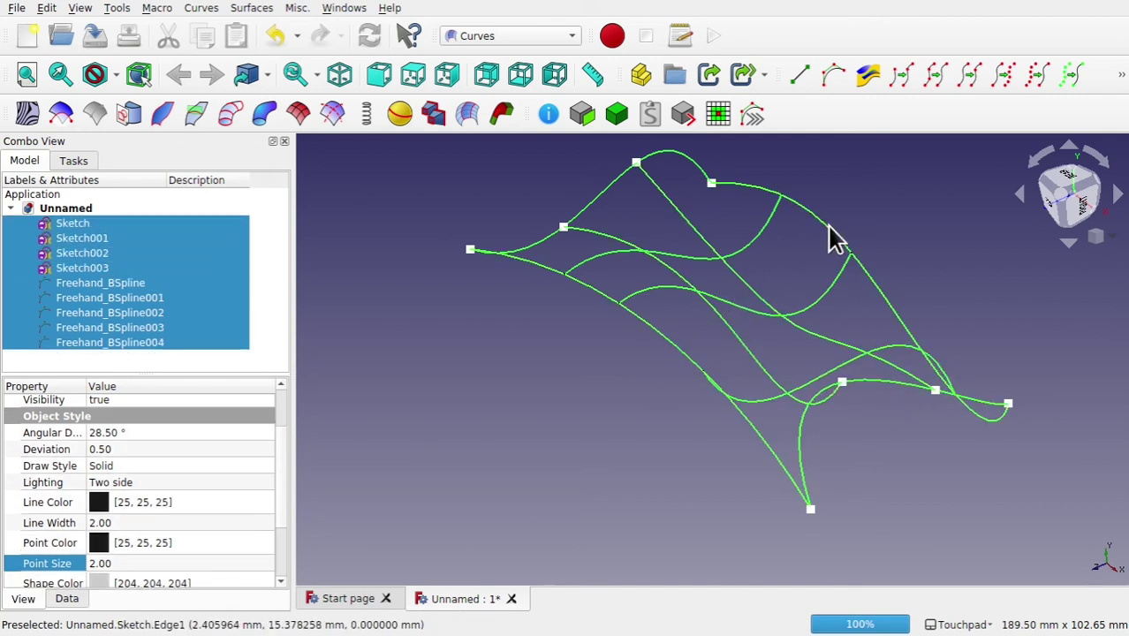
click(299, 119)
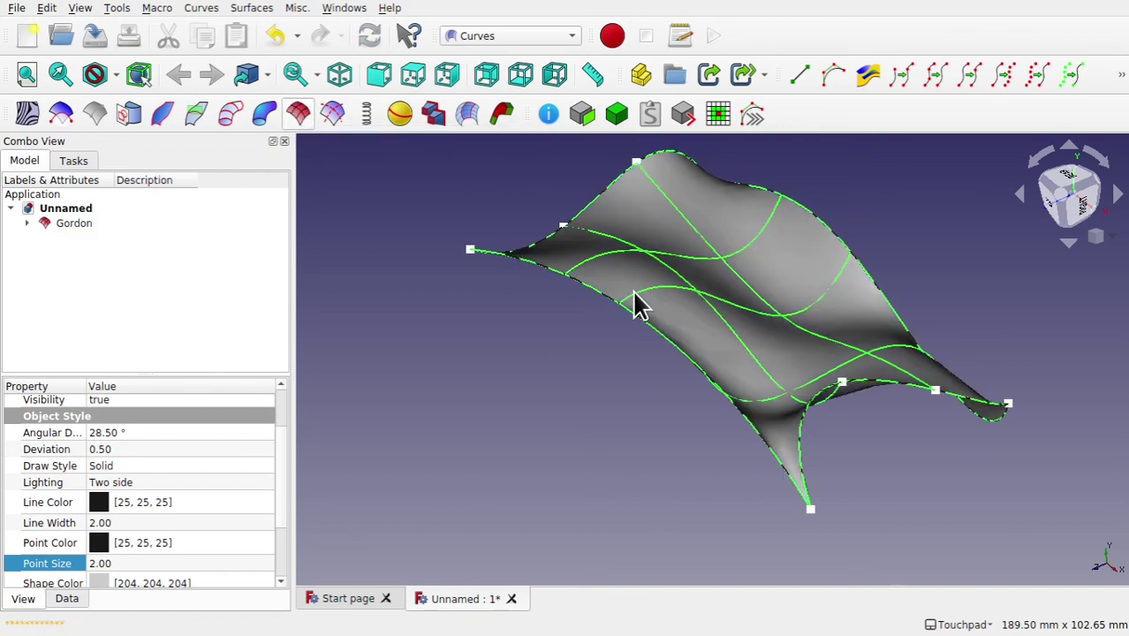
mouse_move(790, 371)
shift+mouse_down()
mouse_move(861, 274)
mouse_move(912, 286)
mouse_move(847, 390)
mouse_move(620, 323)
mouse_move(812, 354)
mouse_move(812, 365)
shift+mouse_up()
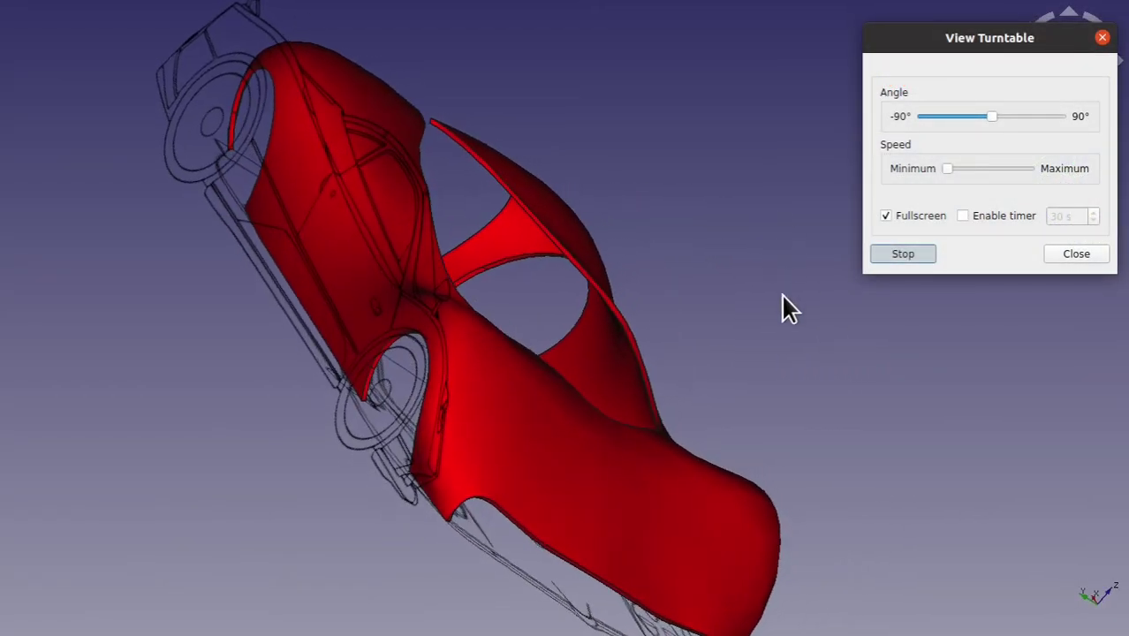
shift+drag(781, 292, 601, 247)
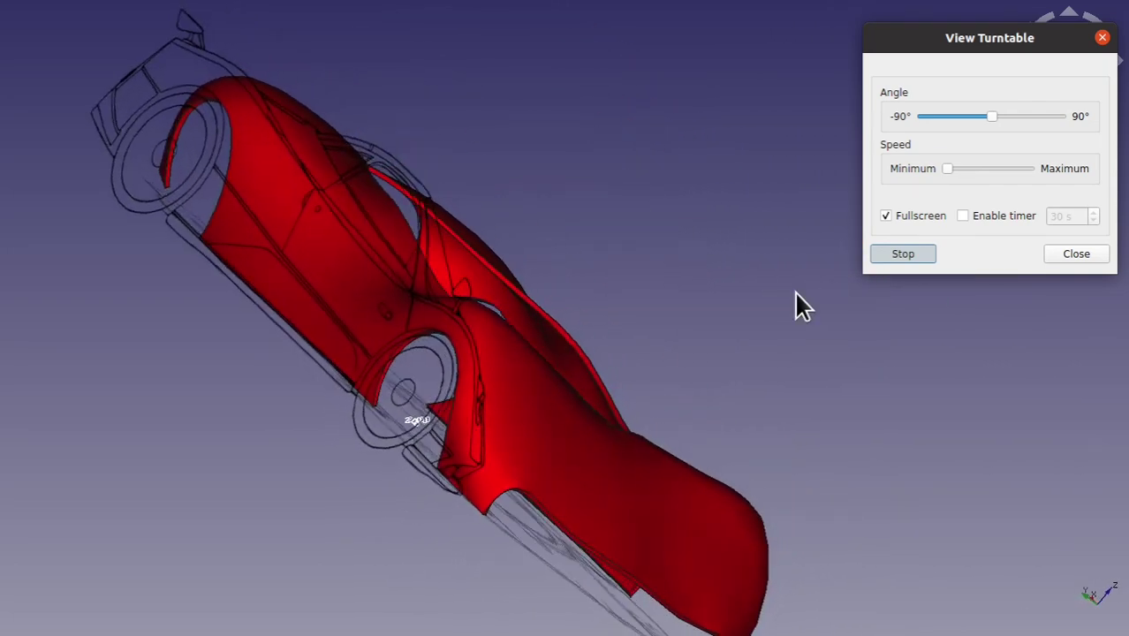